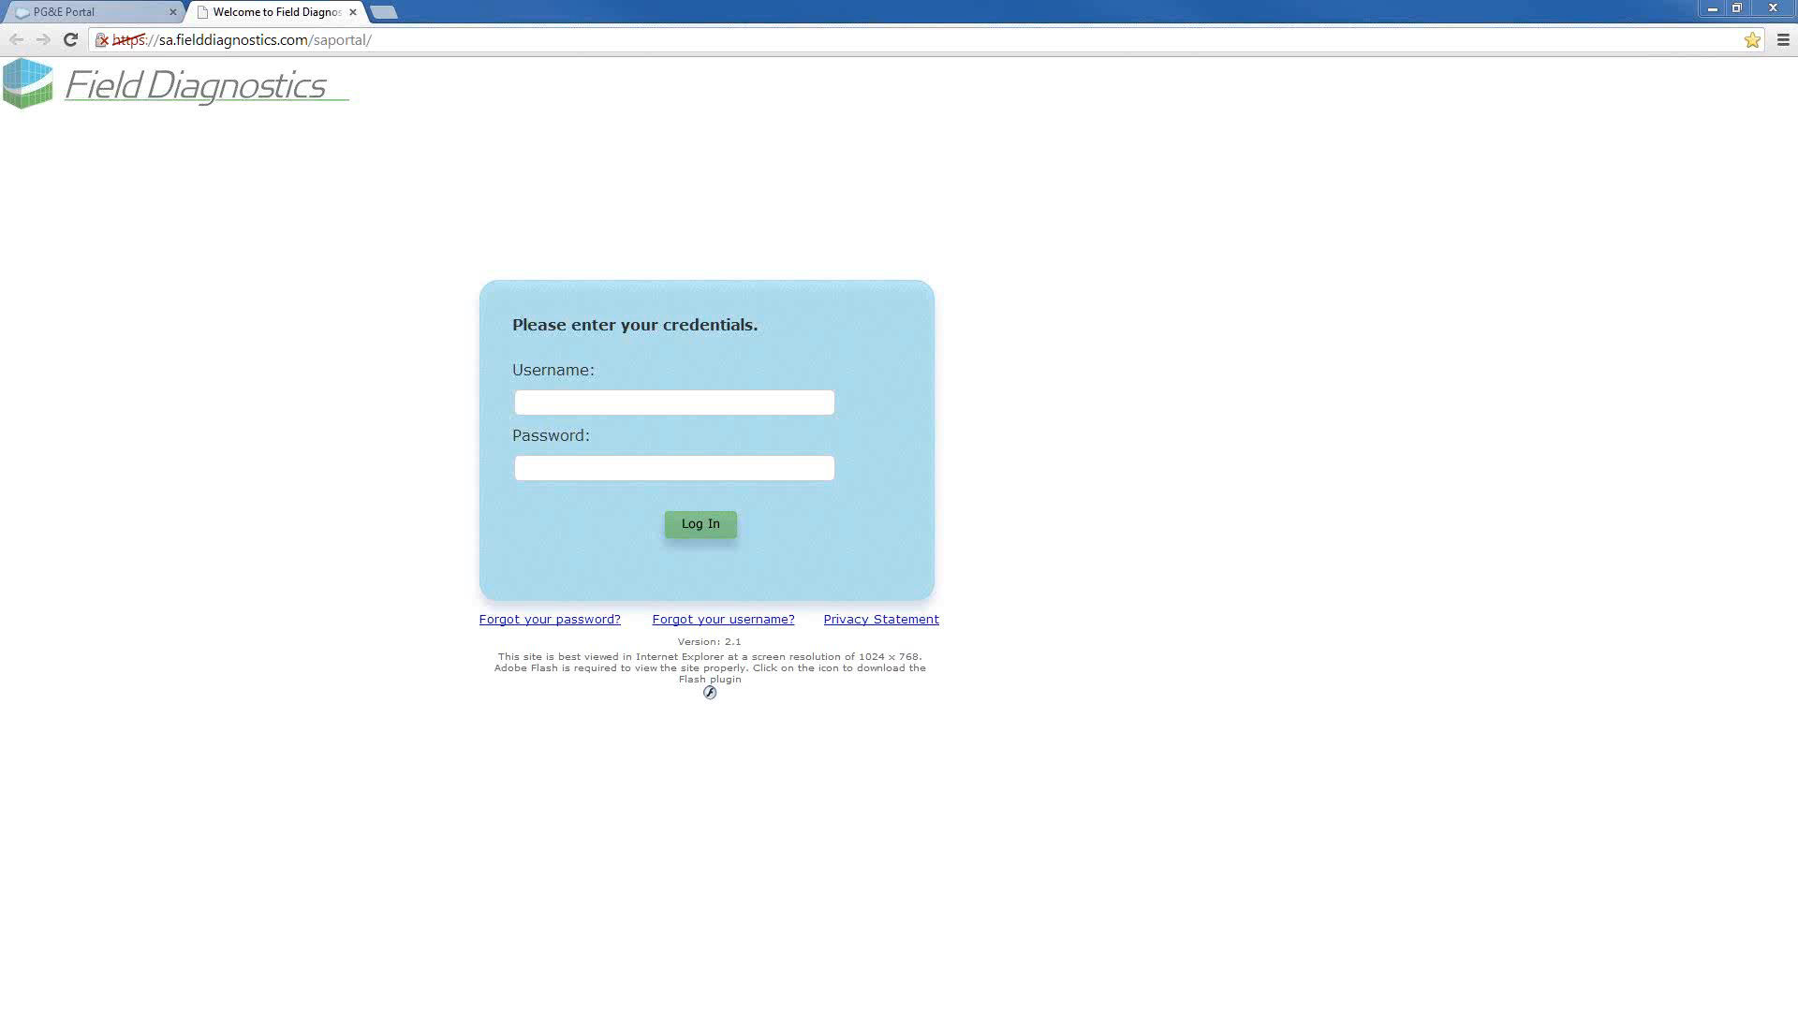
# Sign in to the PG&E Portal with the remembered username by entering the account password
pyautogui.click(131, 13)
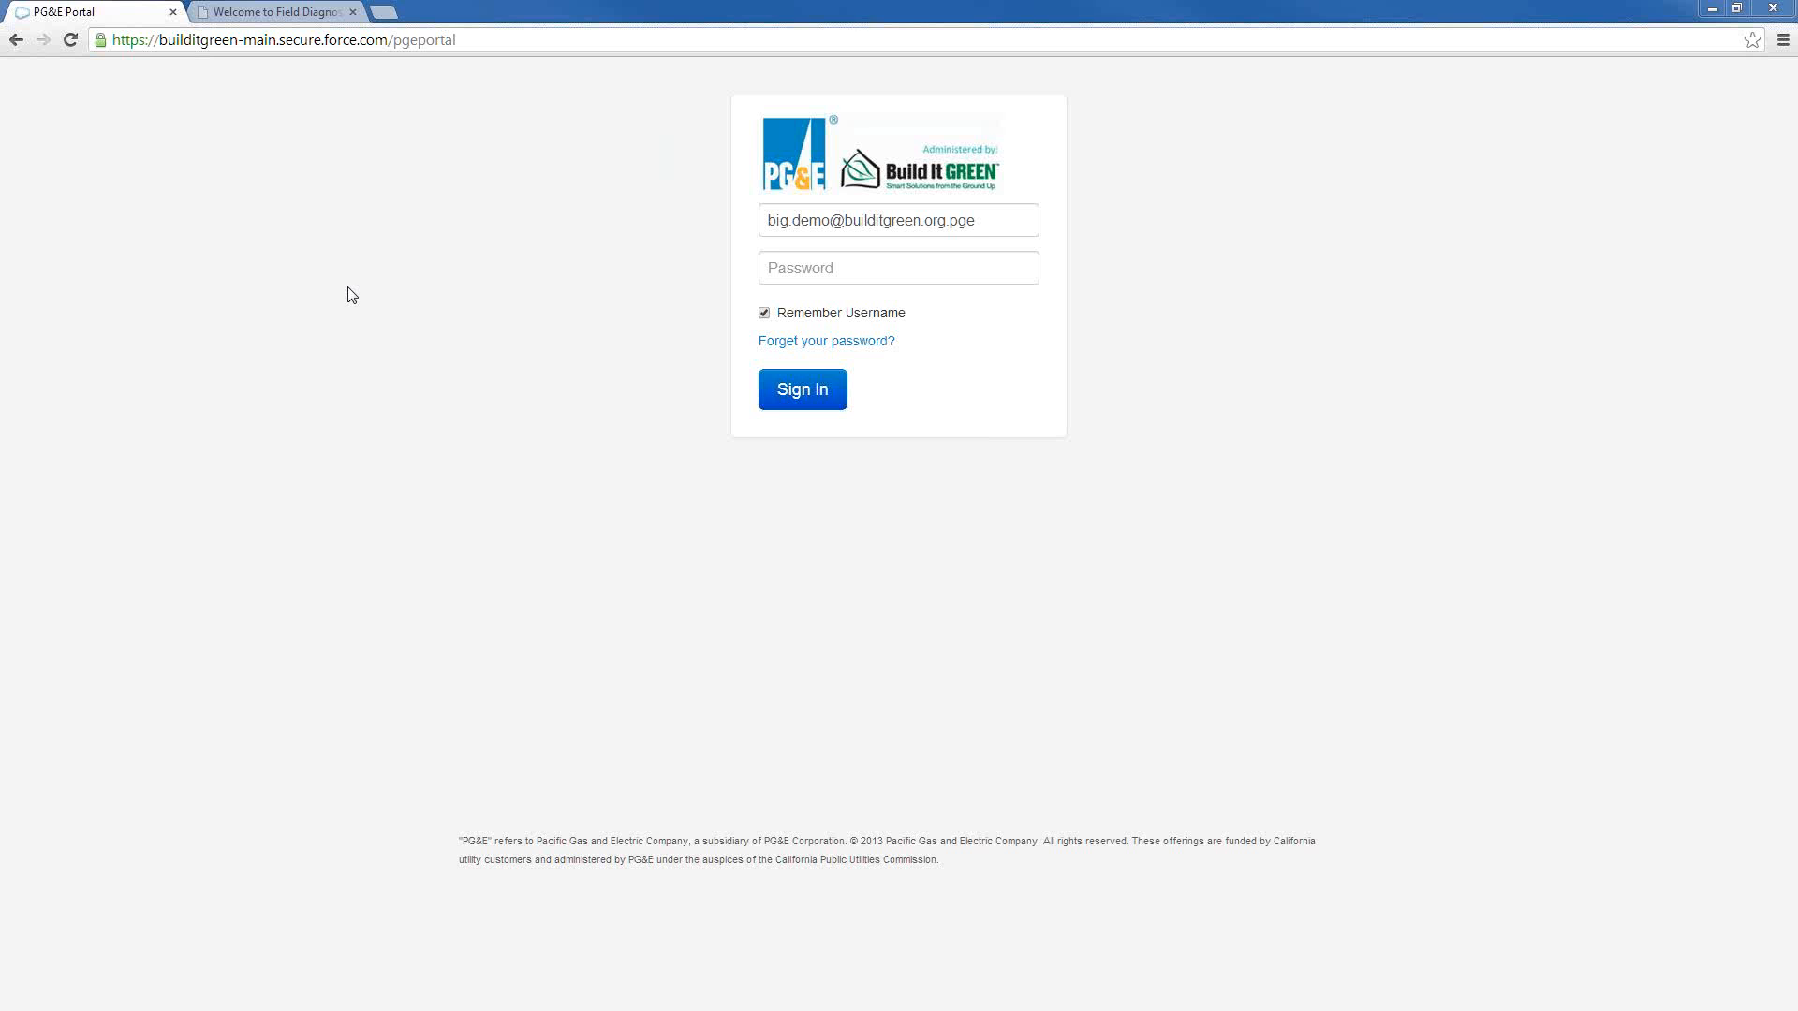
pyautogui.click(806, 275)
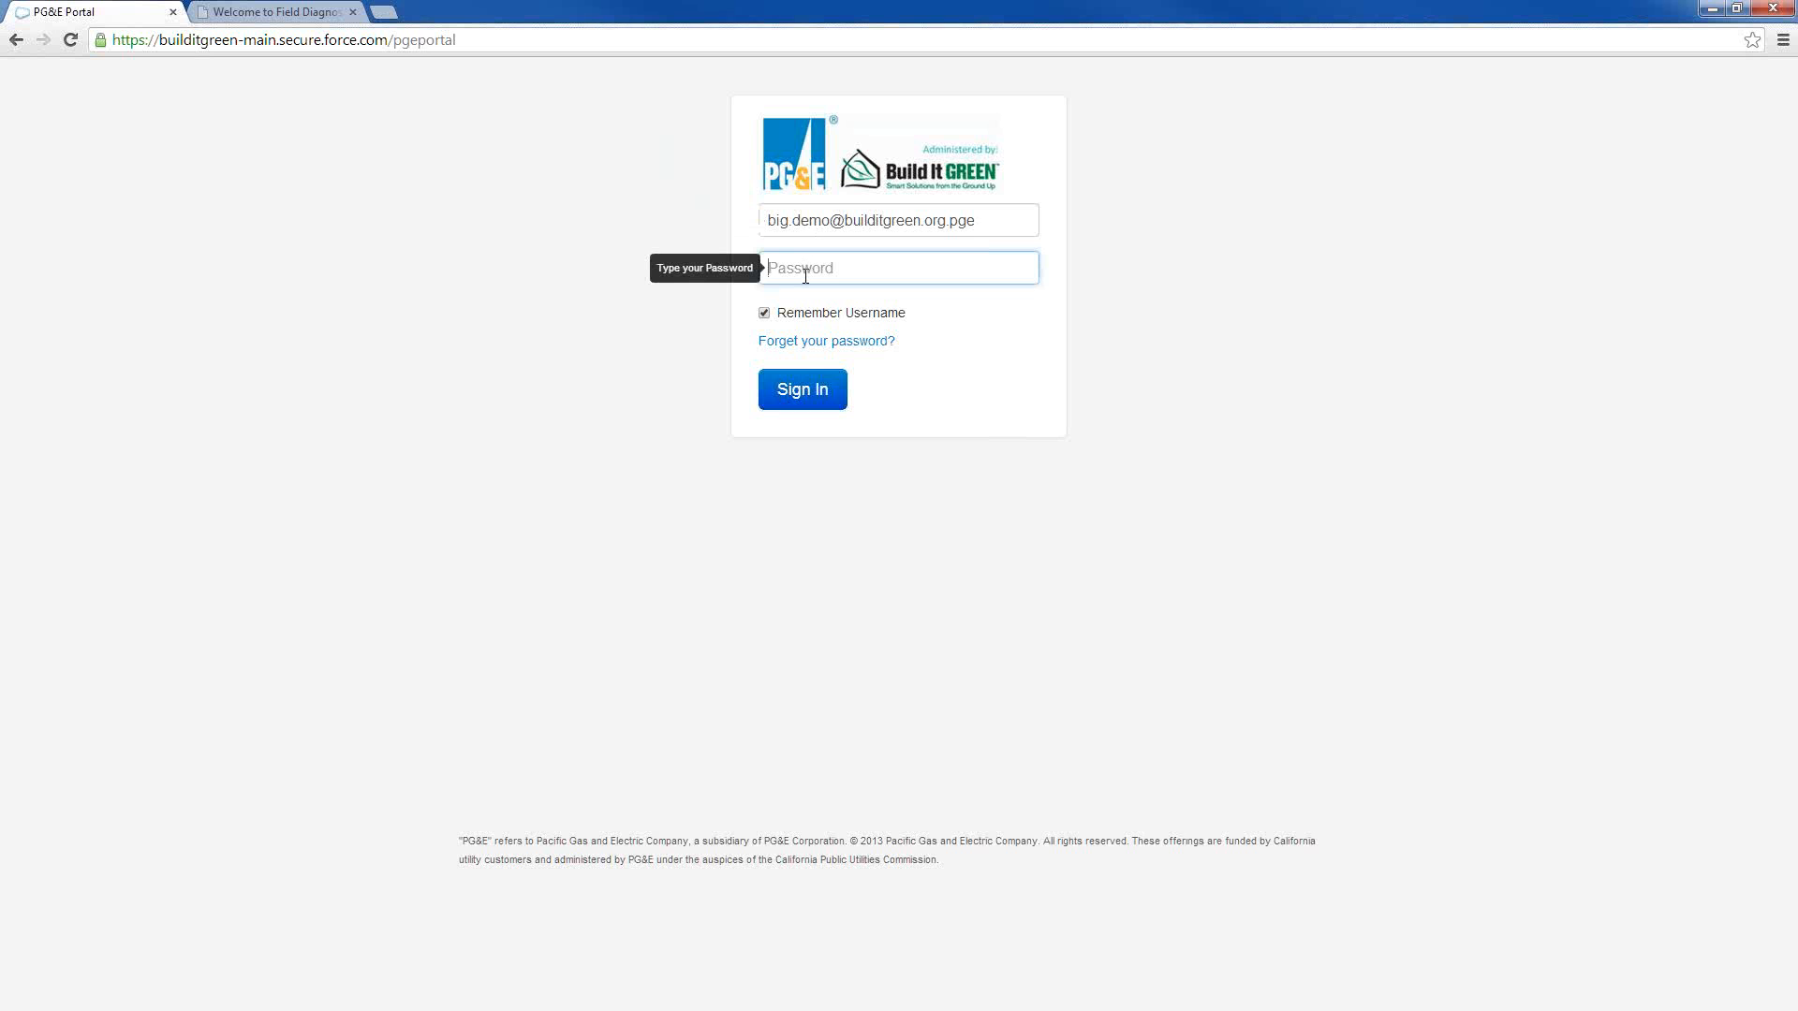
pyautogui.hotkey('ctrl', 'v')
pyautogui.press('Return')
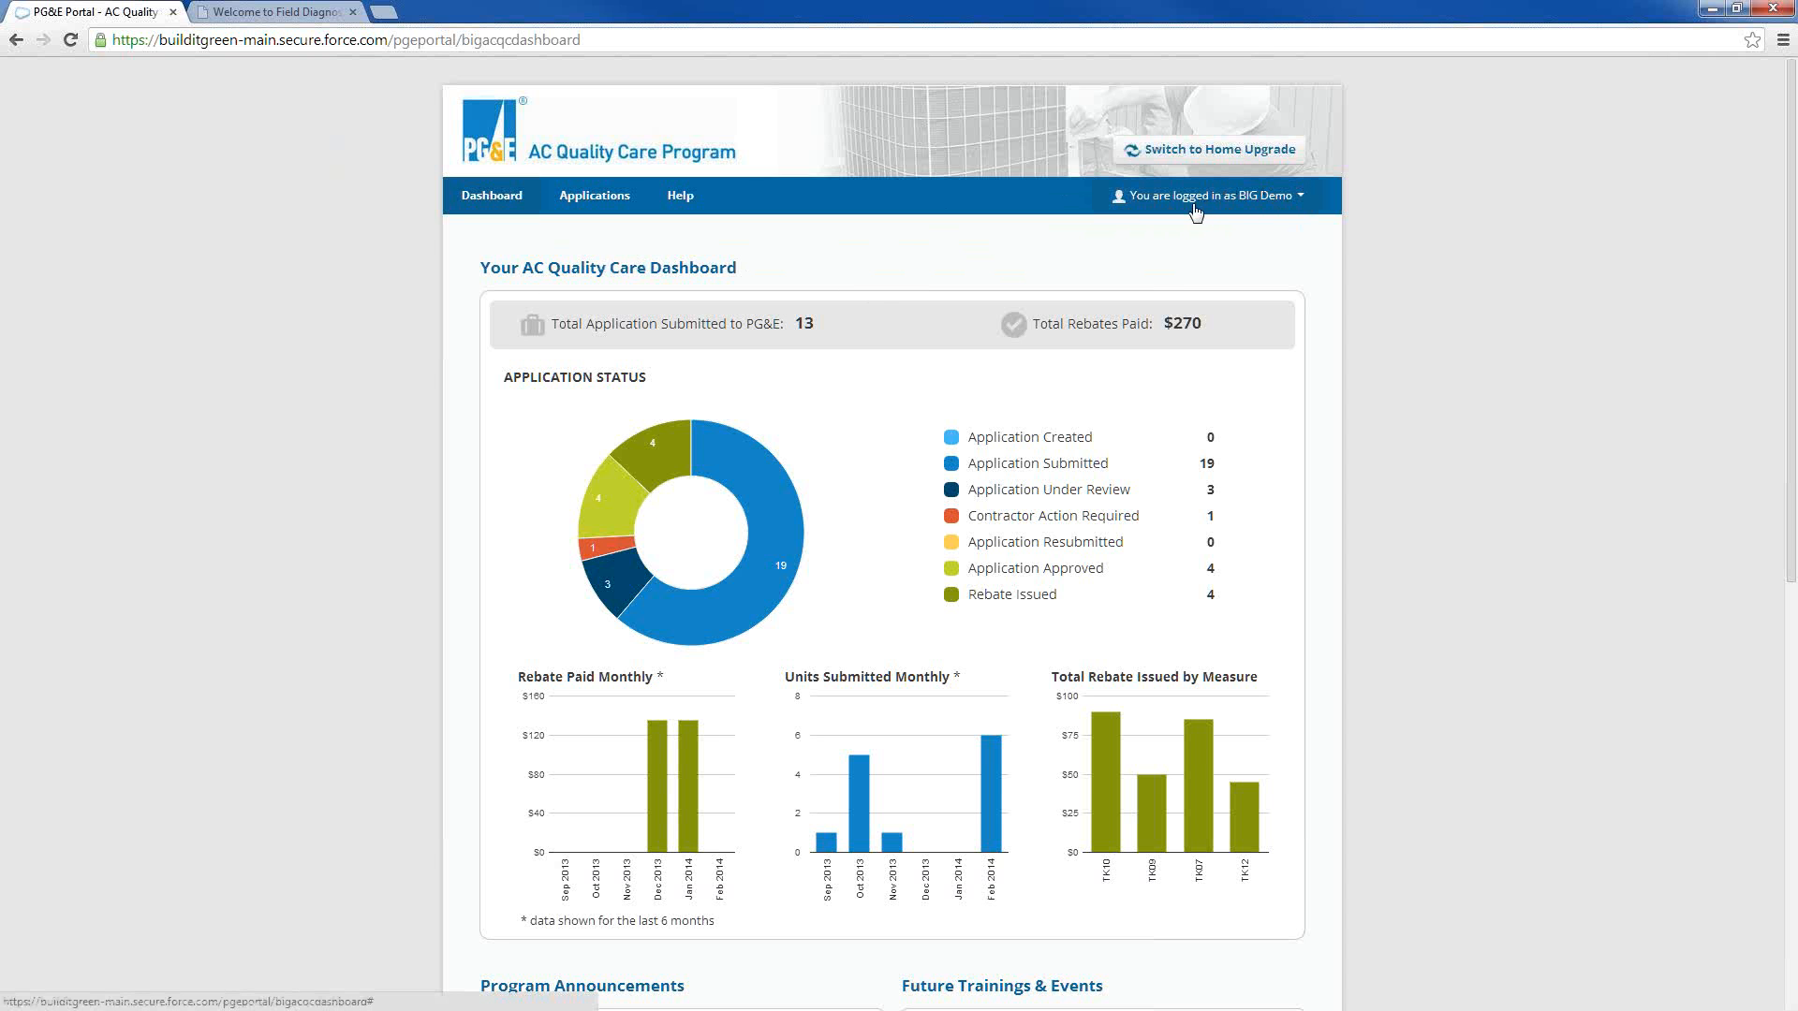
pyautogui.click(1303, 202)
pyautogui.click(1374, 295)
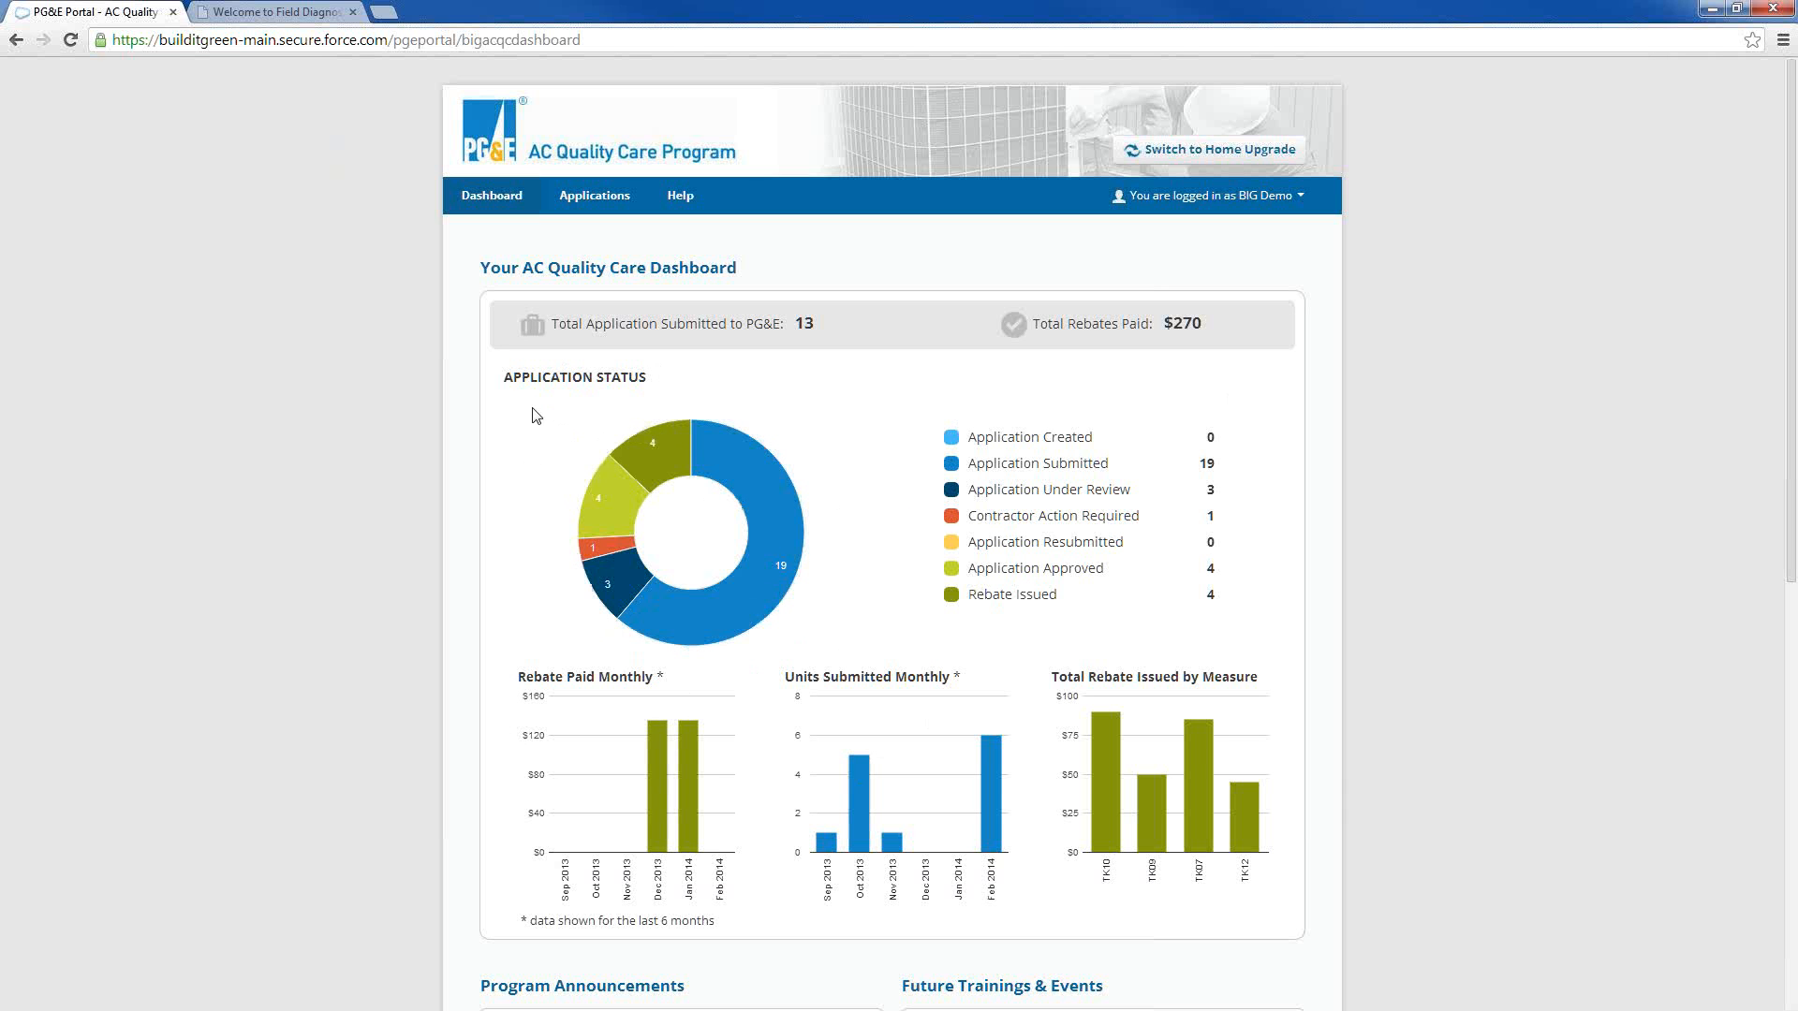
# Examine the segments of the Application Status donut chart on the AC Quality Care dashboard
pyautogui.moveTo(646, 448)
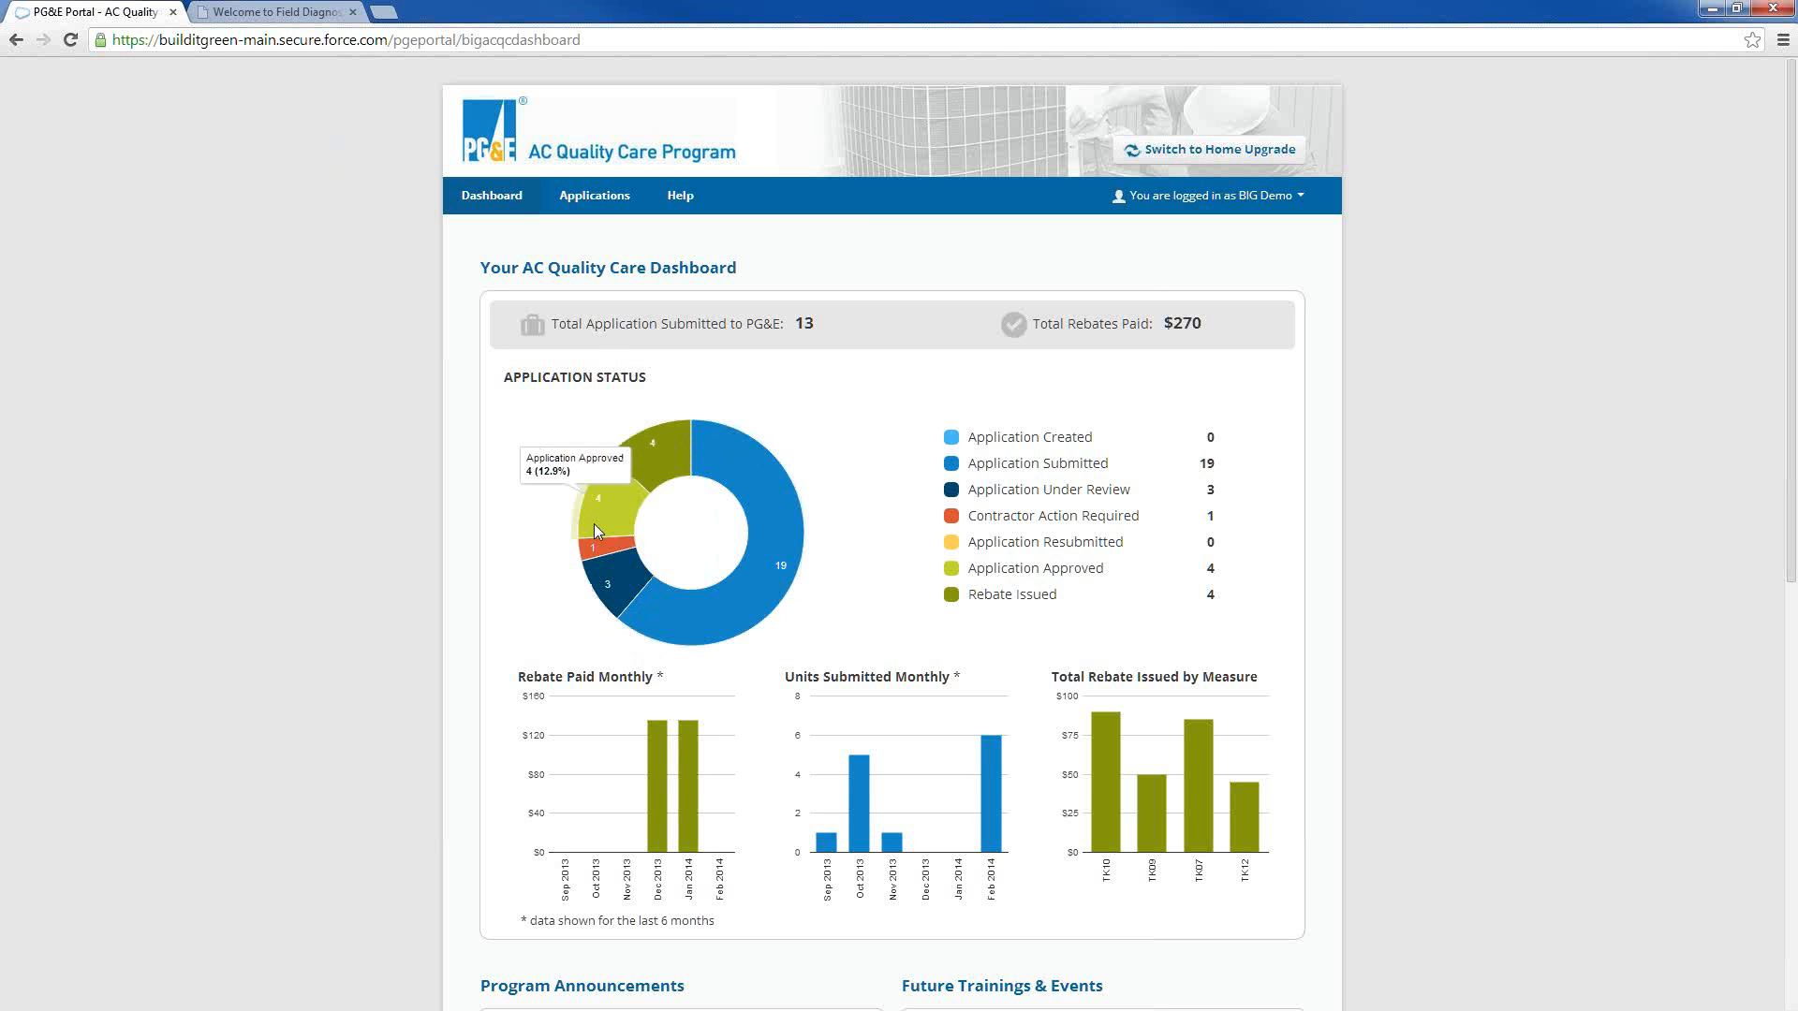
pyautogui.moveTo(618, 588)
pyautogui.moveTo(680, 610)
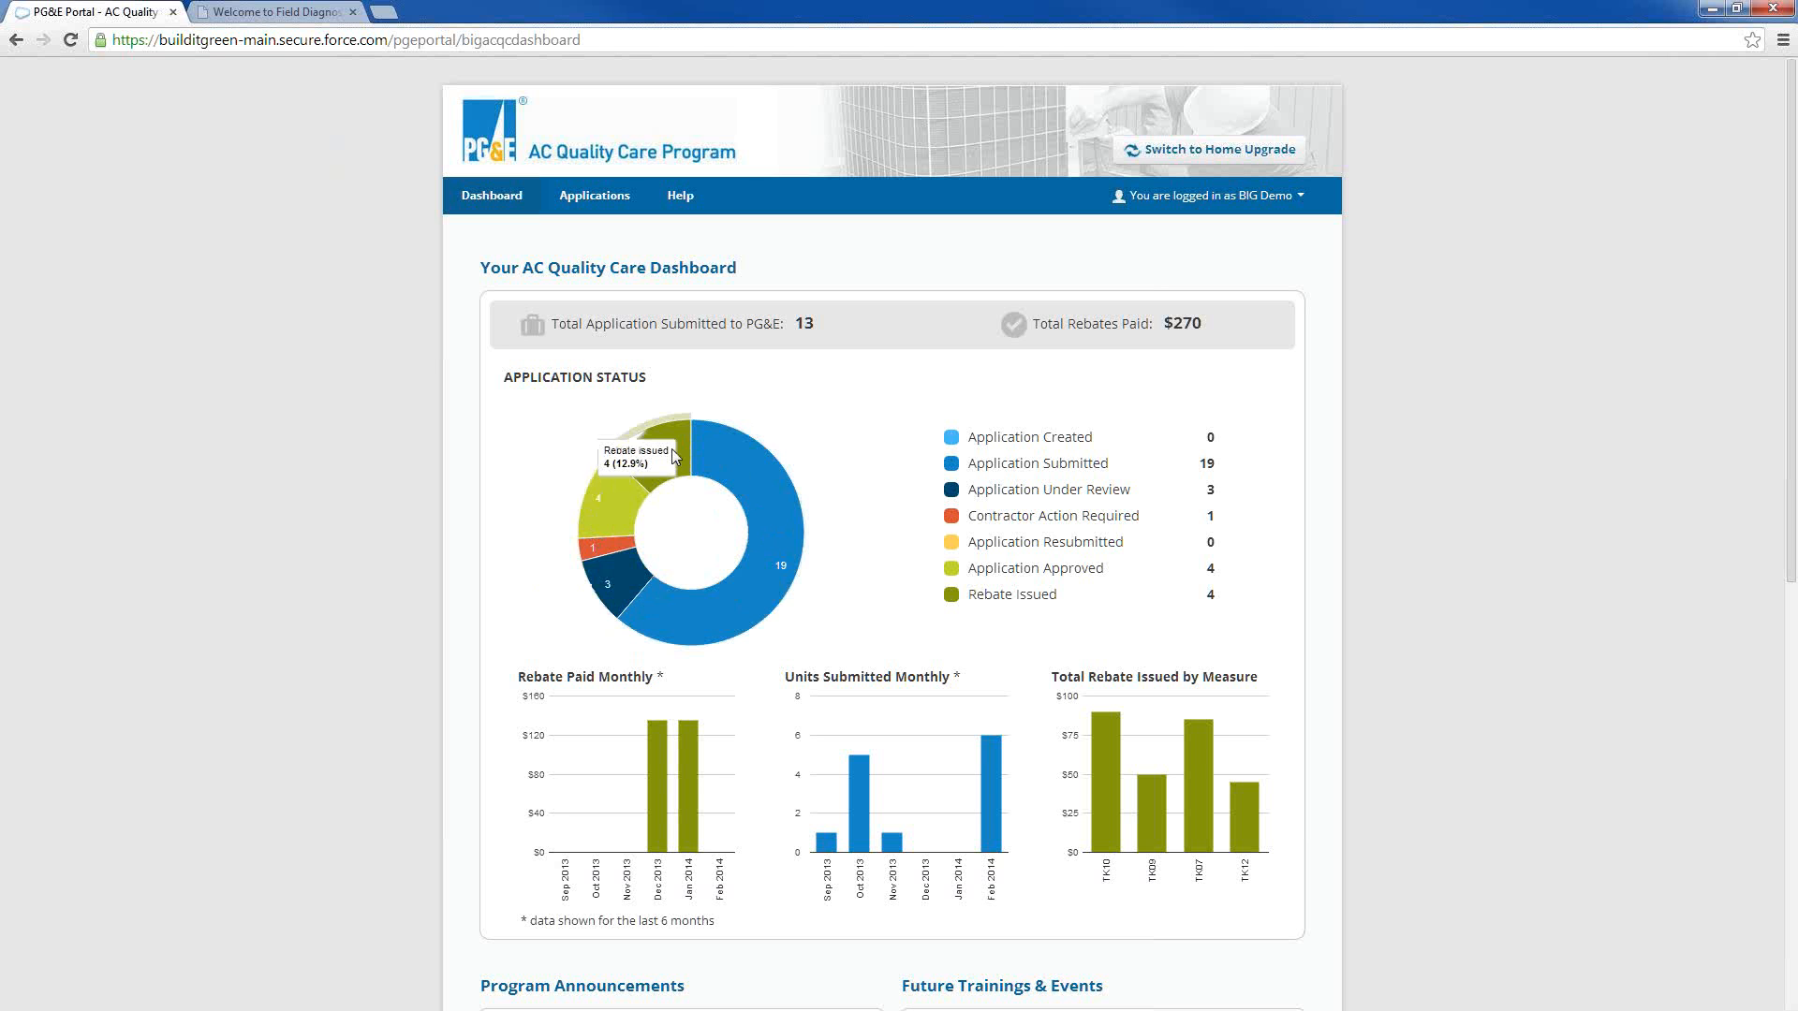
pyautogui.moveTo(712, 481)
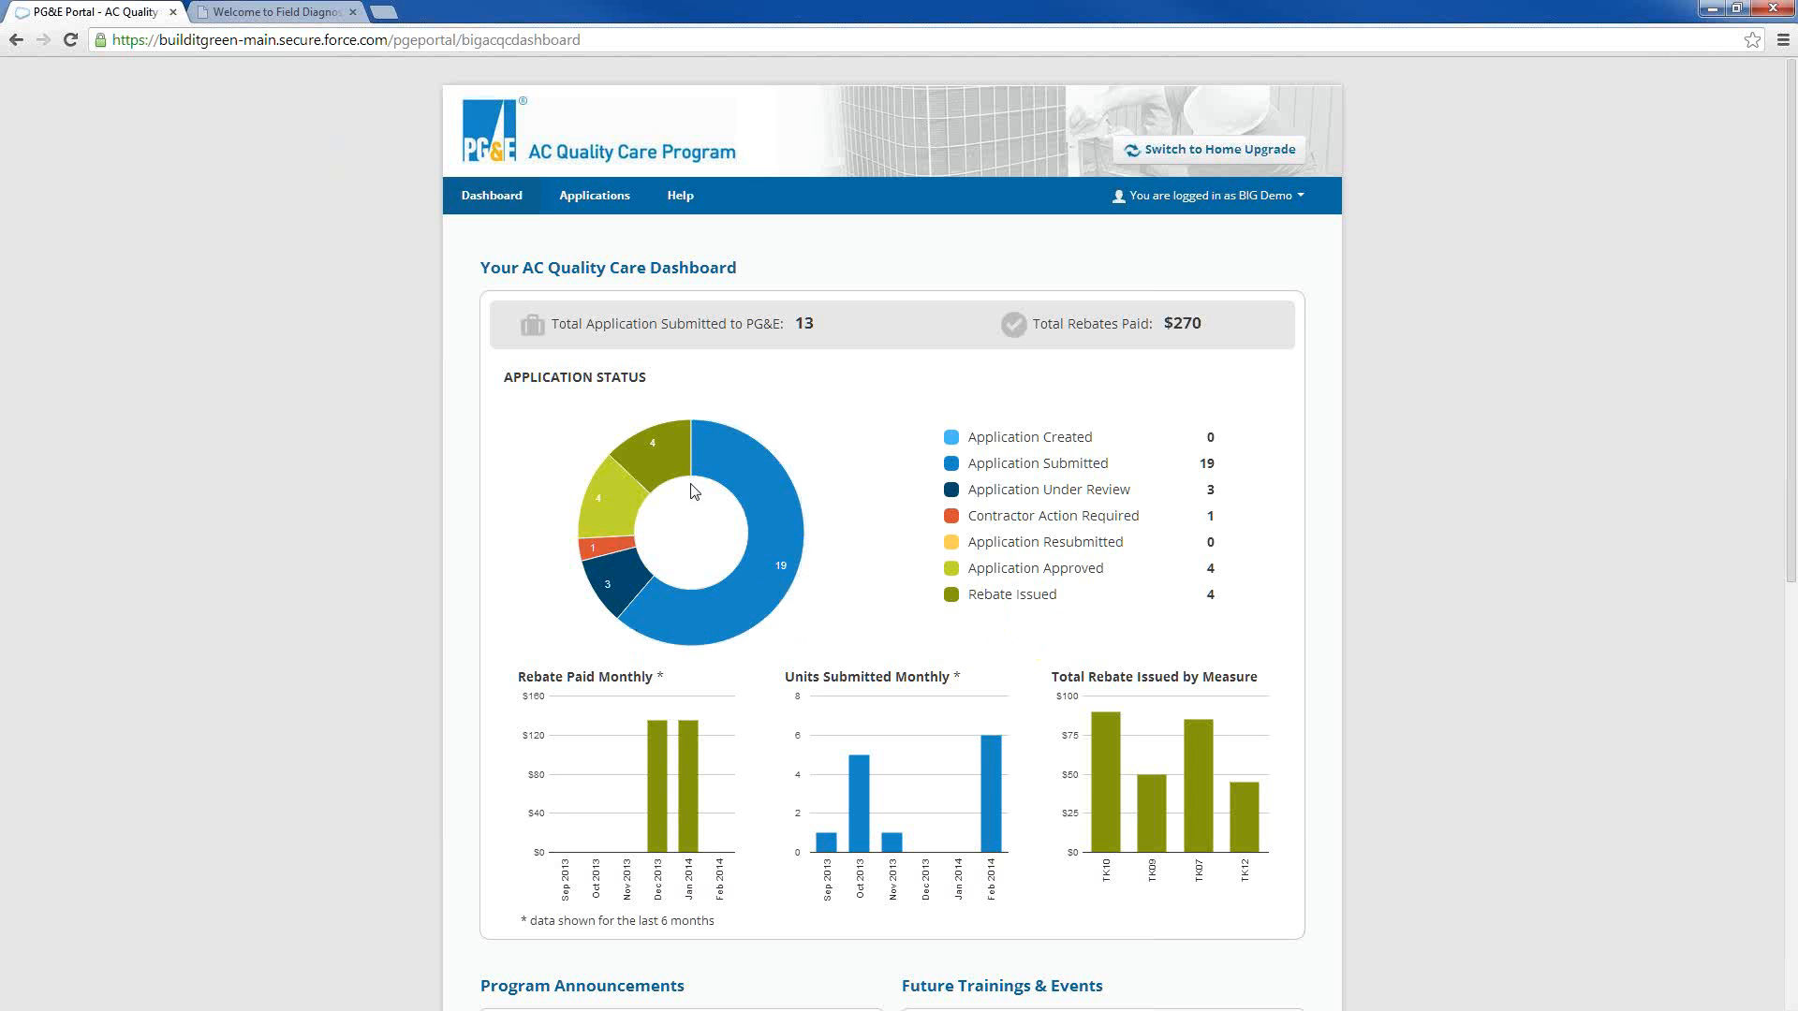
pyautogui.moveTo(679, 479)
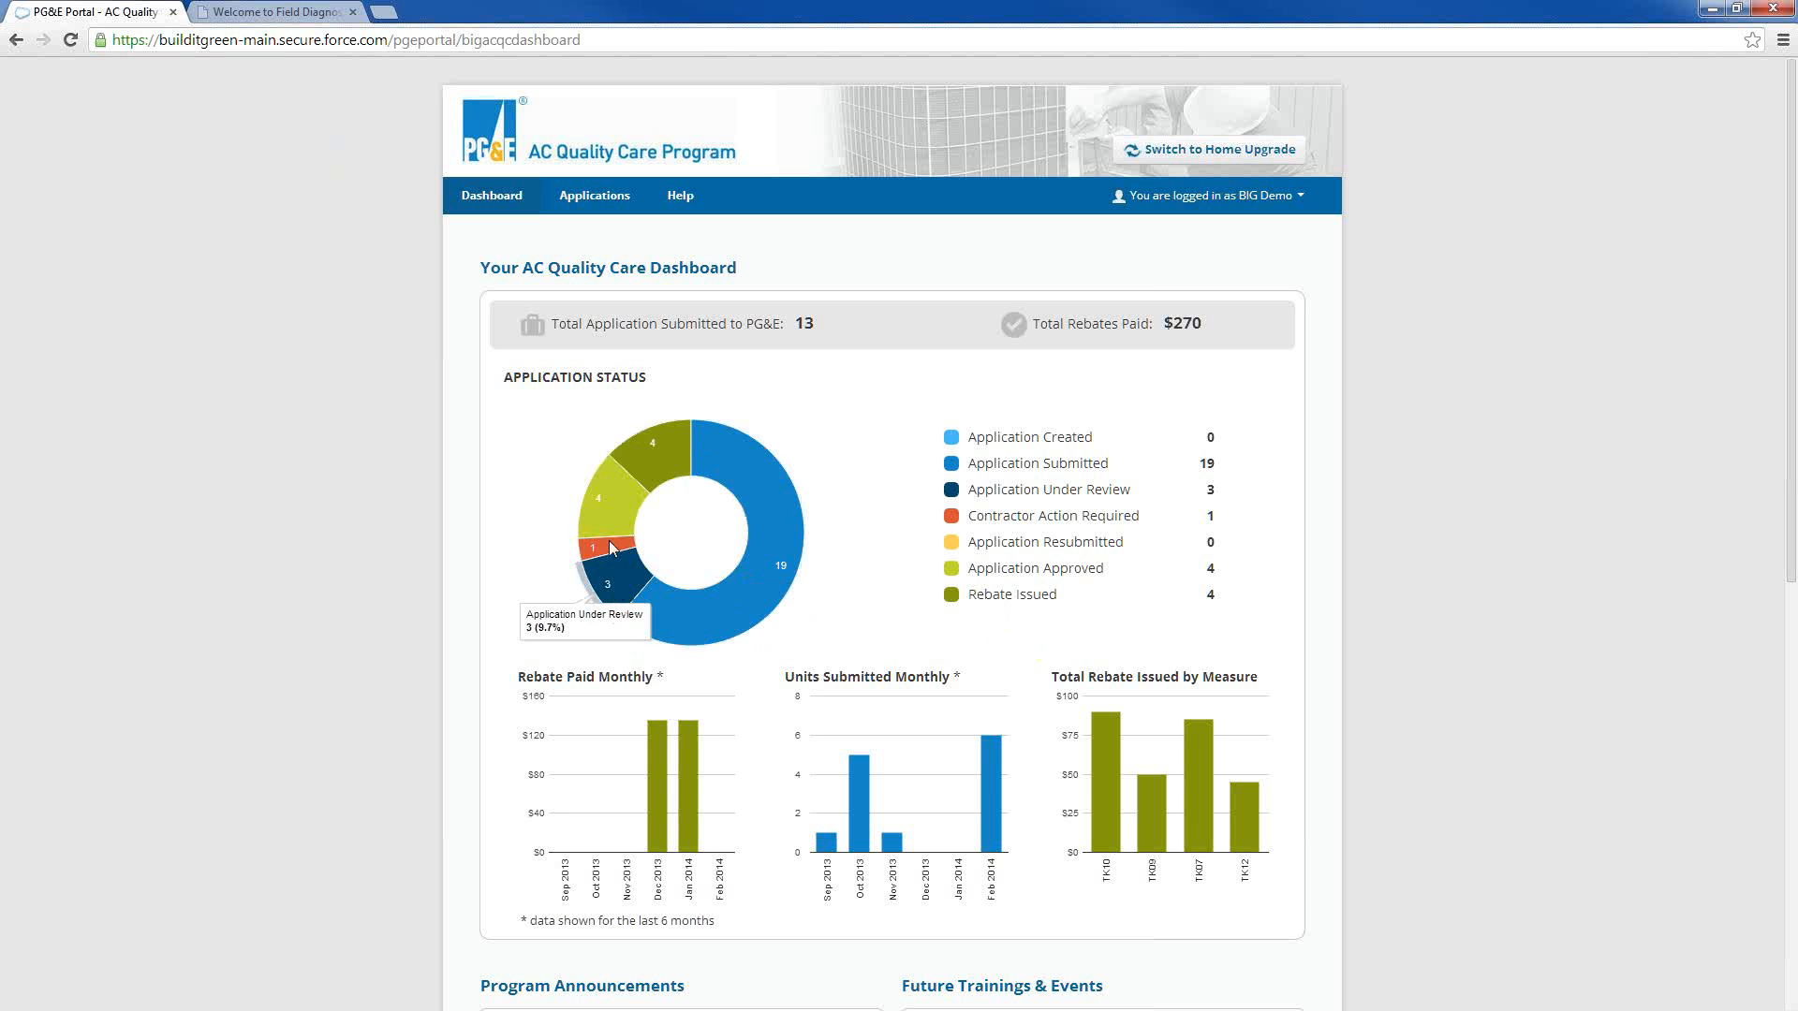
pyautogui.moveTo(728, 459)
pyautogui.moveTo(798, 507)
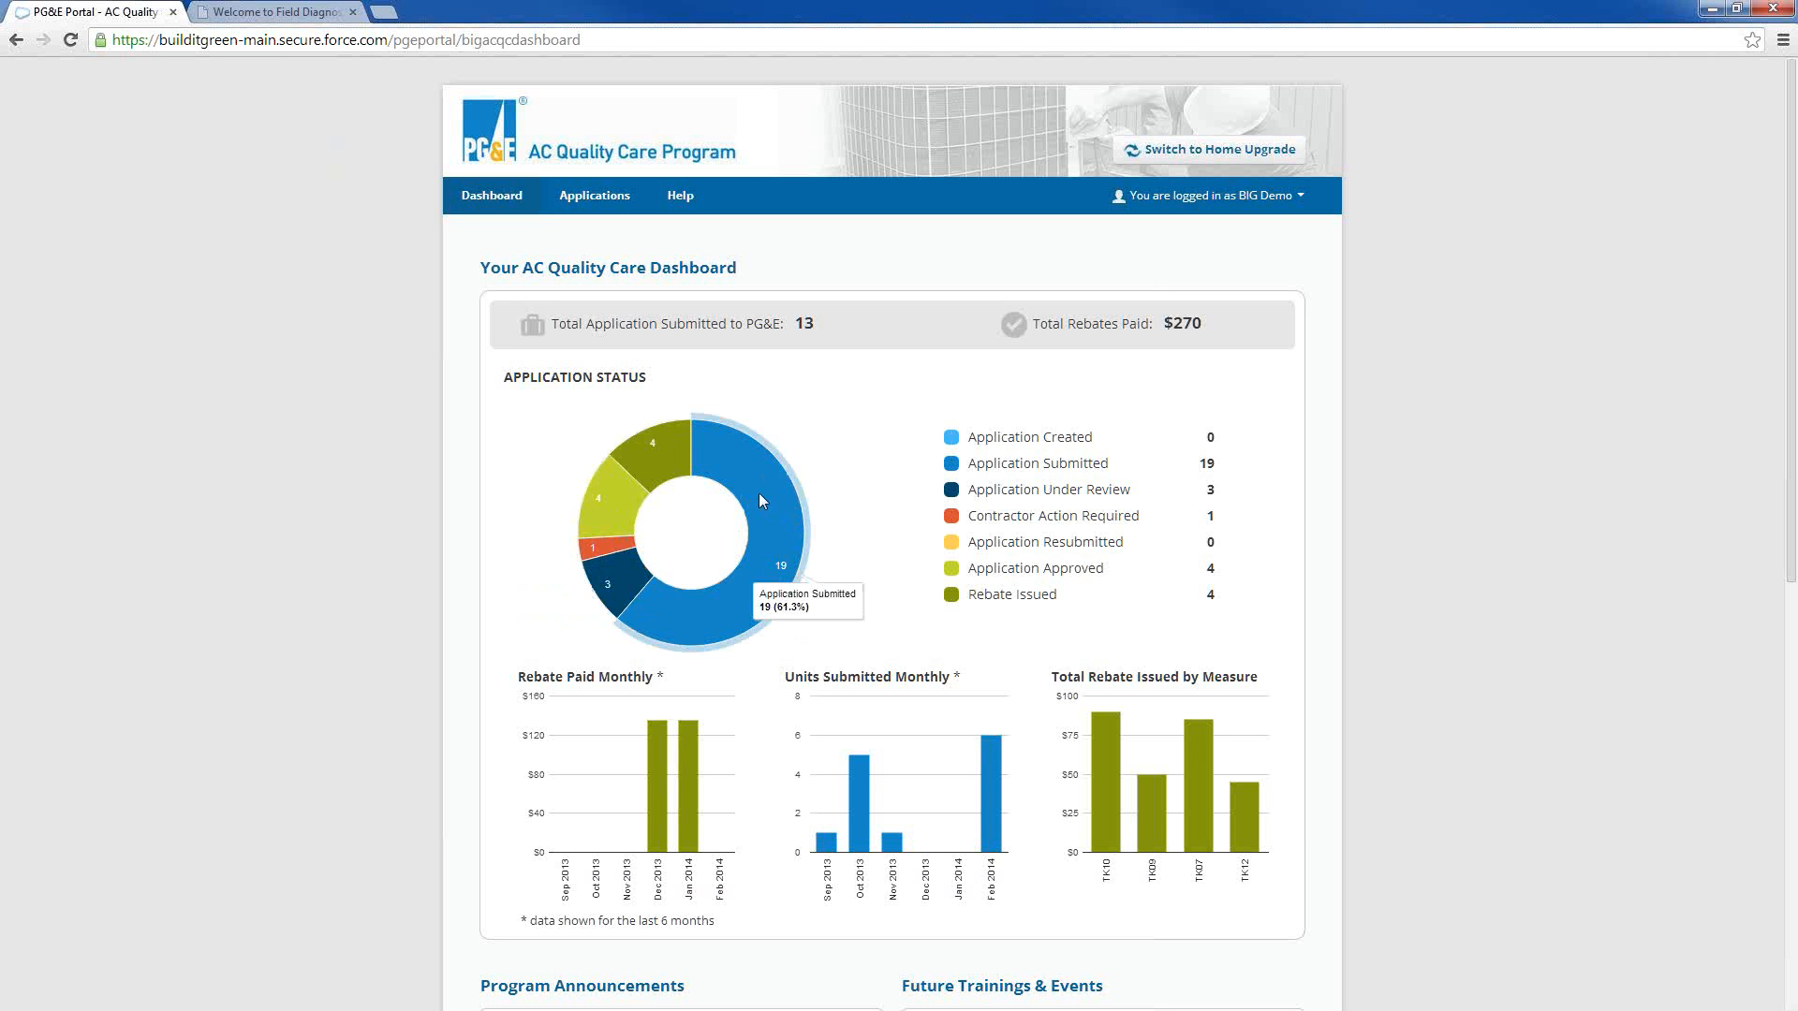
pyautogui.moveTo(603, 545)
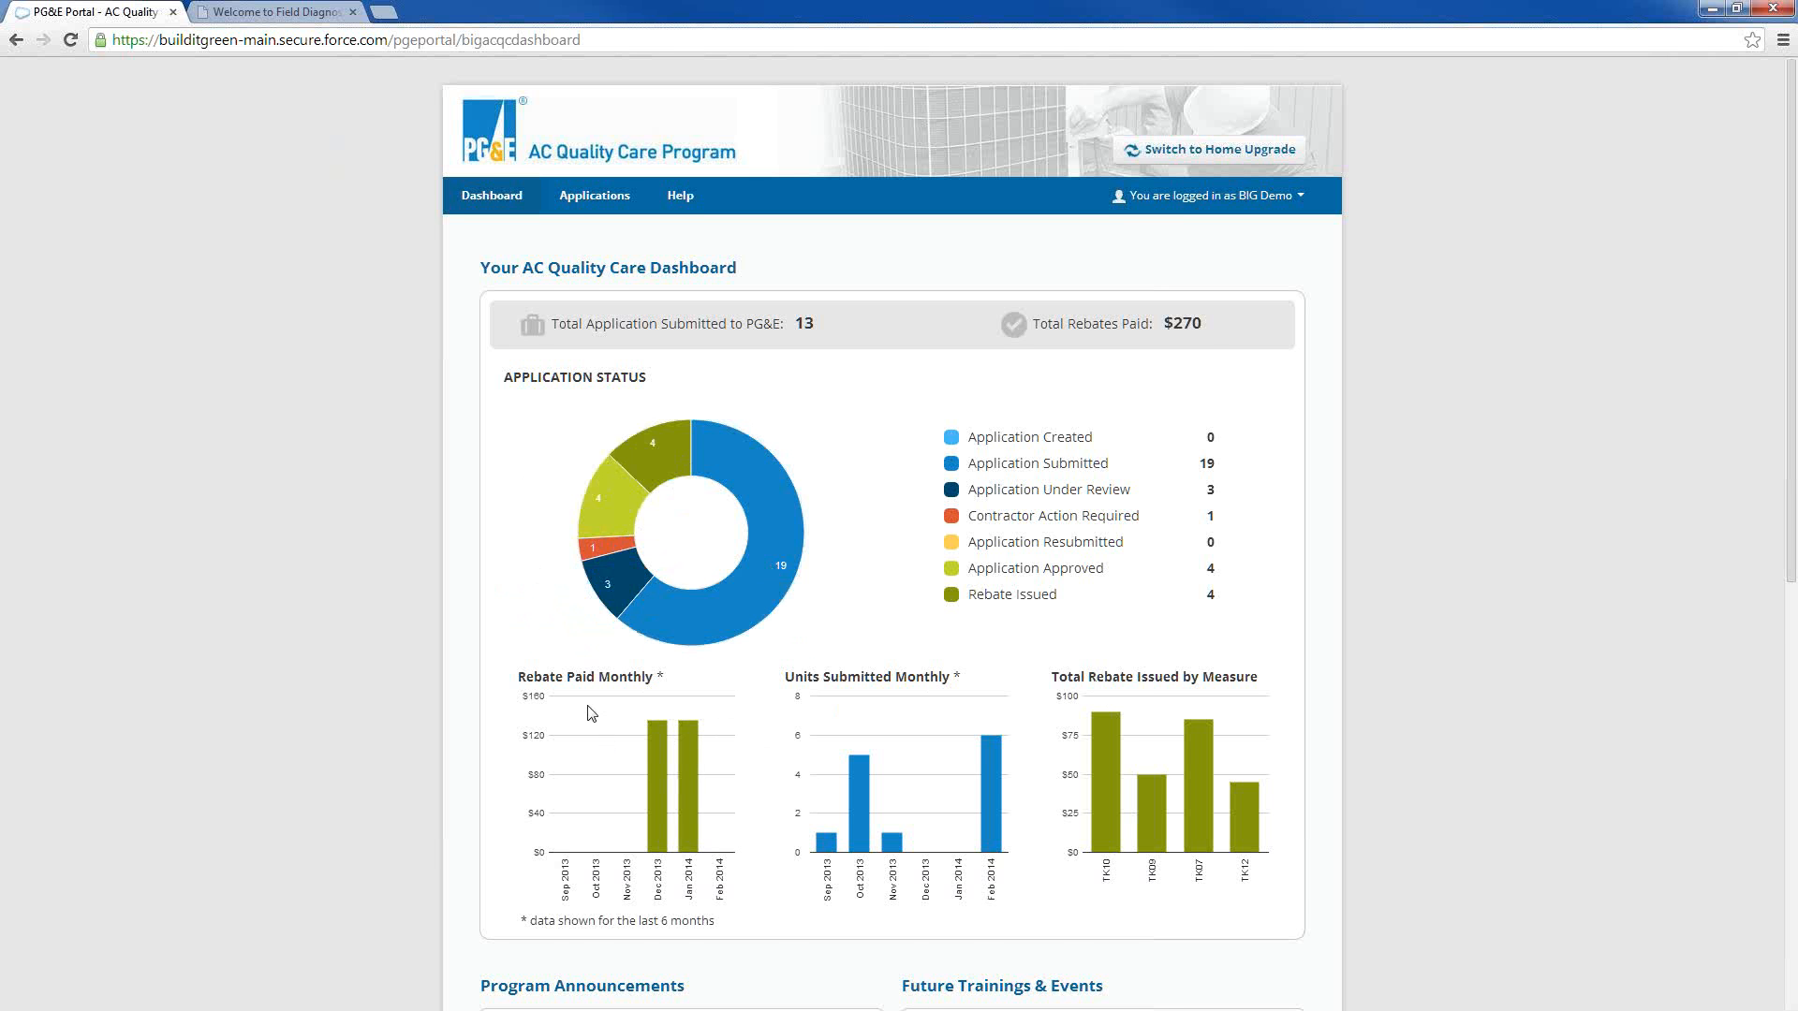
# Inspect the December 2013 and January 2014 bars in the Rebate Paid Monthly chart
pyautogui.scroll(-1, 611, 812)
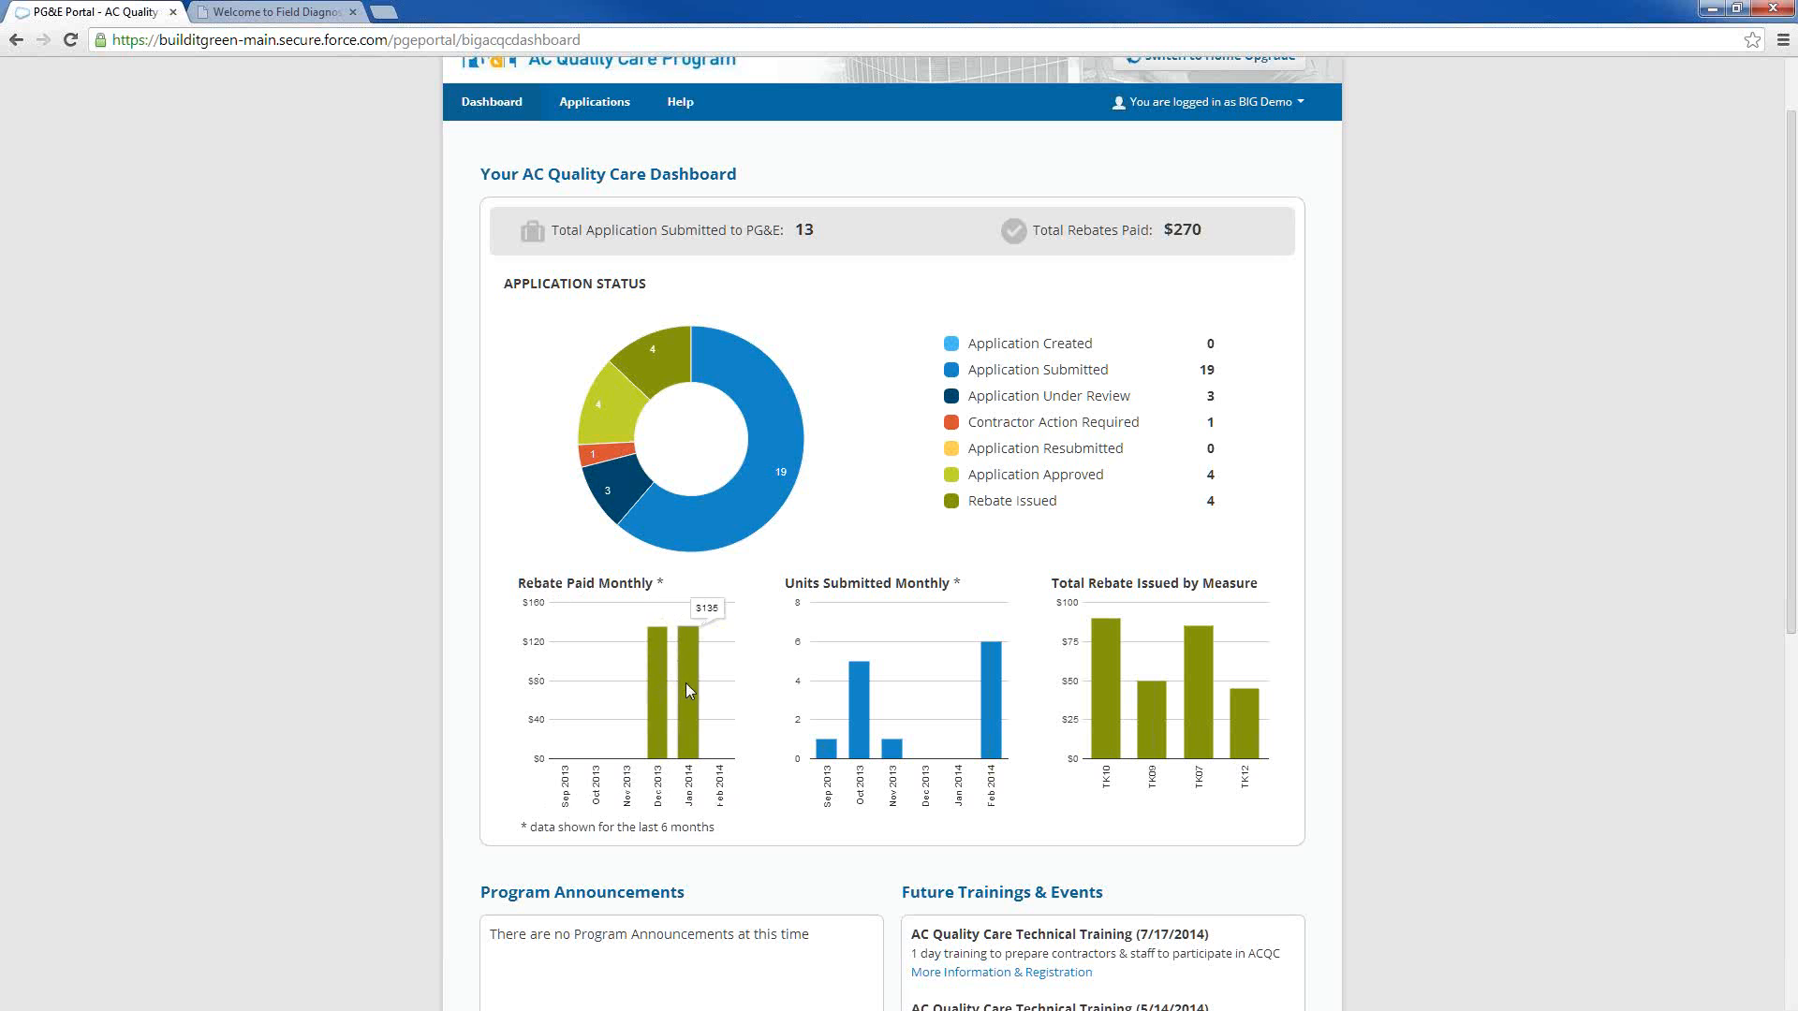
pyautogui.moveTo(661, 727)
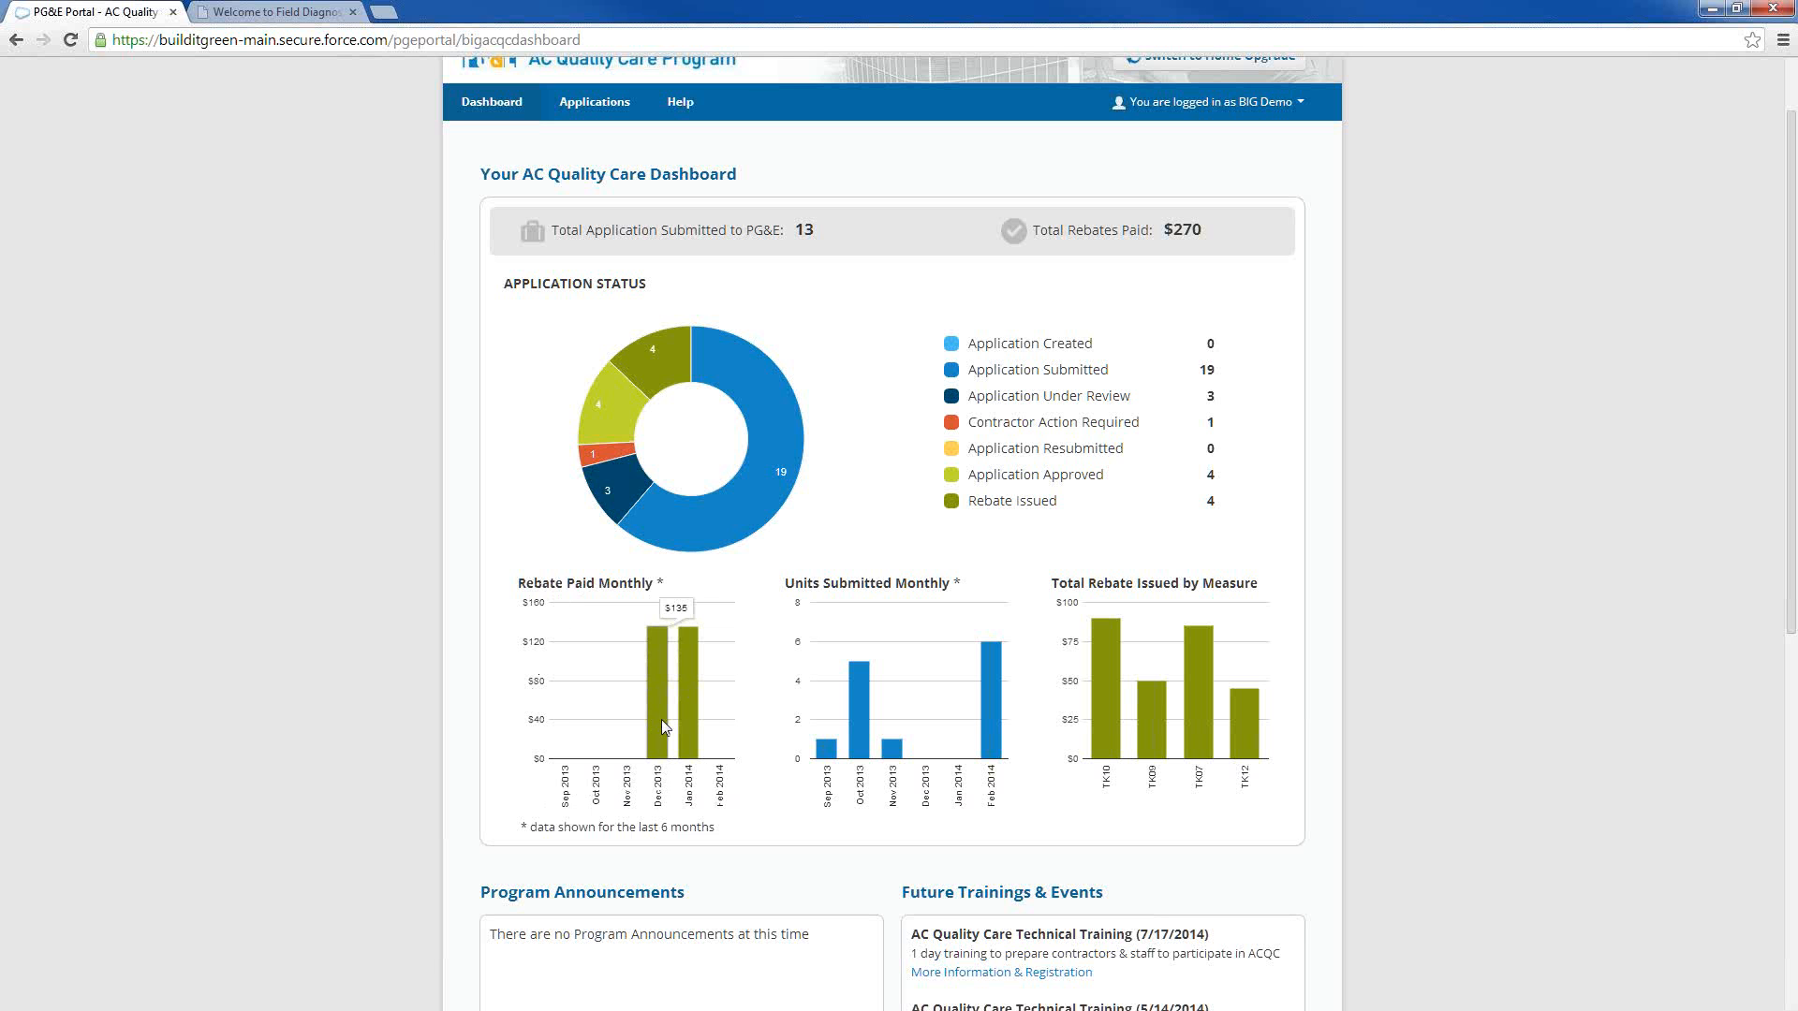
pyautogui.moveTo(681, 671)
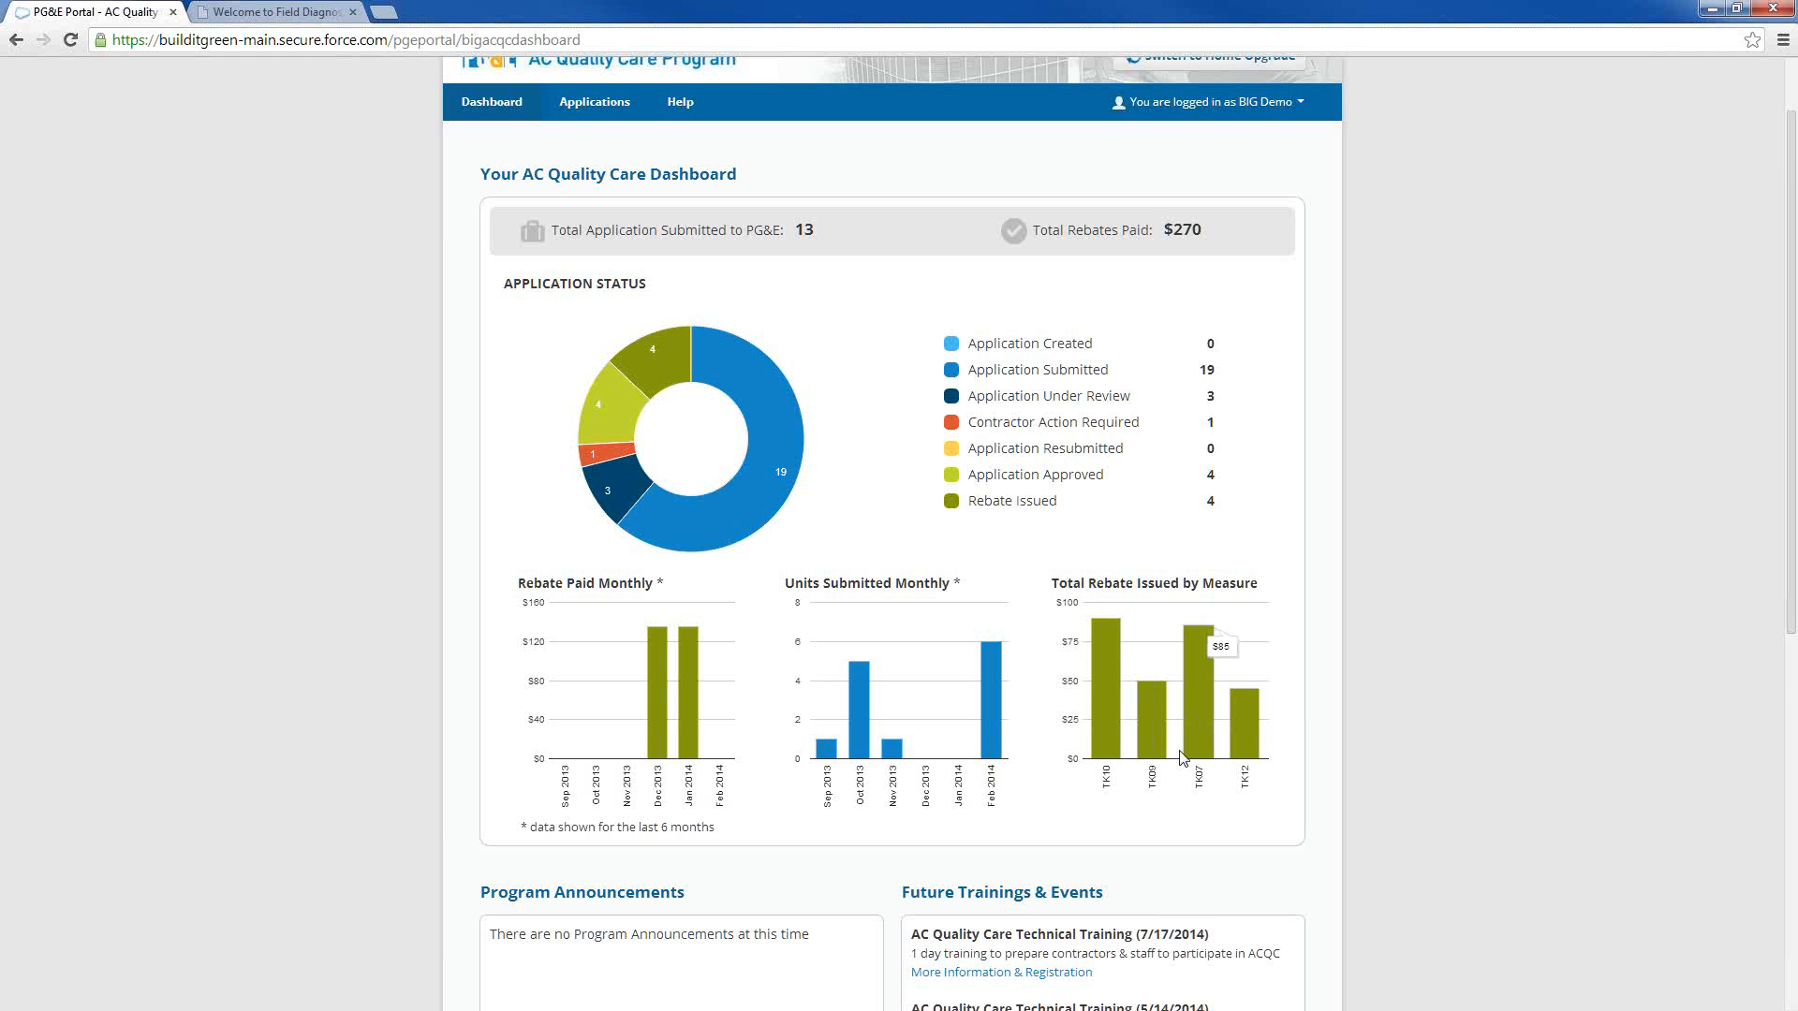
# View the full list of Future Trainings & Events, and return to the dashboard
pyautogui.scroll(-1, 1182, 757)
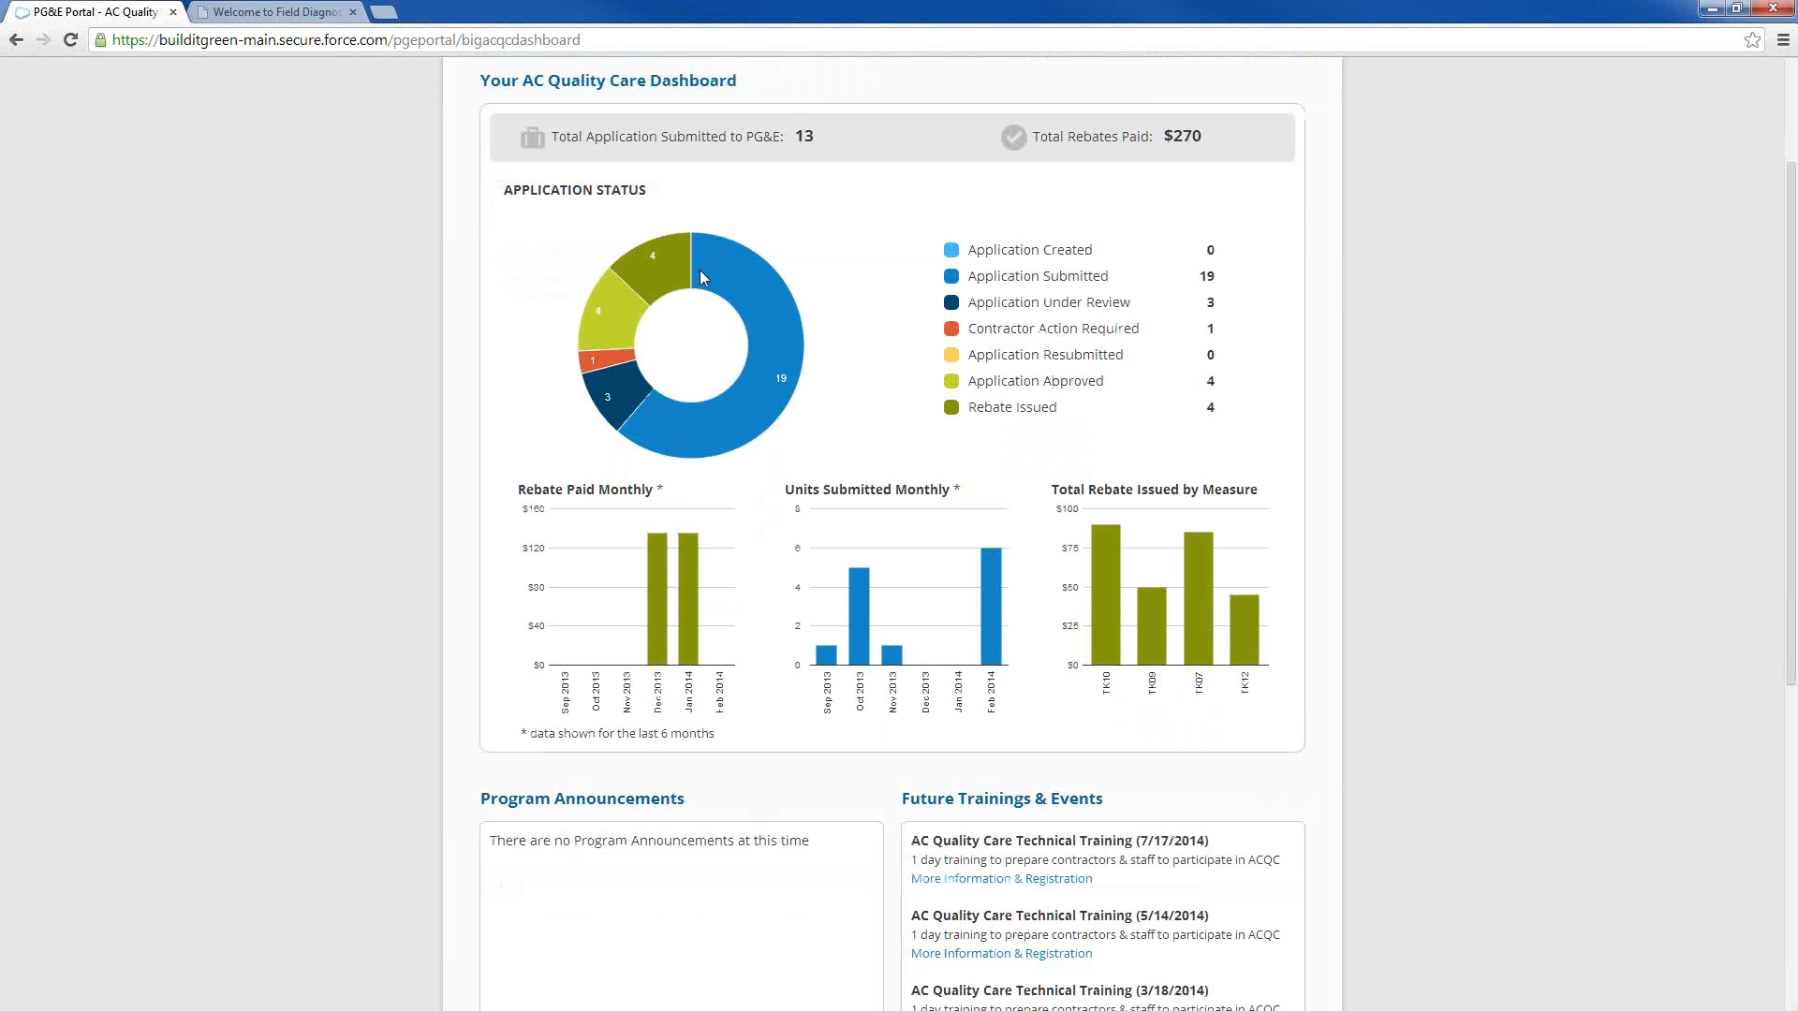
pyautogui.scroll(-3, 569, 461)
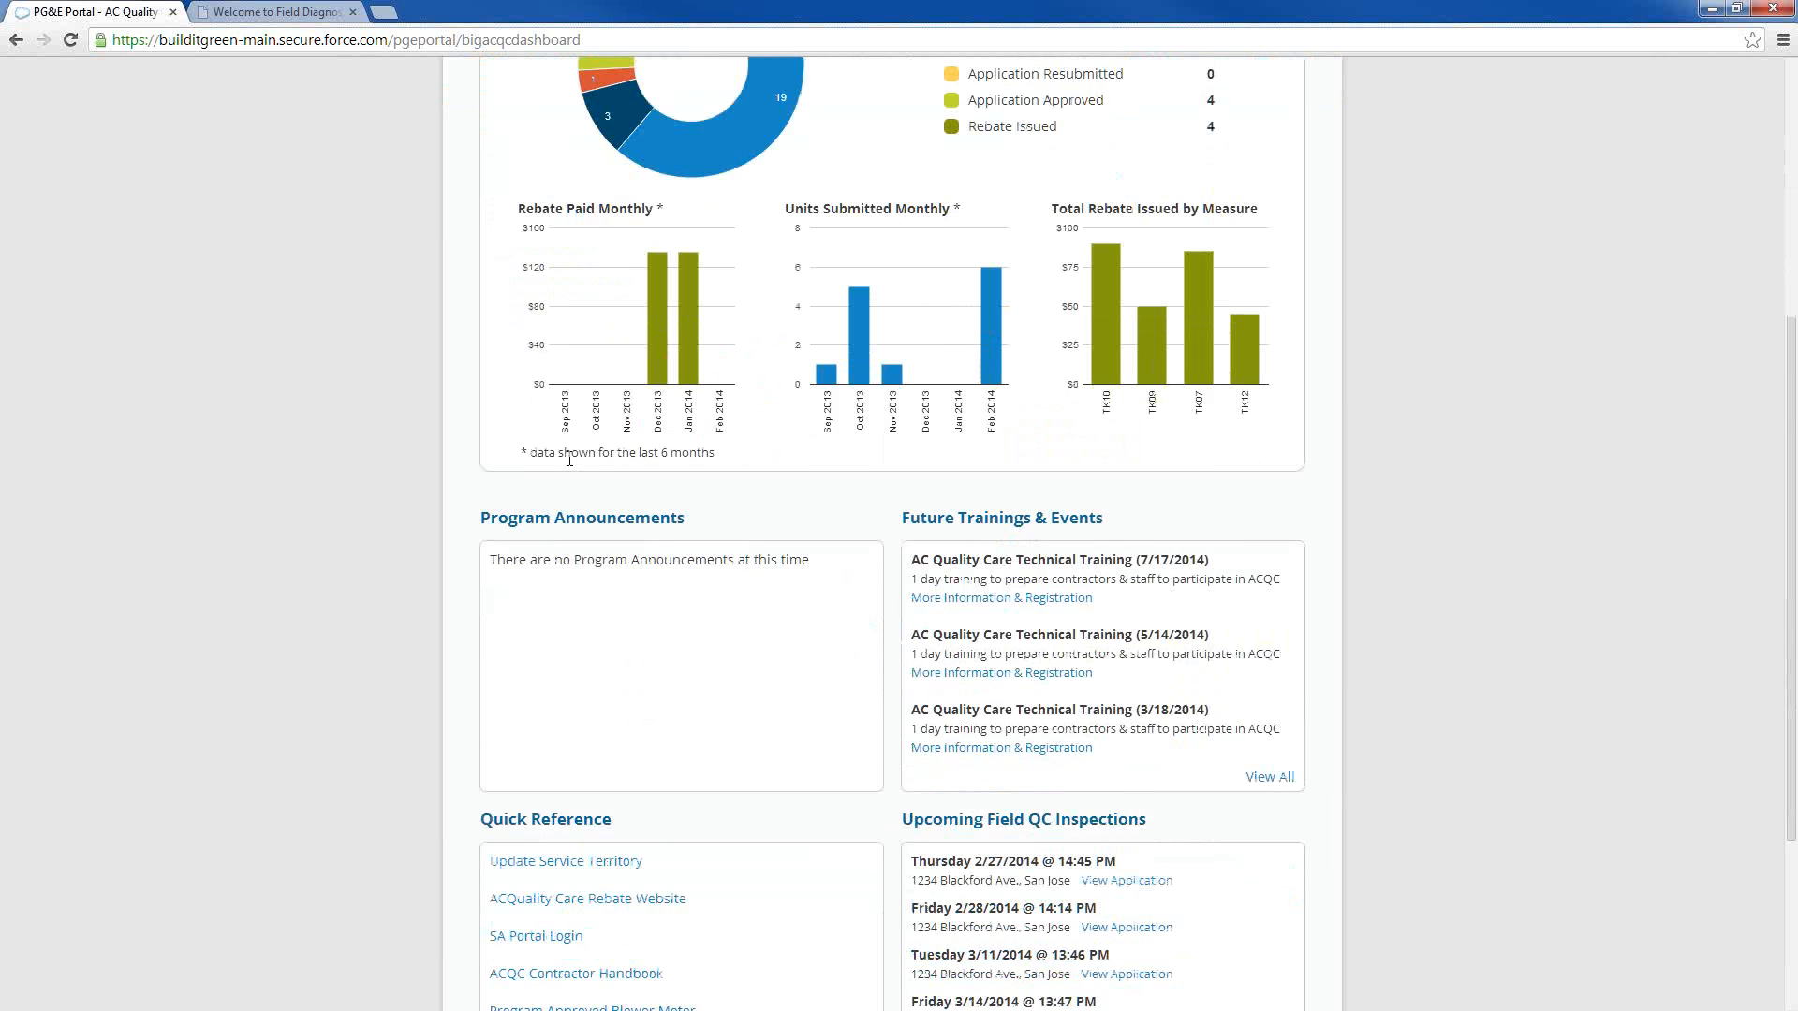
pyautogui.scroll(-2, 570, 461)
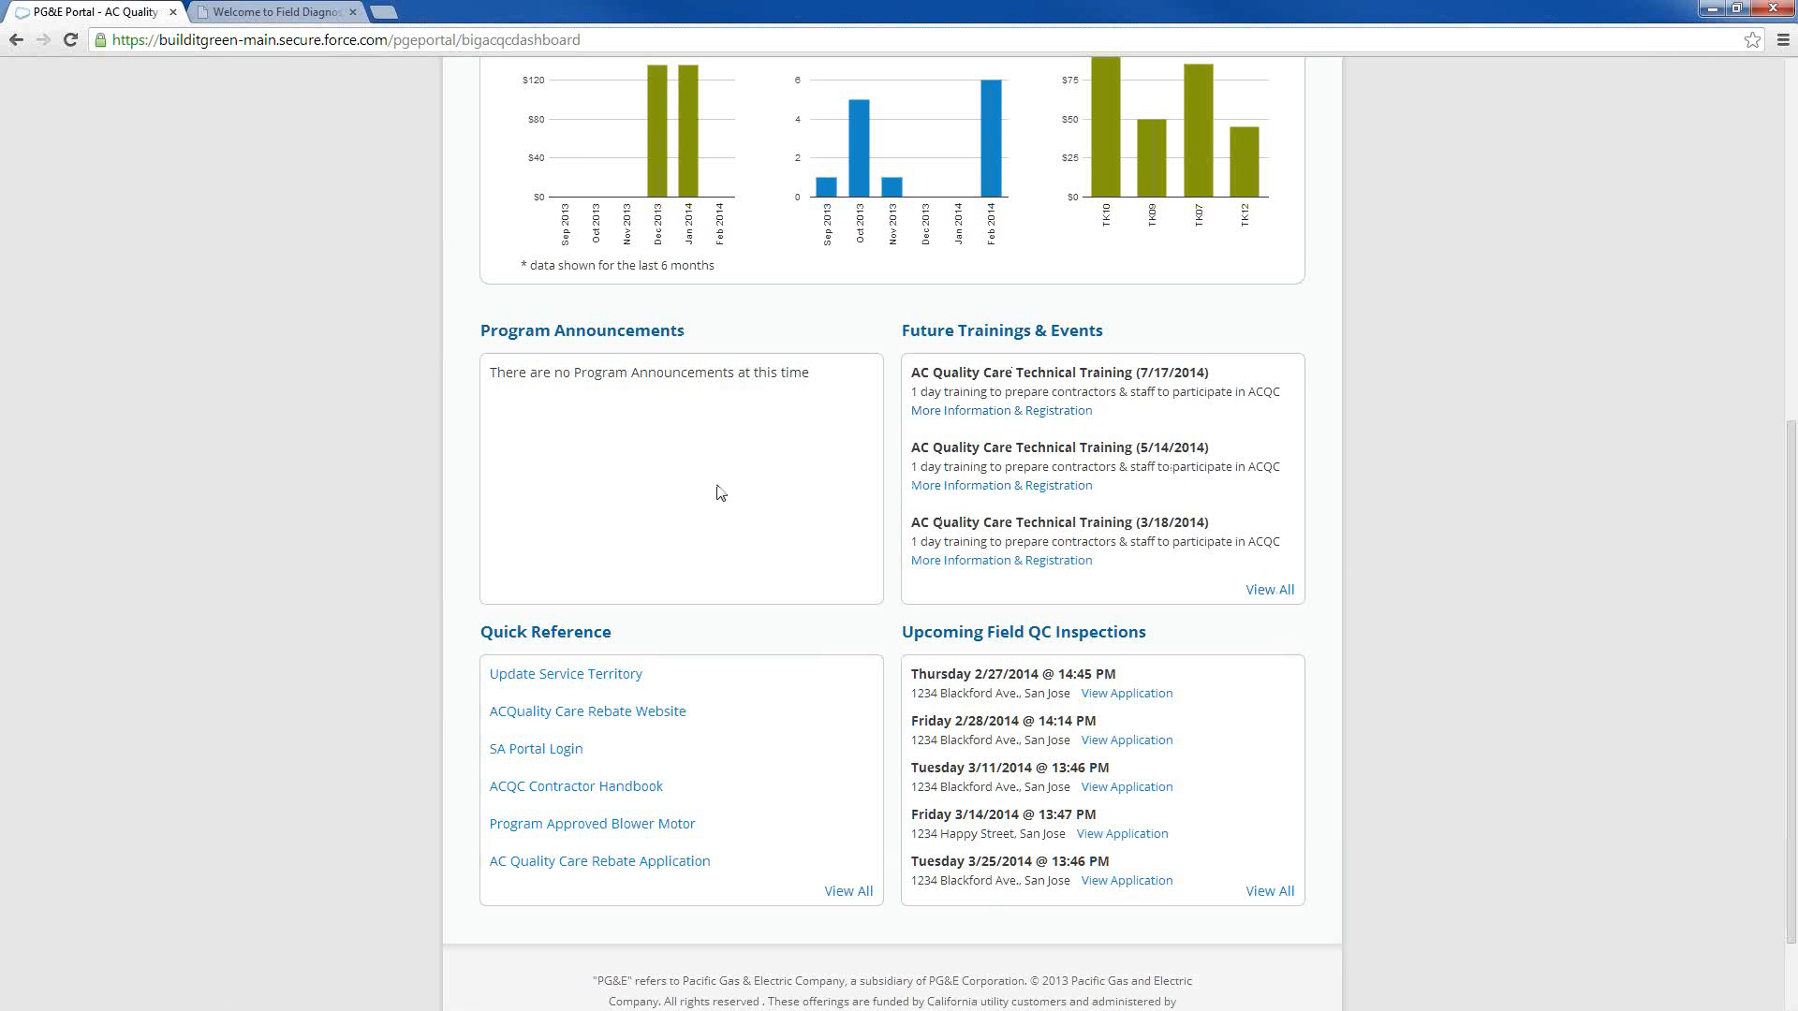
pyautogui.click(1274, 592)
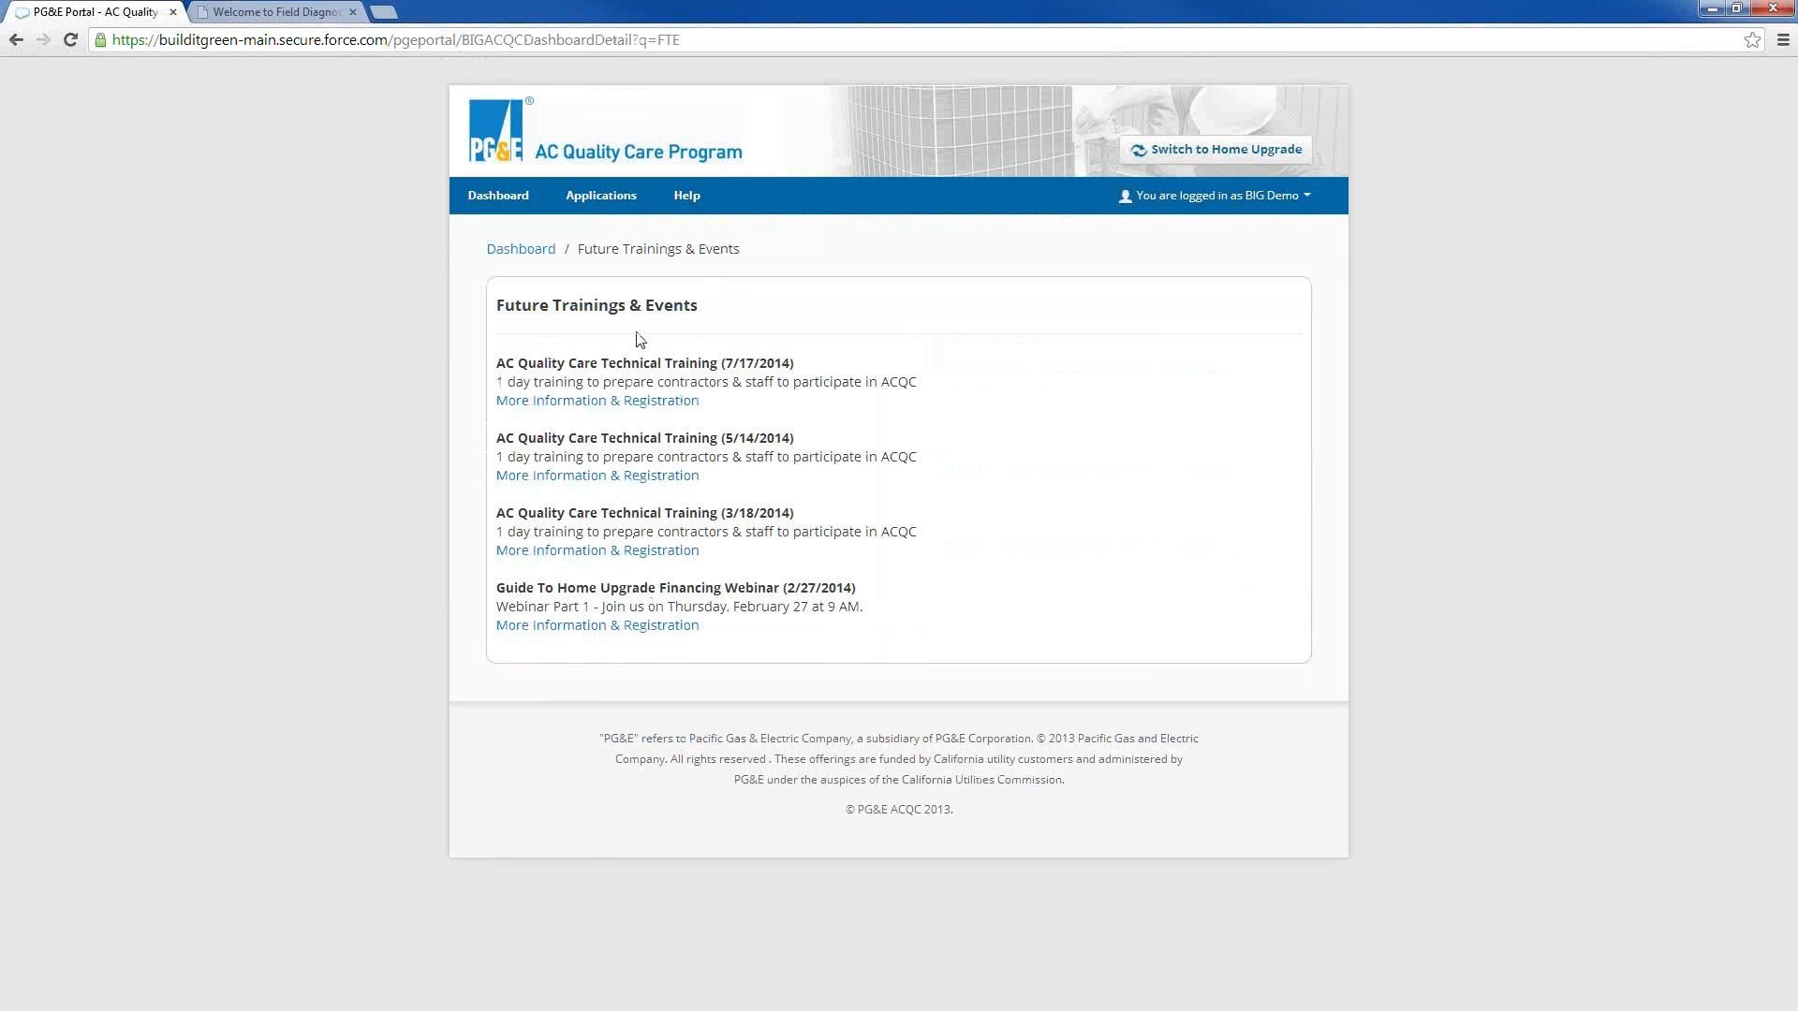
pyautogui.click(532, 253)
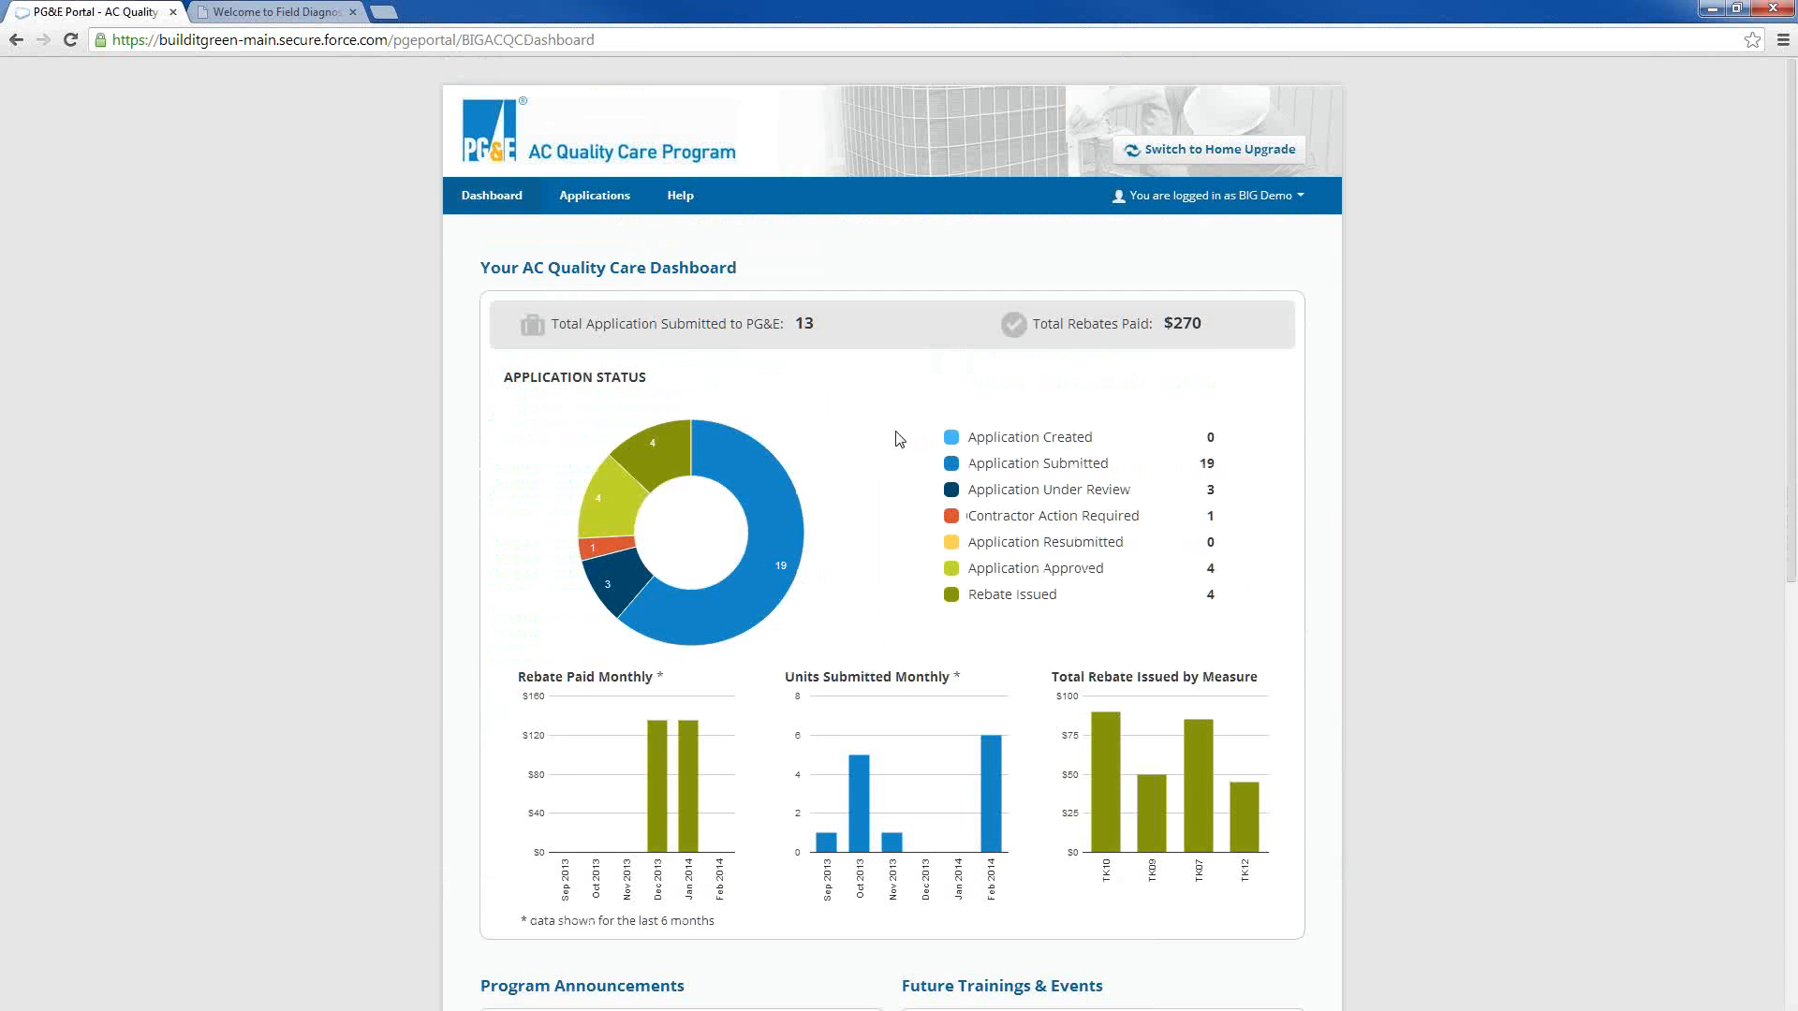
# View the complete Quick Reference list of links, and return to the dashboard
pyautogui.scroll(-3, 899, 433)
pyautogui.scroll(-4, 899, 433)
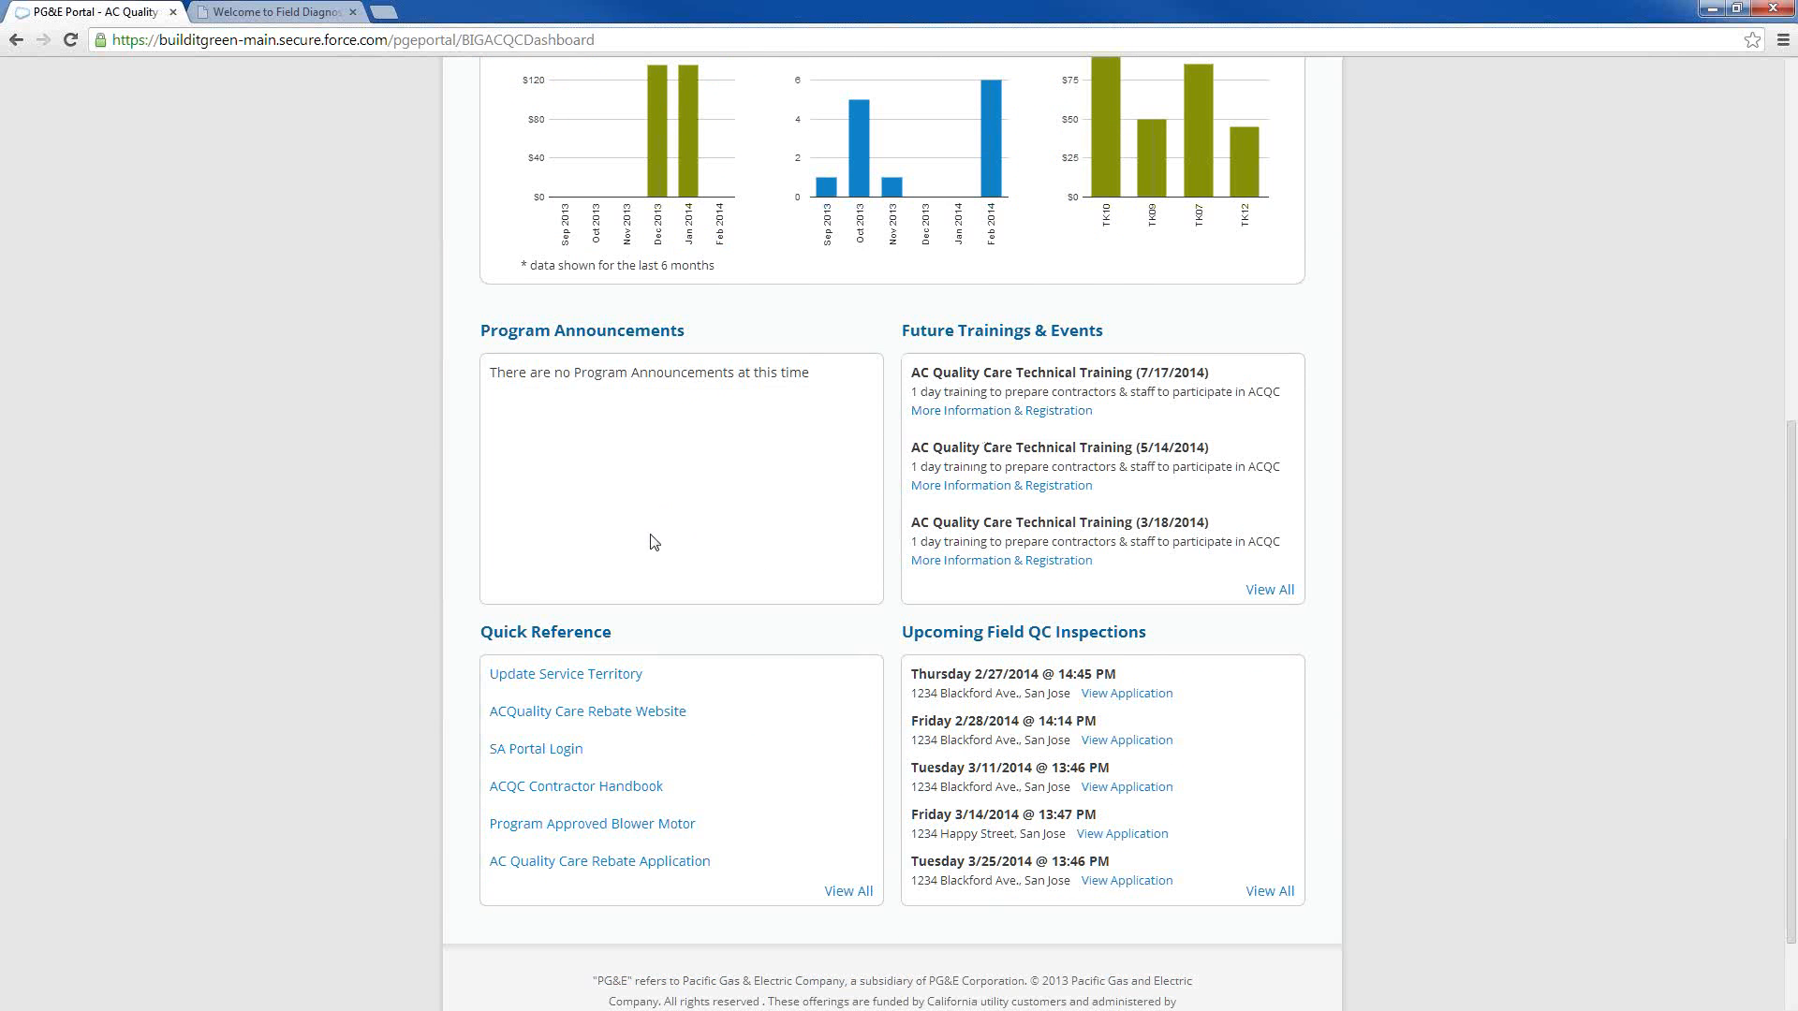
pyautogui.scroll(-2, 652, 542)
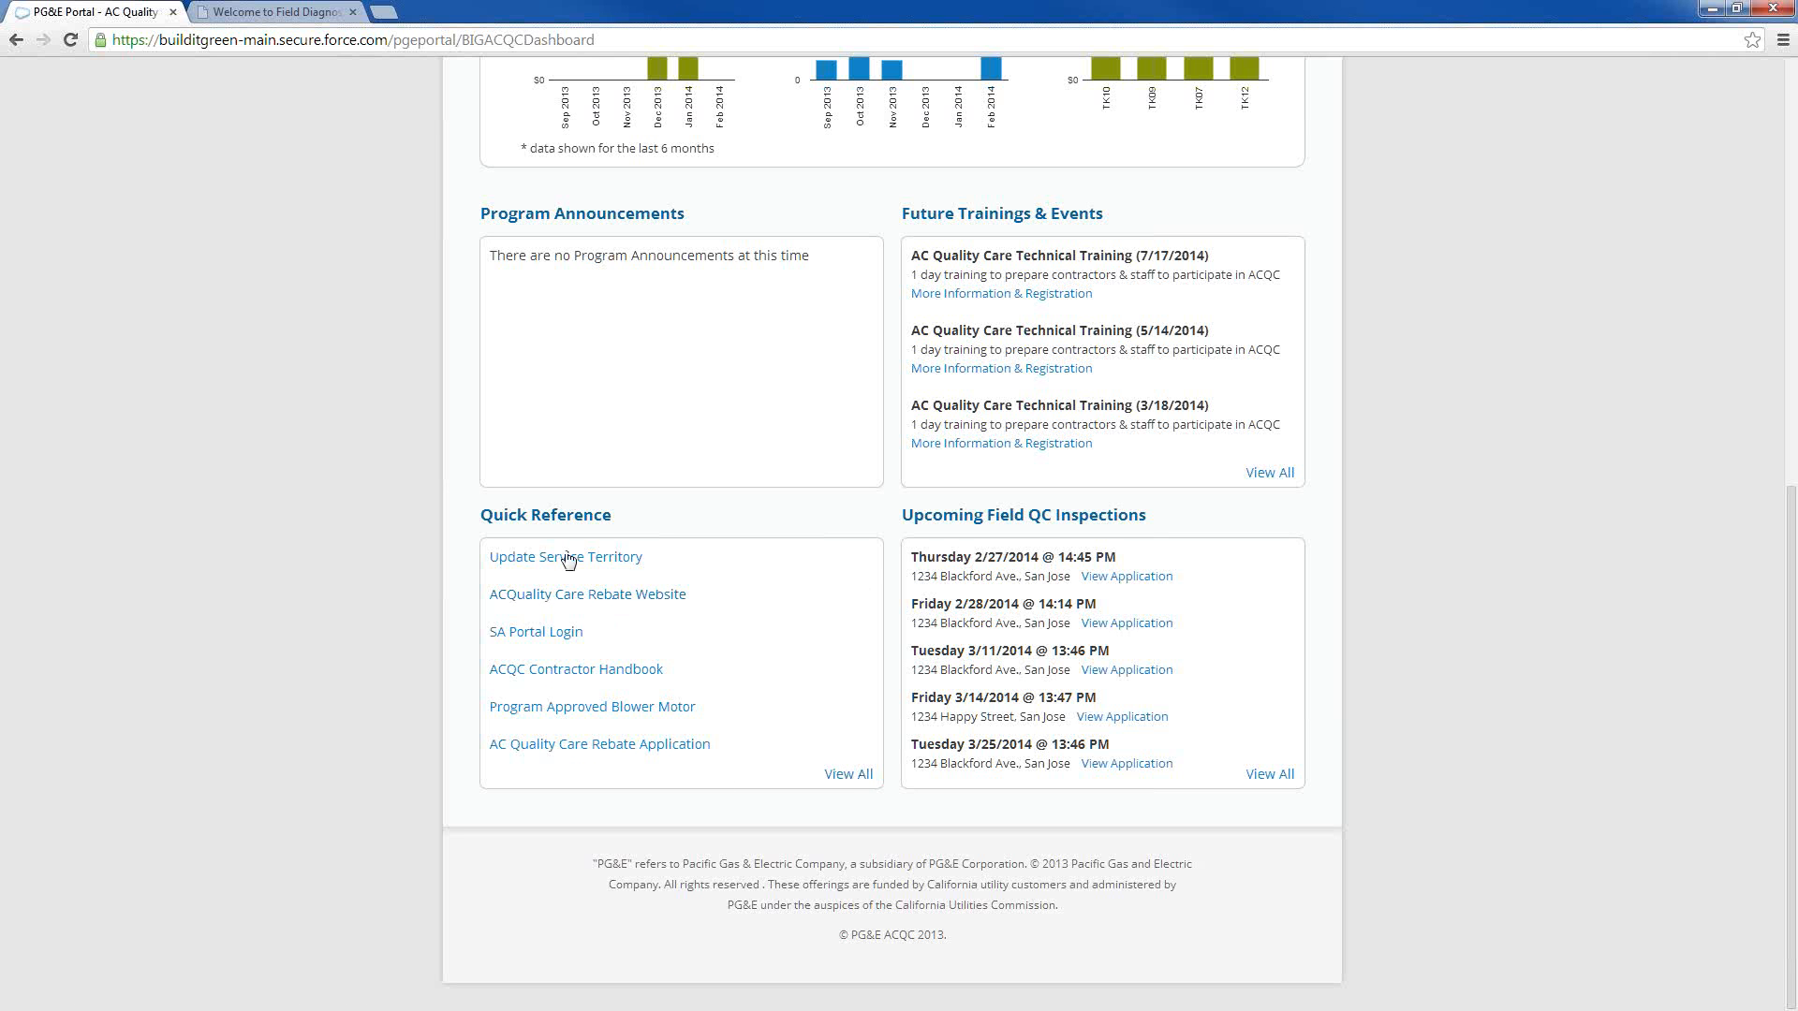
pyautogui.click(847, 775)
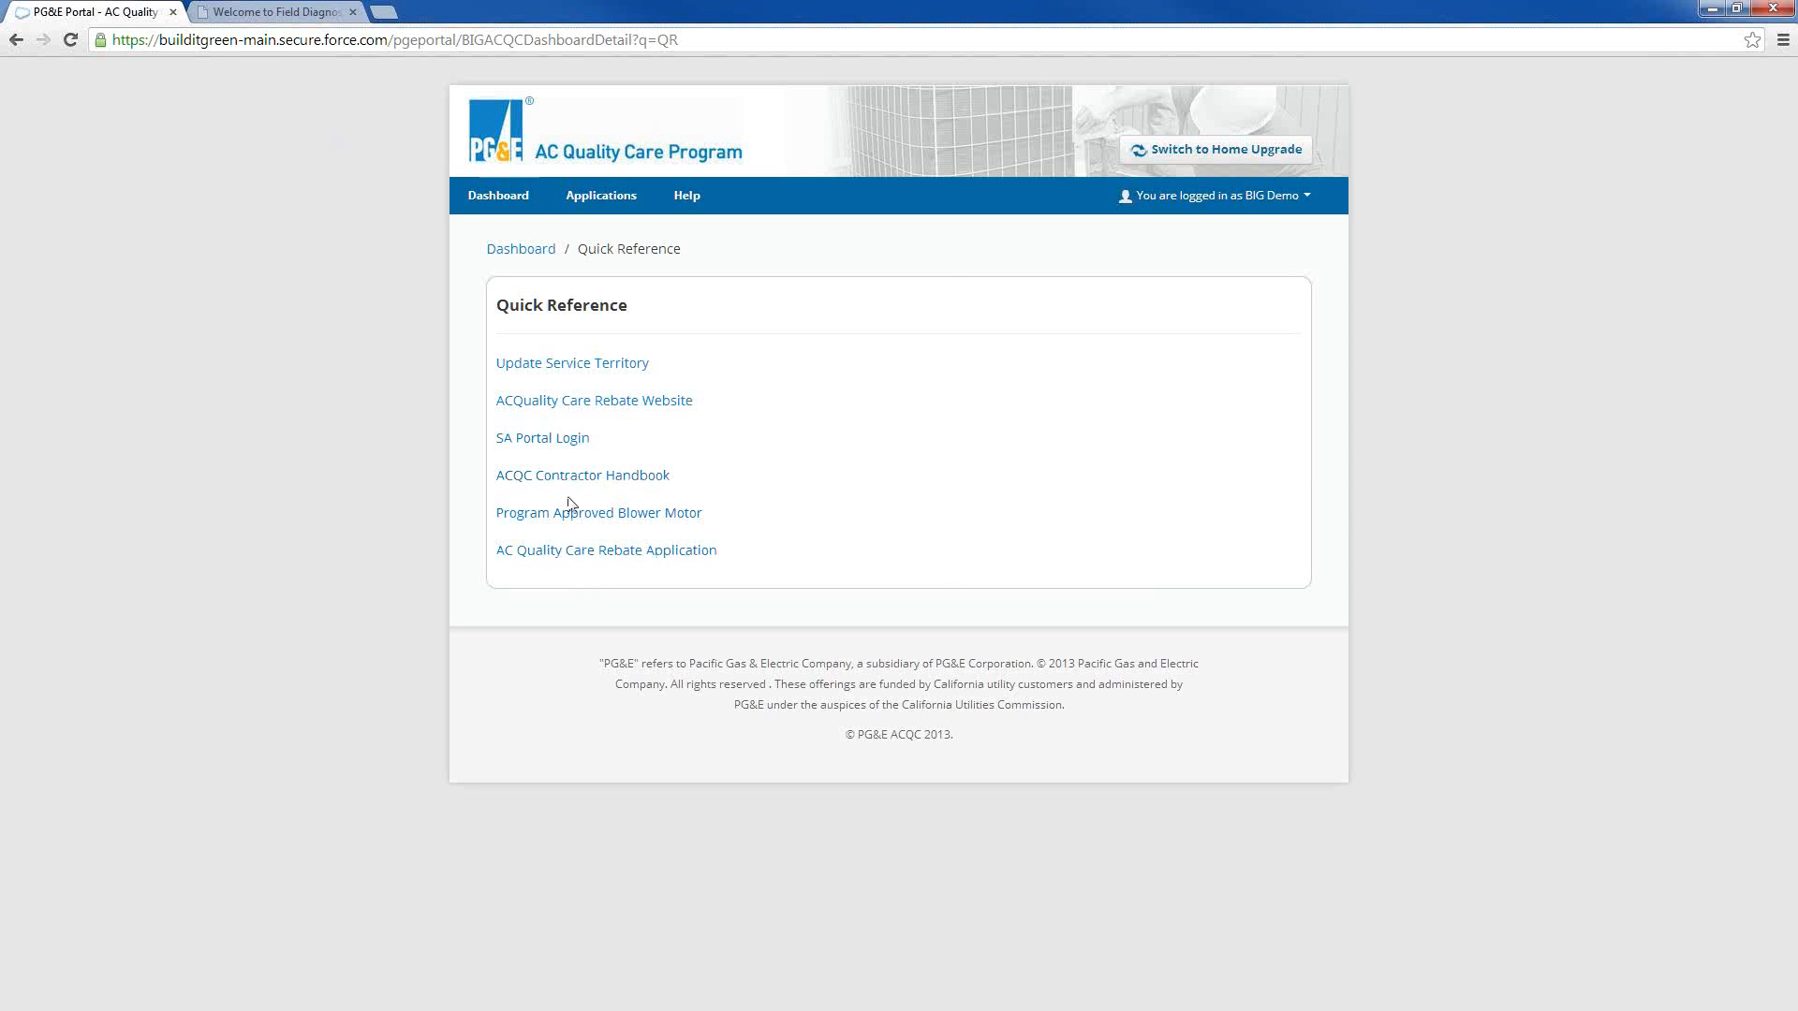
pyautogui.click(521, 251)
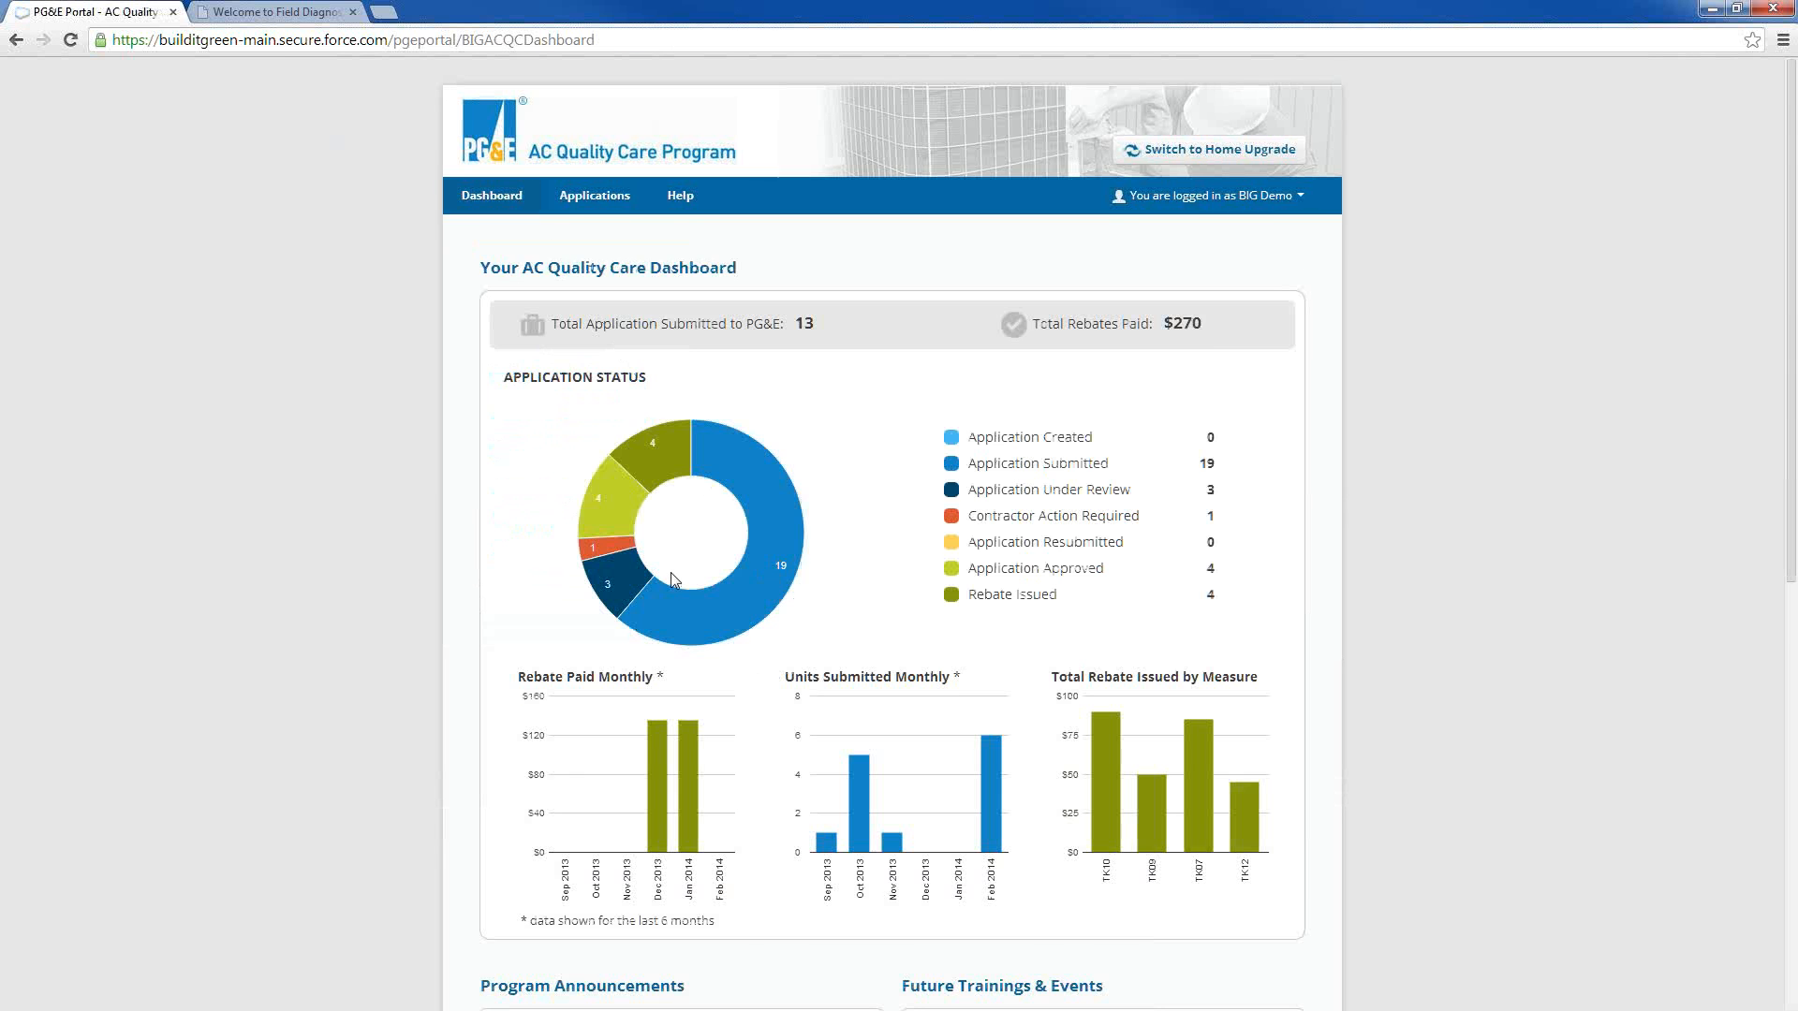
# Open the Update Service Territory page from the dashboard's Quick Reference links
pyautogui.scroll(-5, 672, 576)
pyautogui.scroll(-3, 672, 576)
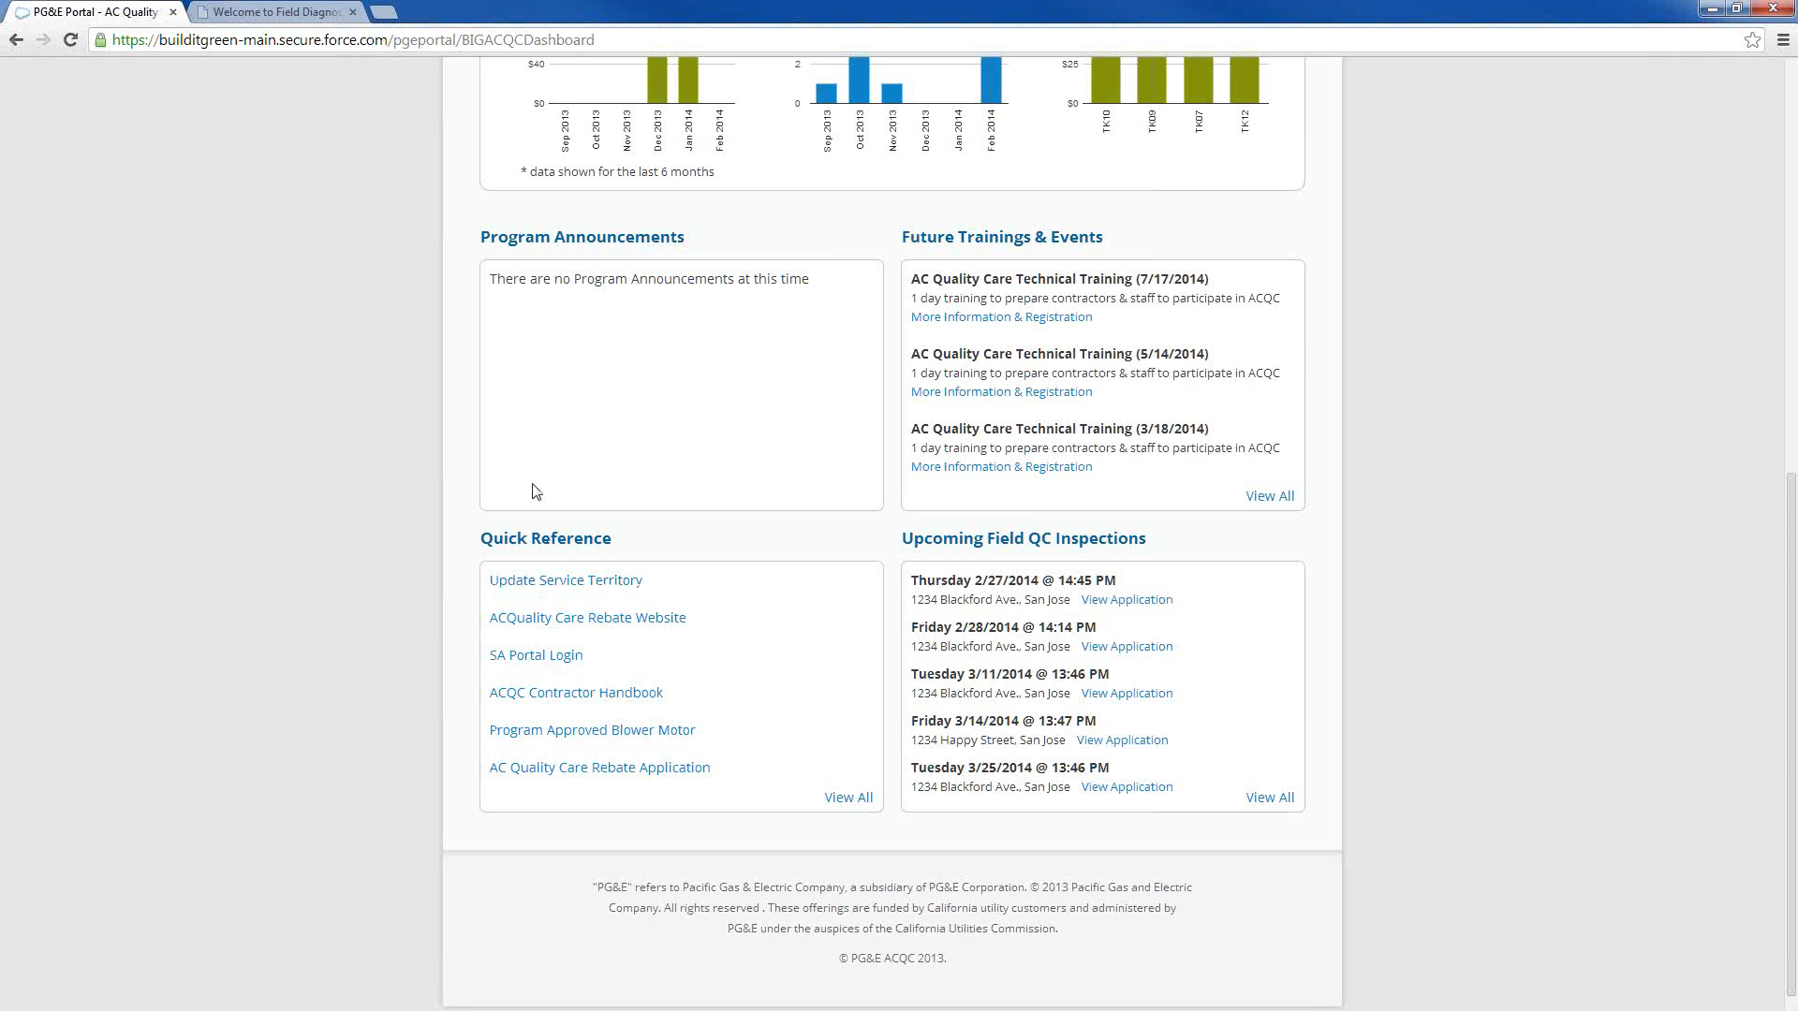
pyautogui.scroll(8, 537, 492)
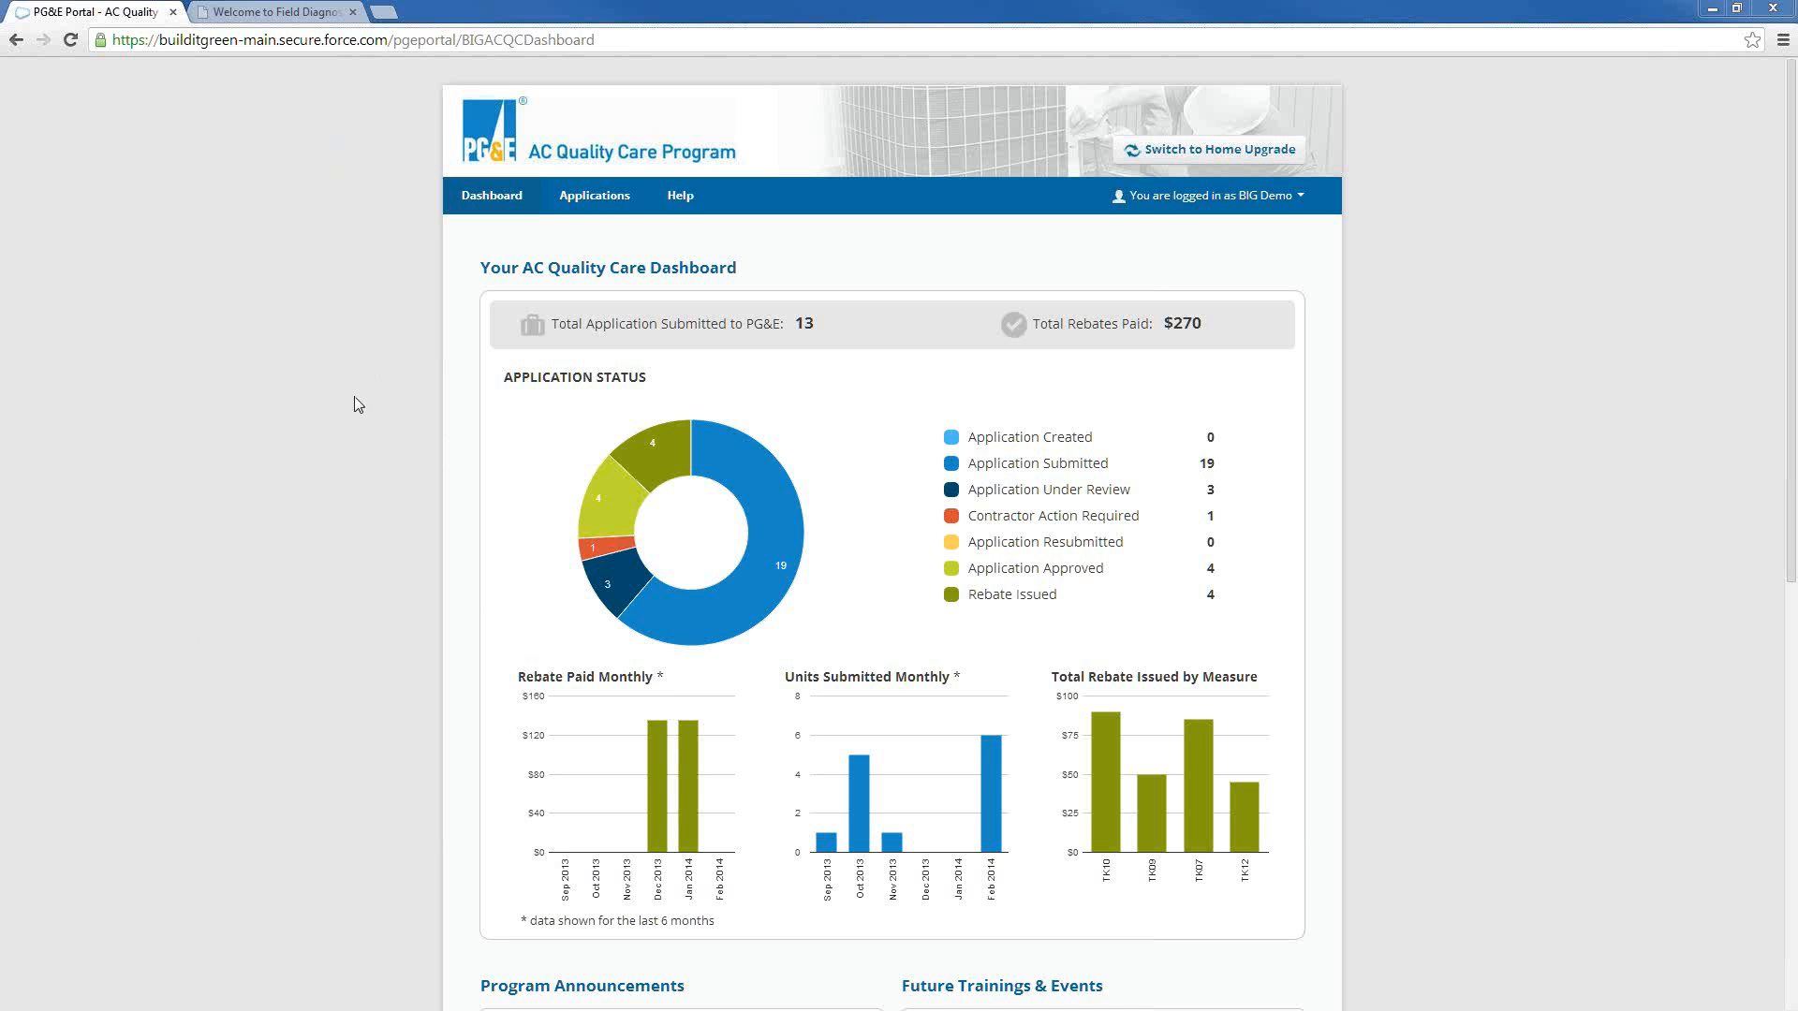
pyautogui.scroll(-8, 343, 440)
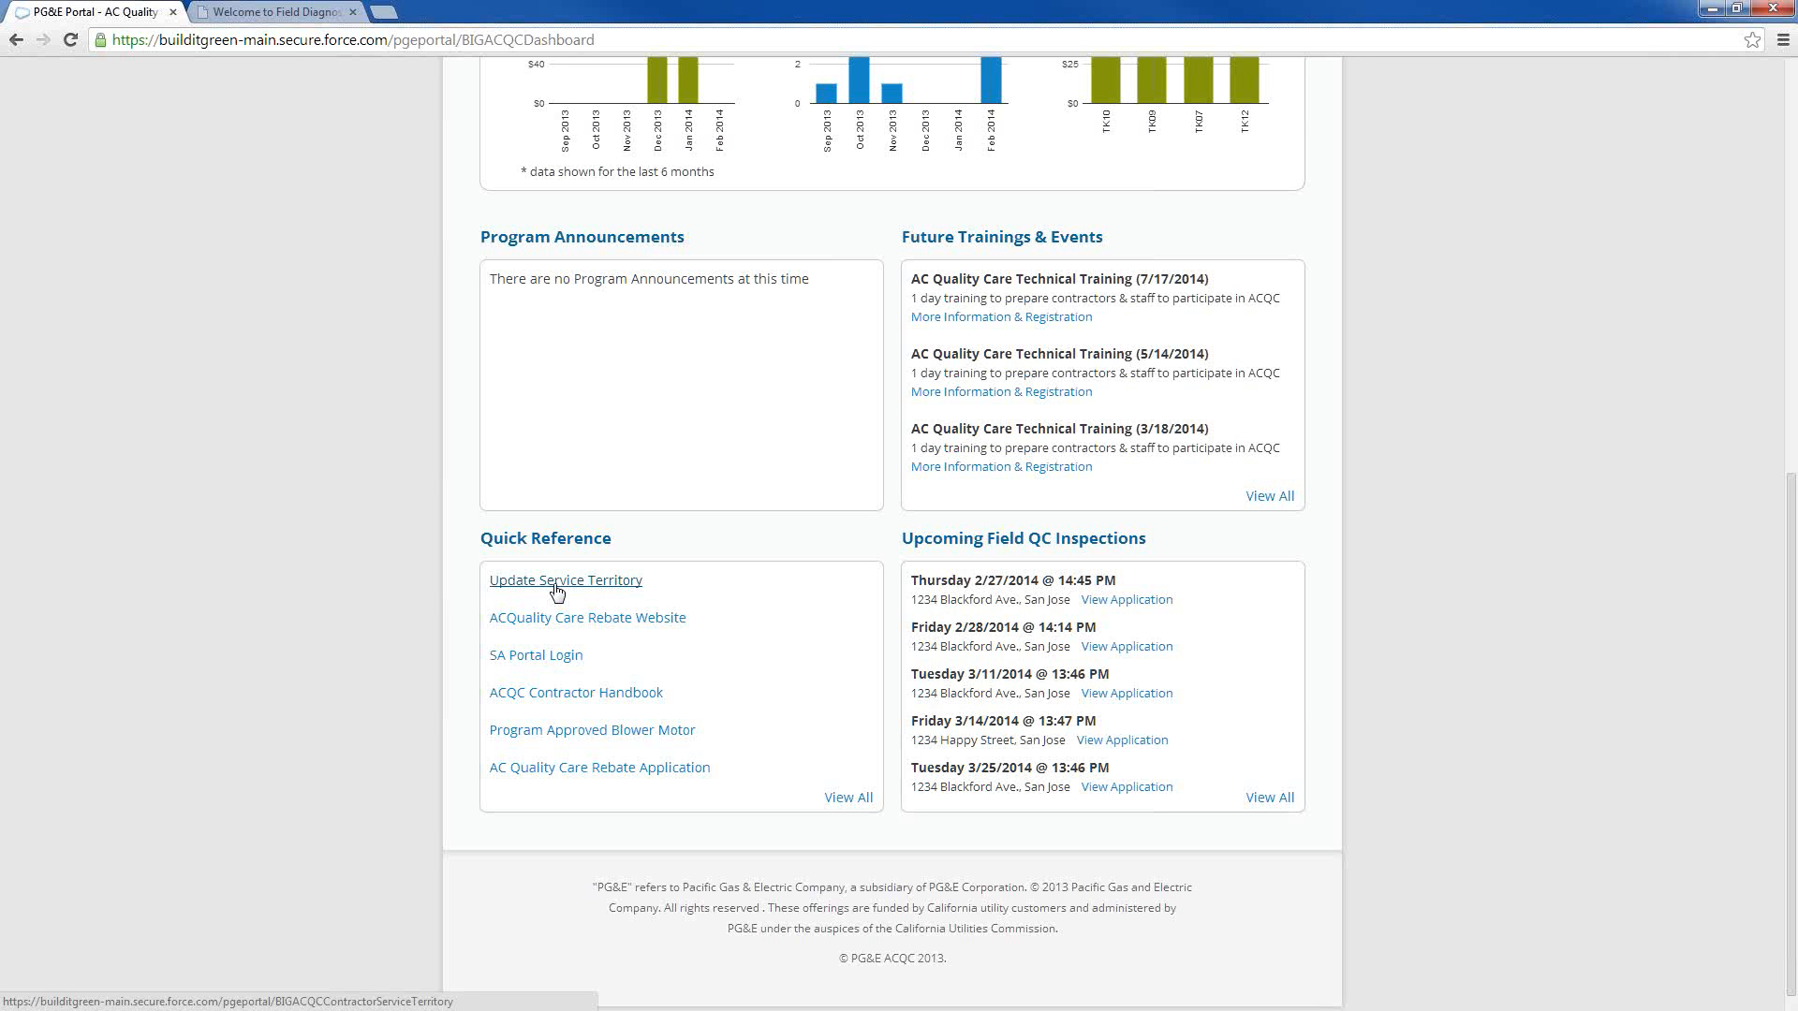
pyautogui.click(607, 582)
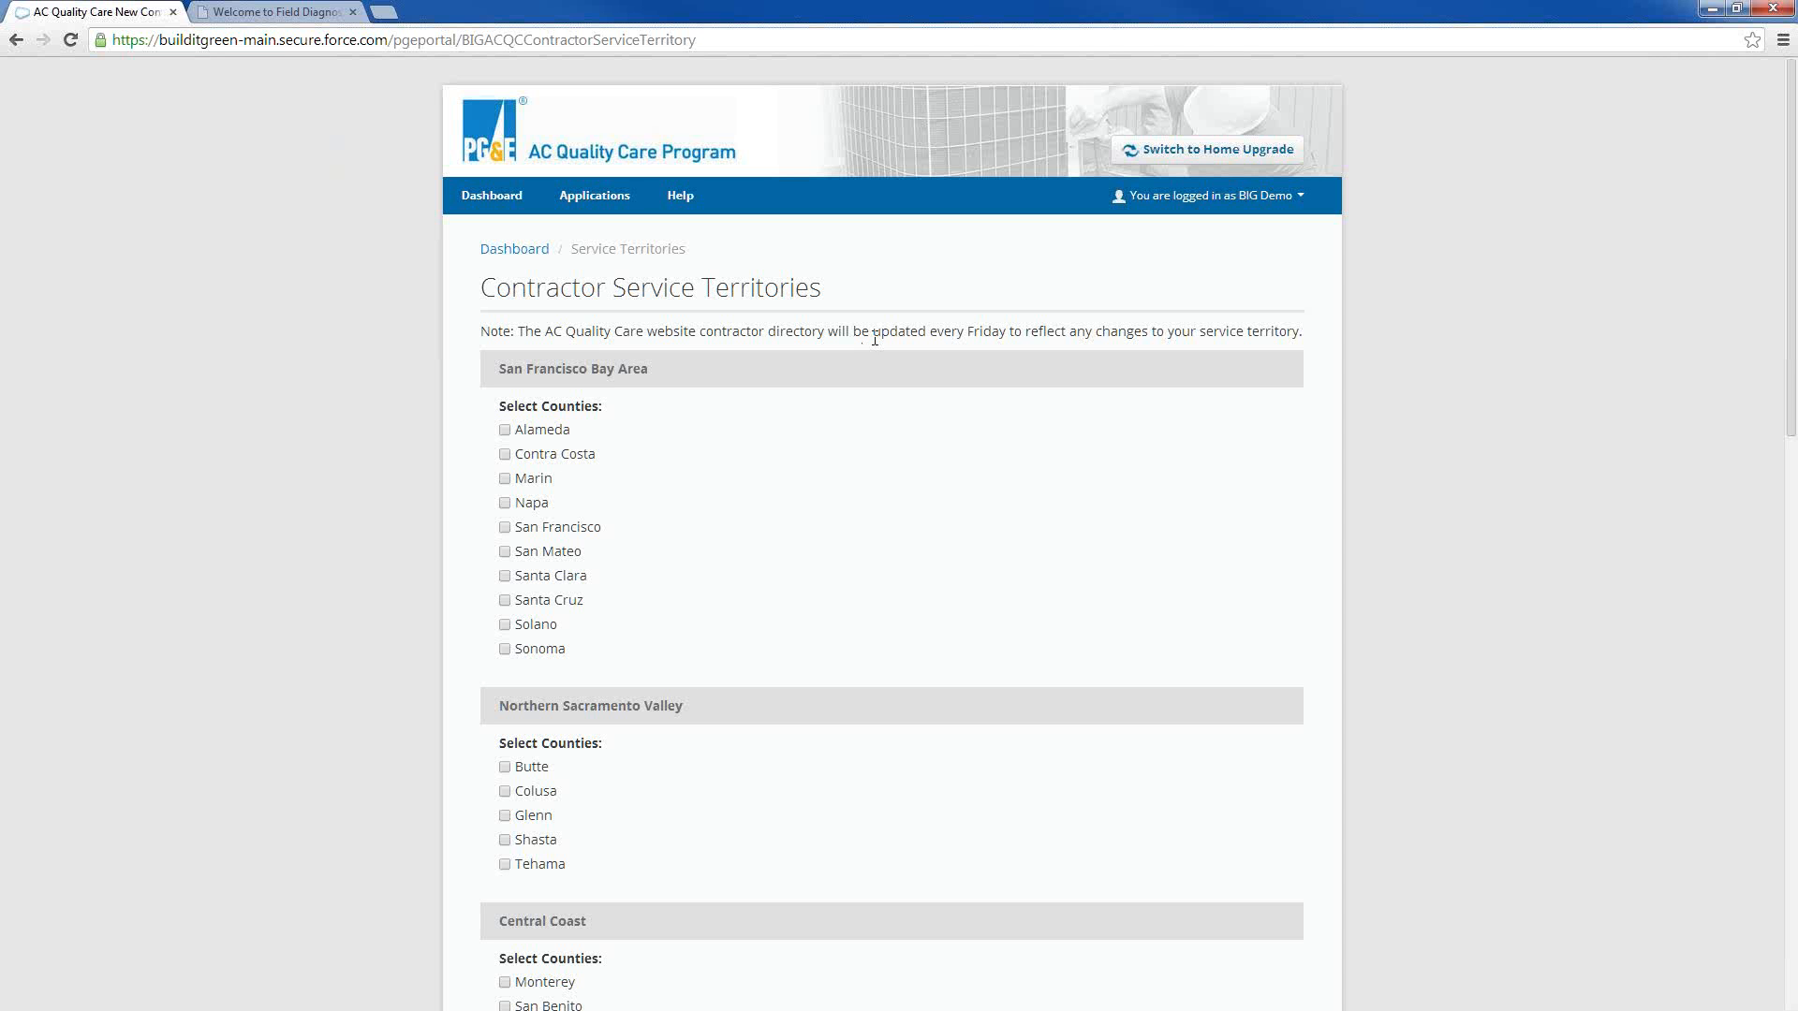
# Review the county options for each region on the Contractor Service Territories page, from San Francisco Bay Area to Northern California
pyautogui.scroll(-2, 660, 440)
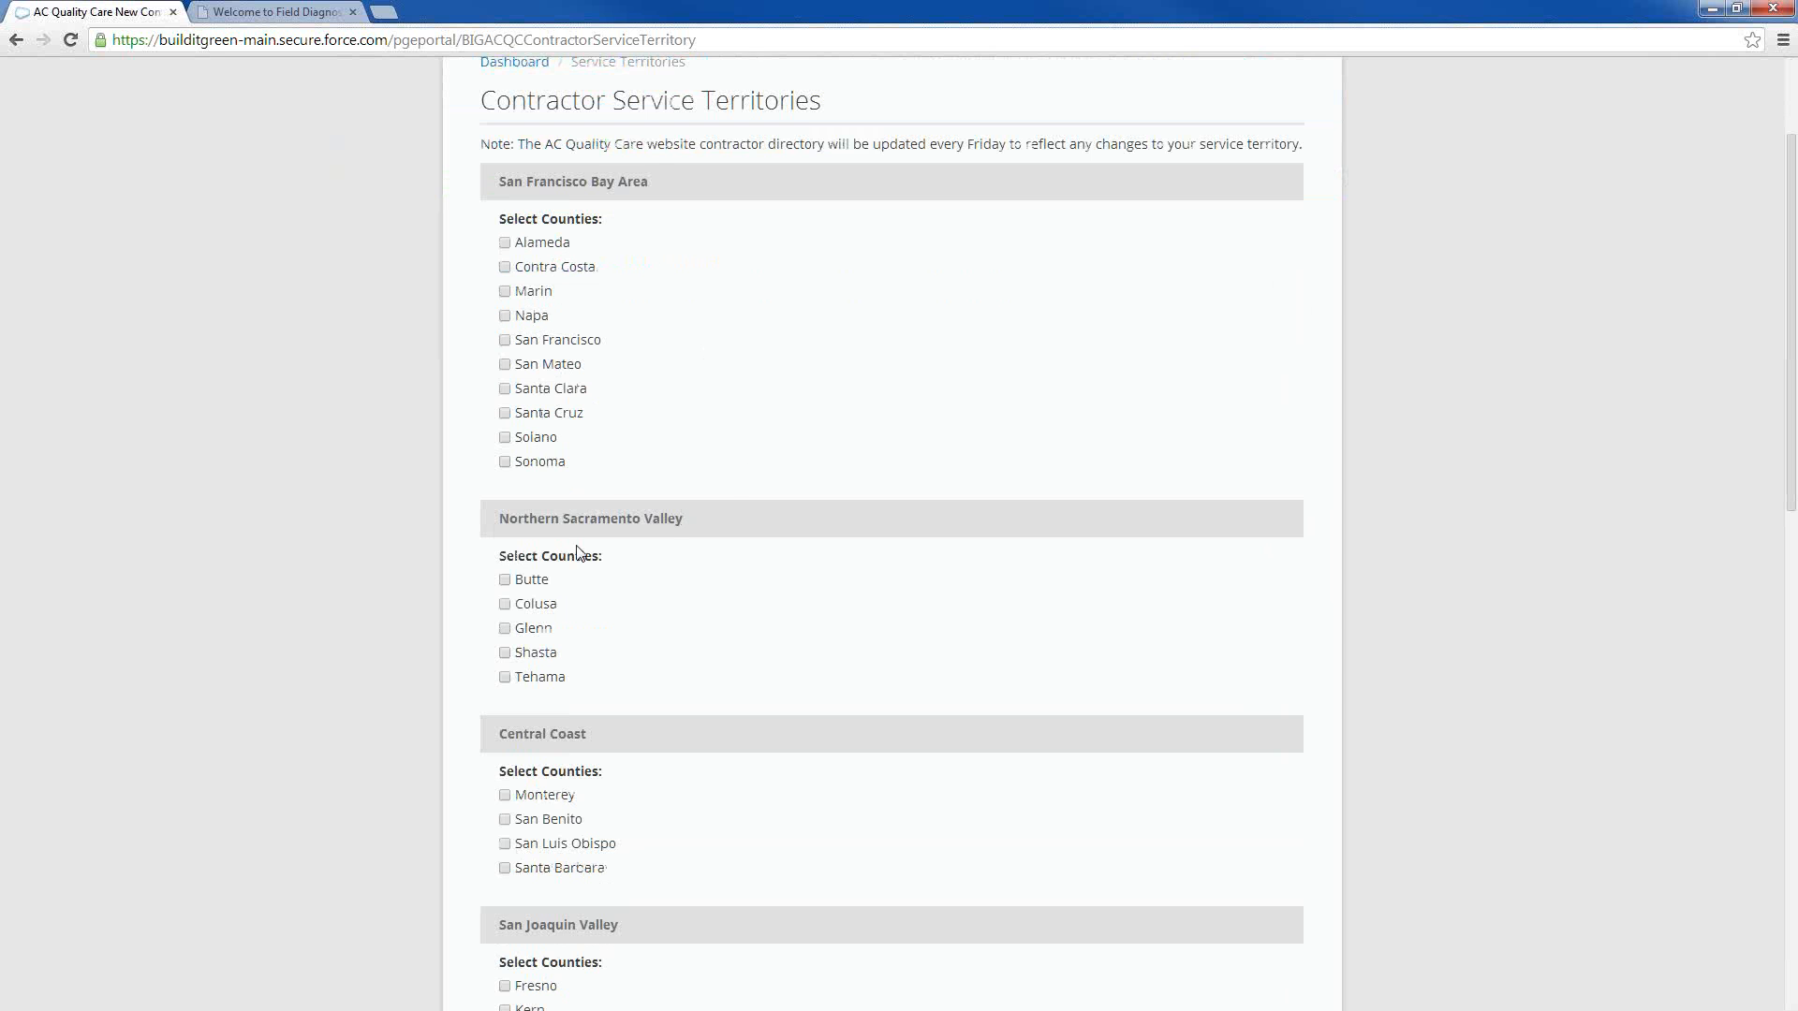
pyautogui.scroll(1, 686, 336)
pyautogui.scroll(-3, 687, 336)
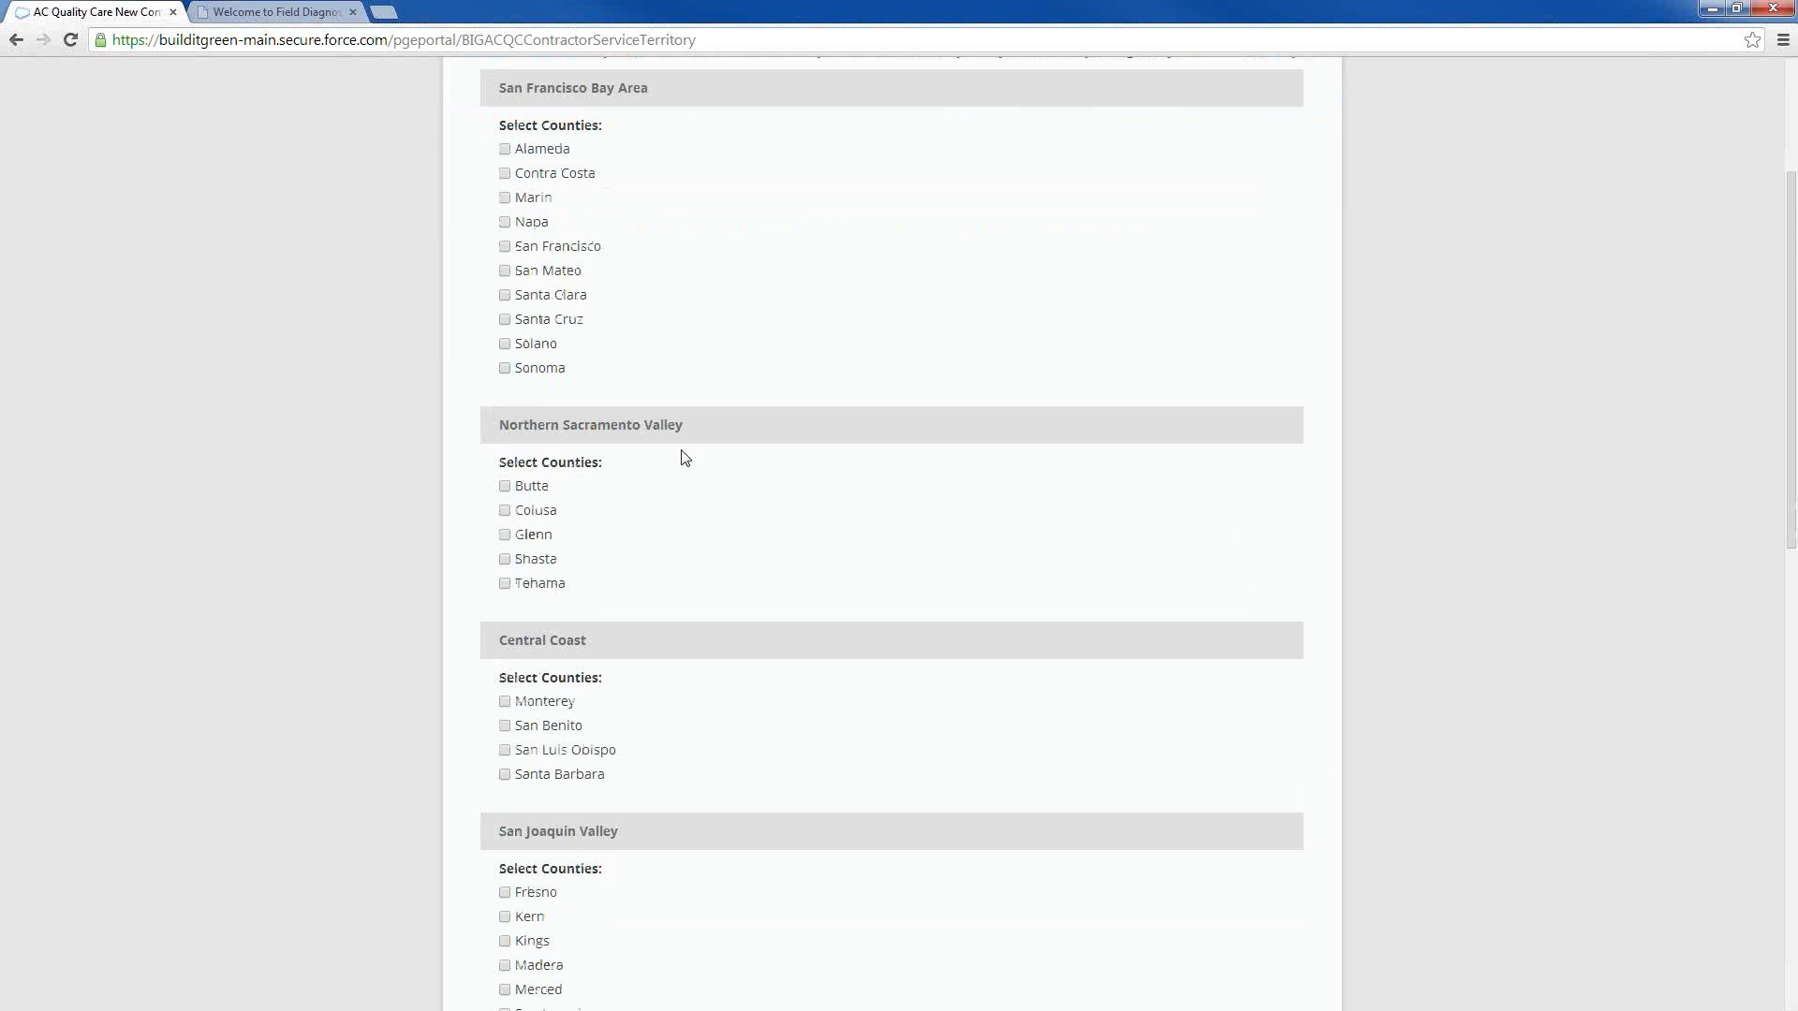
pyautogui.scroll(-1, 646, 553)
pyautogui.scroll(-4, 680, 509)
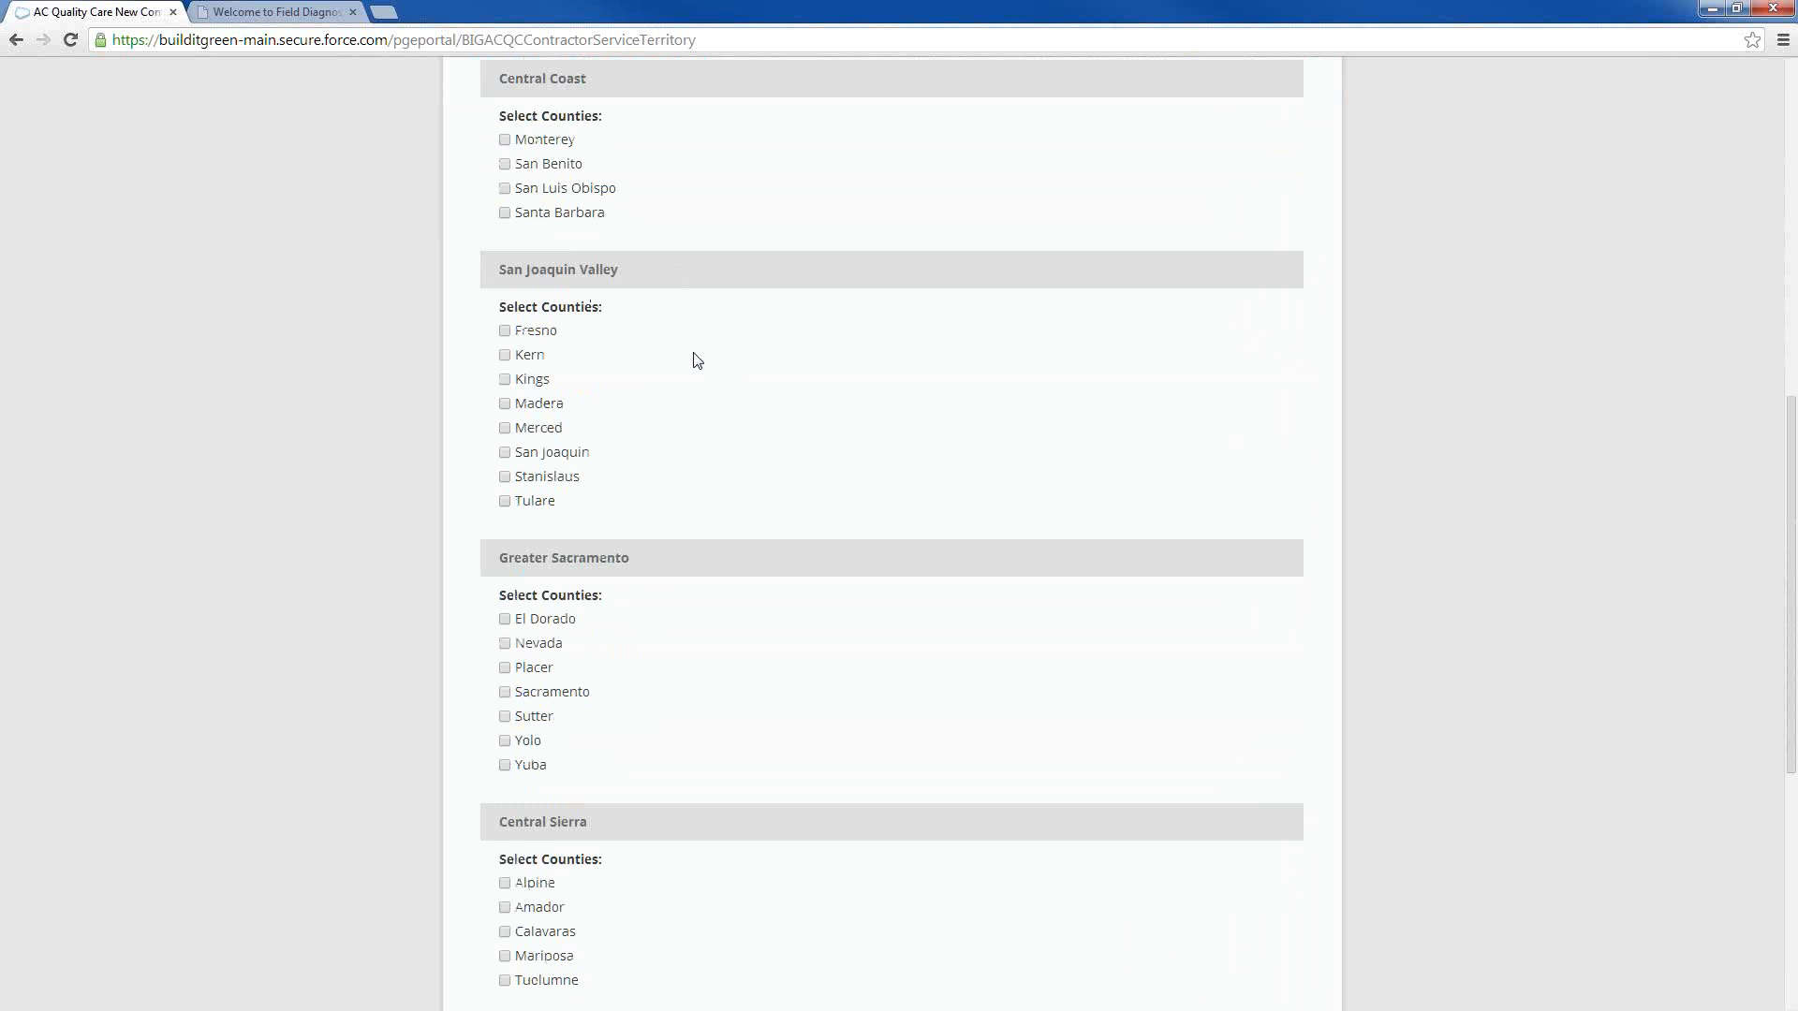
pyautogui.scroll(5, 666, 300)
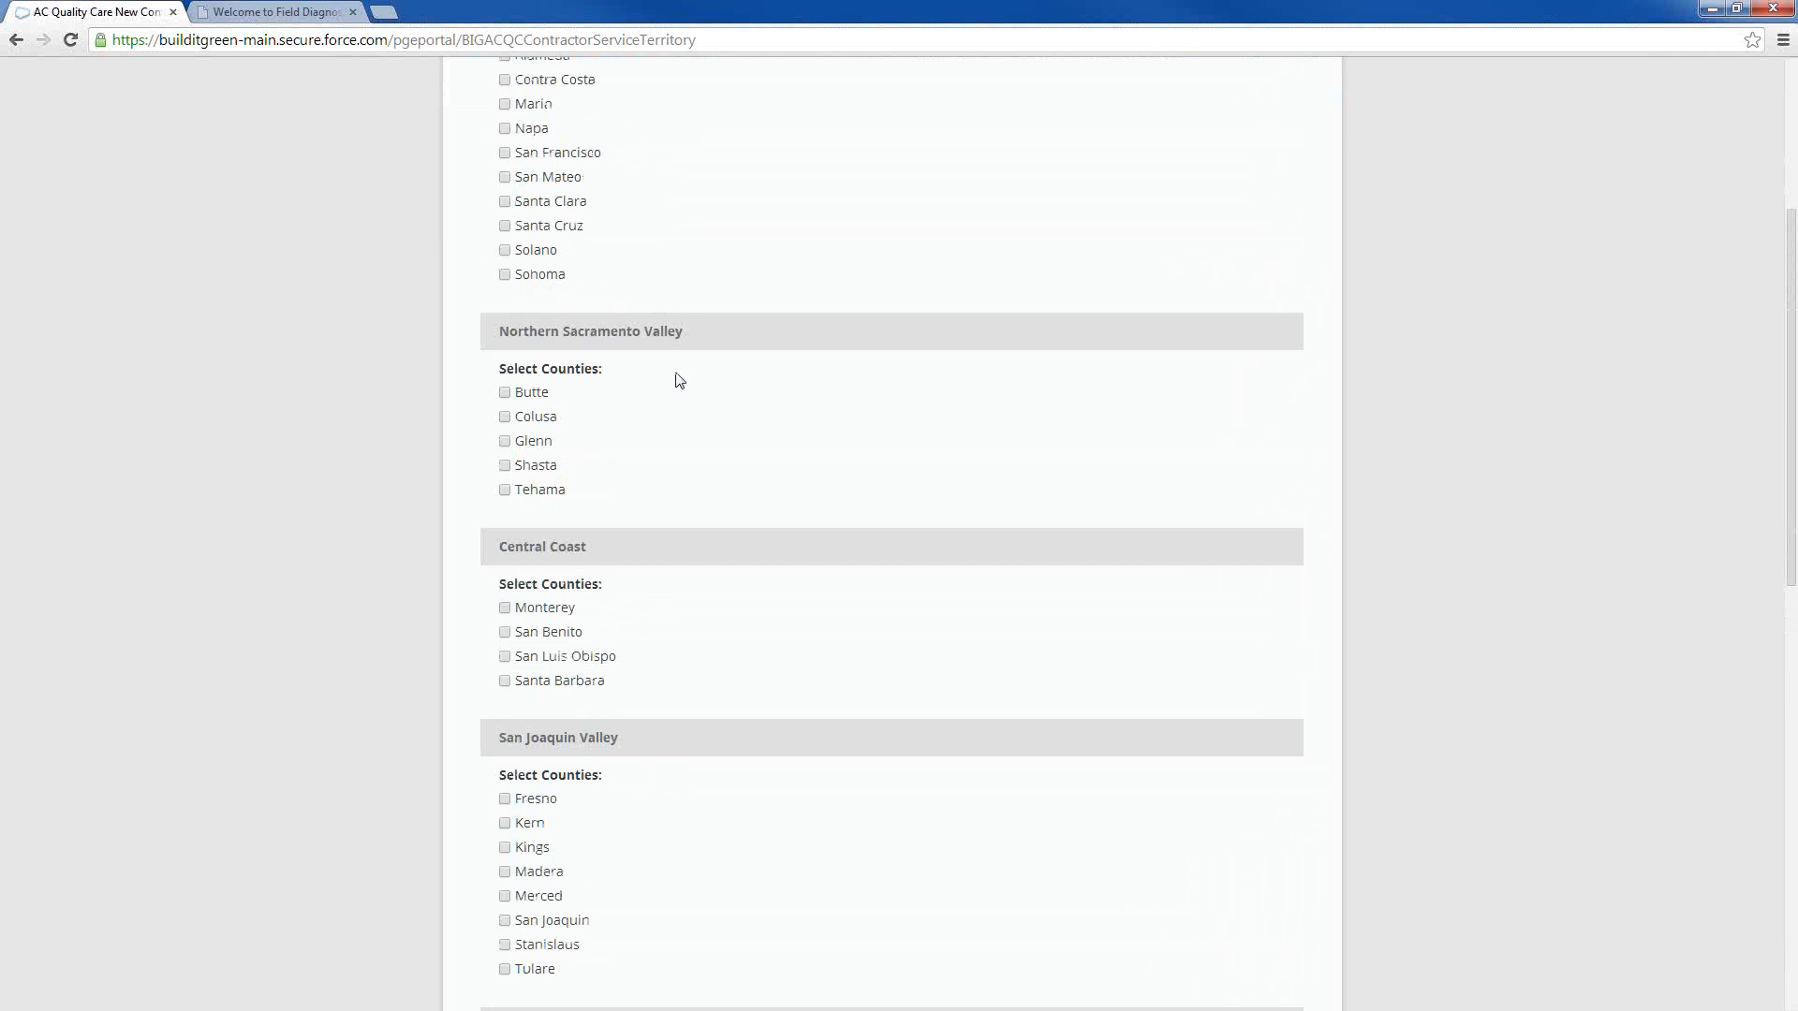
pyautogui.scroll(4, 618, 562)
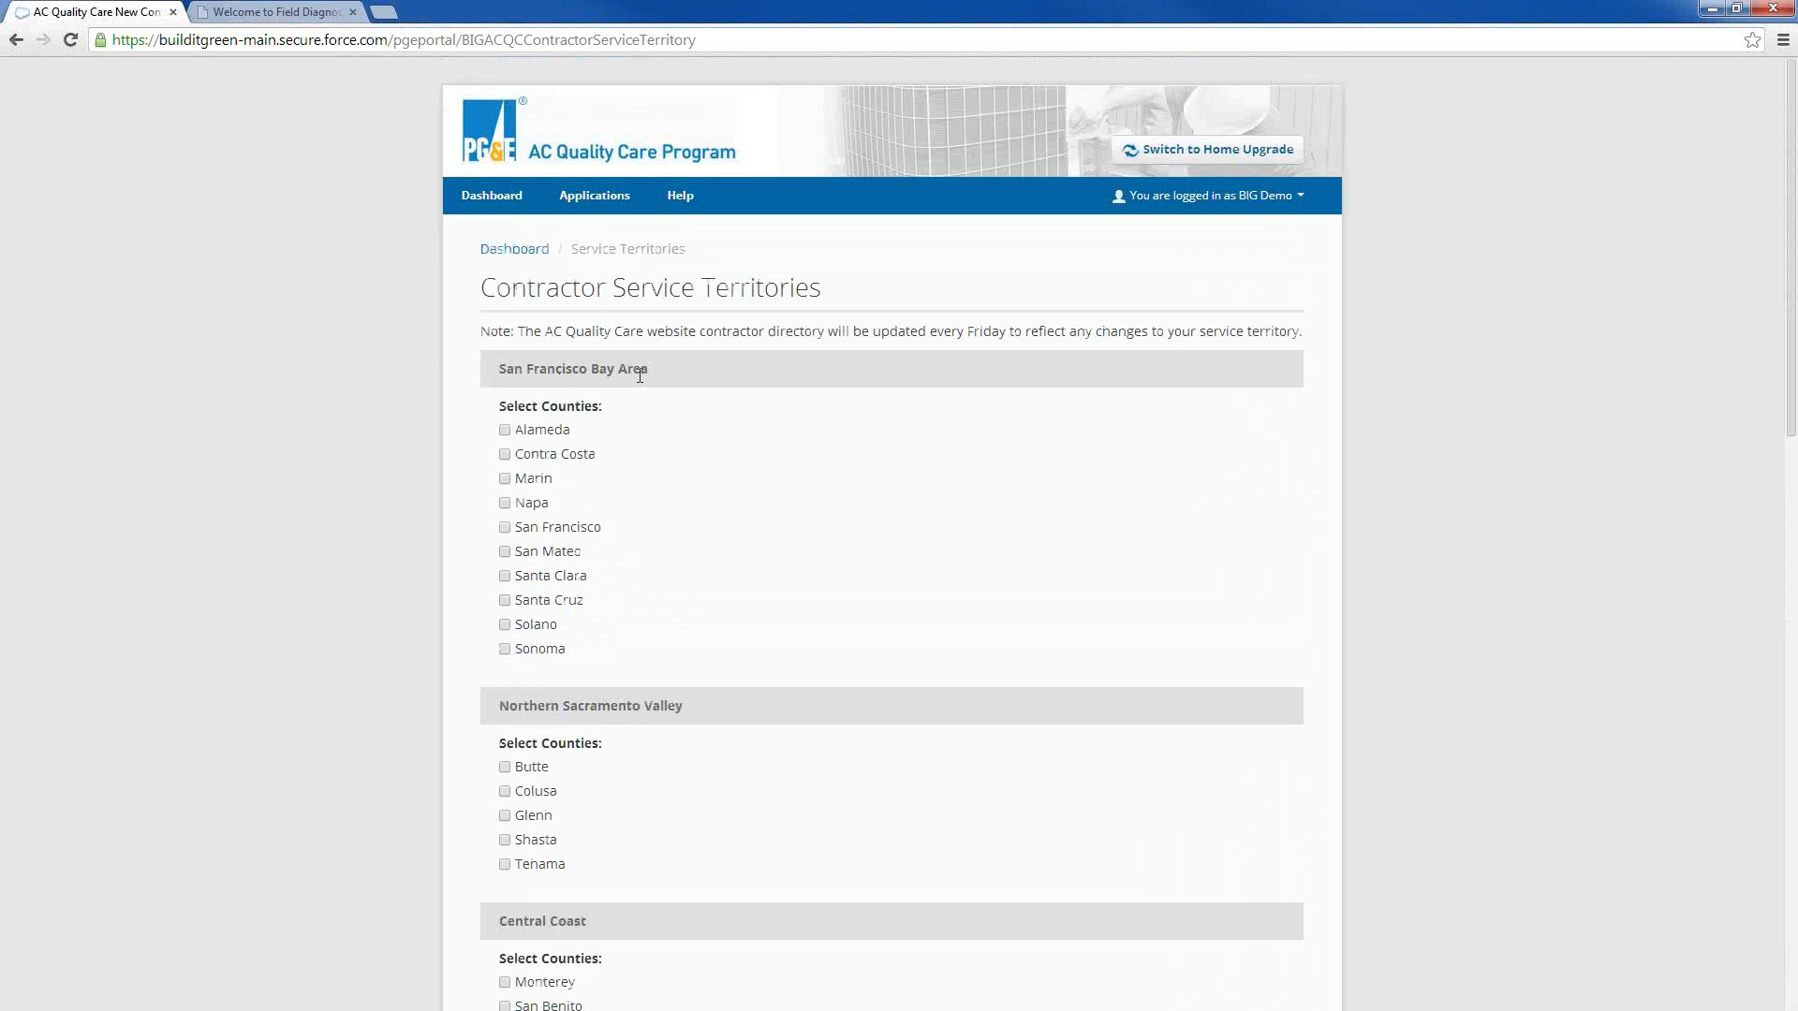
pyautogui.scroll(-5, 698, 634)
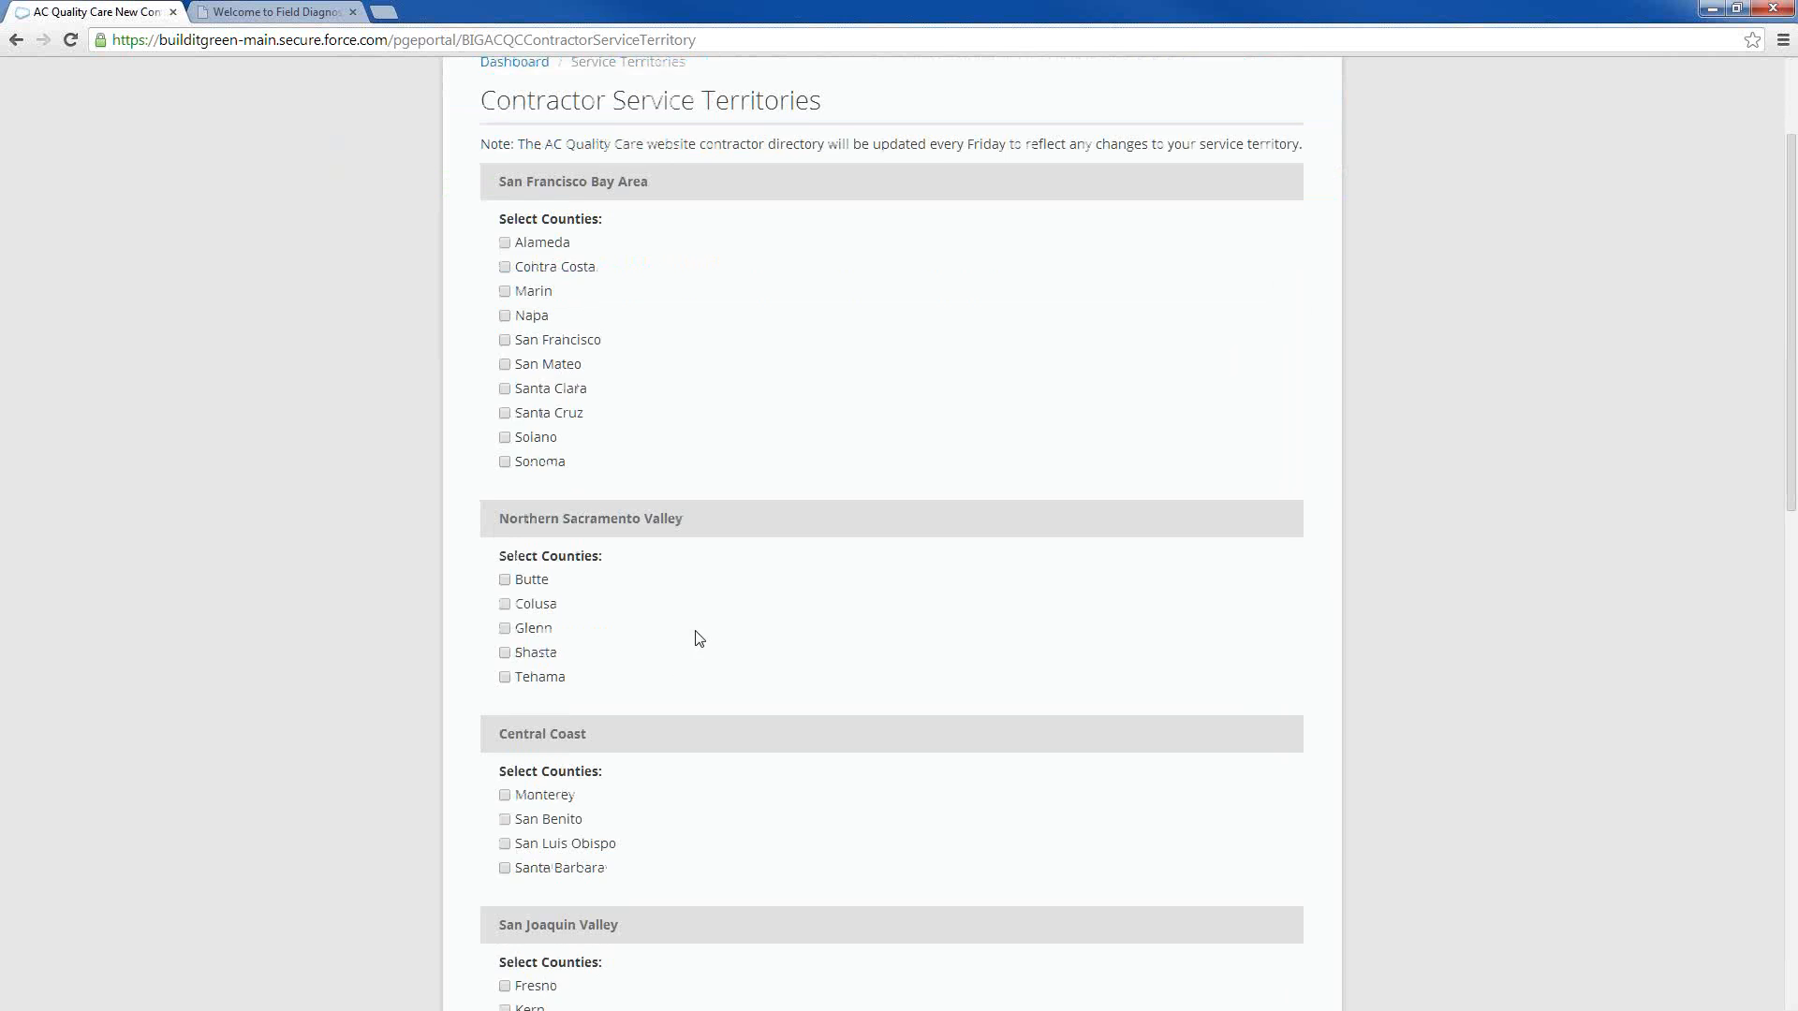
pyautogui.scroll(-3, 674, 699)
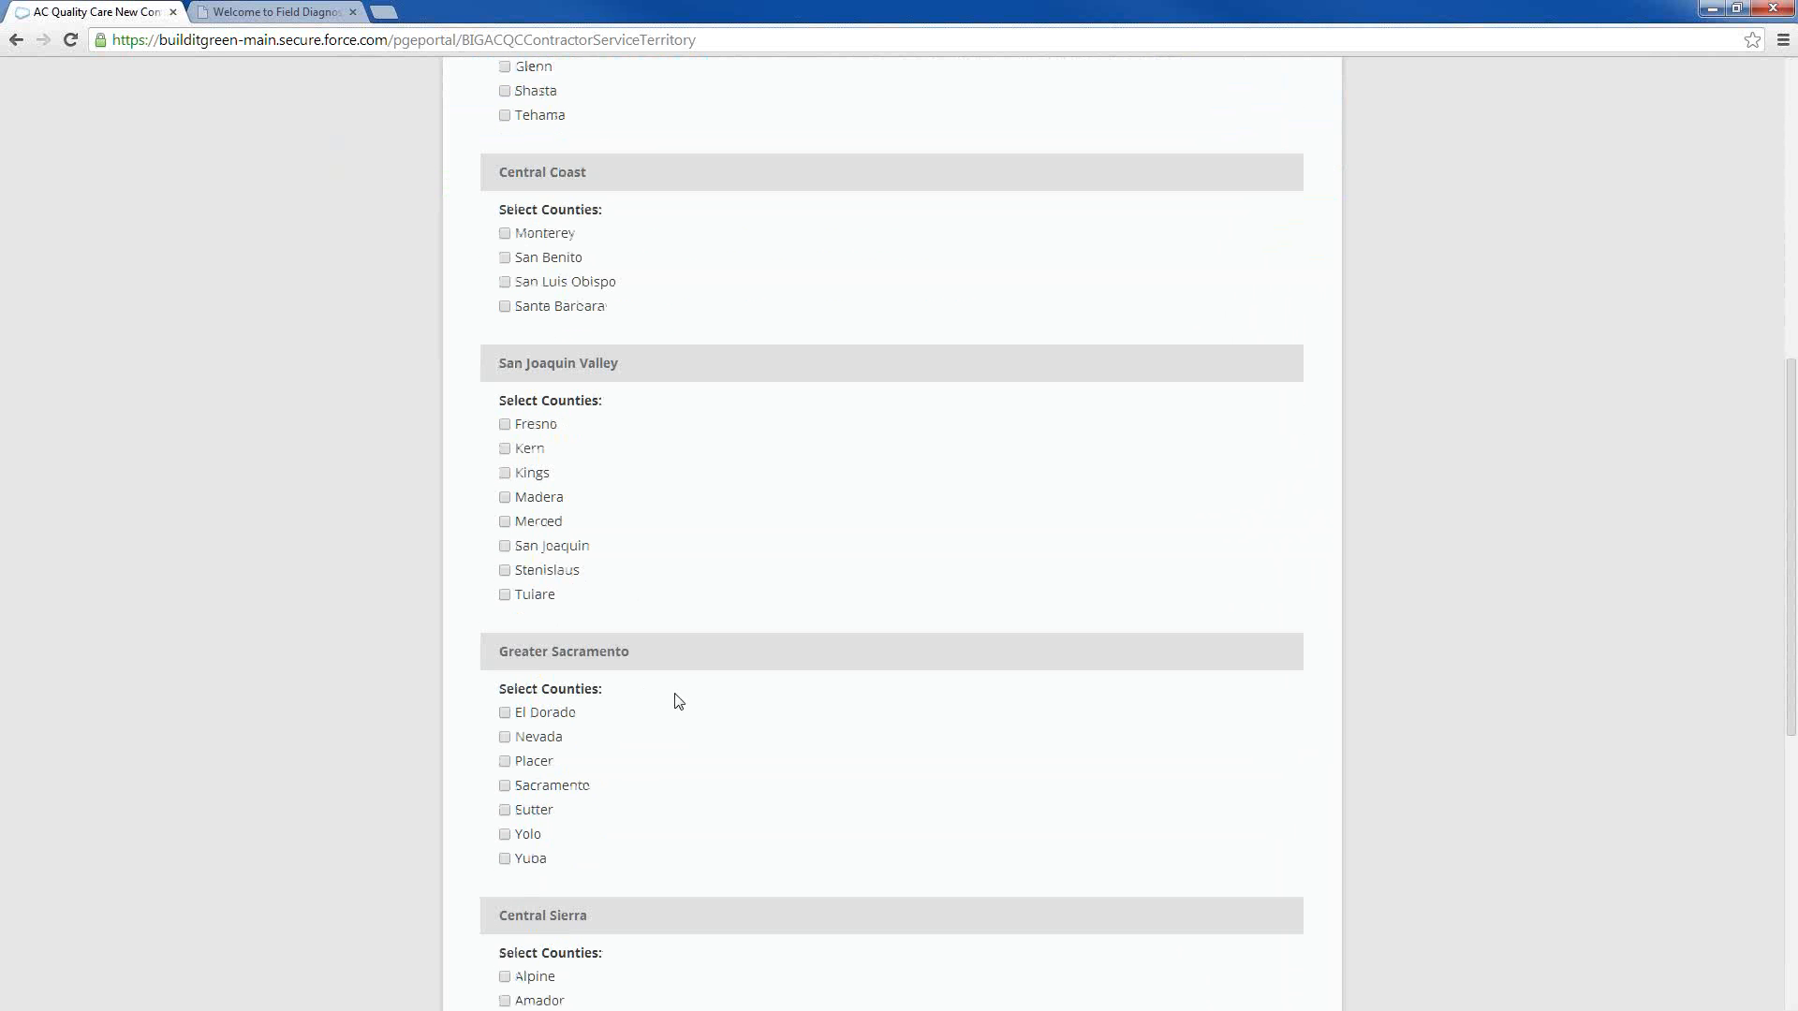
pyautogui.scroll(-2, 674, 707)
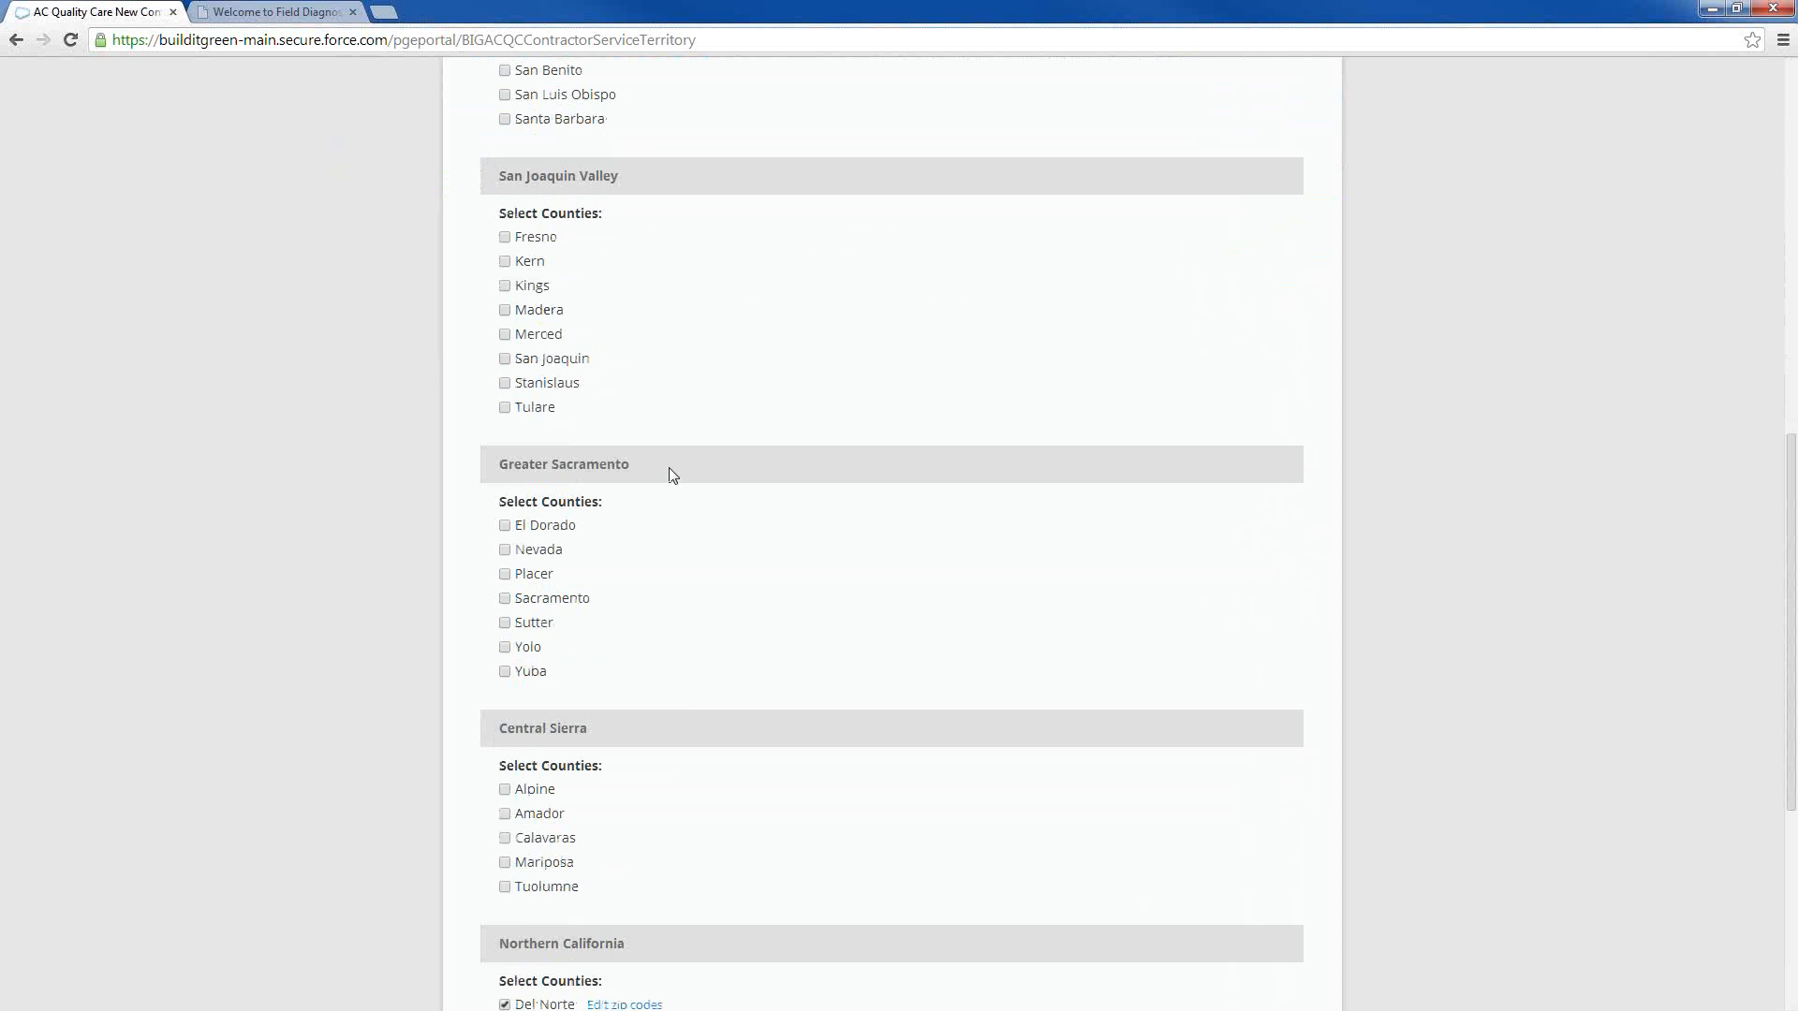
pyautogui.scroll(-1, 669, 560)
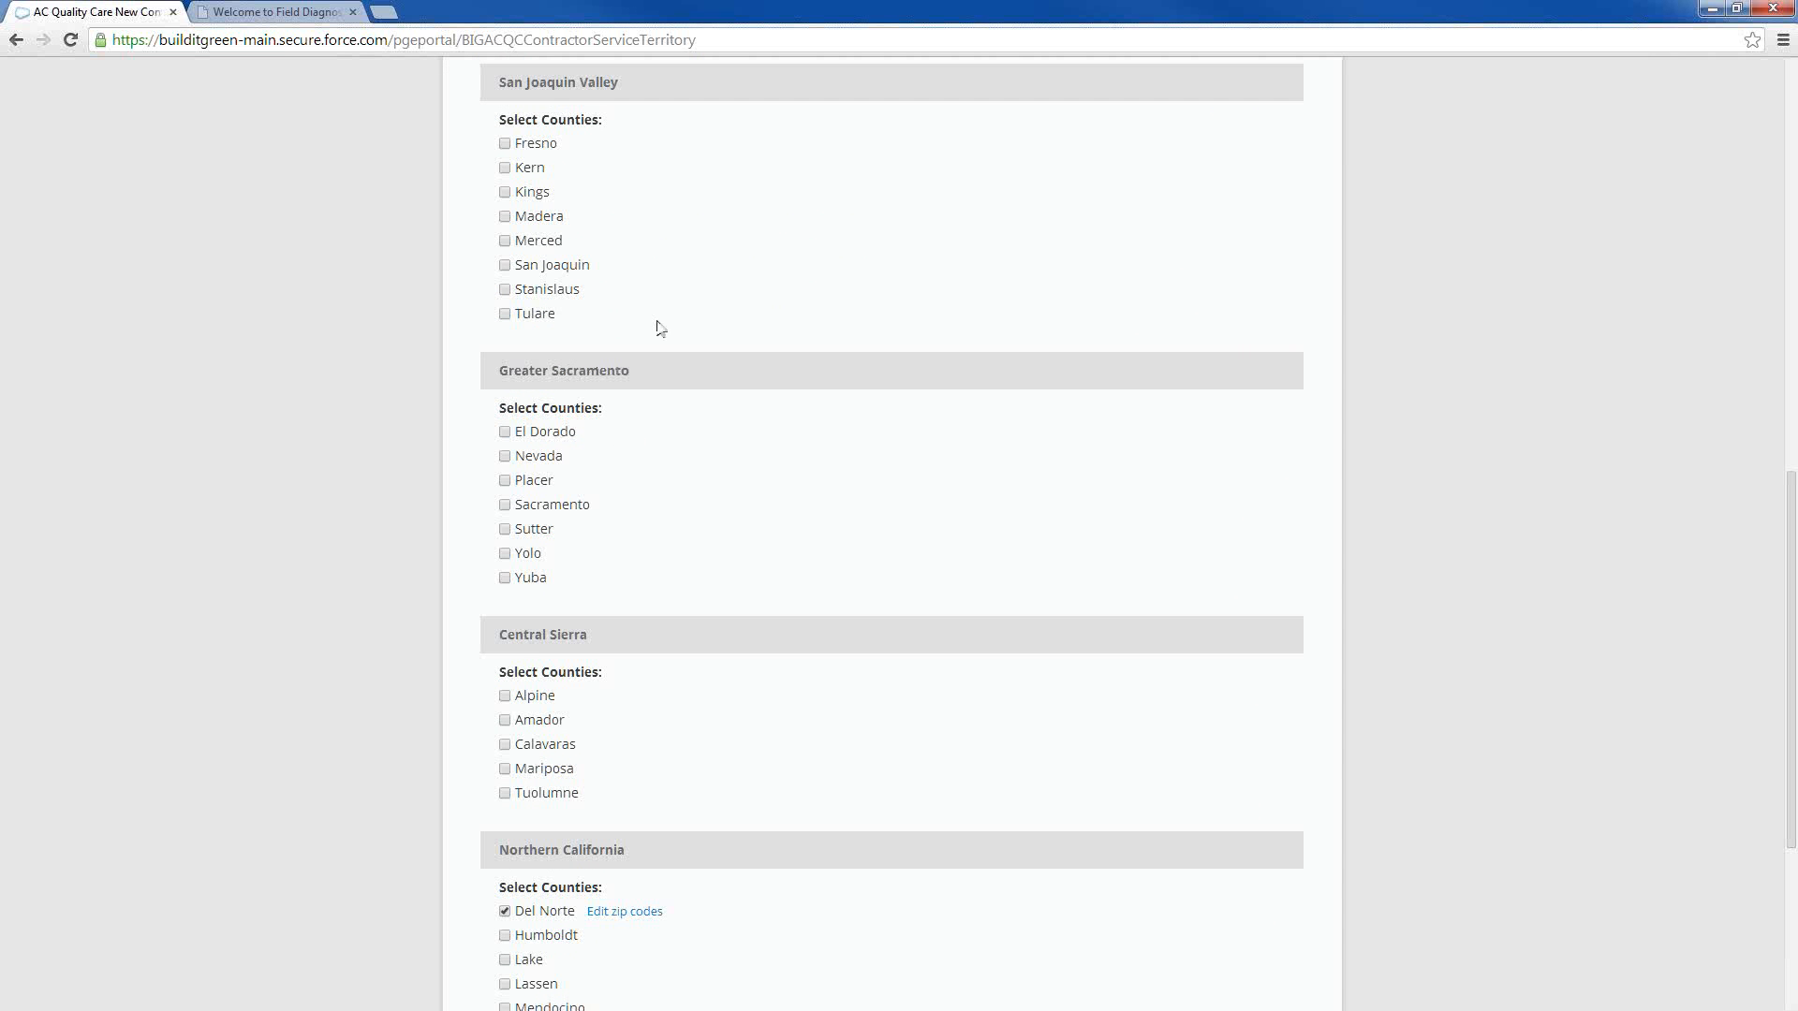
# Select El Dorado, Placer and Sacramento counties in the Greater Sacramento region
pyautogui.scroll(1, 669, 256)
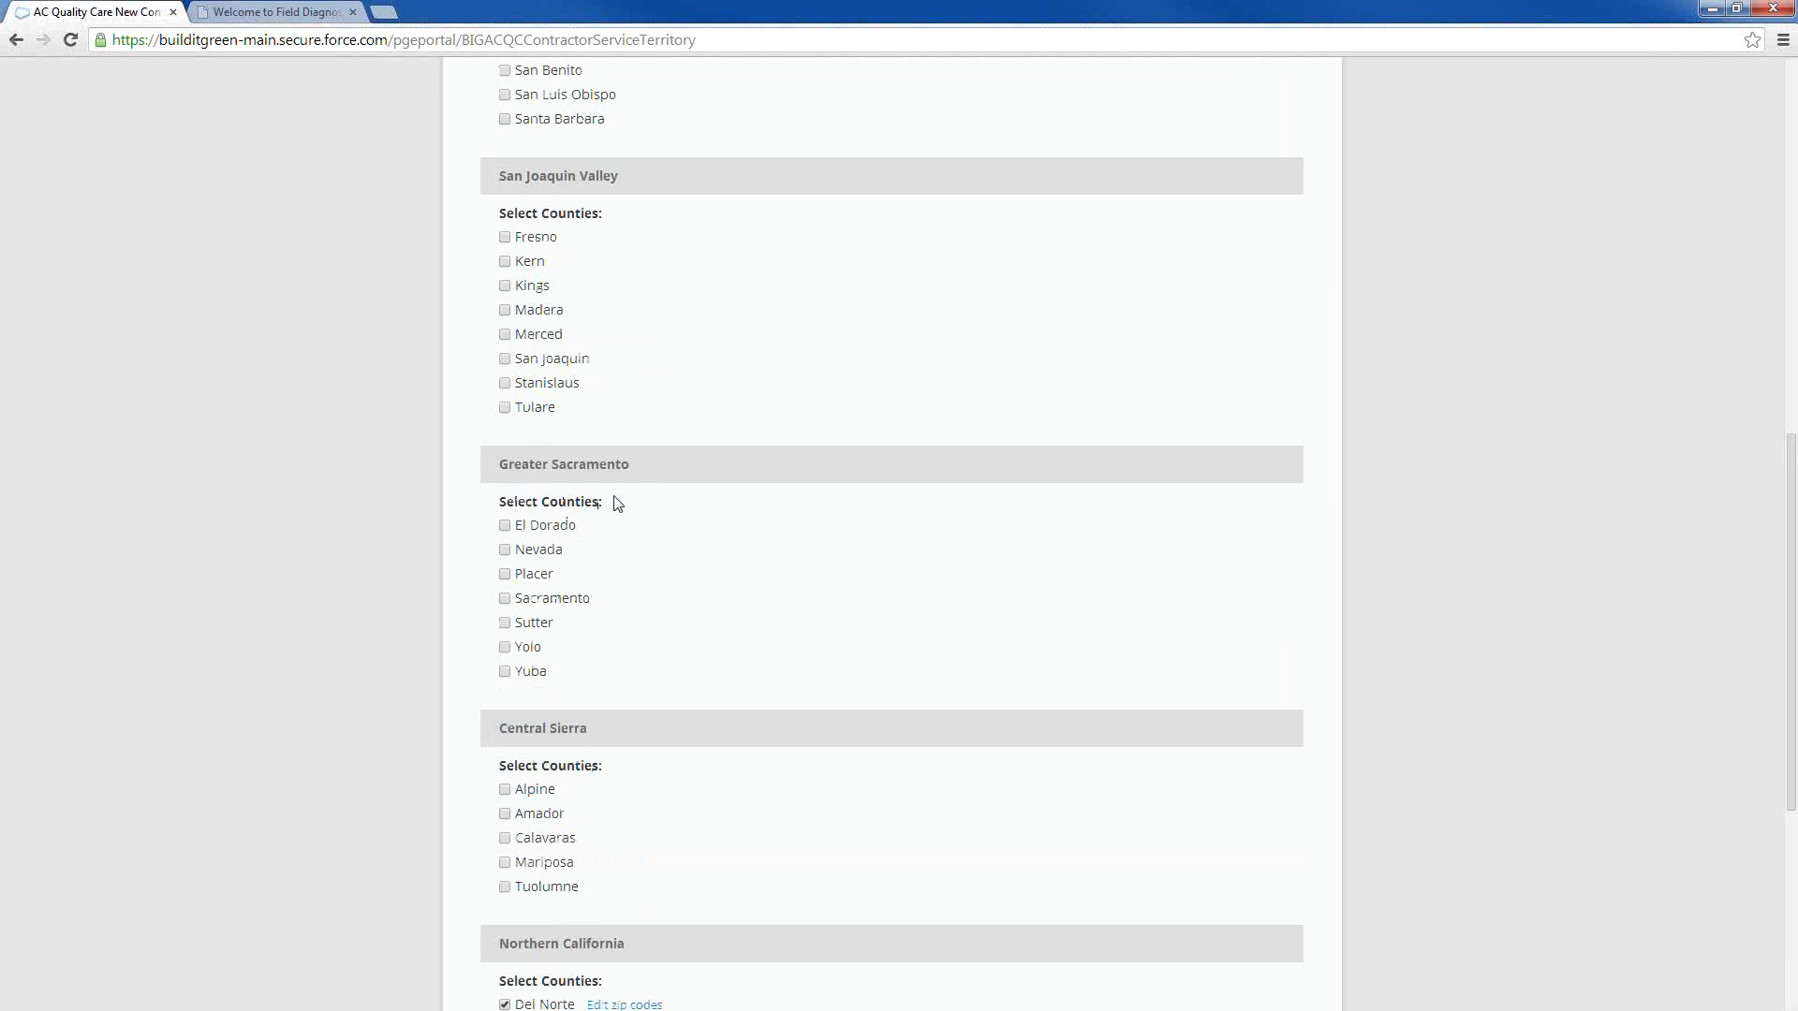
pyautogui.scroll(4, 628, 492)
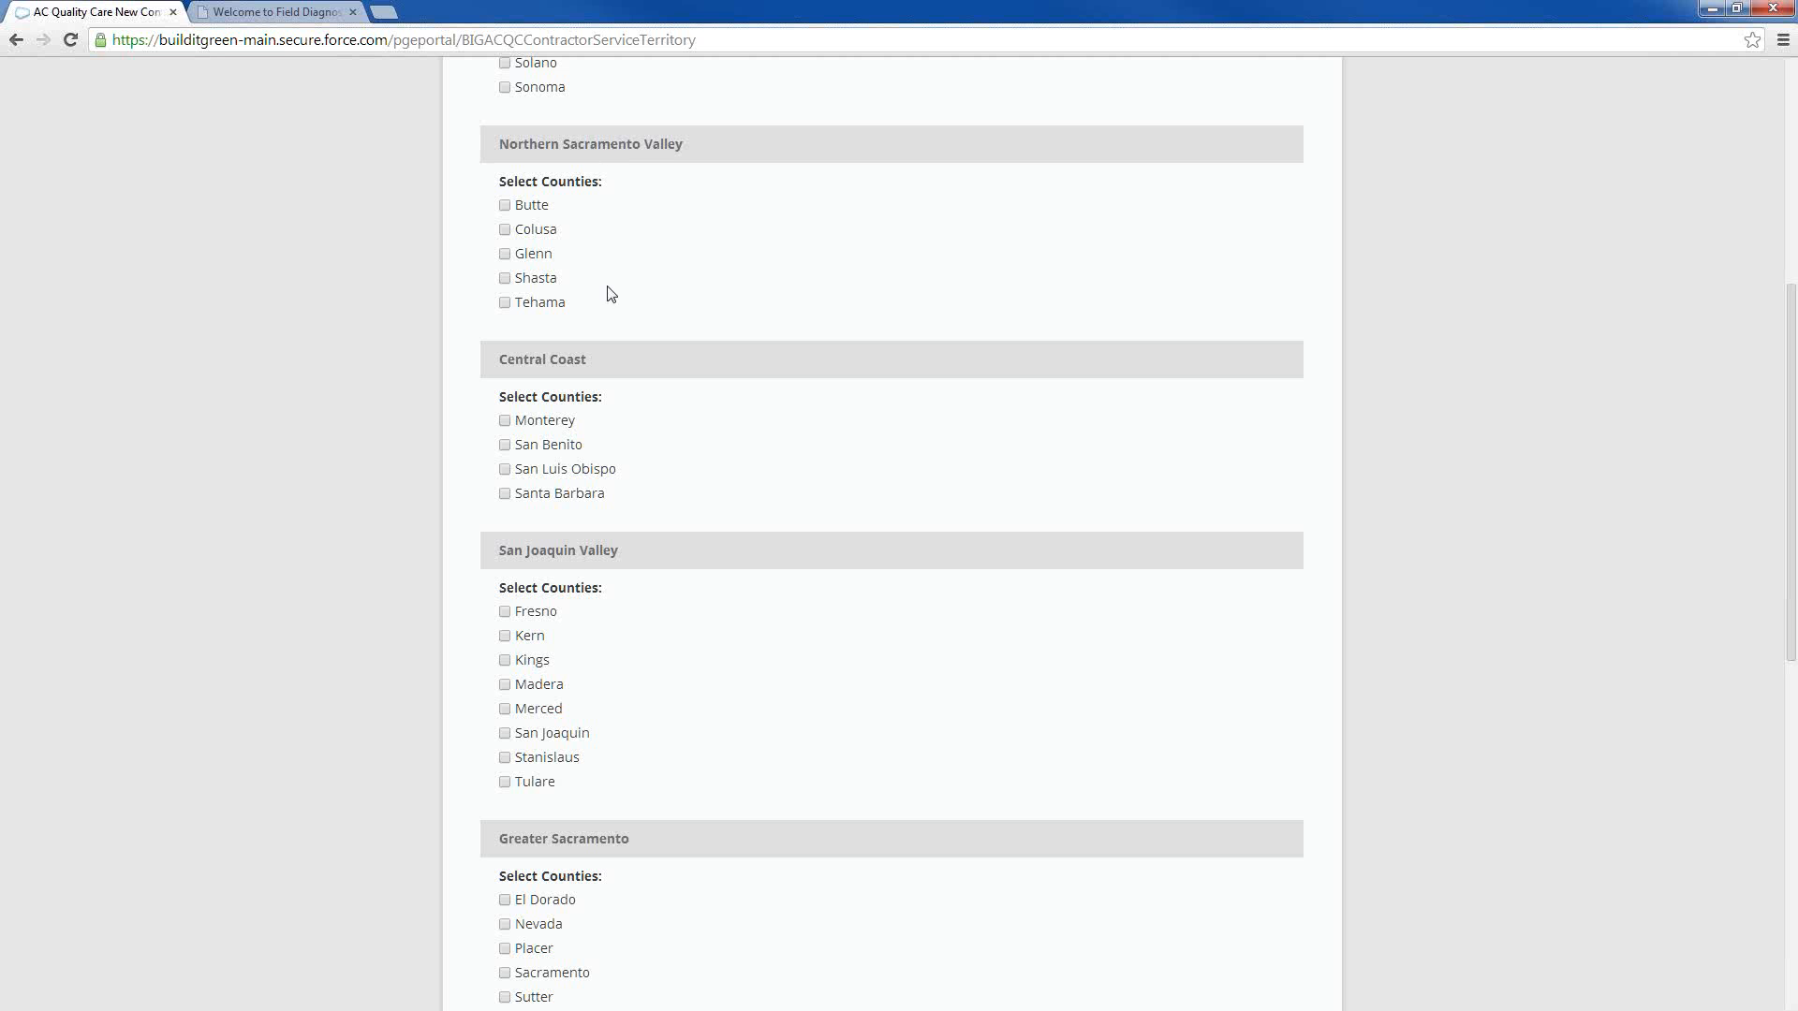
pyautogui.scroll(-3, 597, 374)
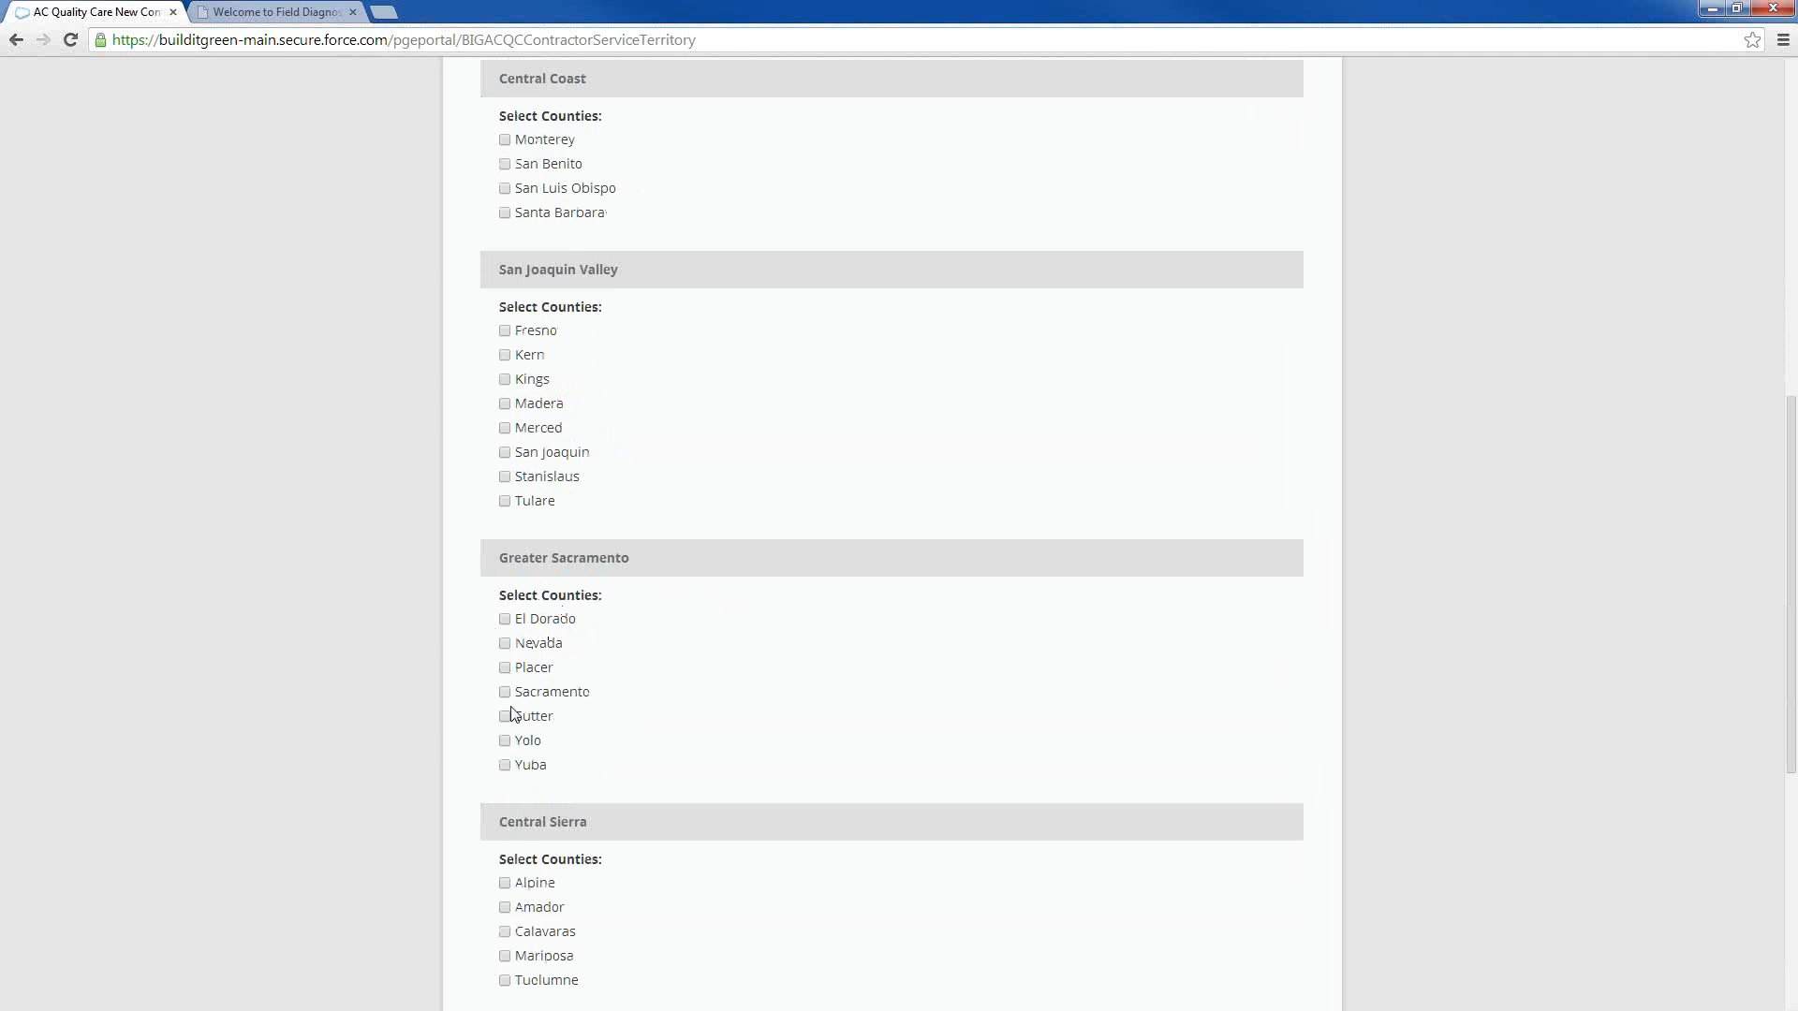
pyautogui.click(511, 626)
pyautogui.scroll(-4, 510, 647)
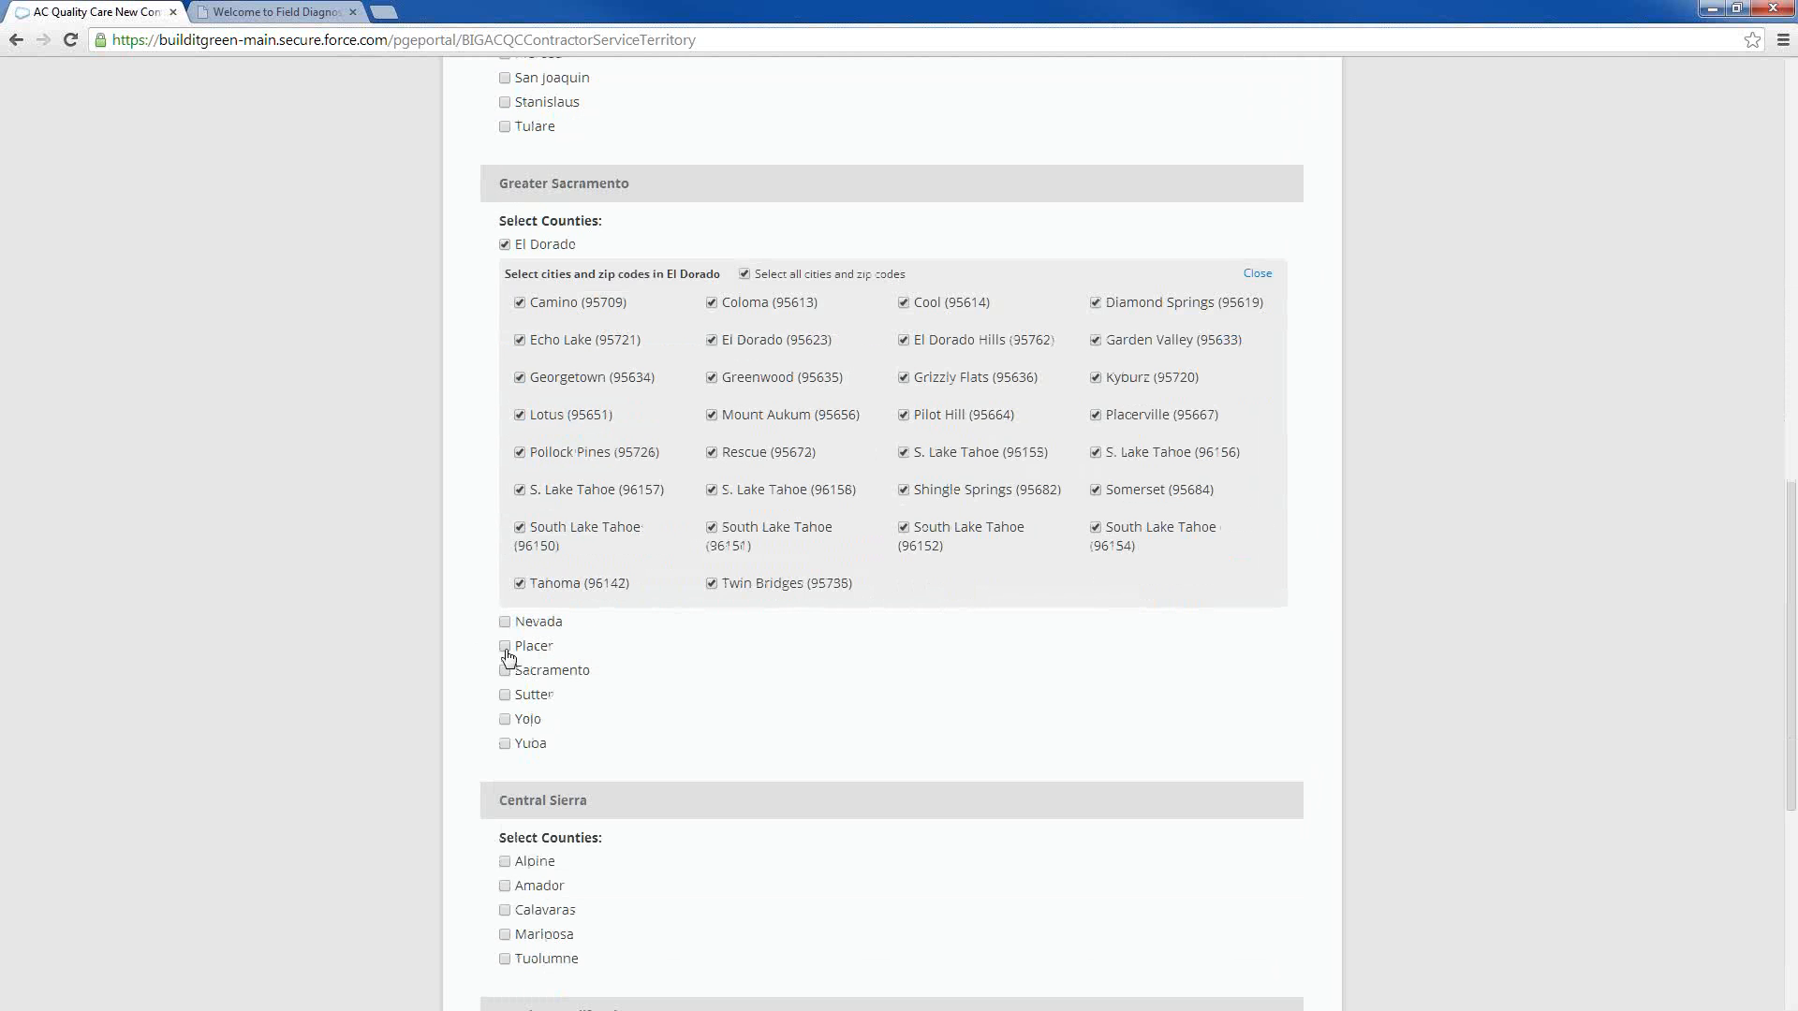
pyautogui.click(507, 650)
pyautogui.scroll(-3, 508, 712)
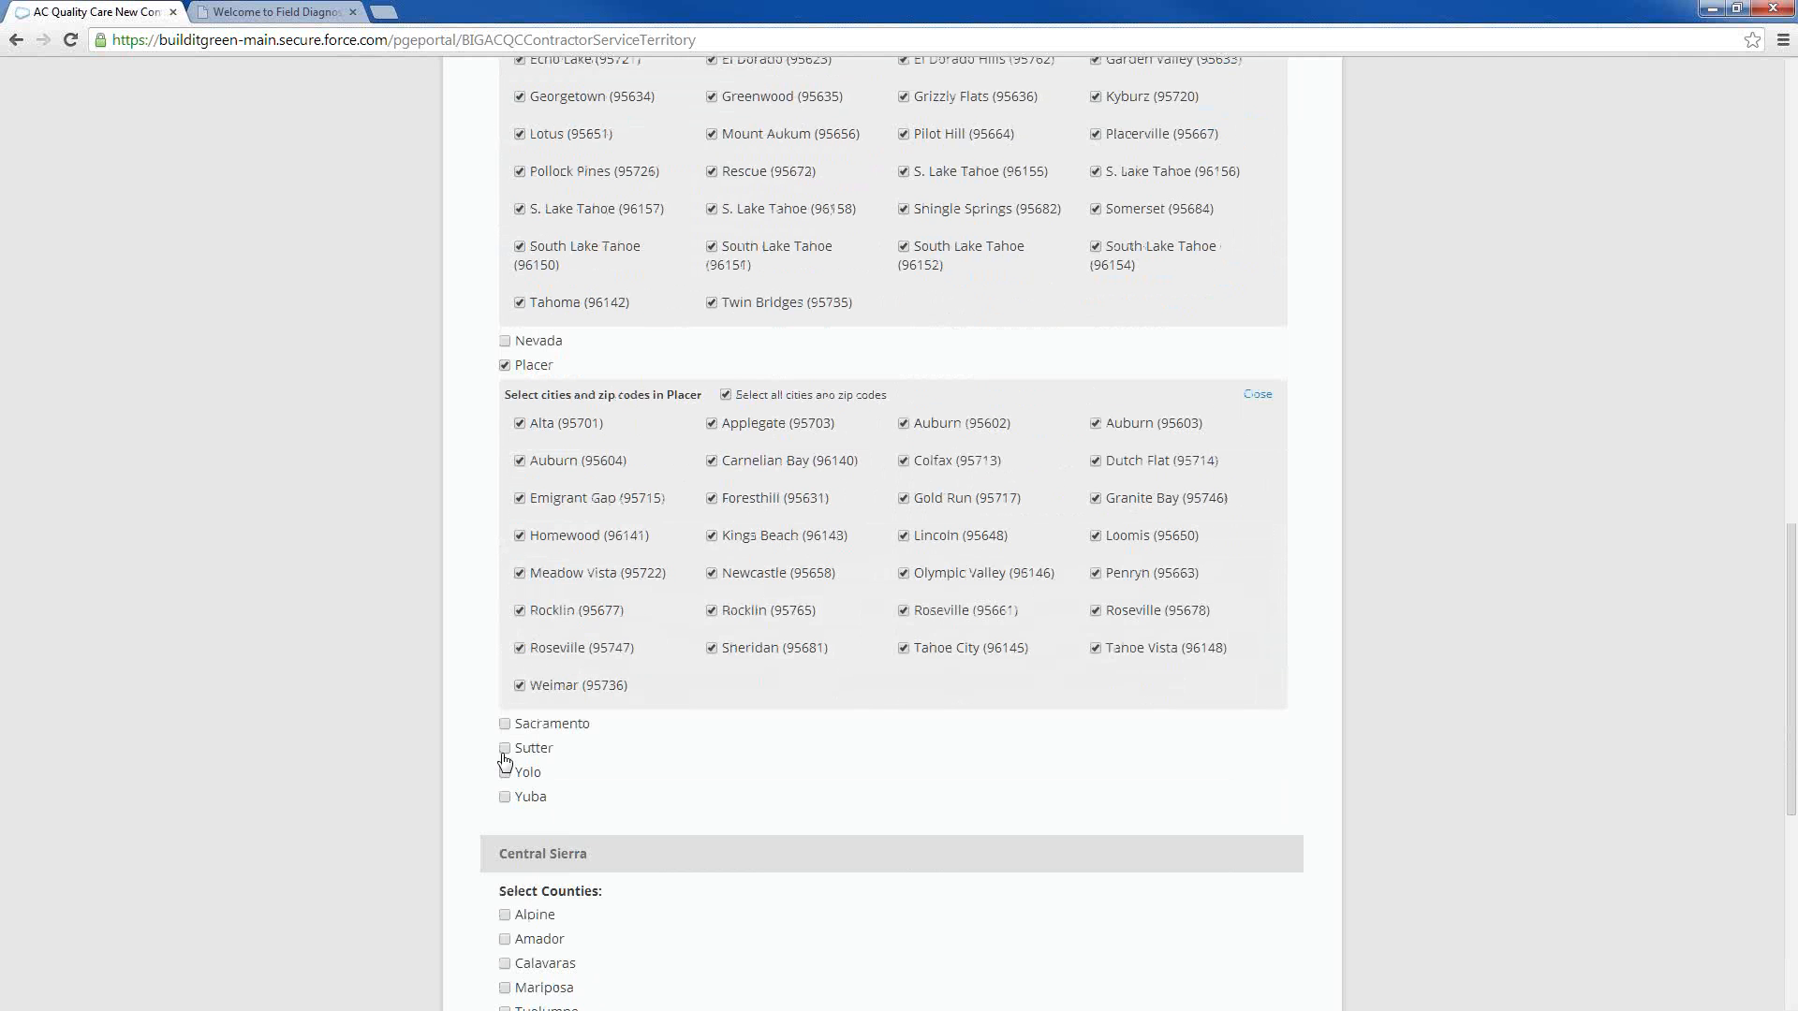
pyautogui.click(506, 725)
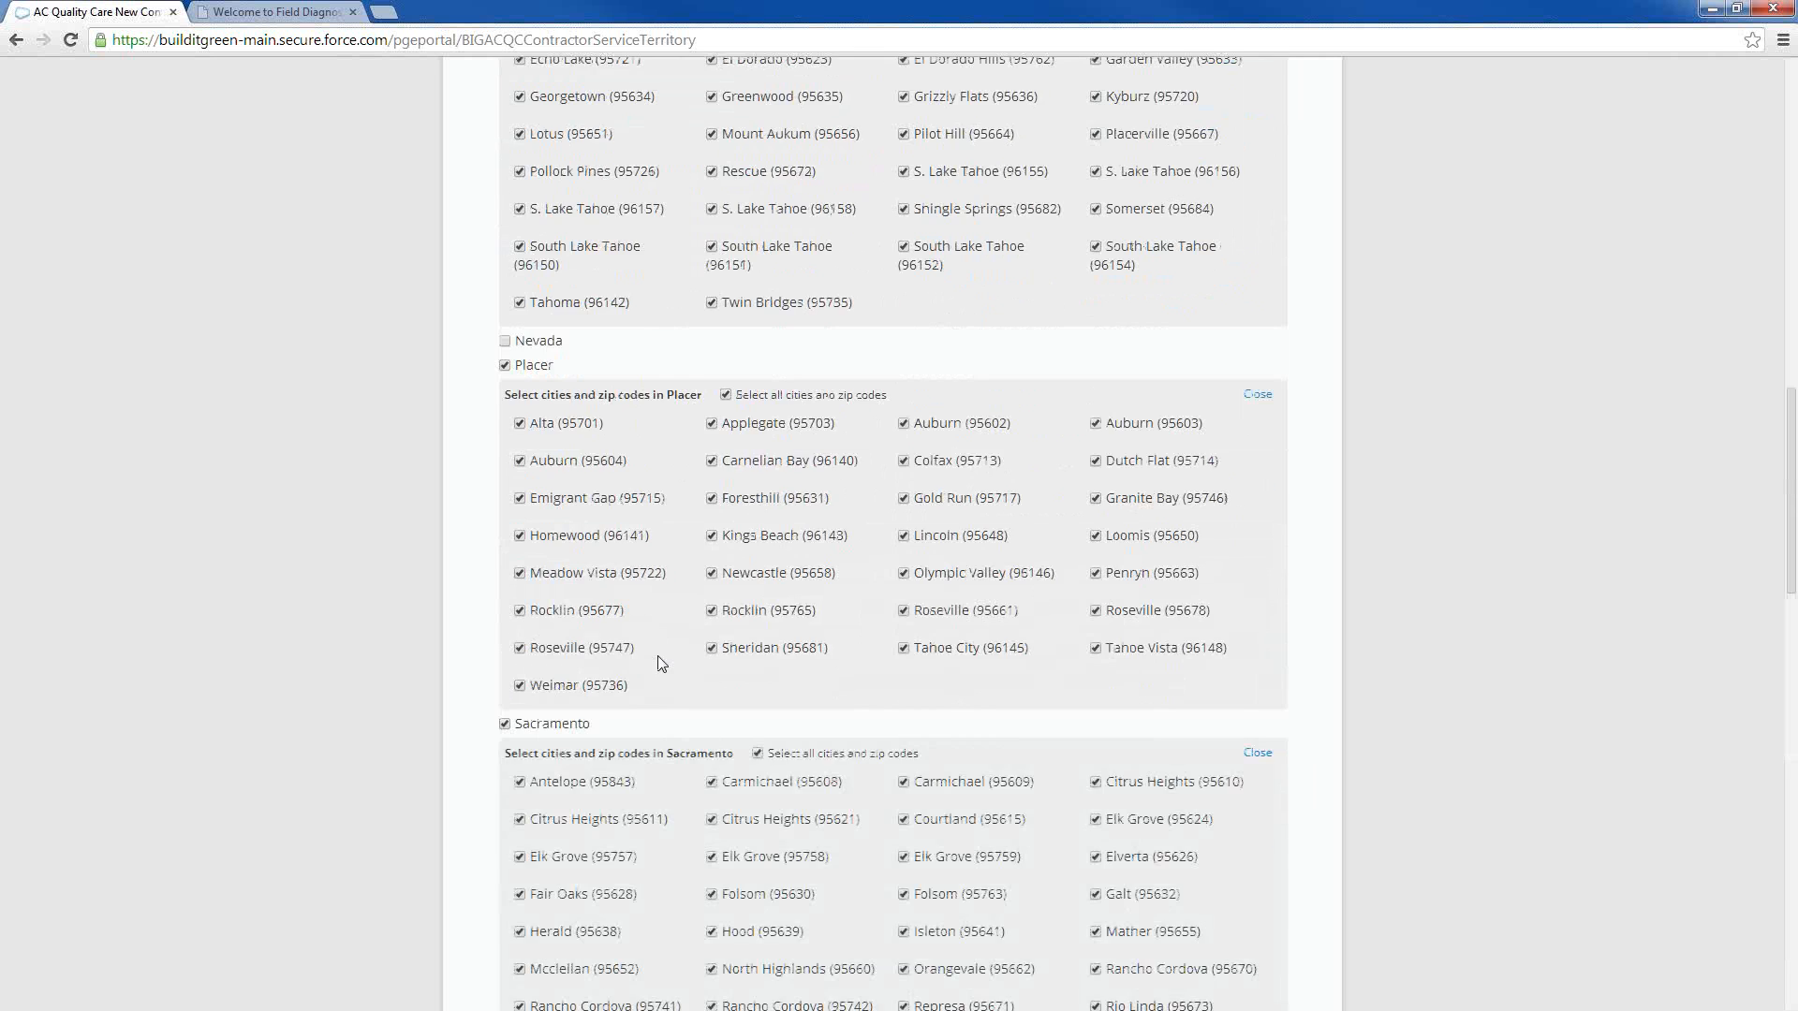
# Limit El Dorado County's zip codes to Camino, Echo Lake, Georgetown, Lotus, Pollock Pines, Tahoma, Twin Bridges, Rescue, Mount Aukum, El Dorado and Coloma
pyautogui.scroll(5, 661, 663)
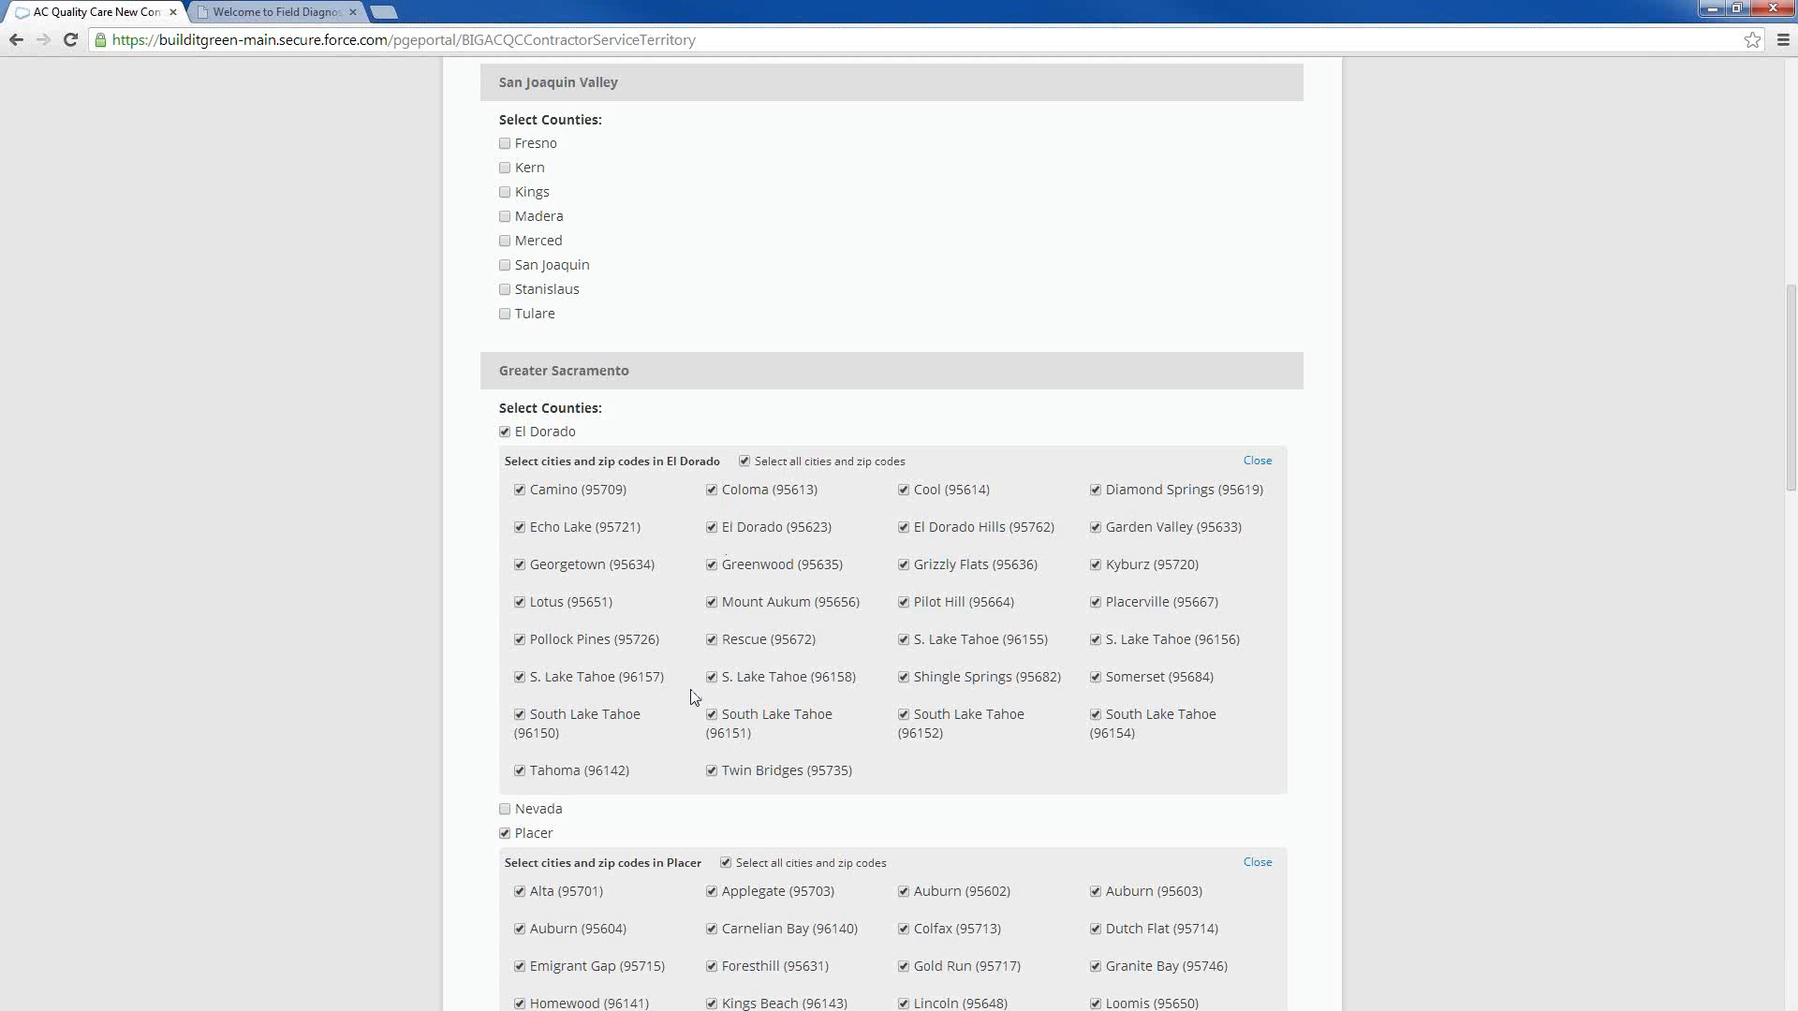
pyautogui.scroll(-5, 712, 656)
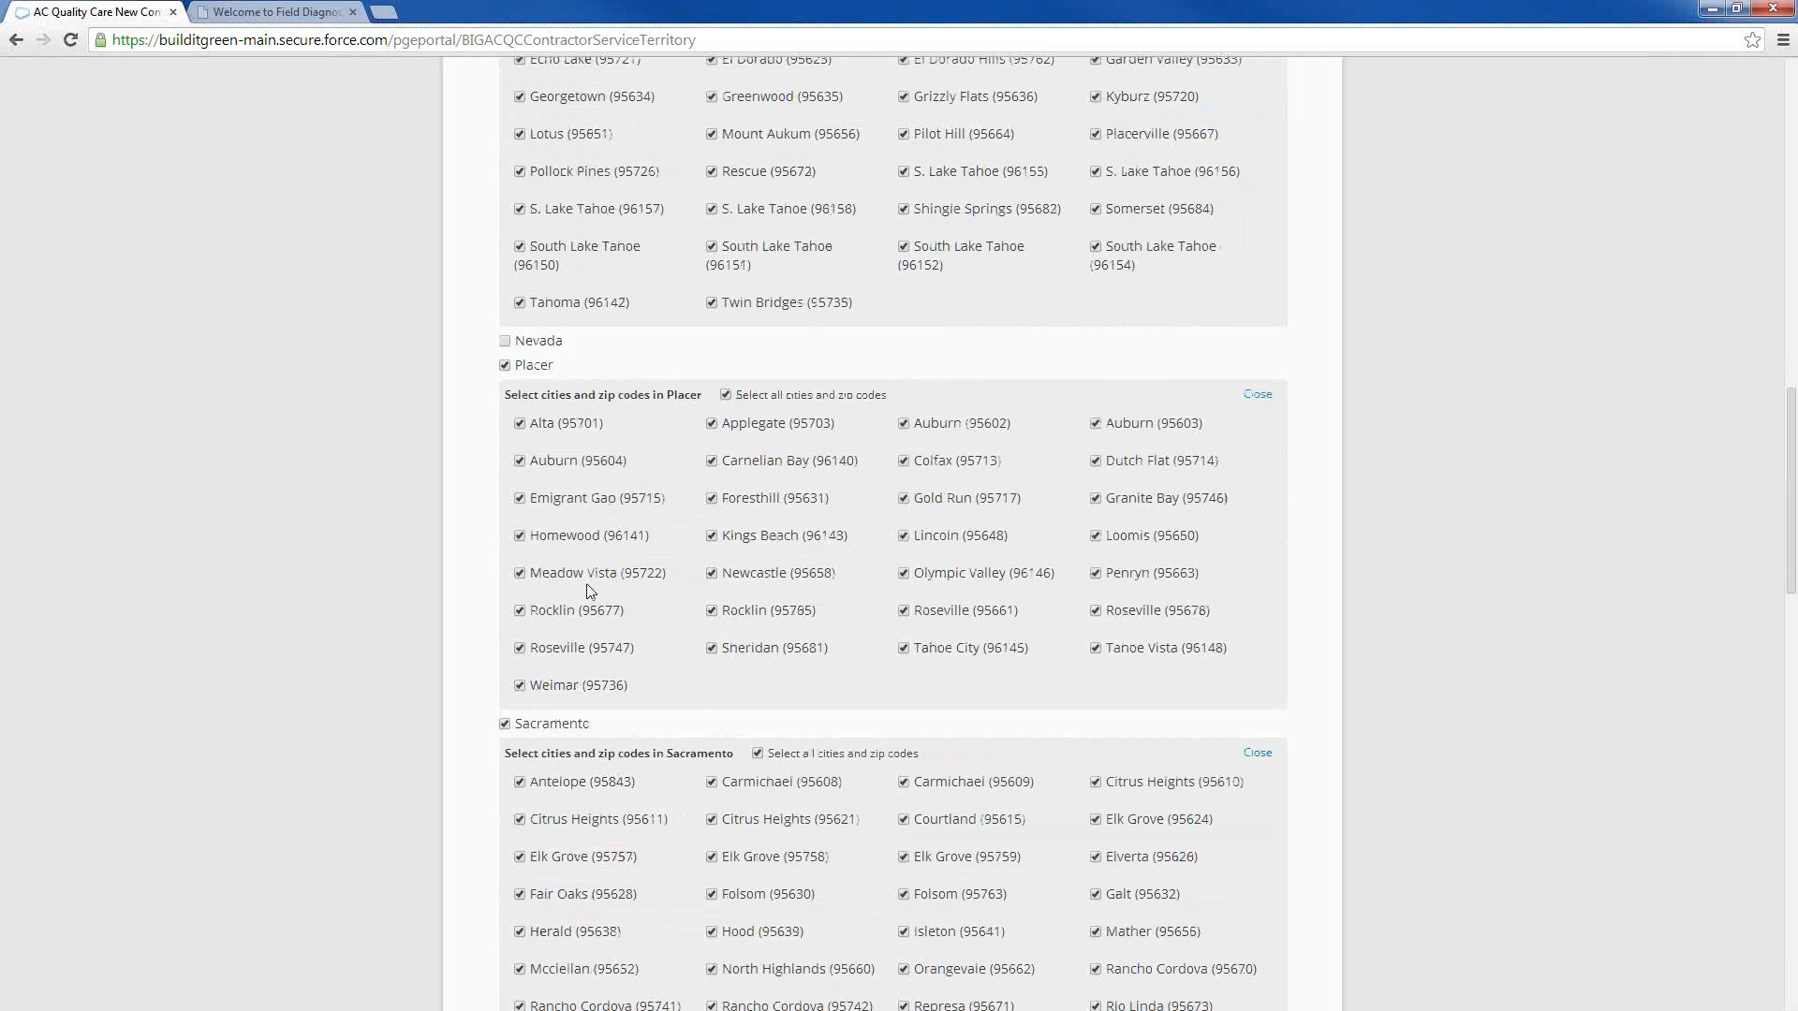
pyautogui.scroll(-1, 588, 584)
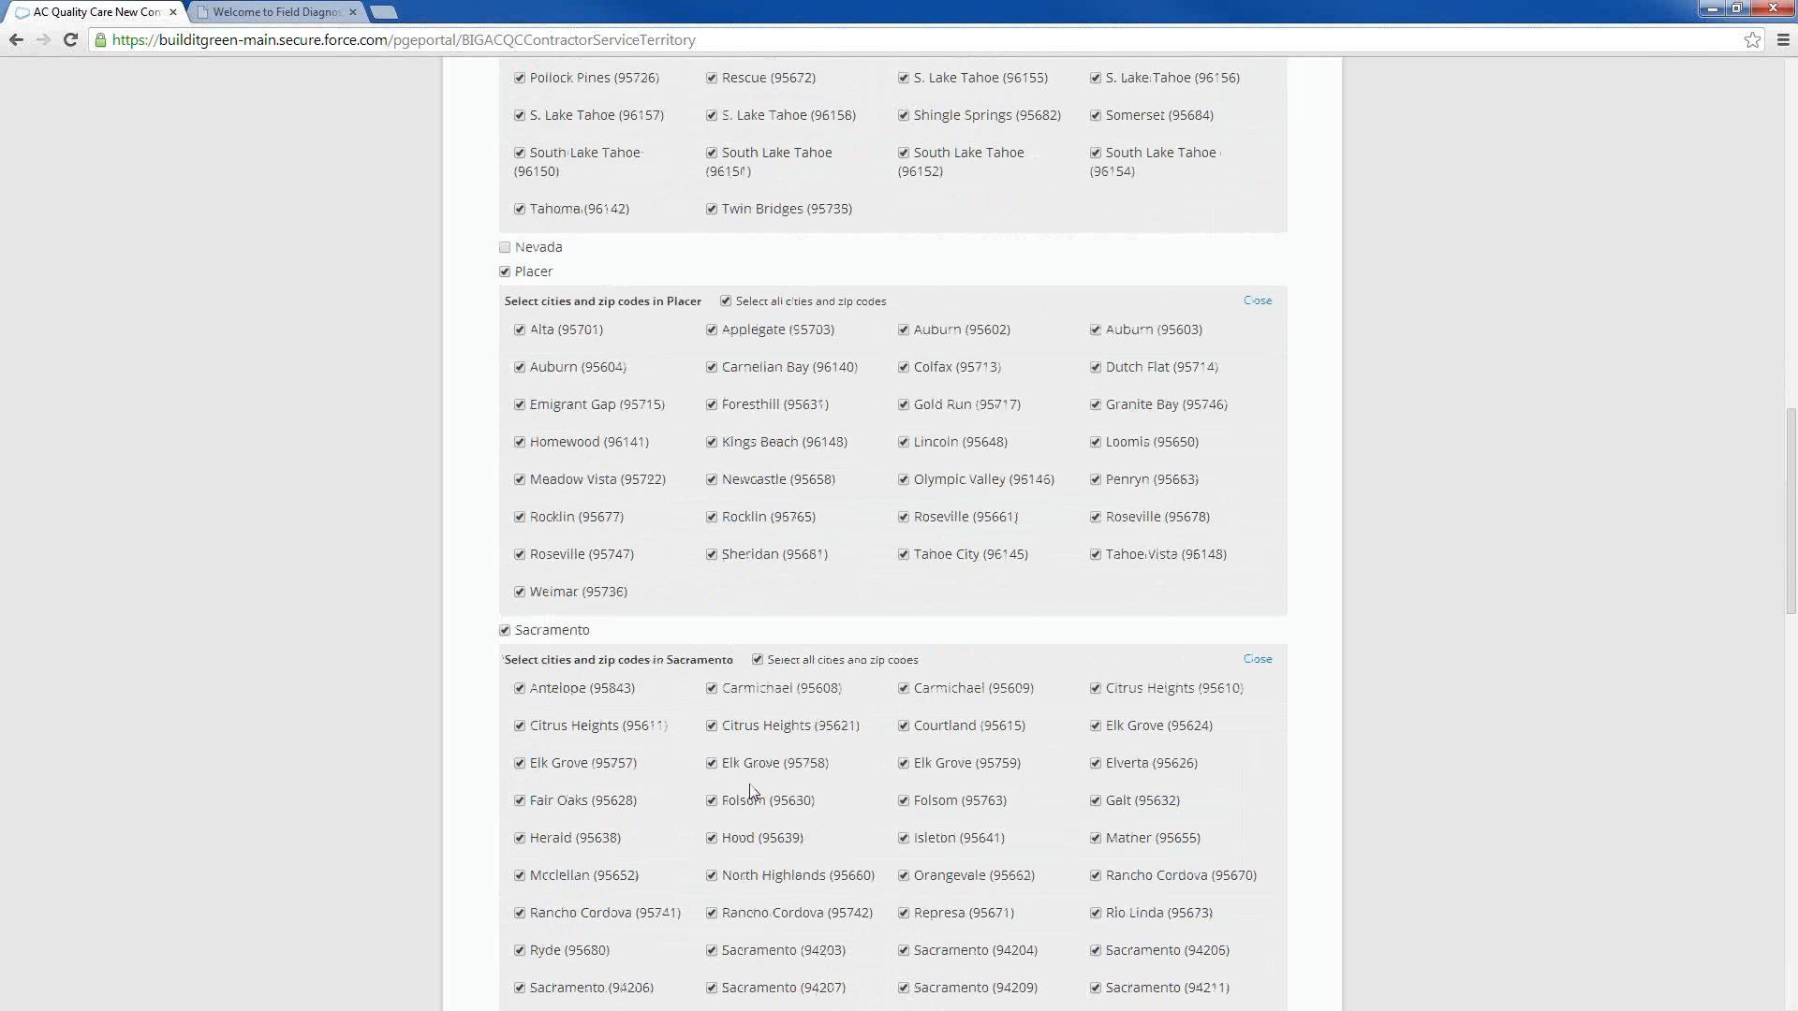
pyautogui.scroll(-1, 731, 793)
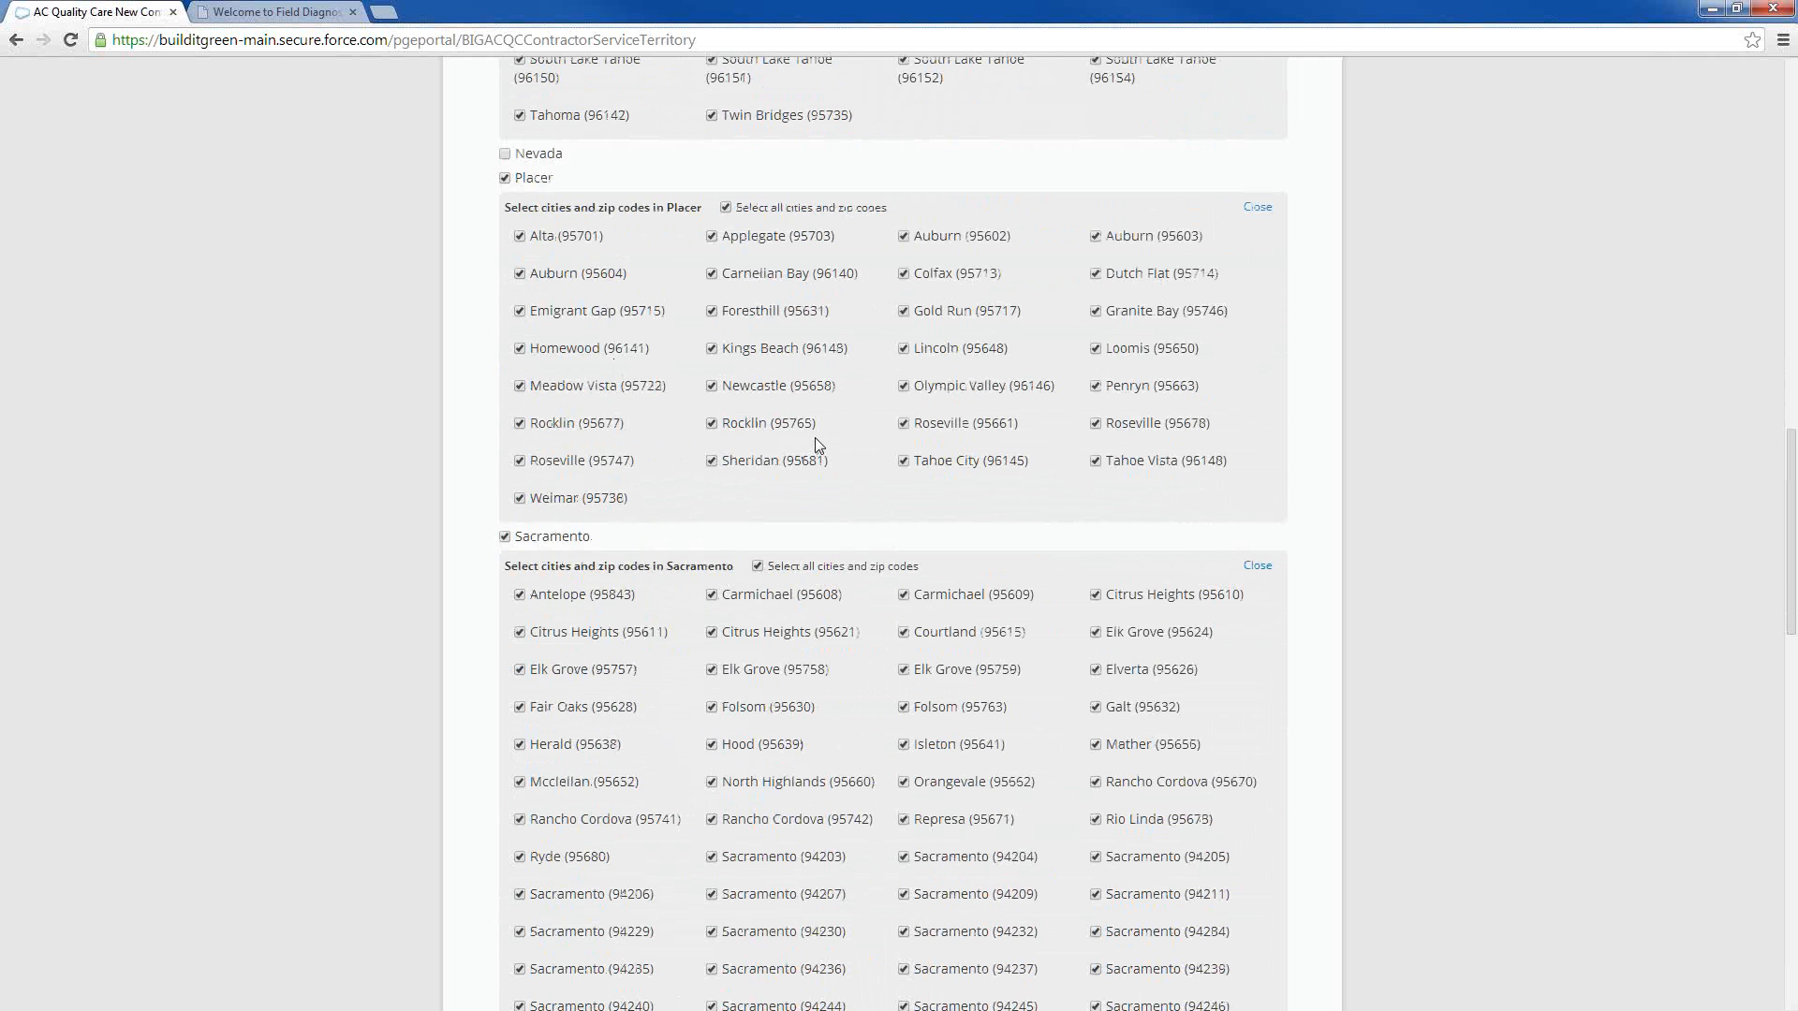
pyautogui.scroll(5, 815, 439)
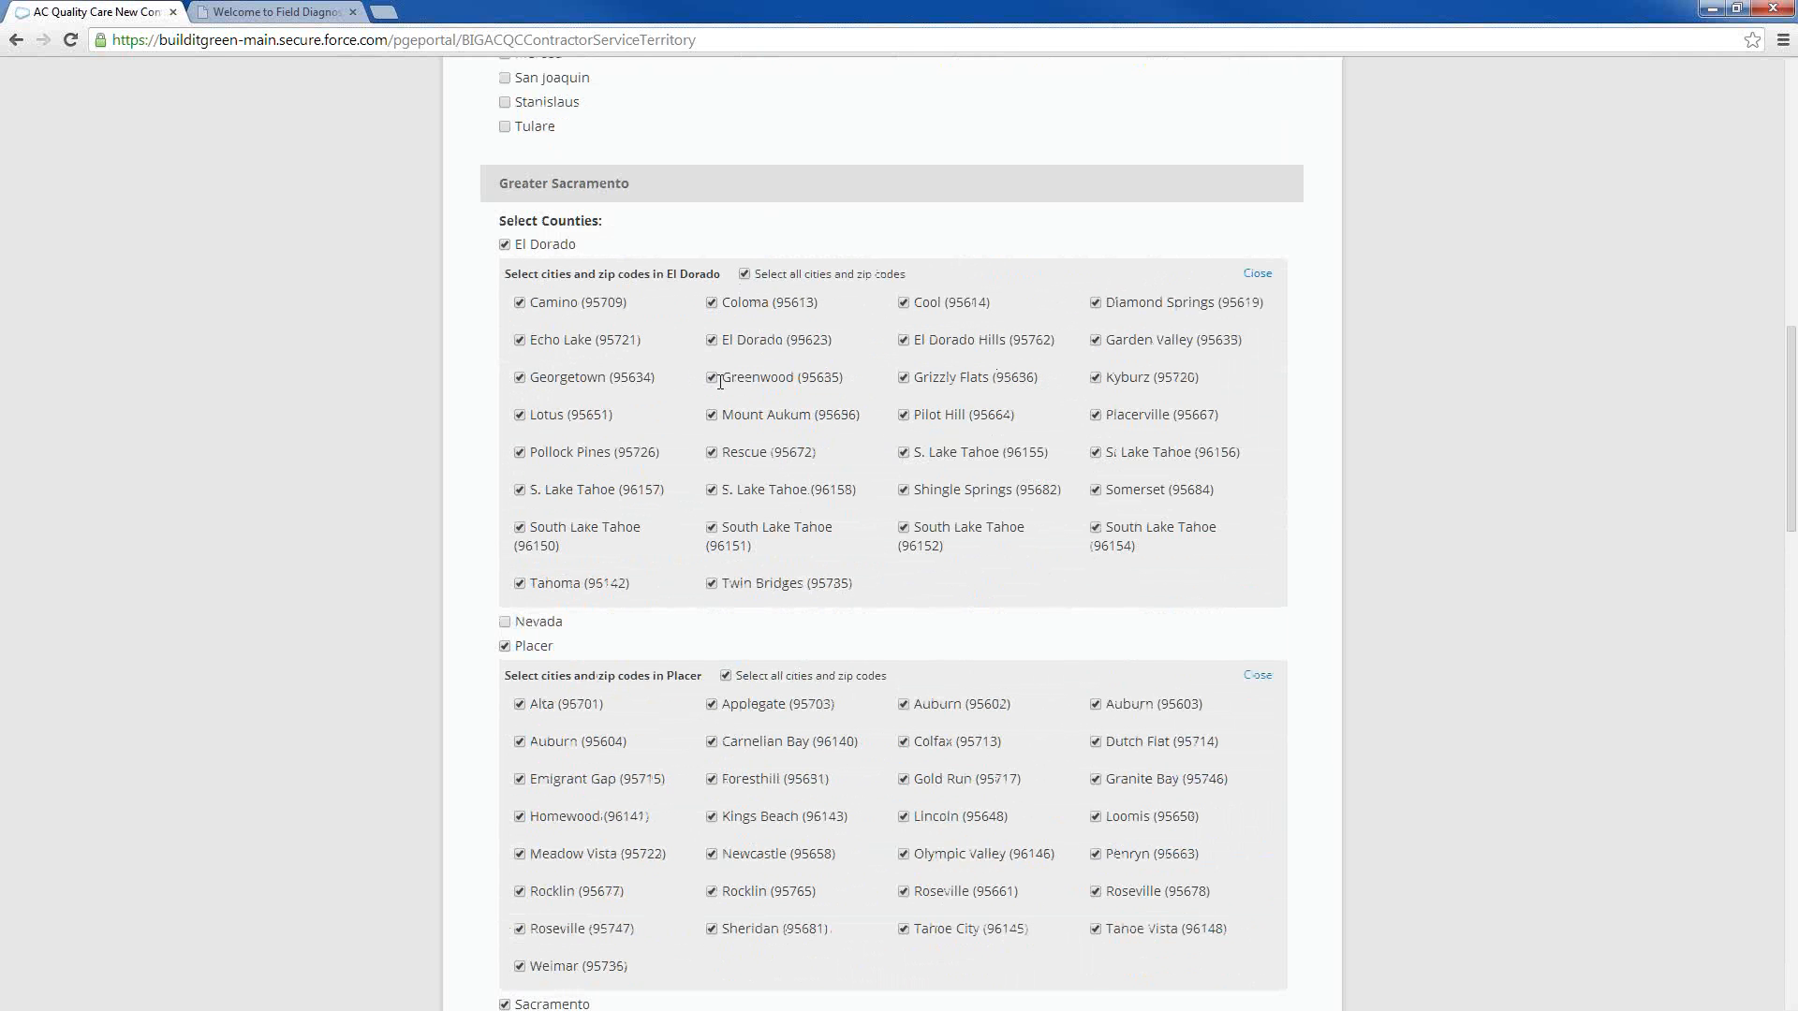
pyautogui.click(744, 275)
pyautogui.click(520, 302)
pyautogui.click(520, 340)
pyautogui.click(519, 378)
pyautogui.click(521, 416)
pyautogui.click(521, 585)
pyautogui.click(711, 584)
pyautogui.click(713, 454)
pyautogui.click(711, 415)
pyautogui.click(712, 340)
pyautogui.click(712, 303)
# Close the city and zip code lists of El Dorado, Placer and Sacramento counties
pyautogui.scroll(-2, 631, 382)
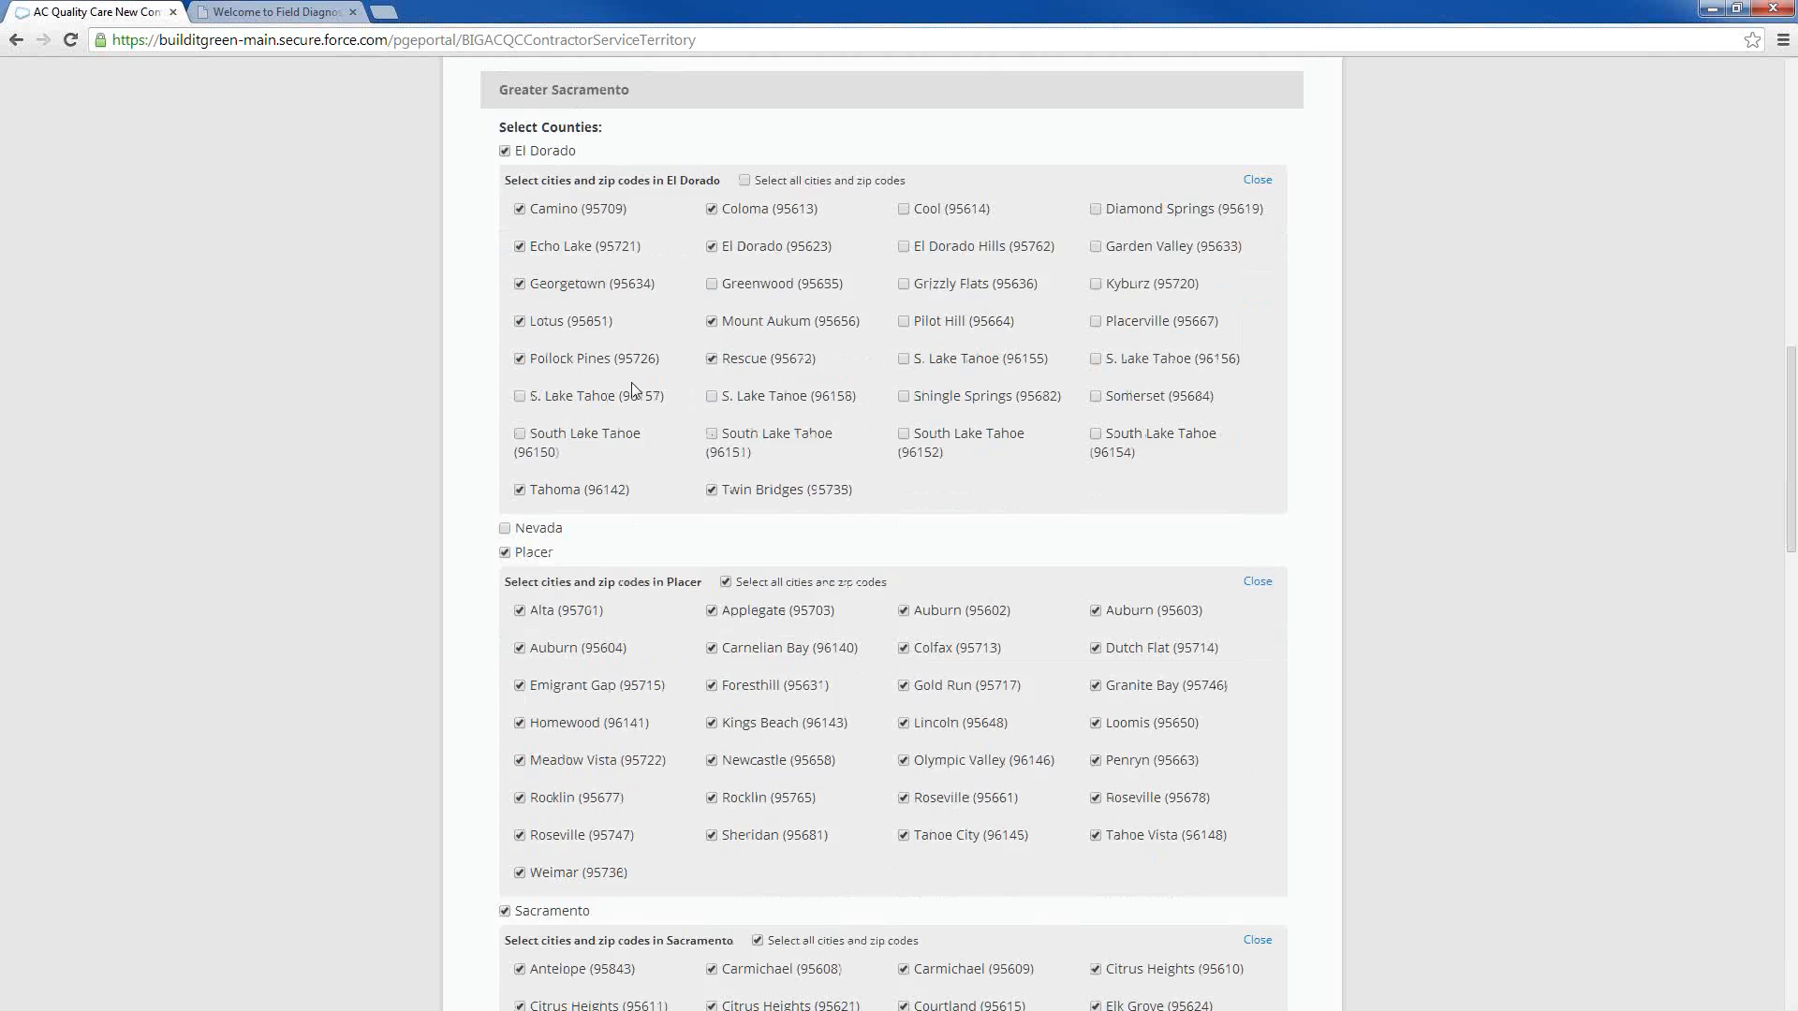
pyautogui.scroll(-6, 806, 584)
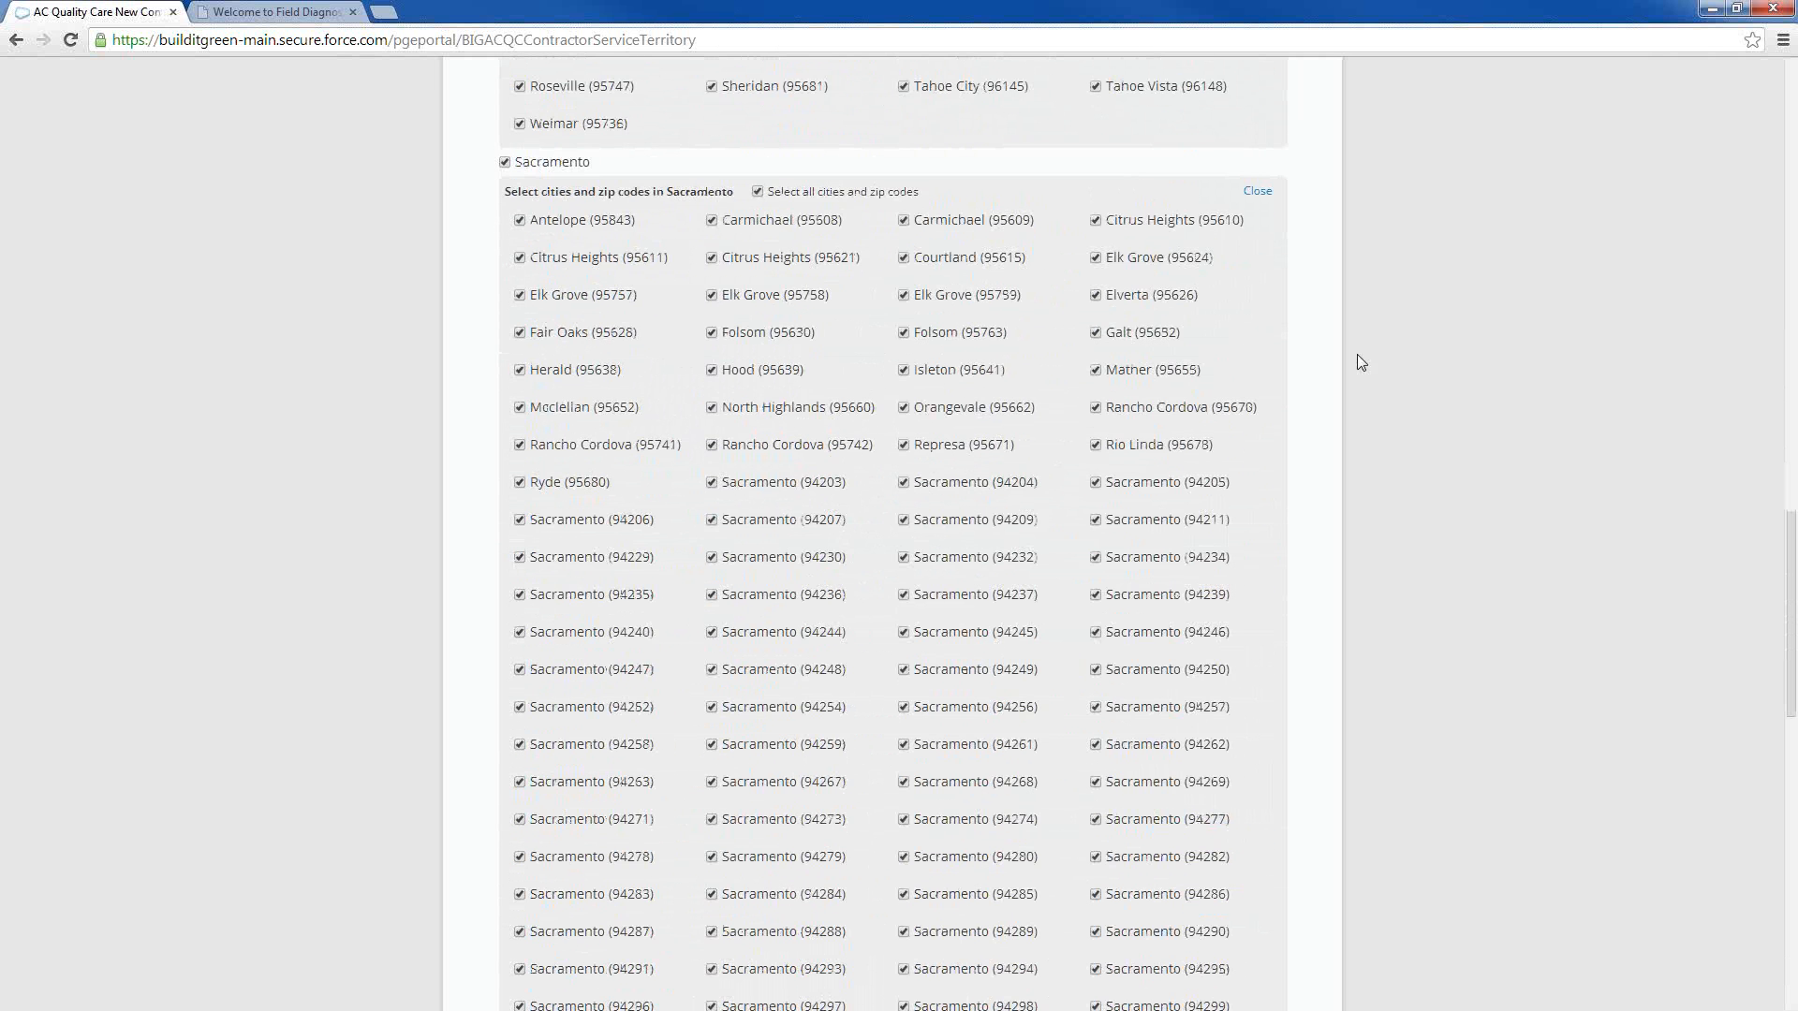
pyautogui.scroll(9, 1349, 272)
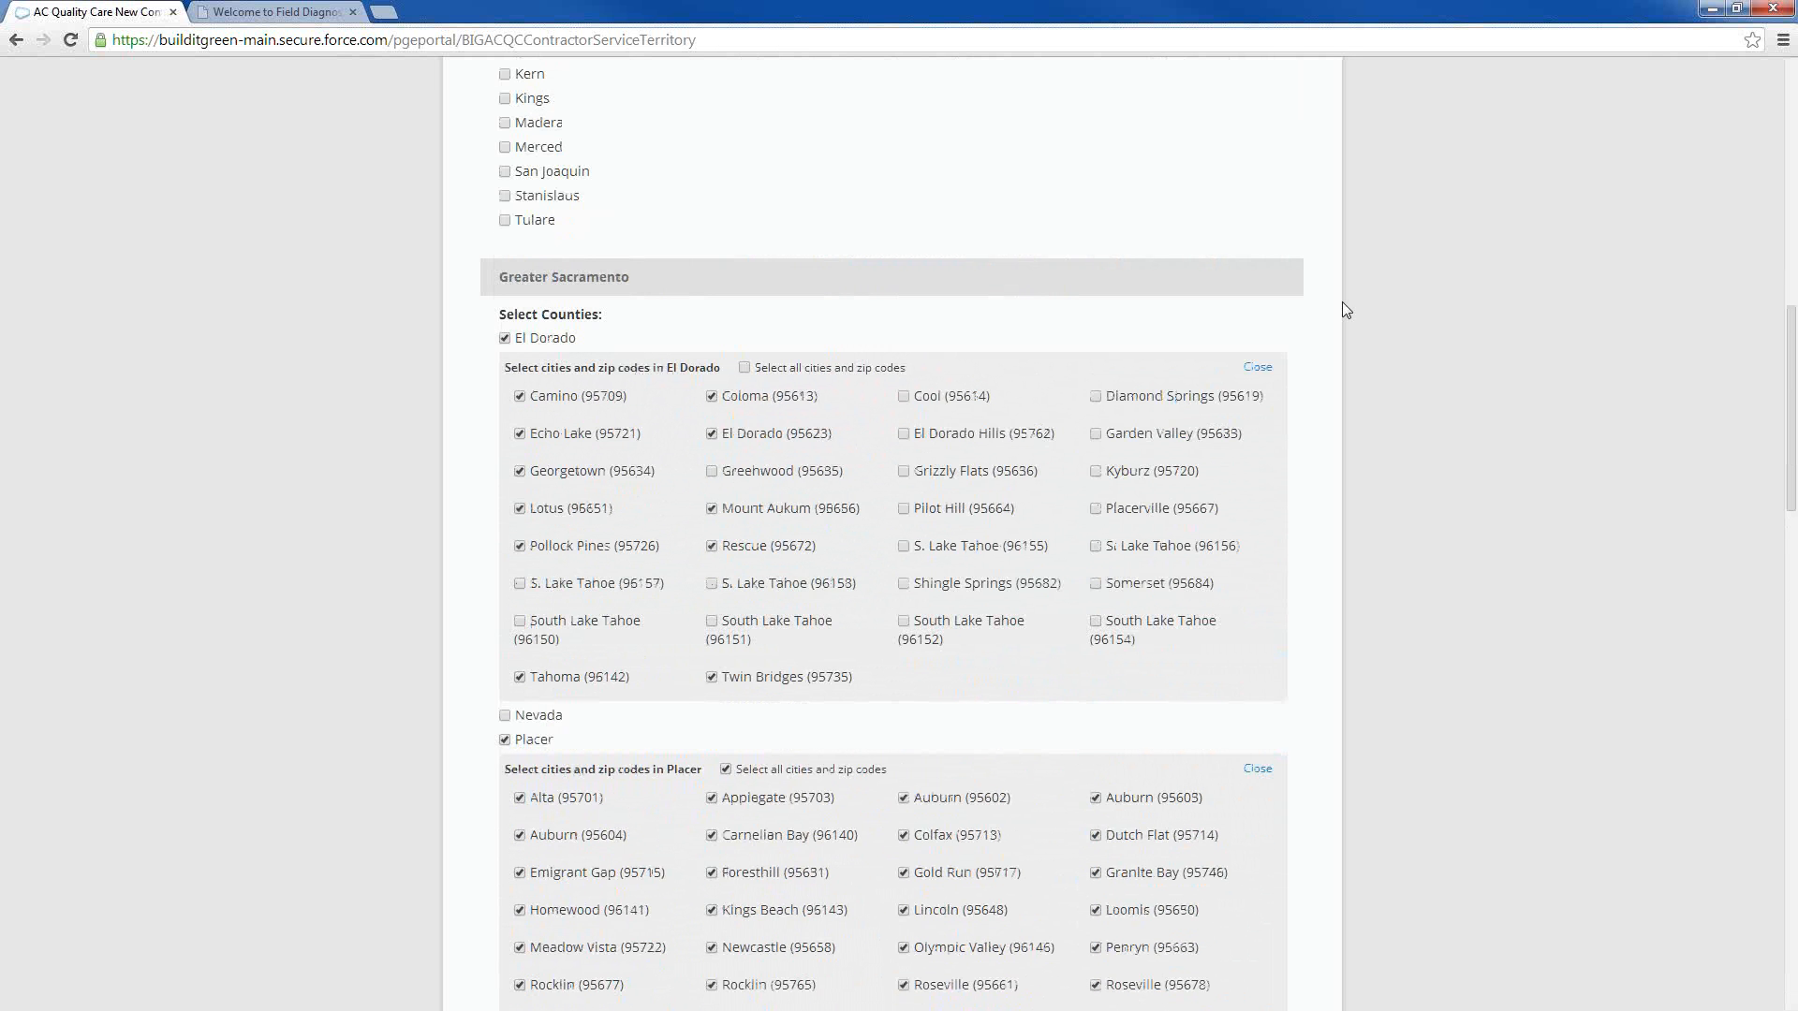
pyautogui.click(1256, 370)
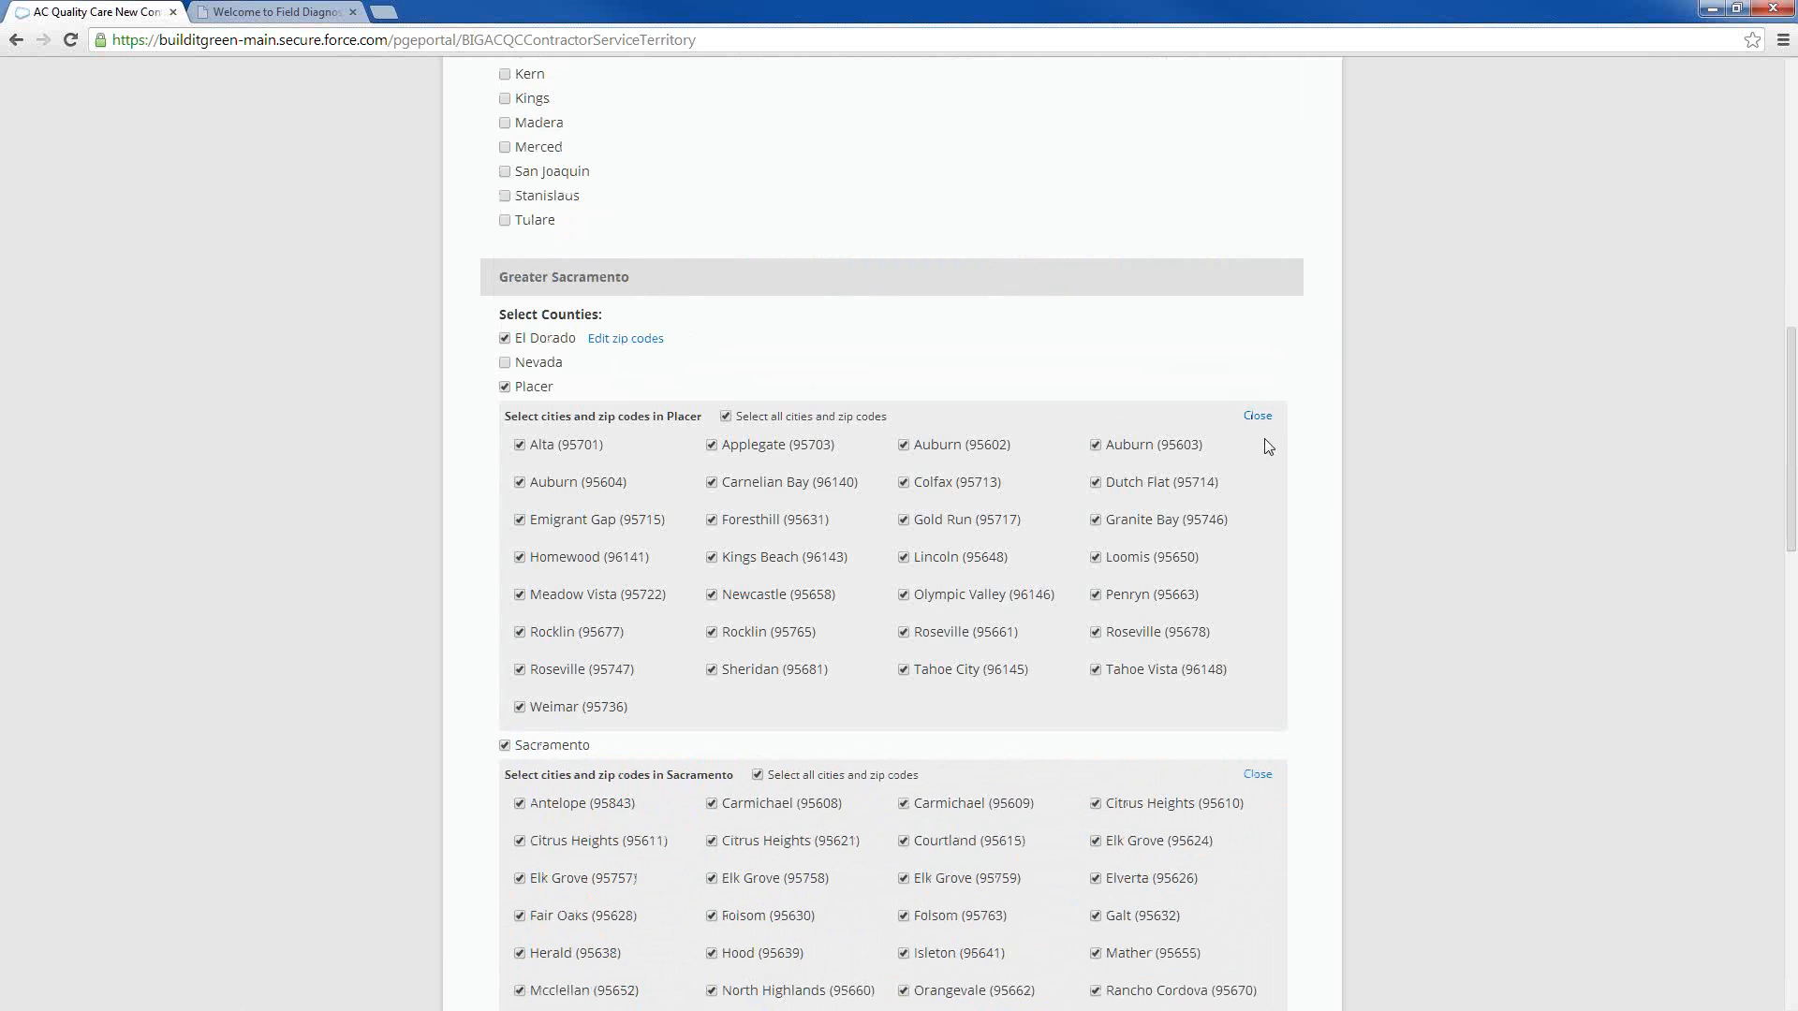
pyautogui.click(1258, 417)
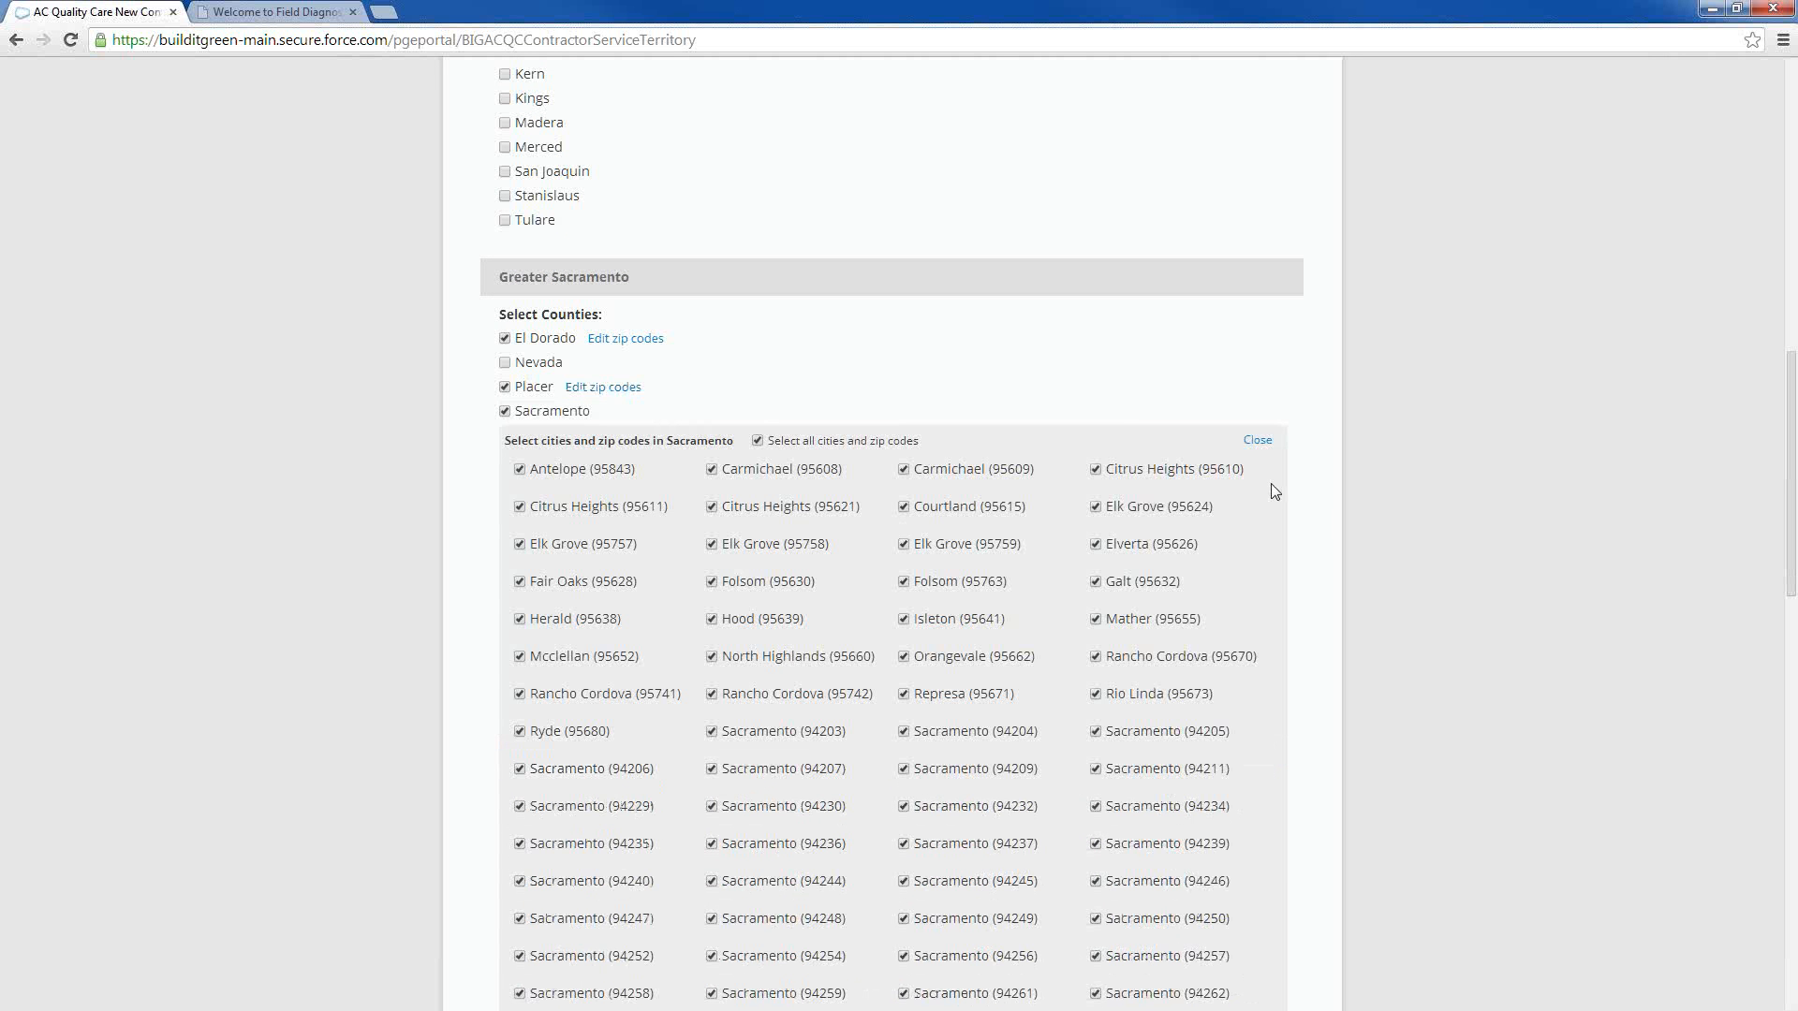
pyautogui.click(1266, 445)
# Review the county selections across all regions of the Contractor Service Territories page, and return to the dashboard
pyautogui.scroll(-3, 637, 356)
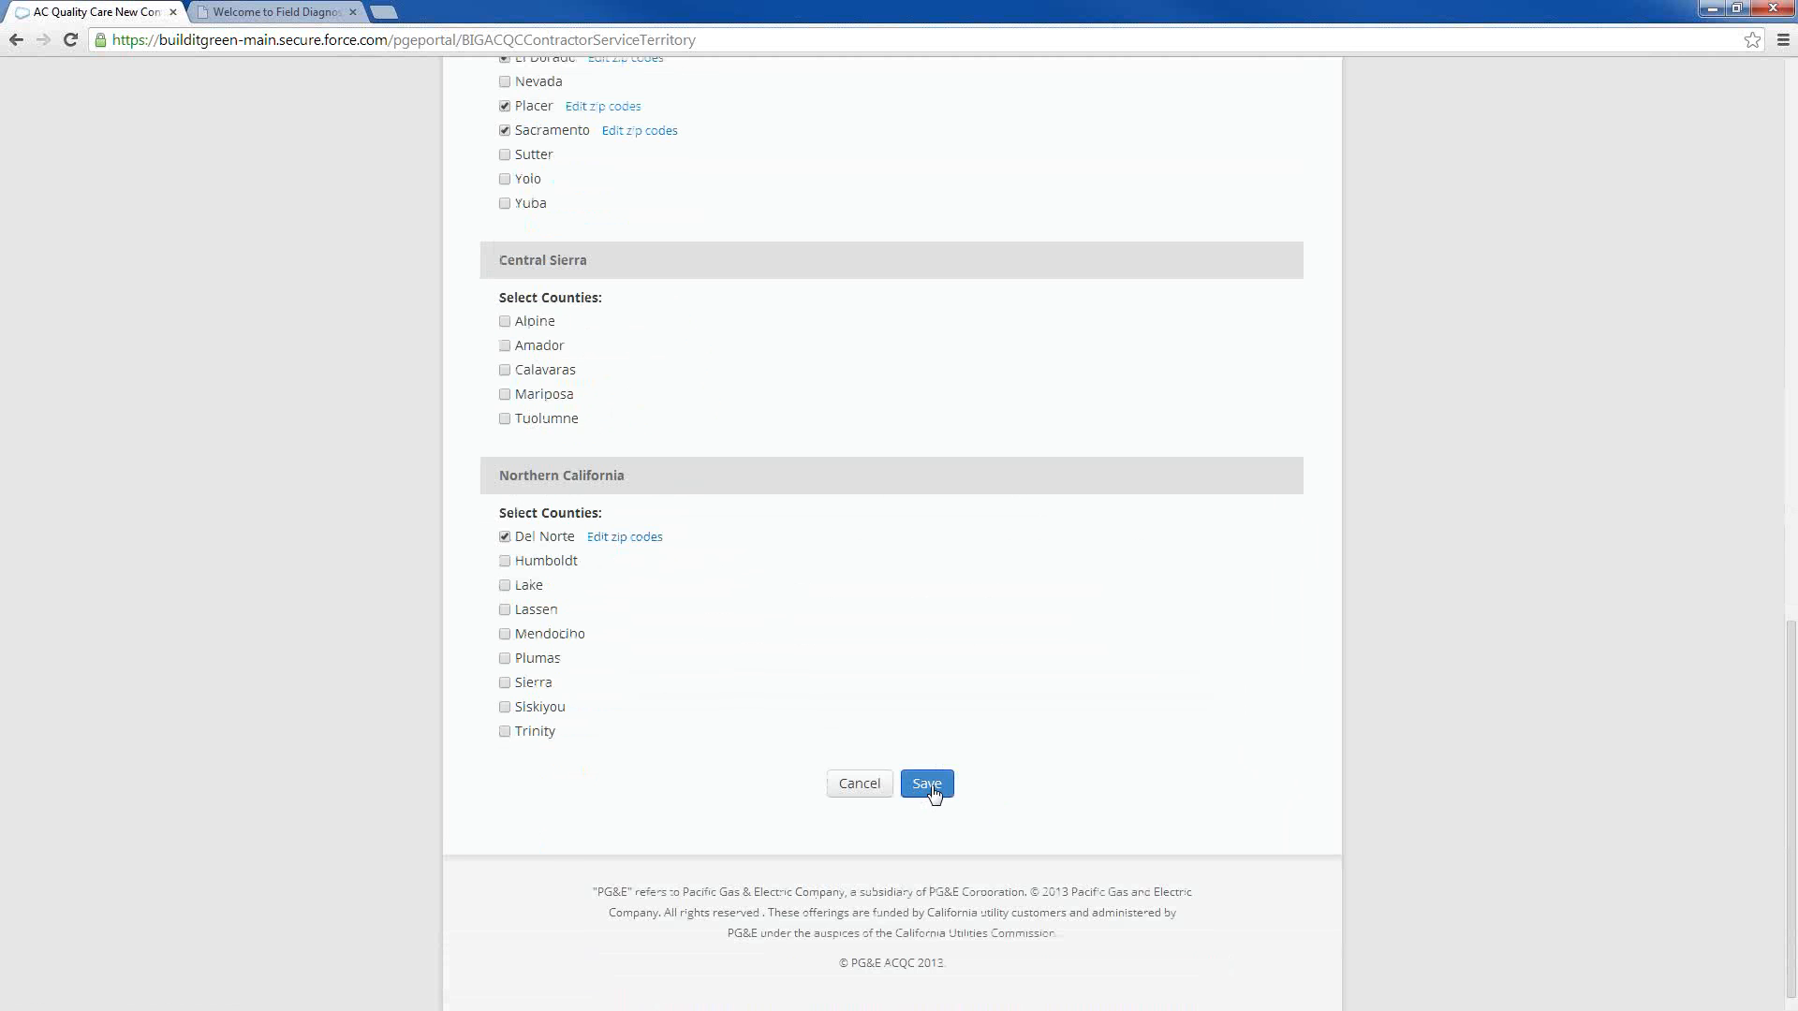
pyautogui.scroll(10, 859, 616)
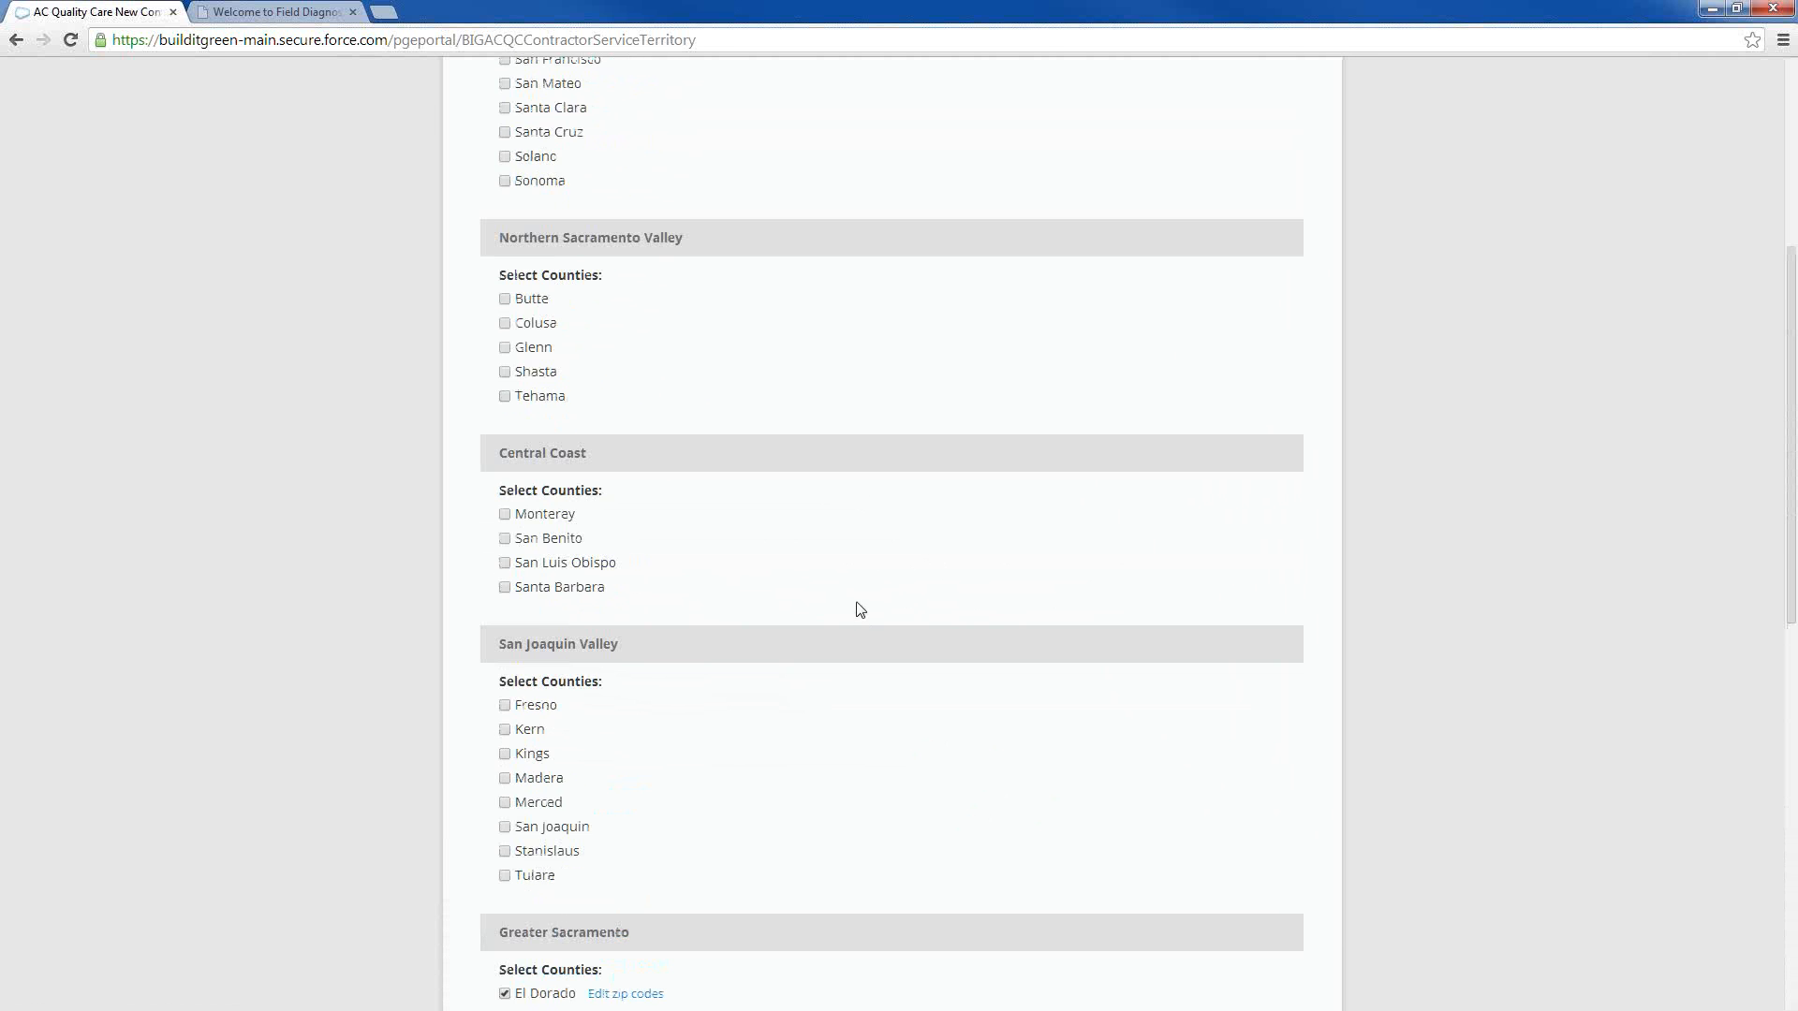
pyautogui.scroll(4, 859, 610)
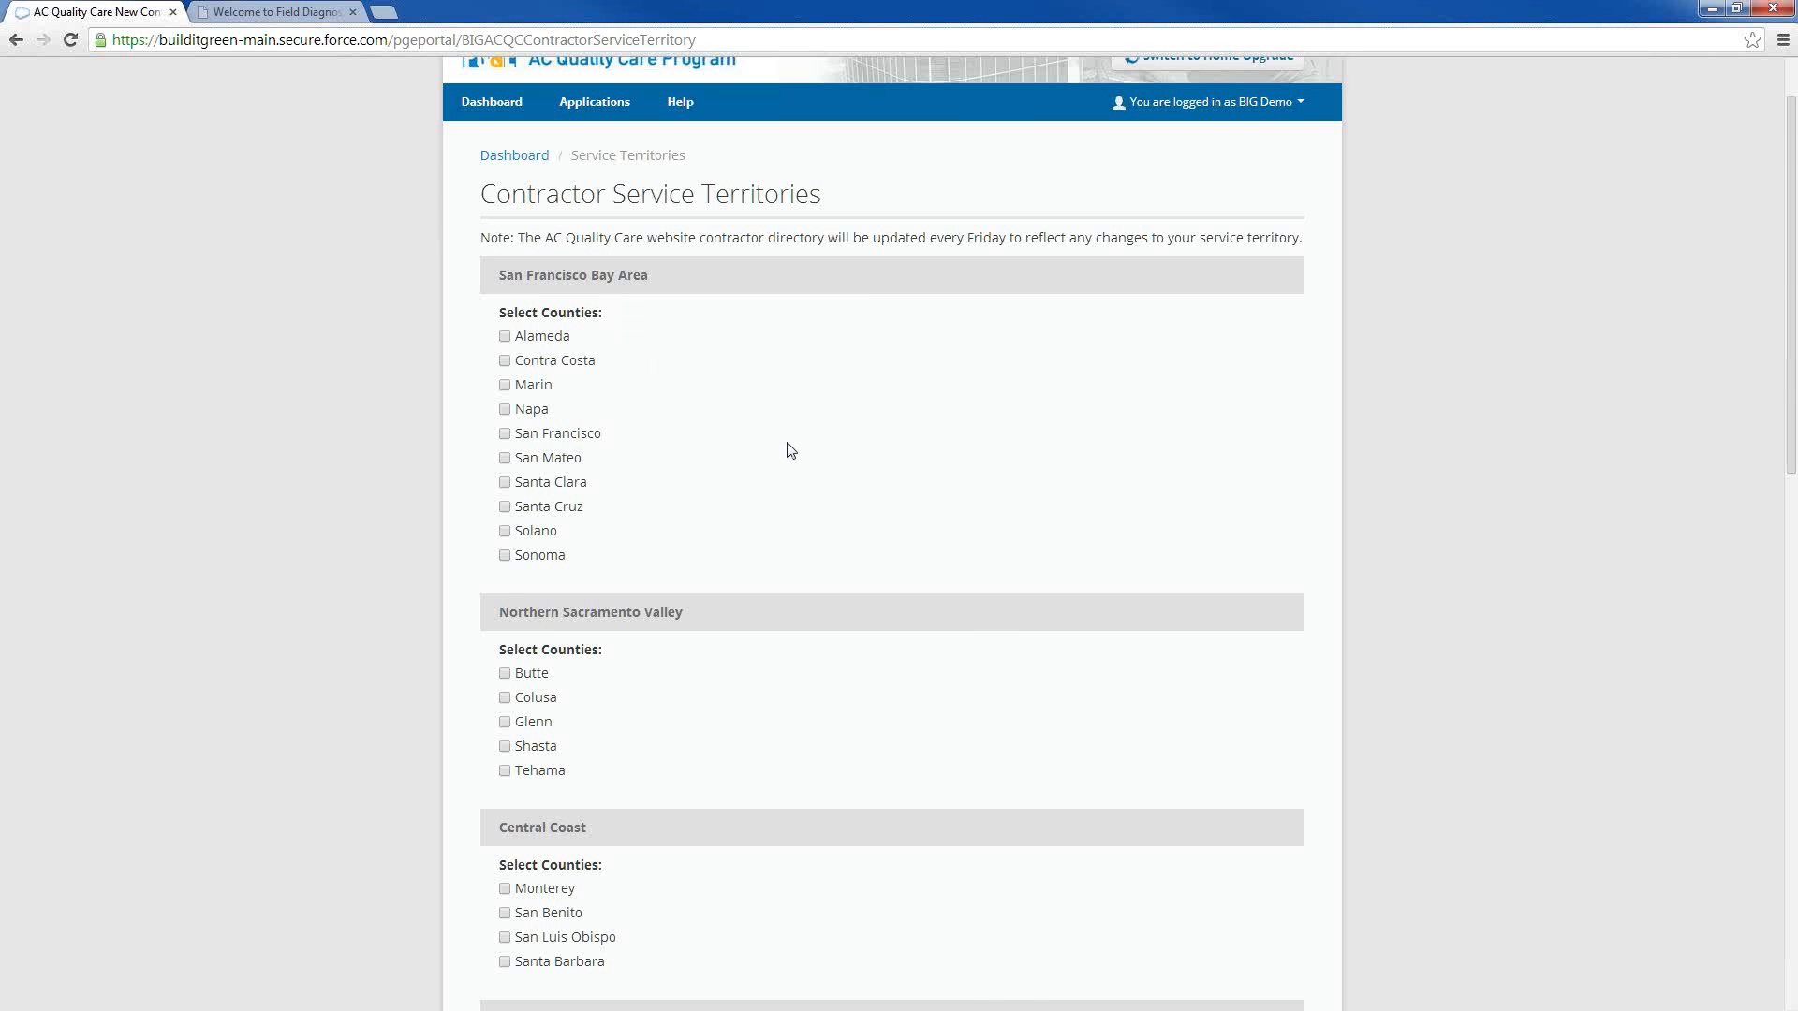
pyautogui.scroll(-2, 790, 449)
pyautogui.scroll(-3, 727, 393)
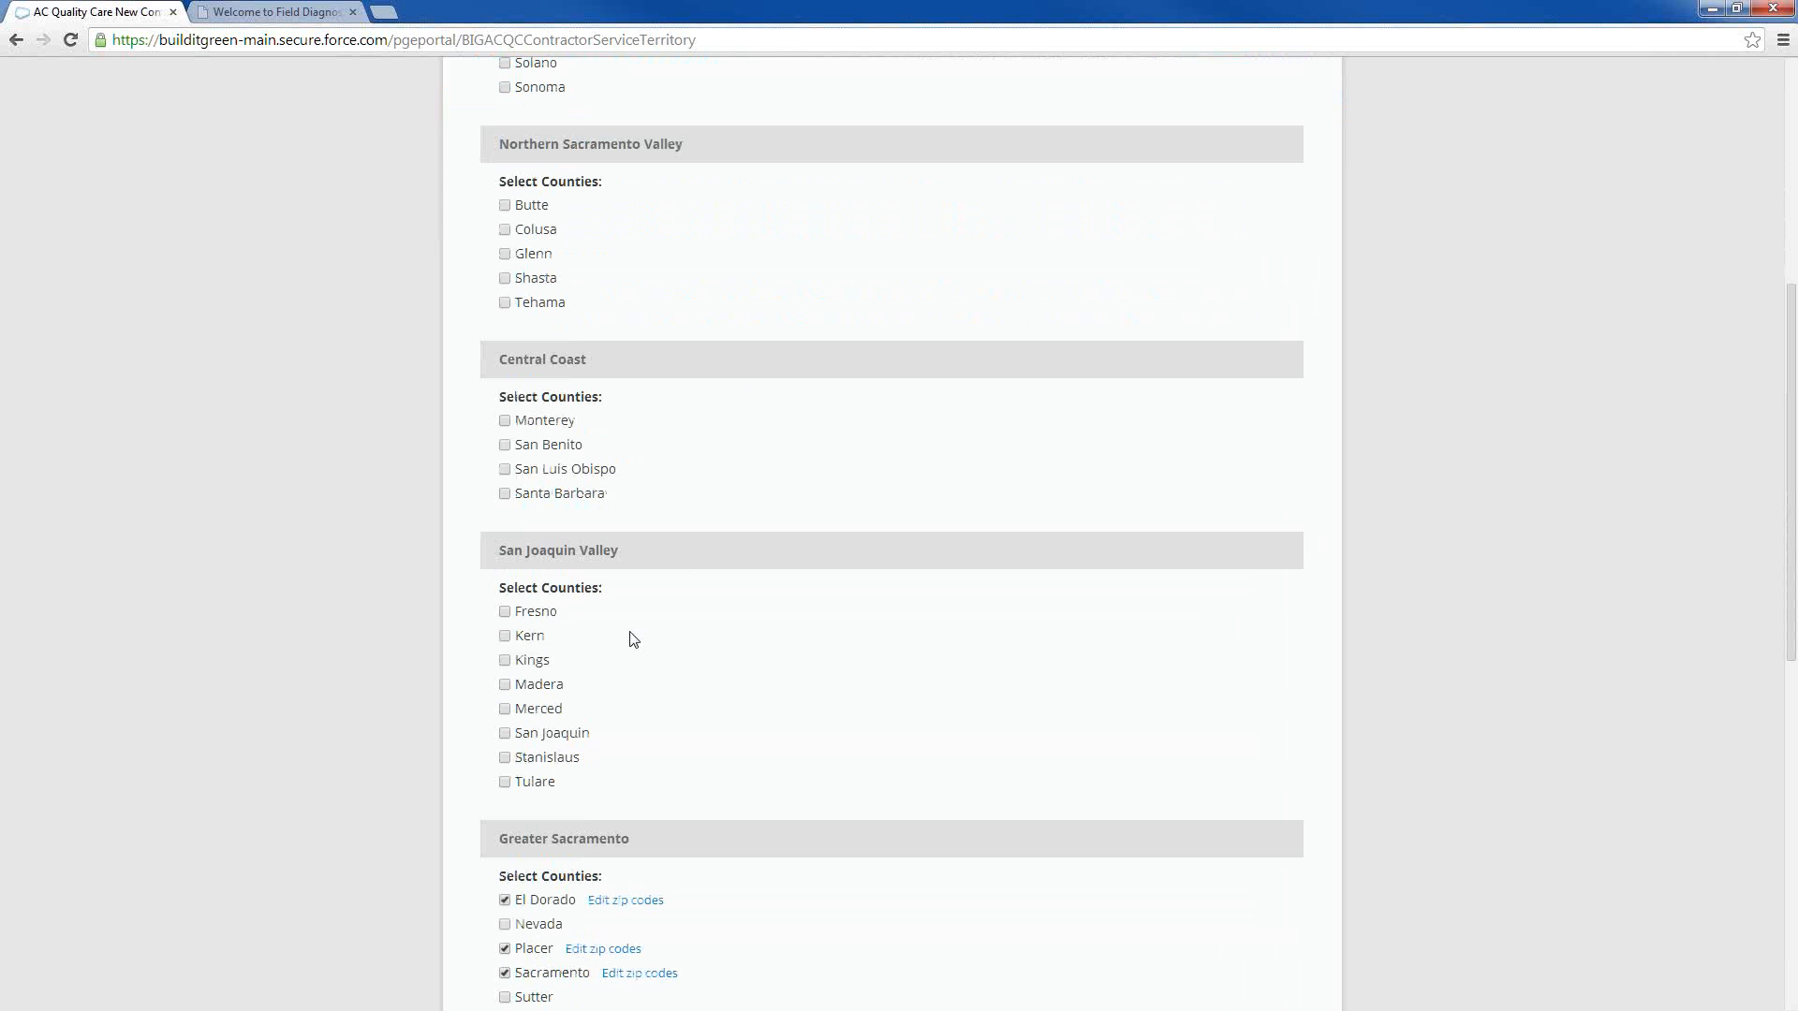
pyautogui.scroll(-2, 637, 671)
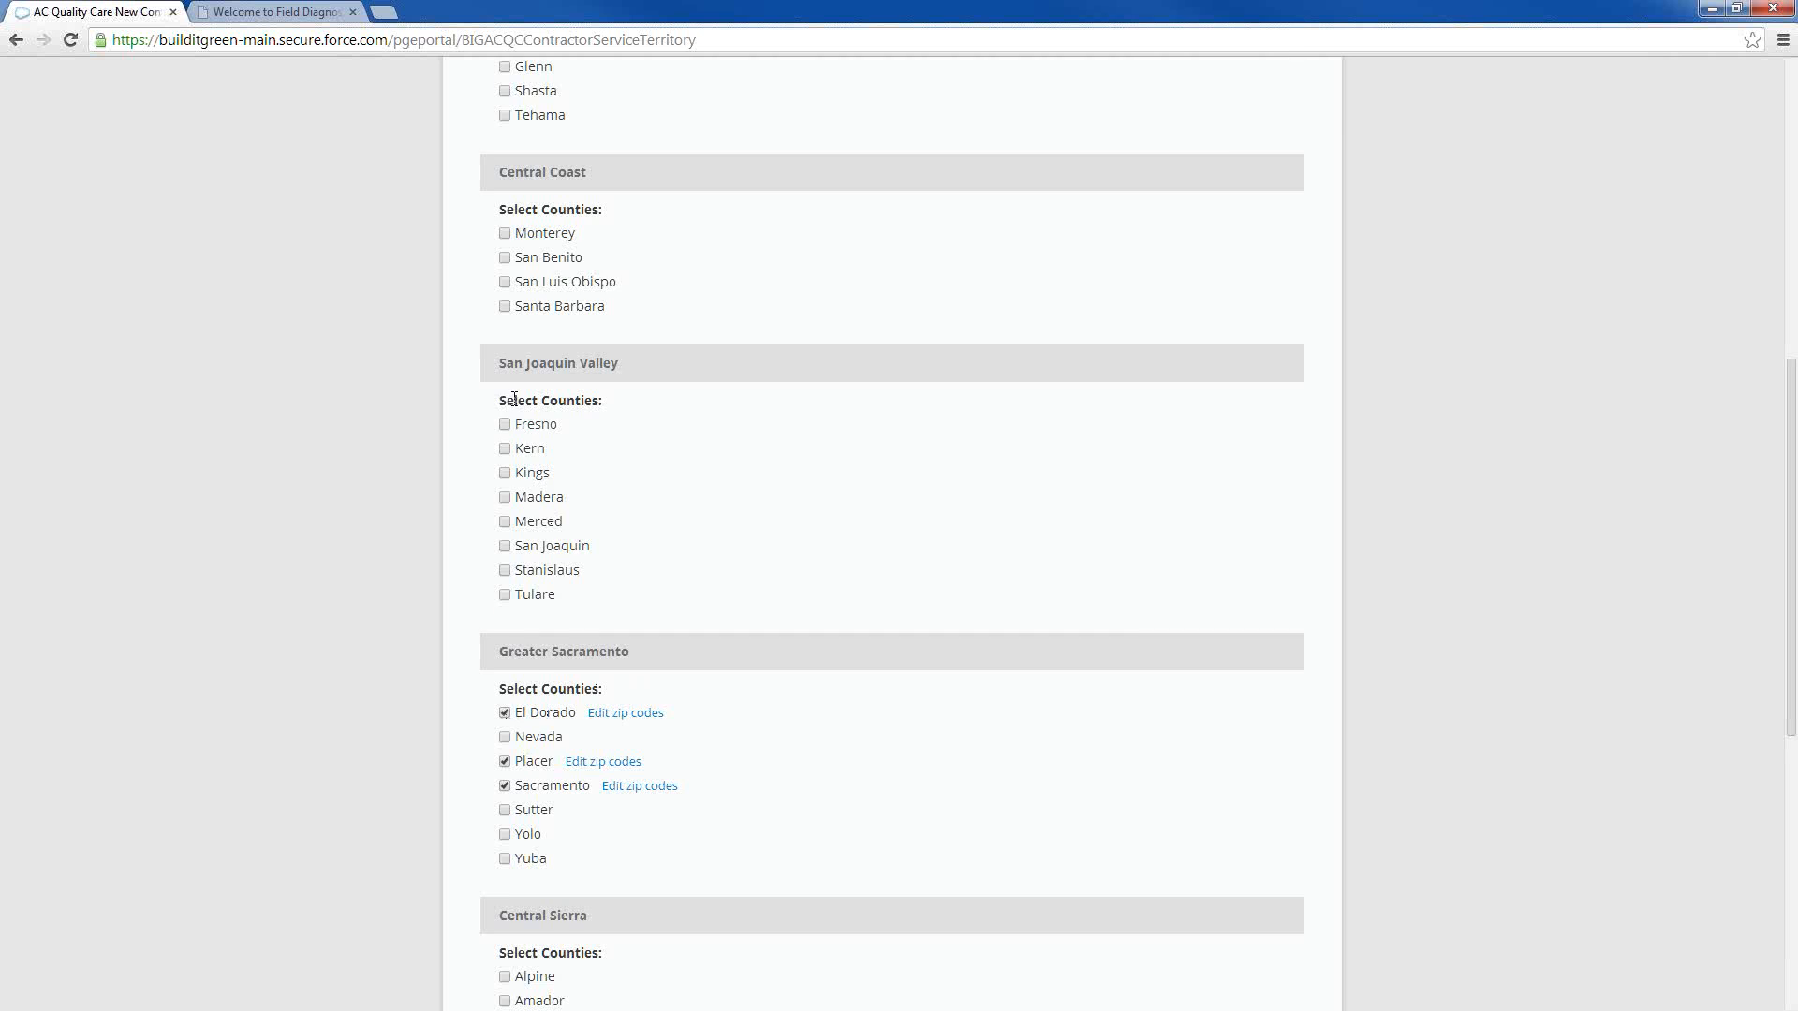
pyautogui.scroll(8, 516, 403)
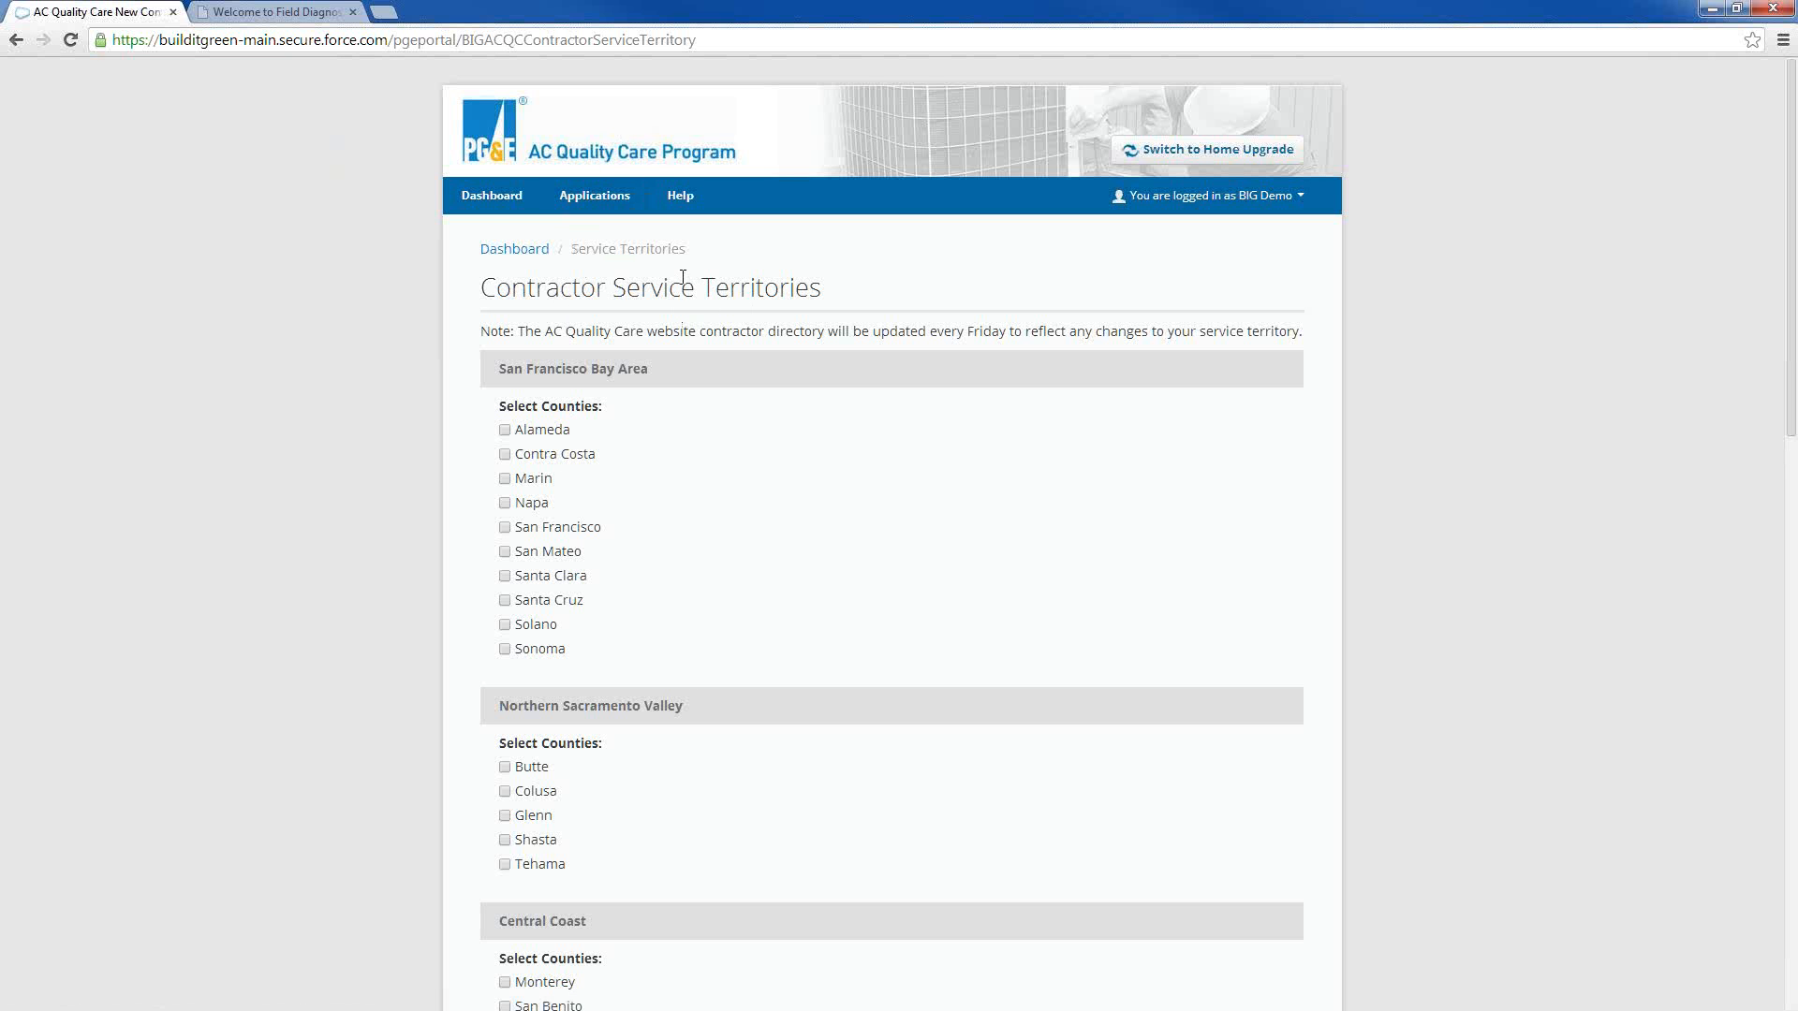
pyautogui.click(489, 247)
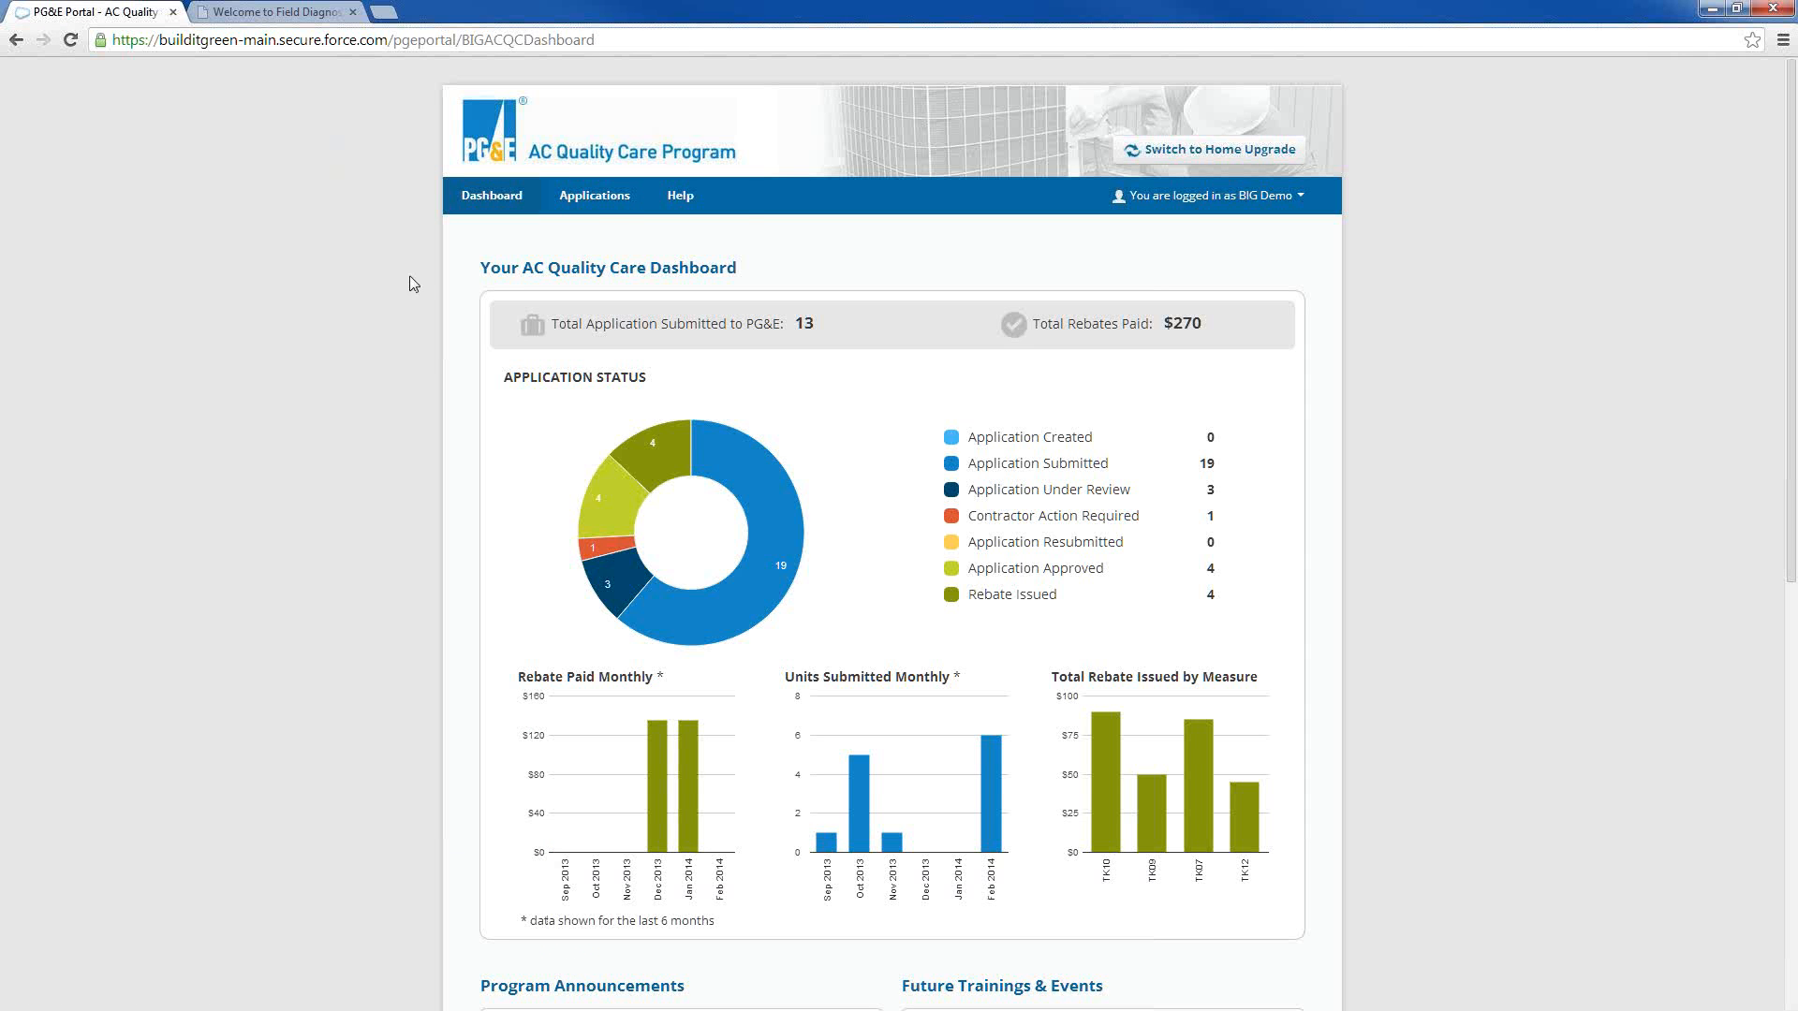
# Open the Applications page and show the column filters of its list
pyautogui.click(592, 198)
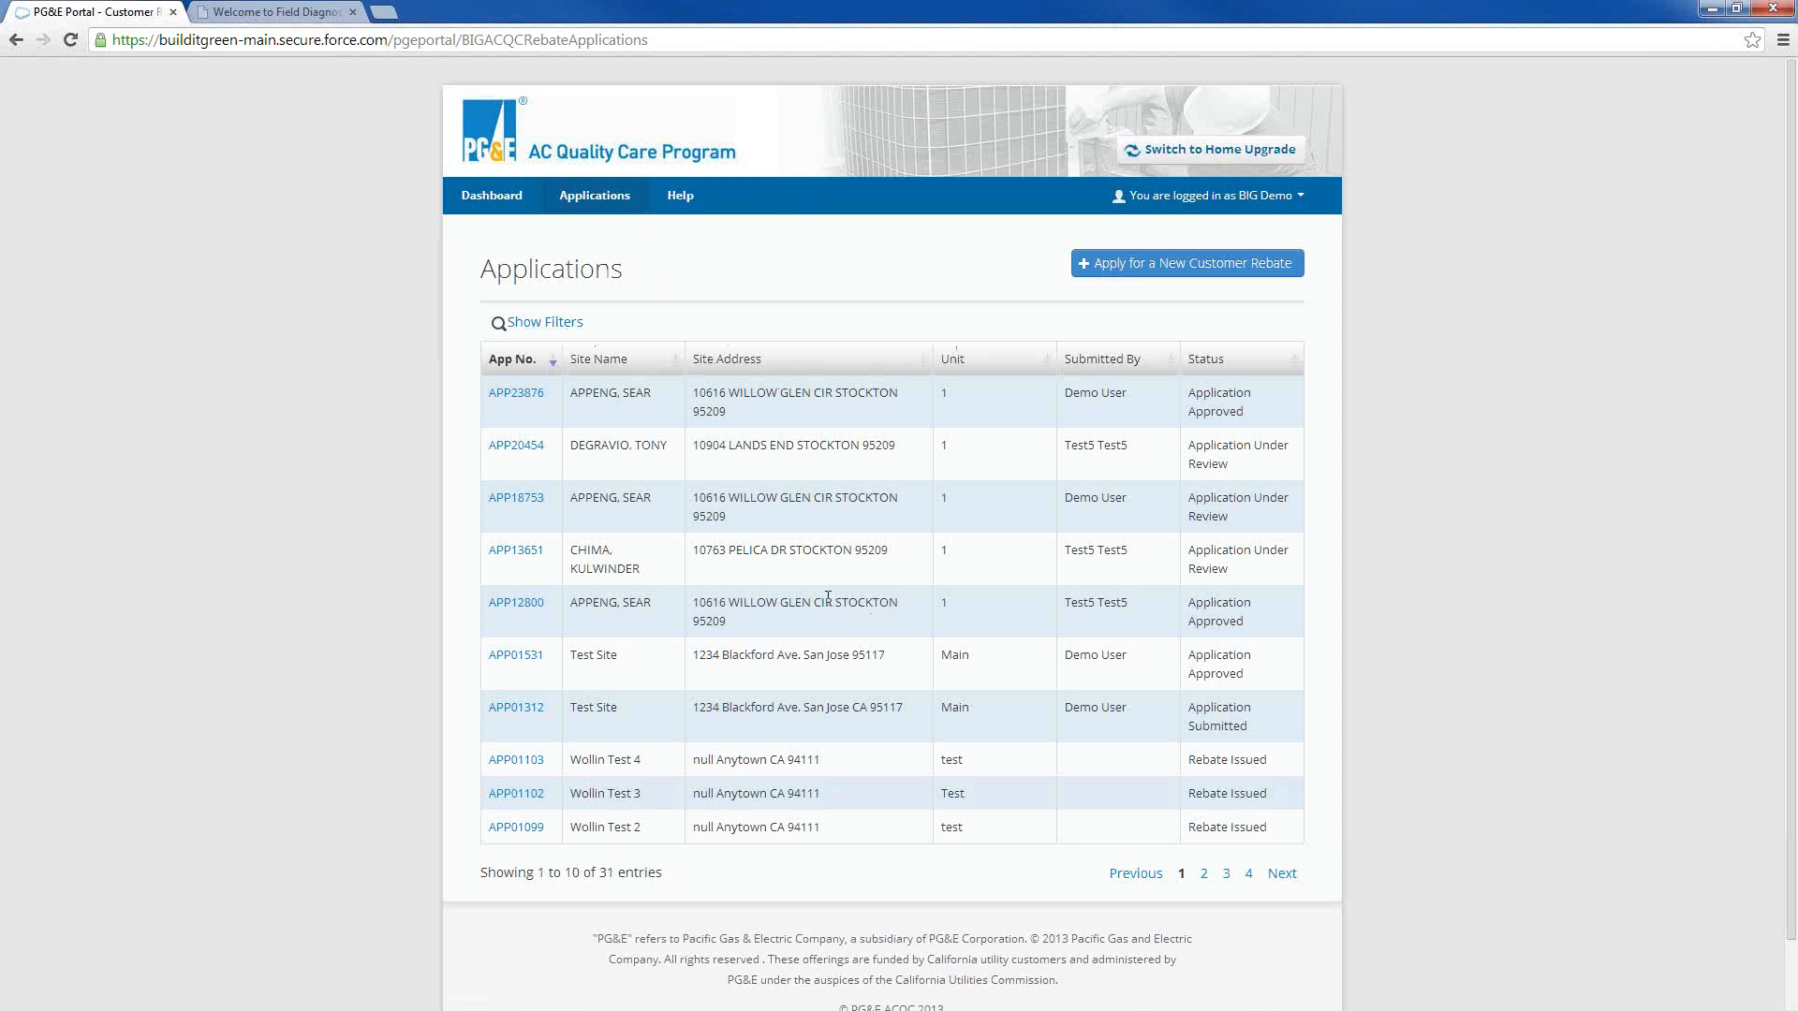
pyautogui.click(545, 327)
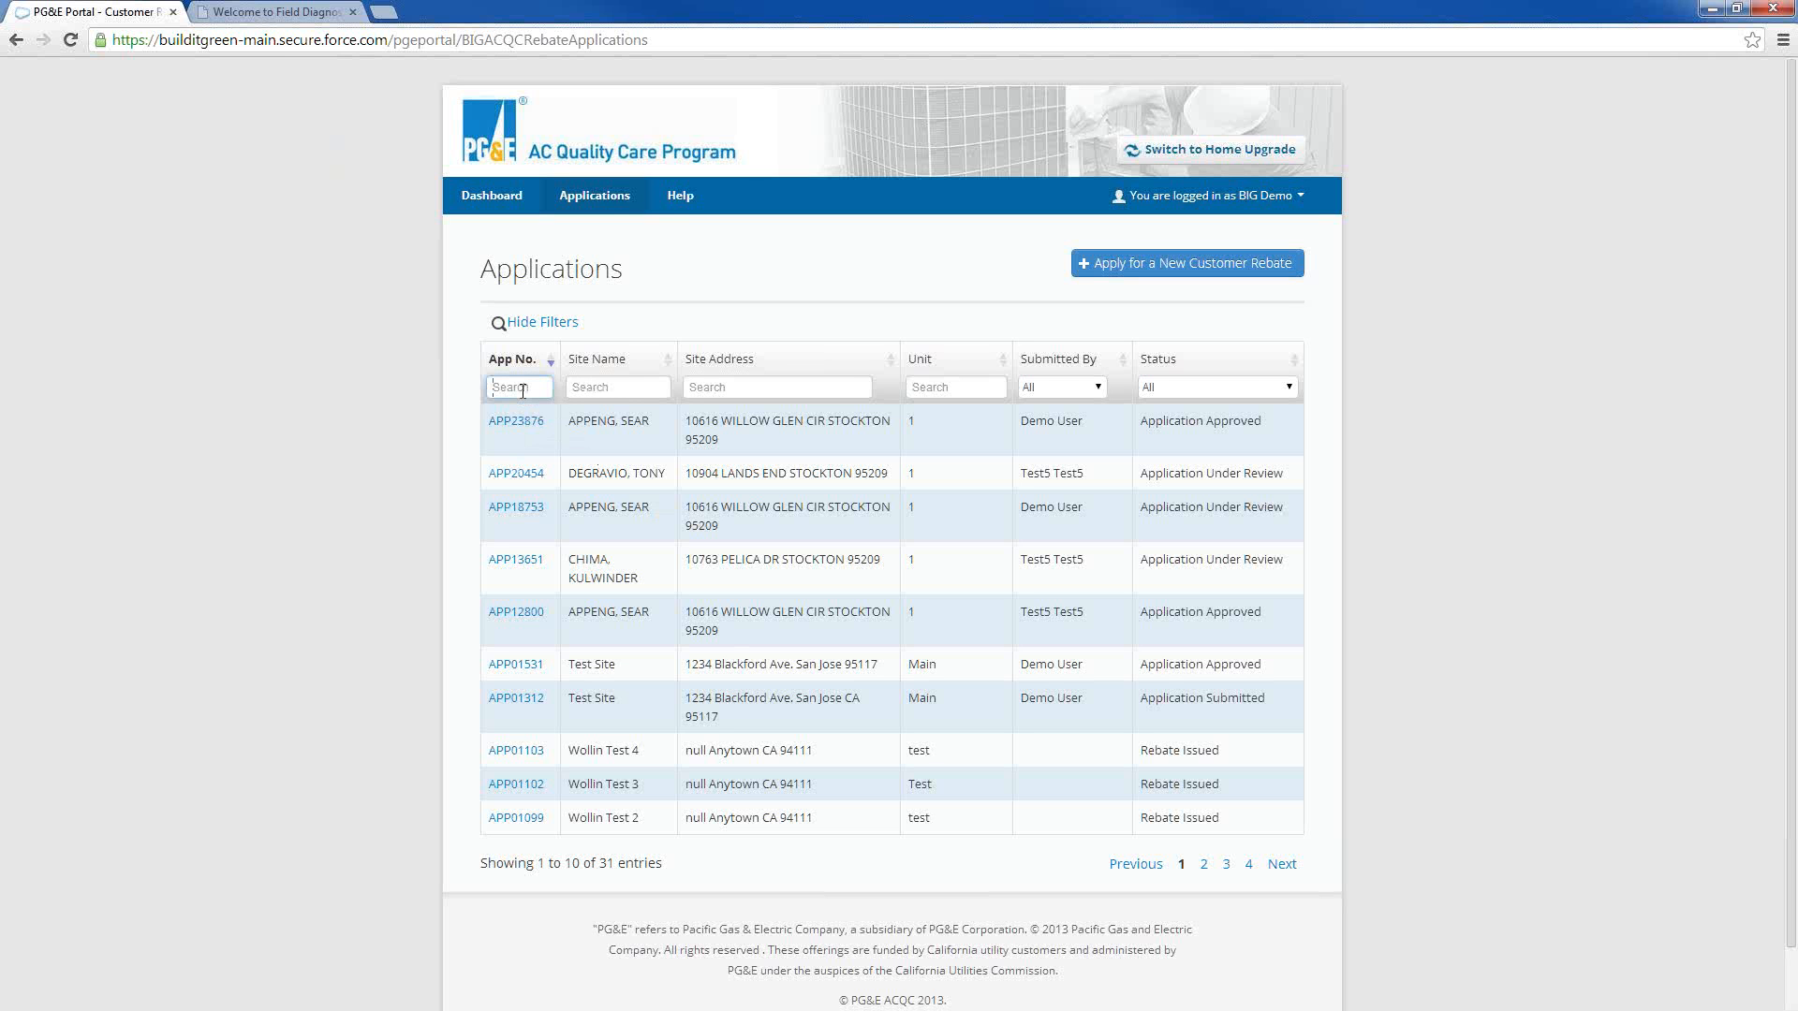
# Filter the applications by application numbers starting with "app2", and clear that filter
pyautogui.write('ap')
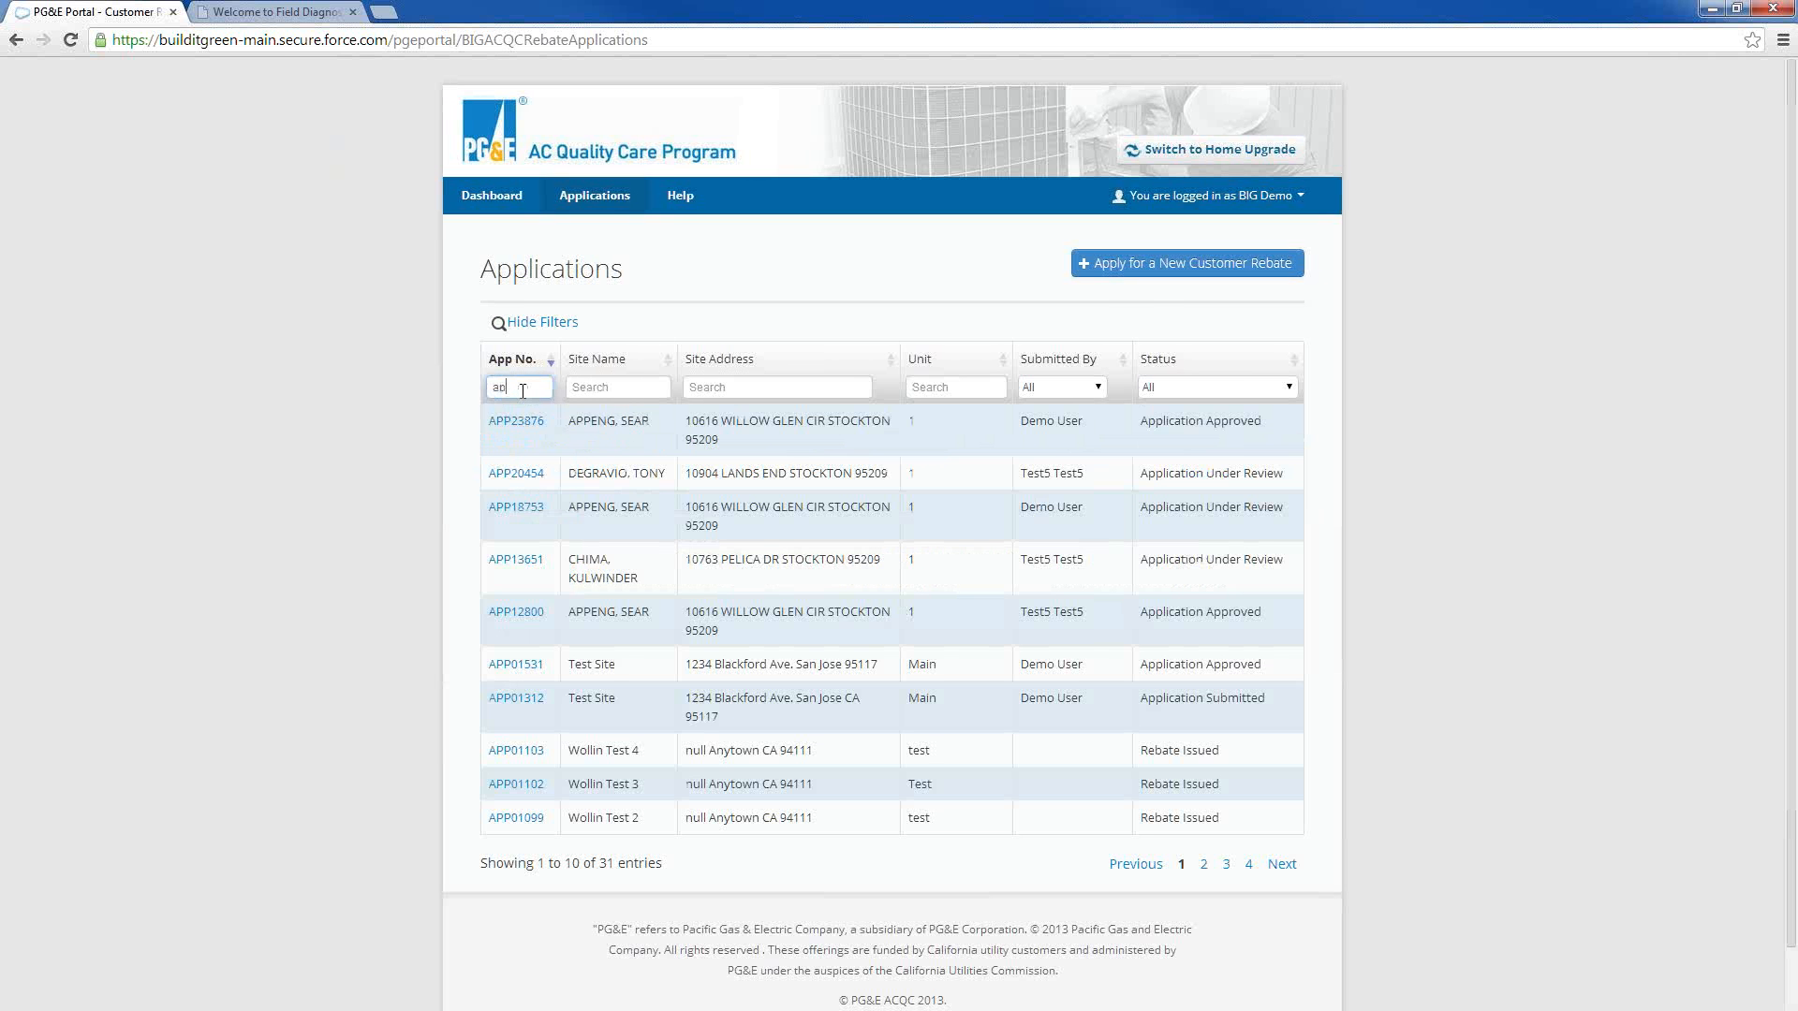
pyautogui.write('p')
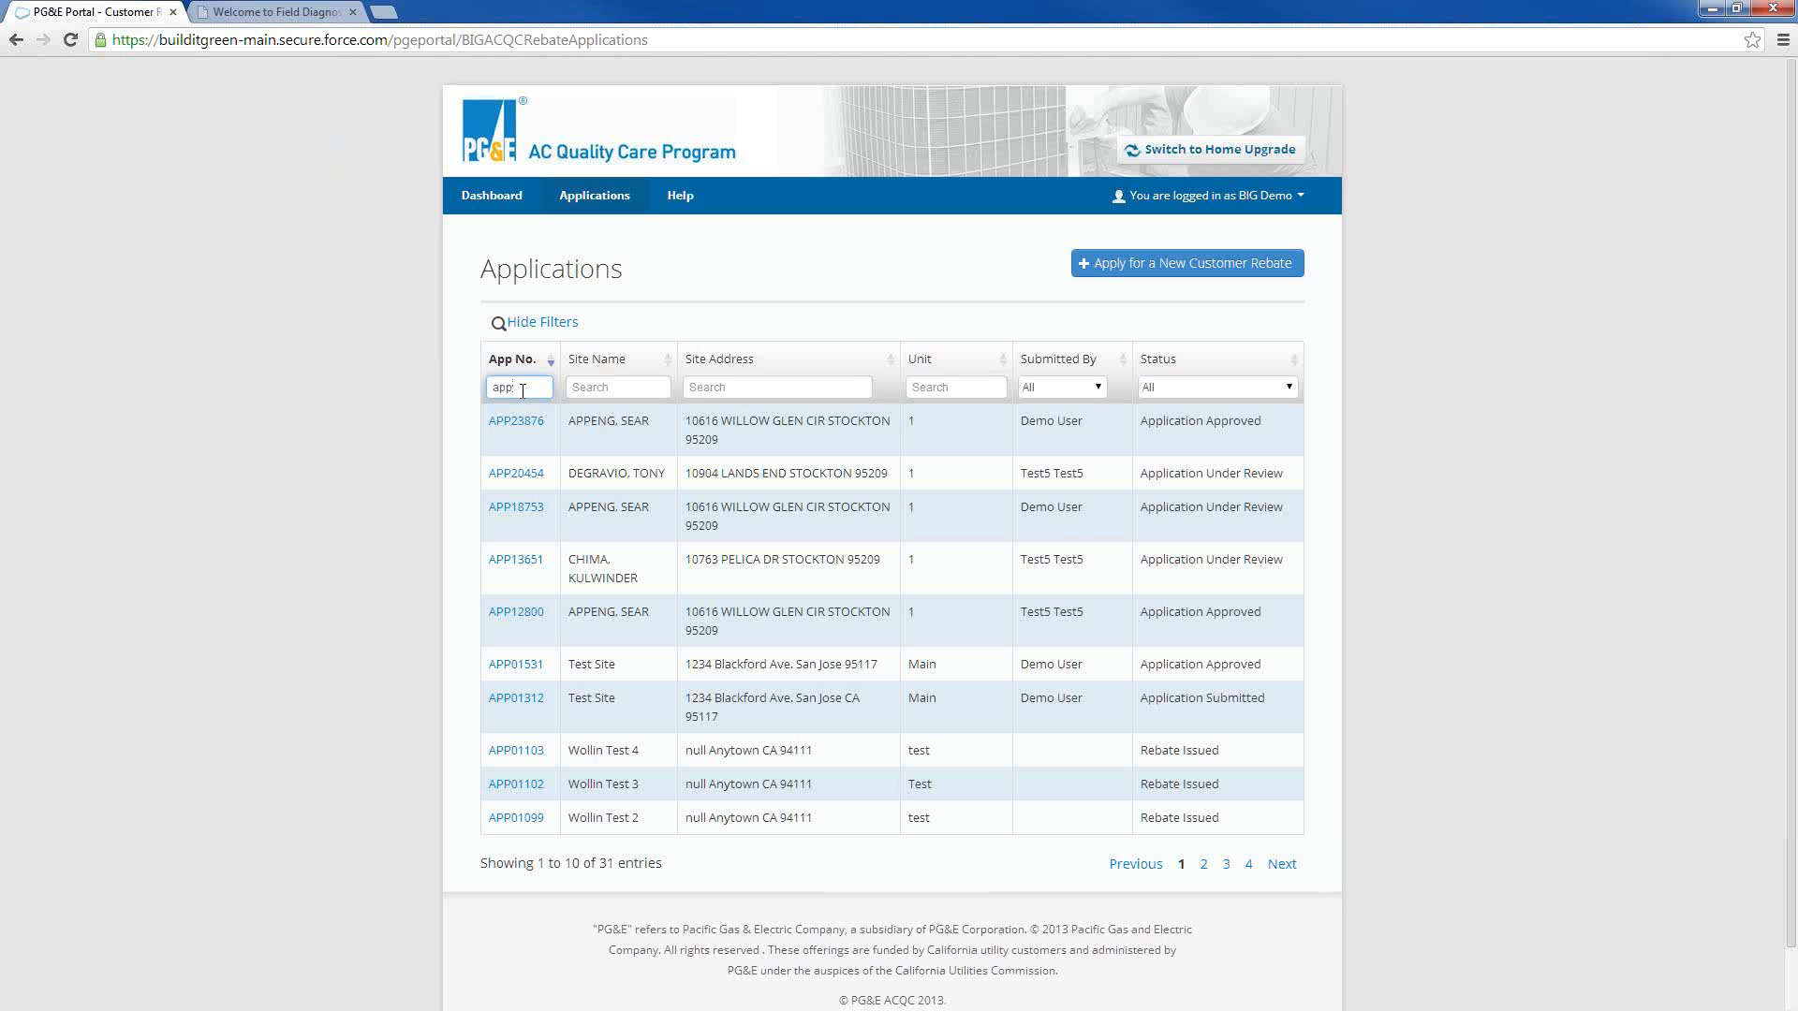
pyautogui.write('2')
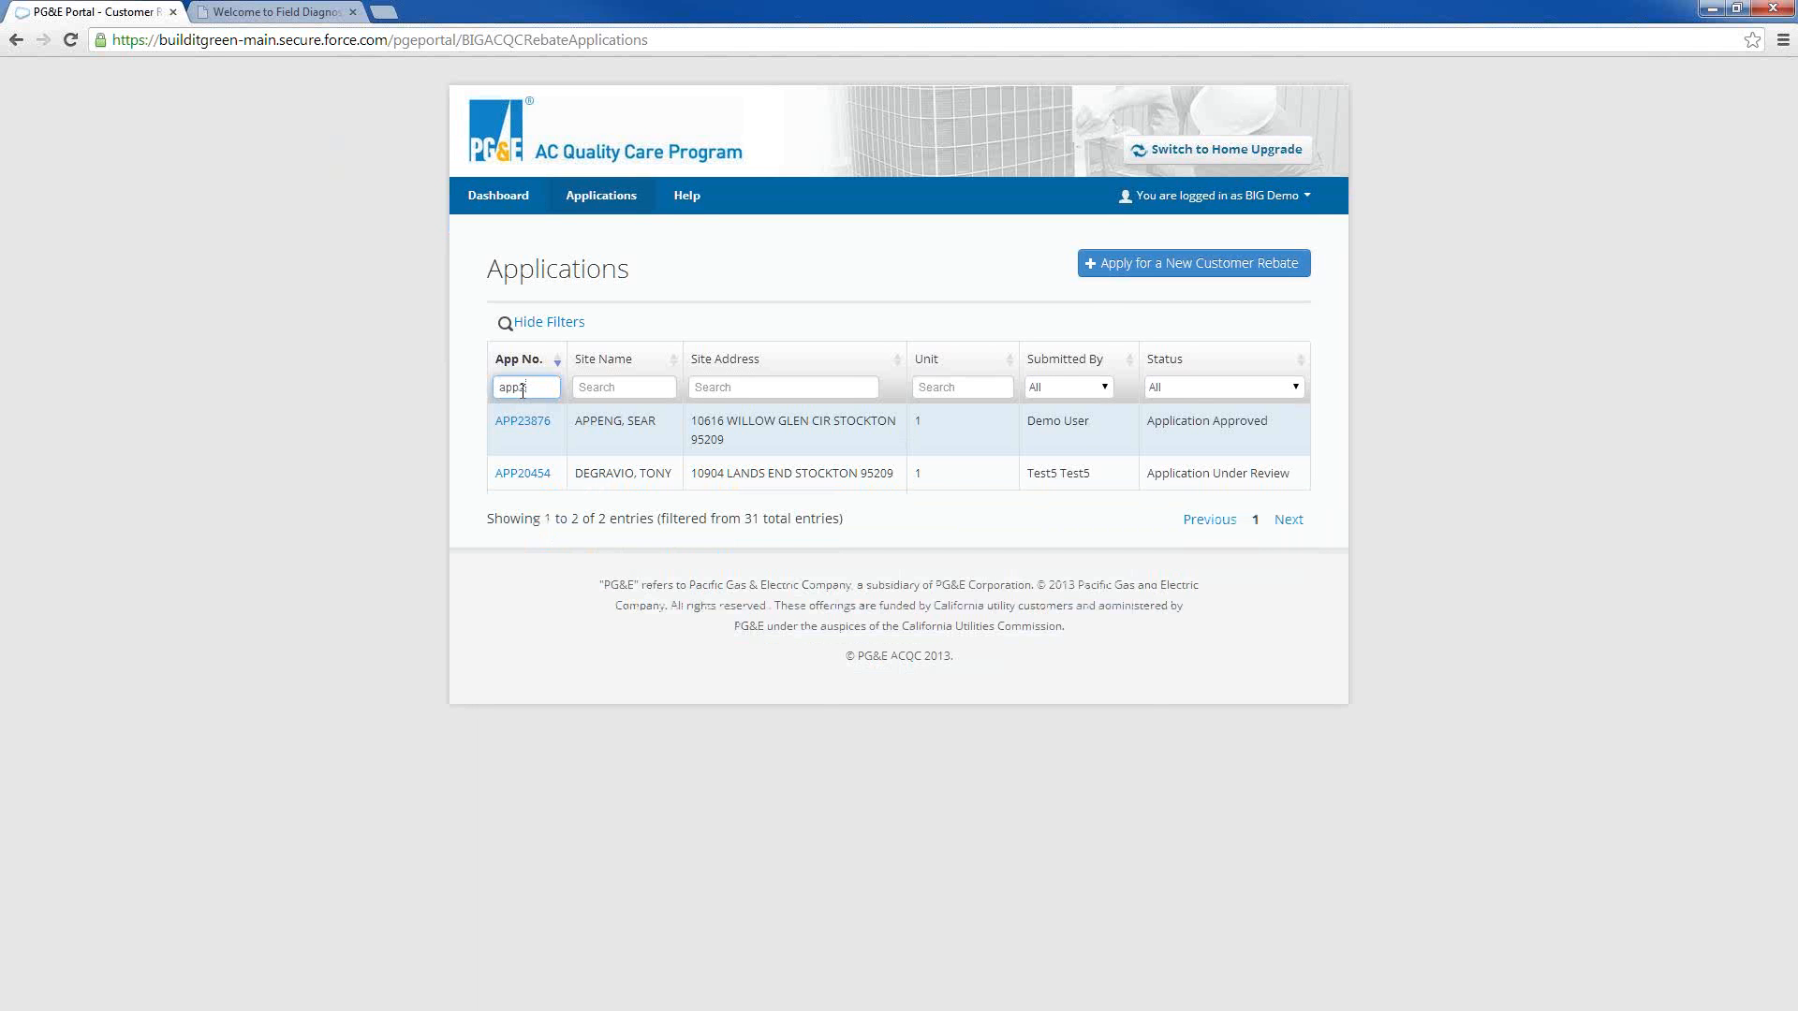
pyautogui.press('BackSpace')
pyautogui.press('BackSpace')
pyautogui.press('BackSpace')
pyautogui.press('BackSpace')
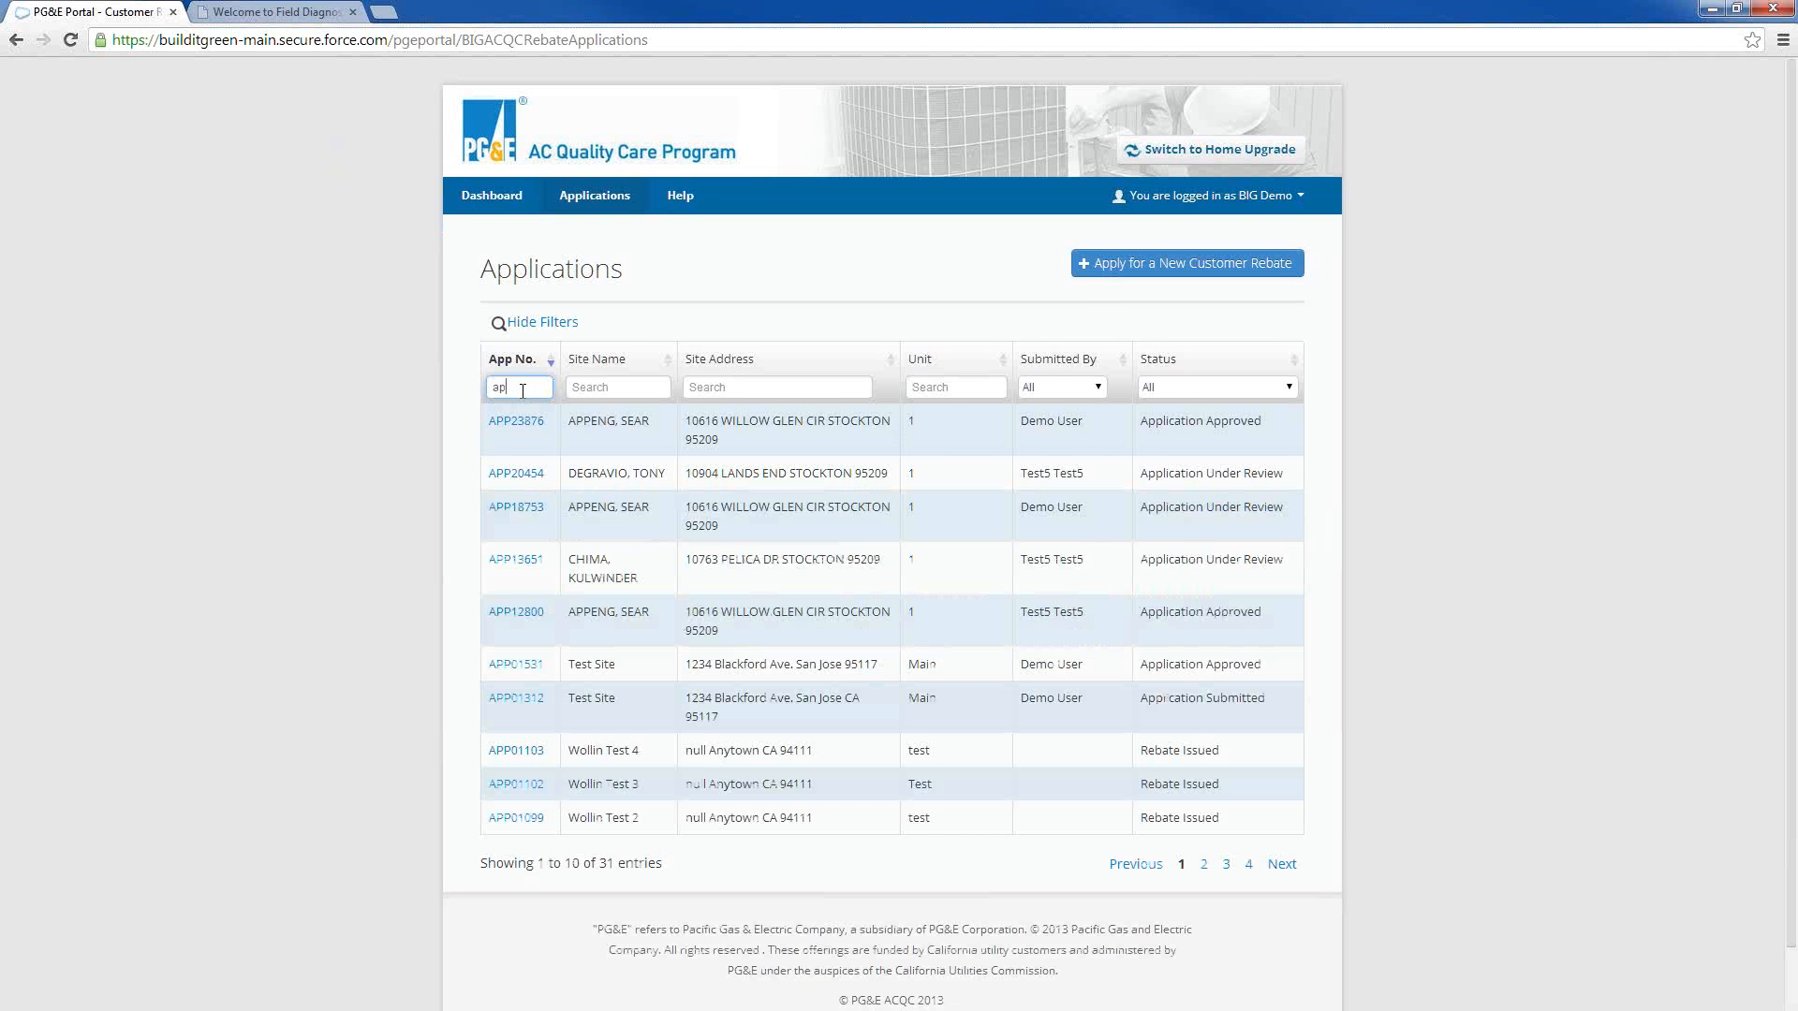
# Filter the applications by Site Address, using the full street number of the first listed site
pyautogui.click(723, 387)
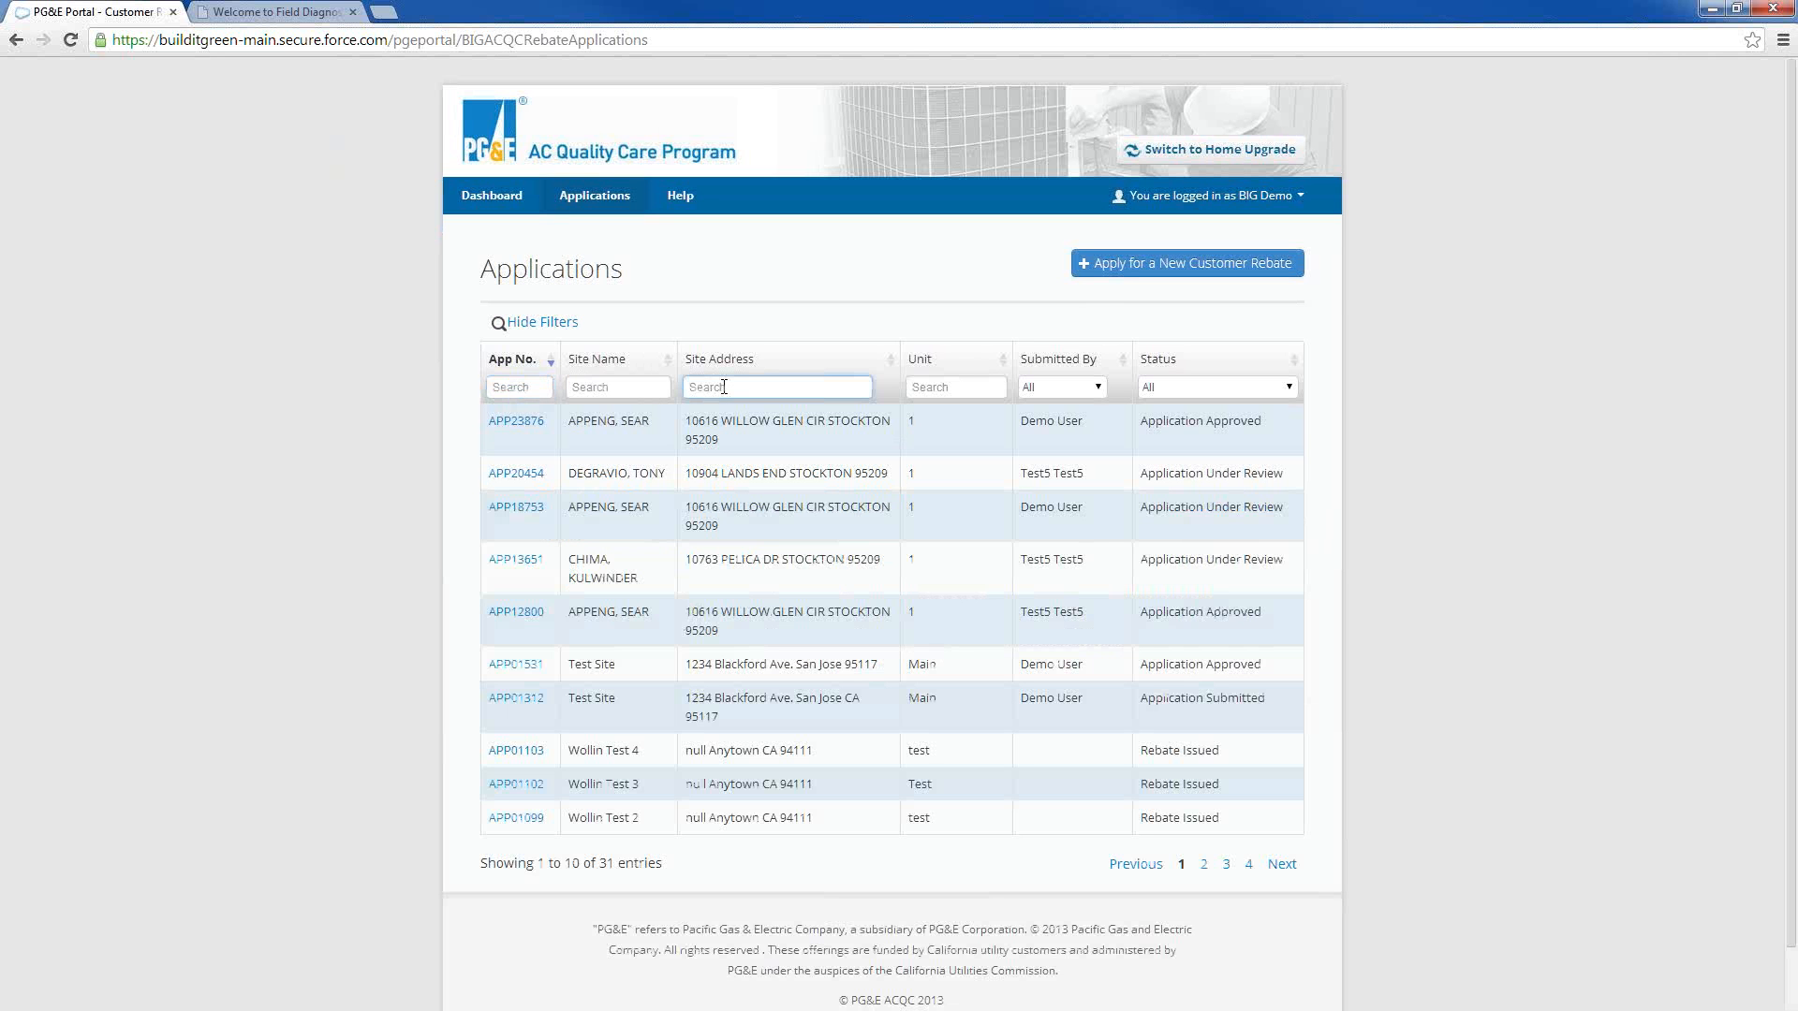
pyautogui.write('12')
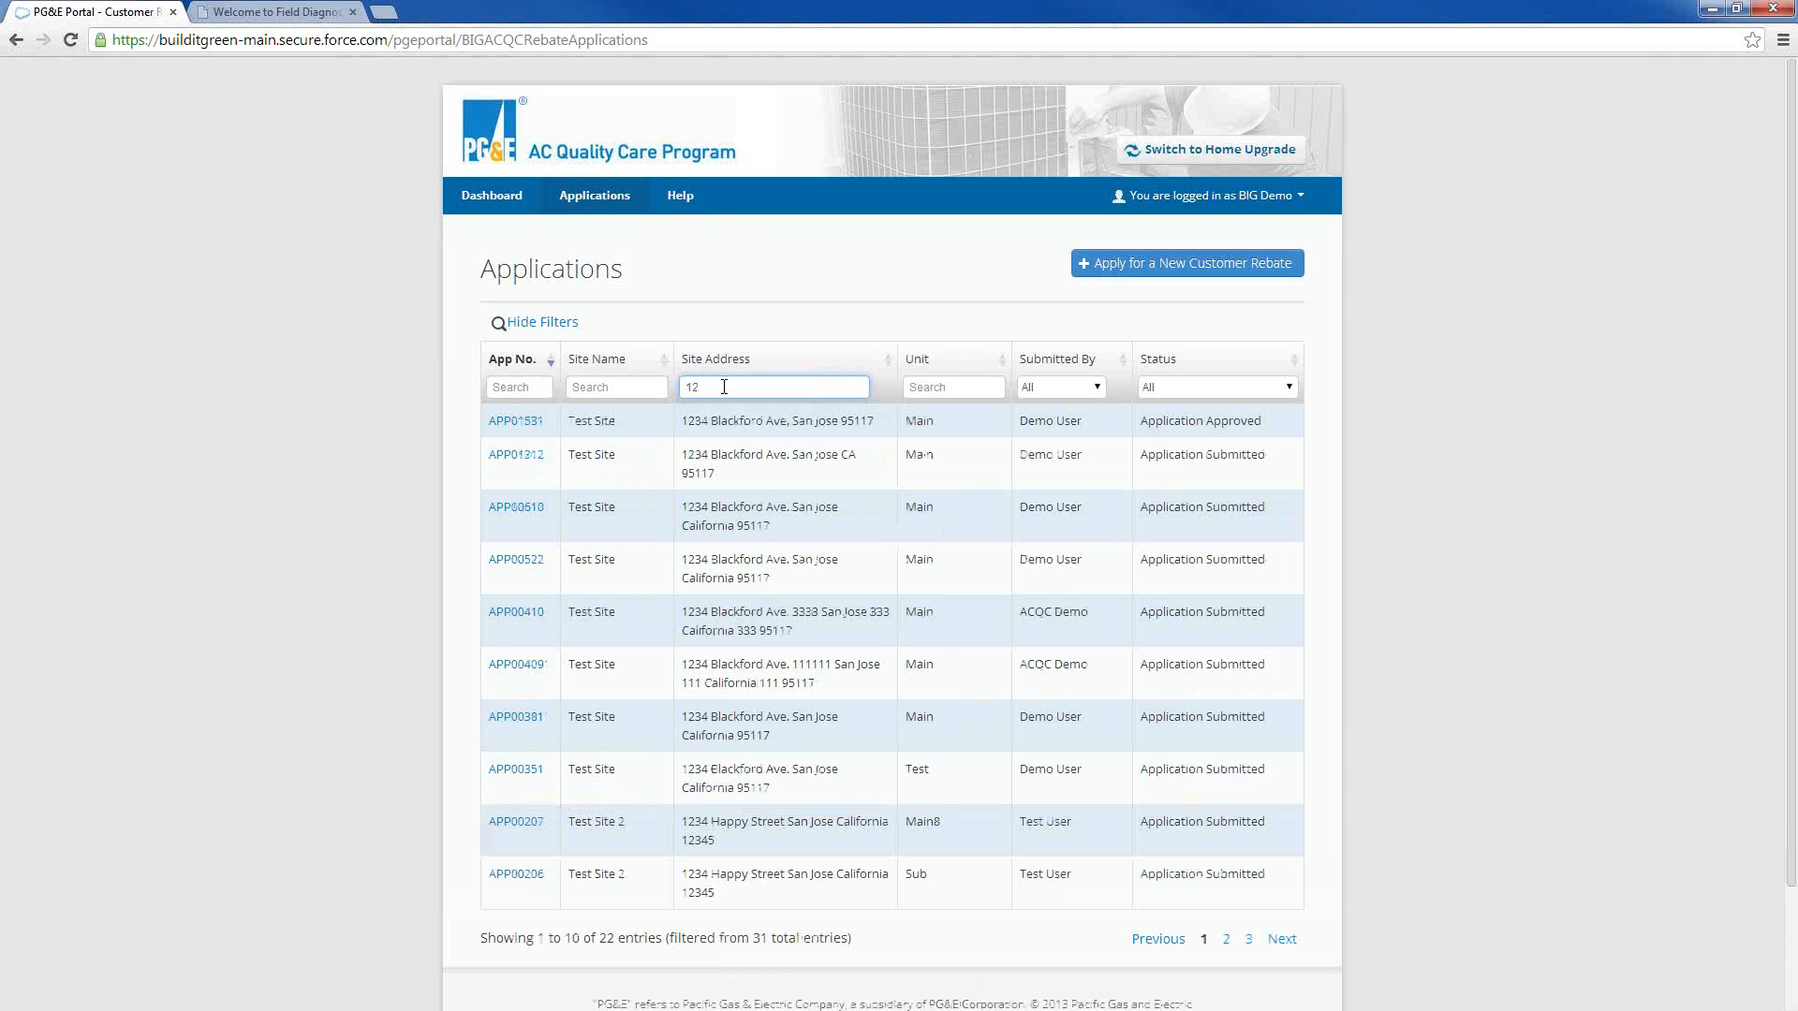
pyautogui.write('4')
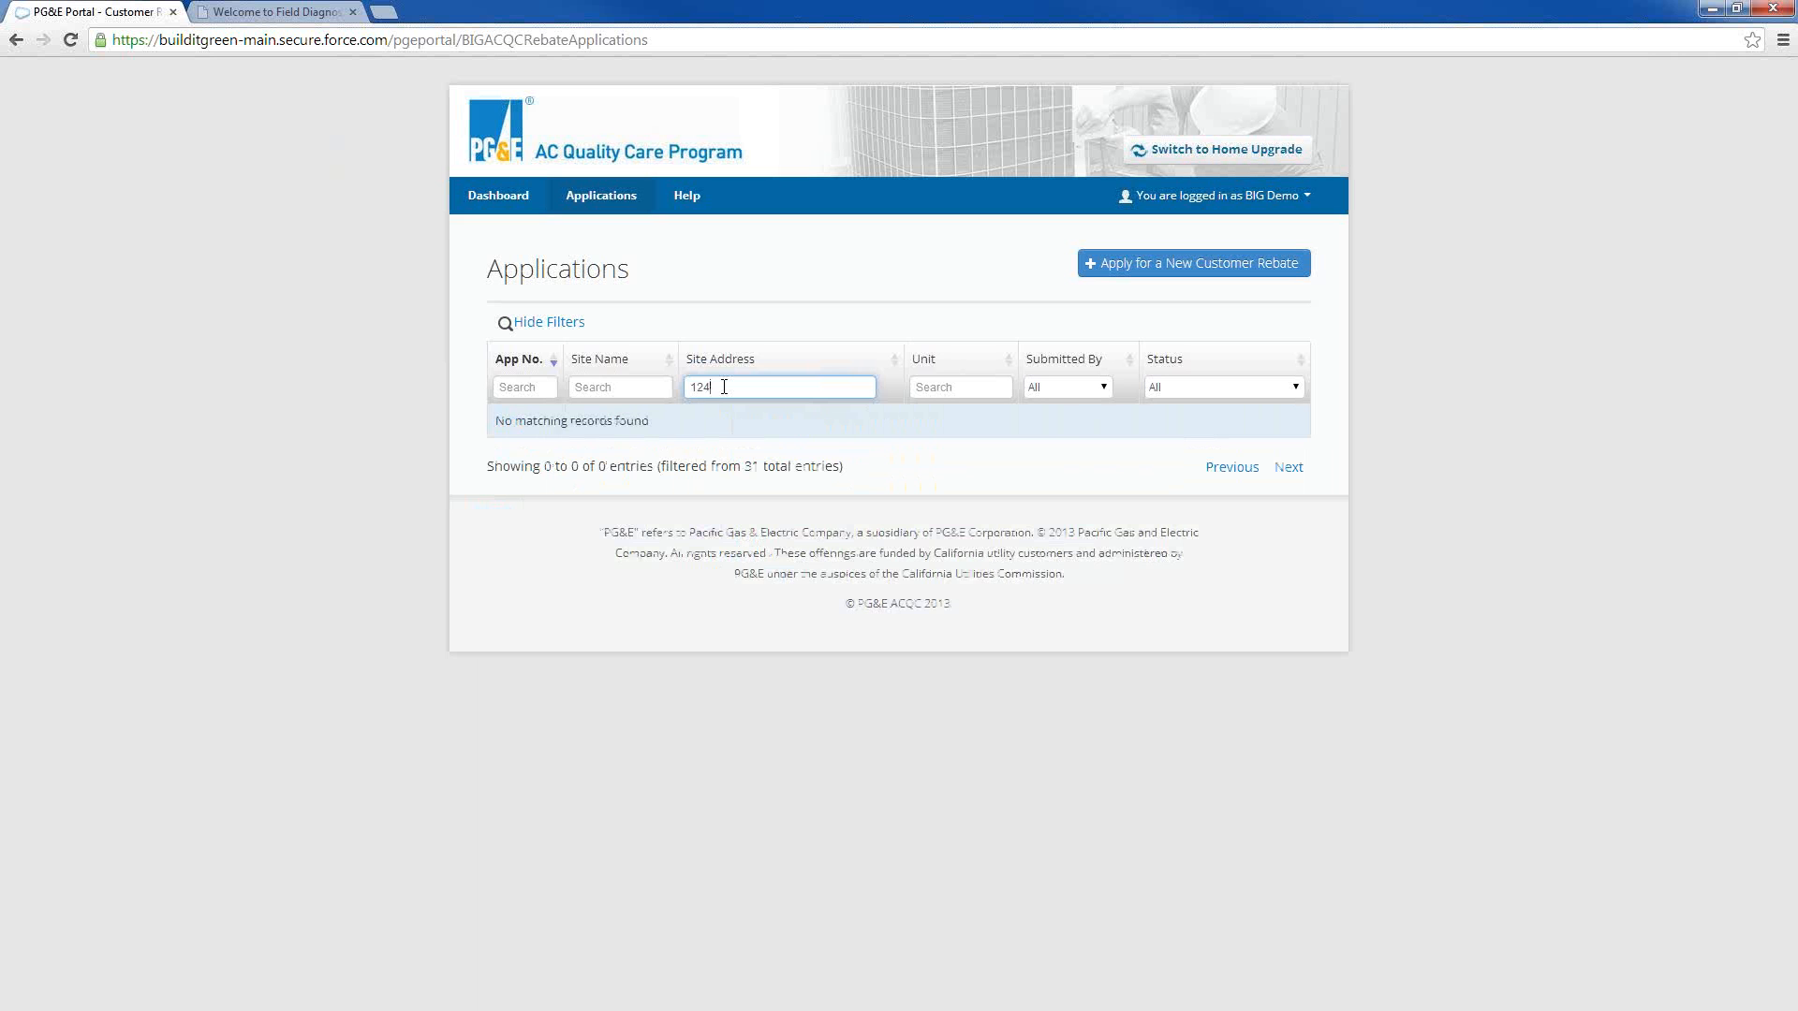
pyautogui.press('BackSpace')
pyautogui.press('BackSpace')
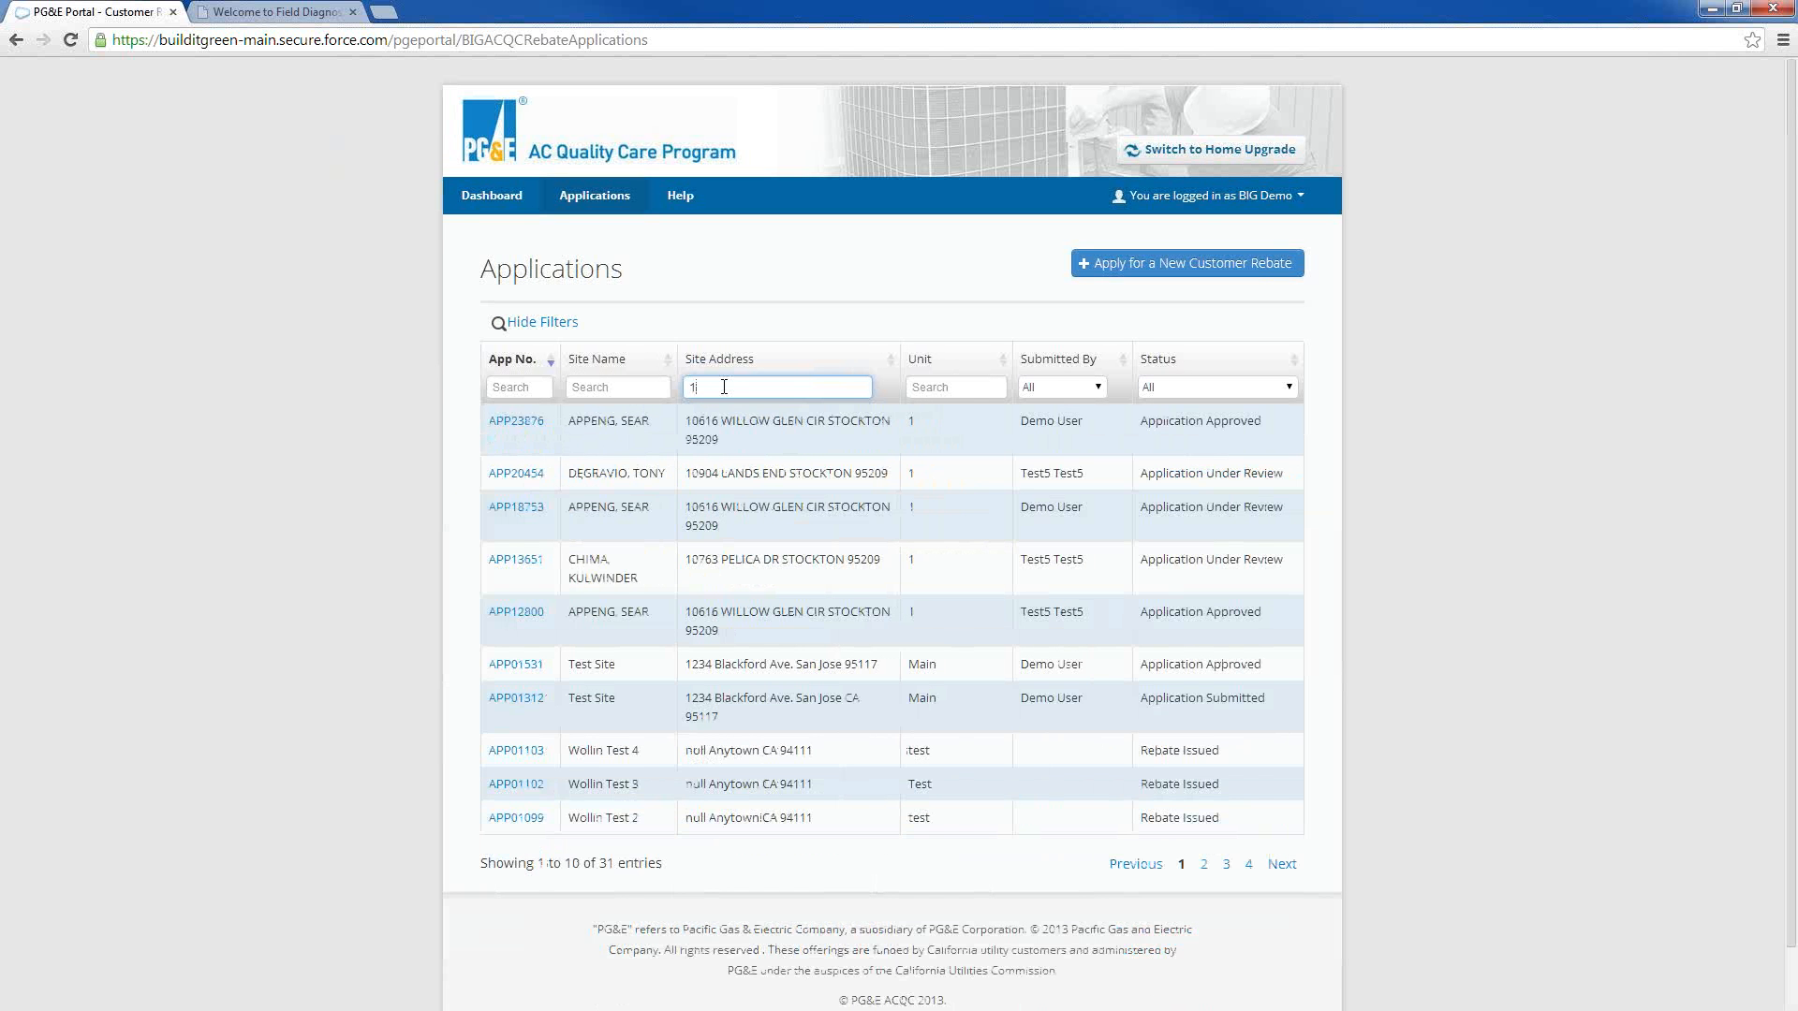
pyautogui.write('0')
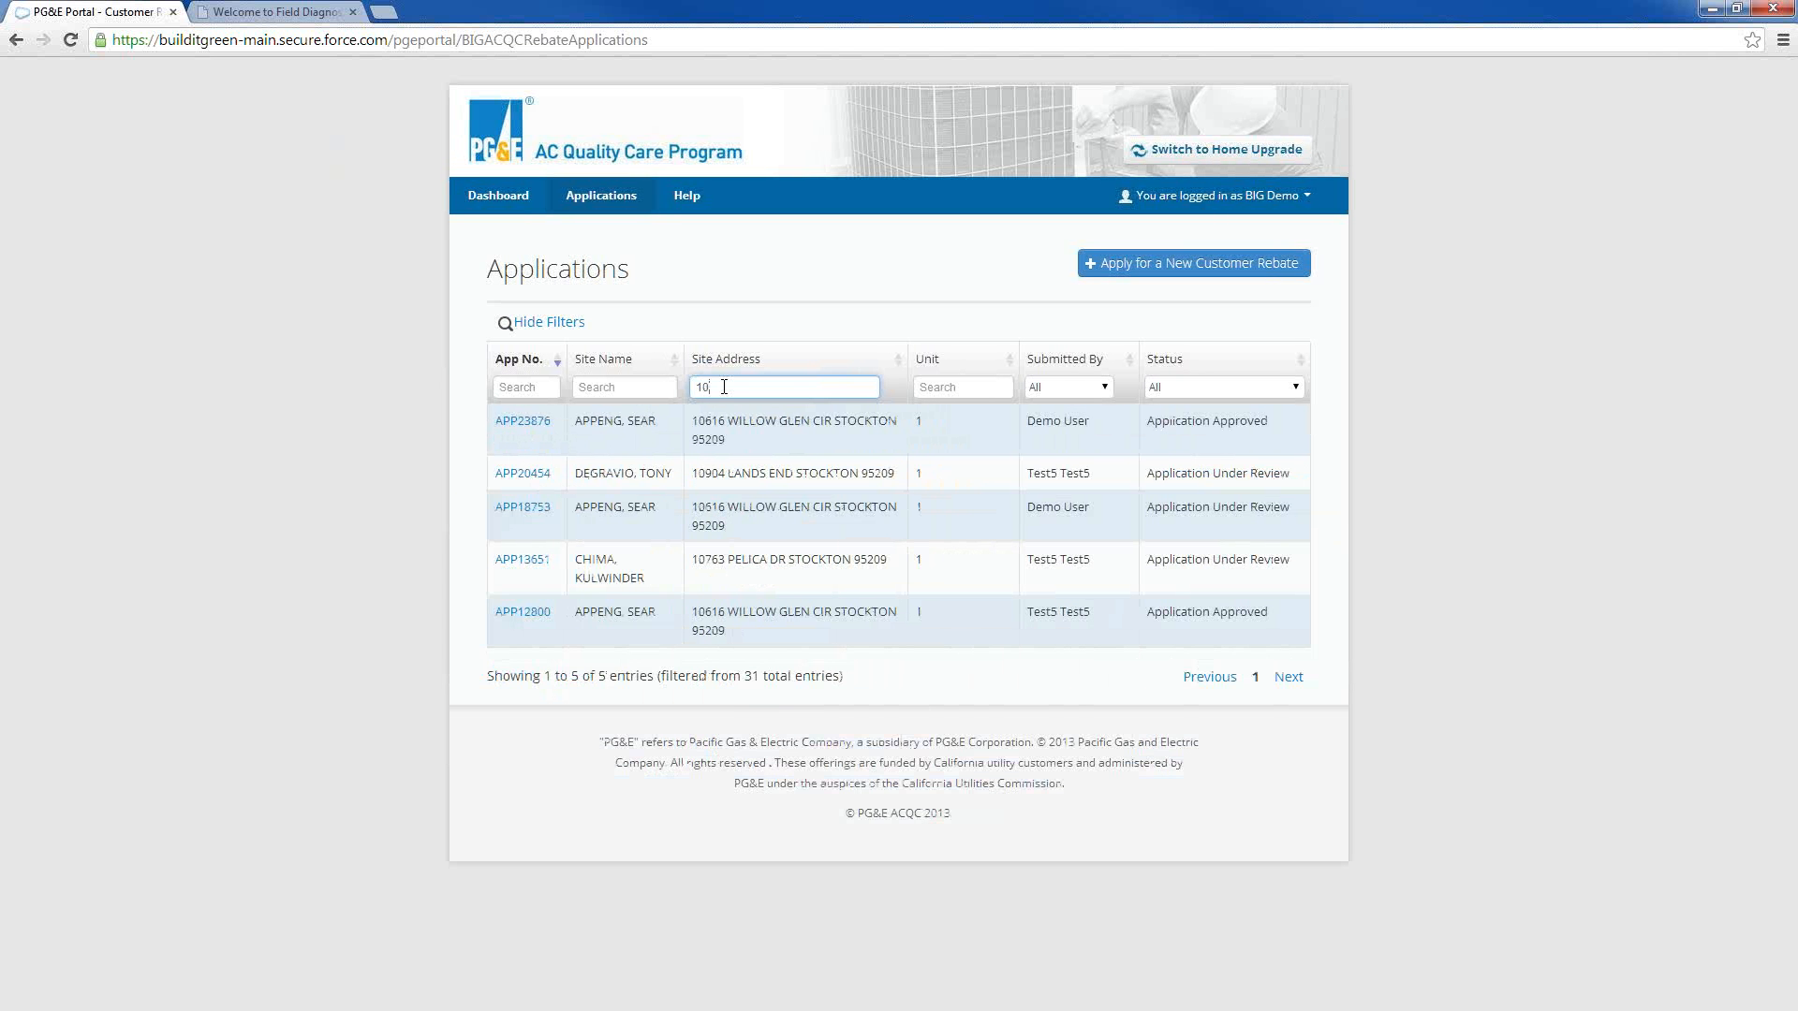
pyautogui.write('616')
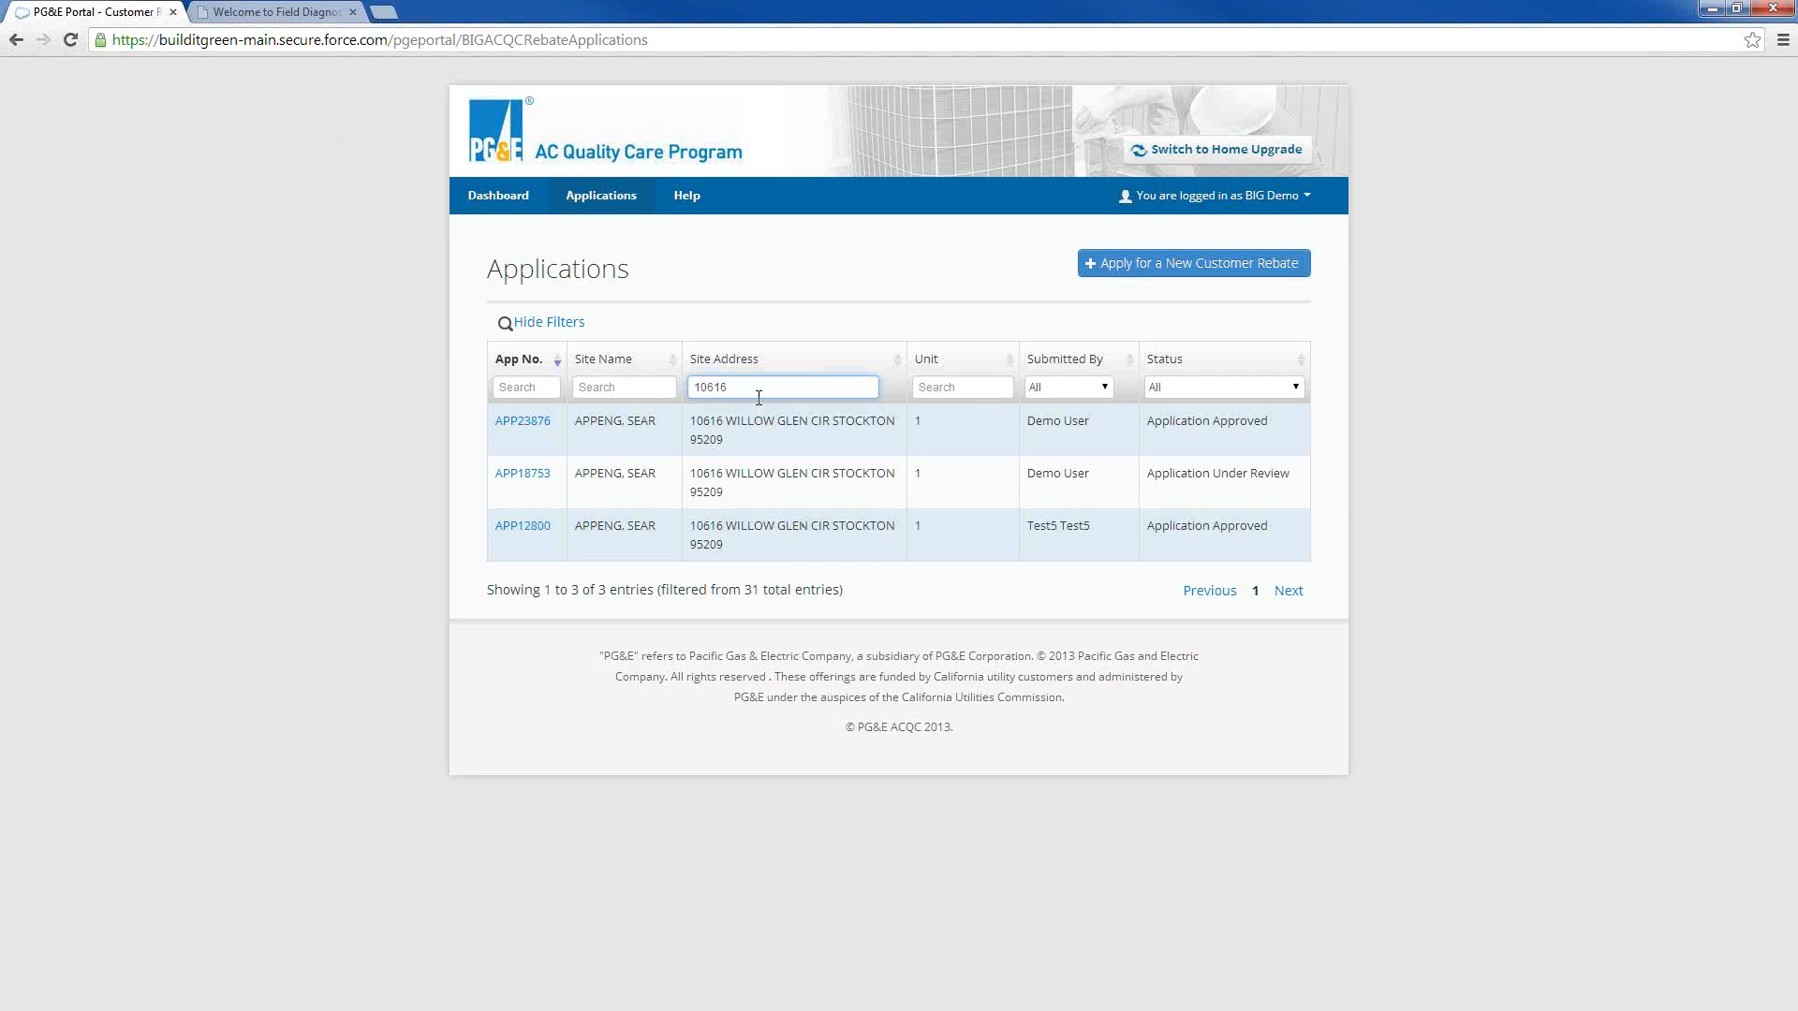
# Filter the applications by Site Address, using the beginning of the first listed site's street name, and clear that filter
pyautogui.moveTo(756, 392); pyautogui.dragTo(667, 401)
pyautogui.write('wil')
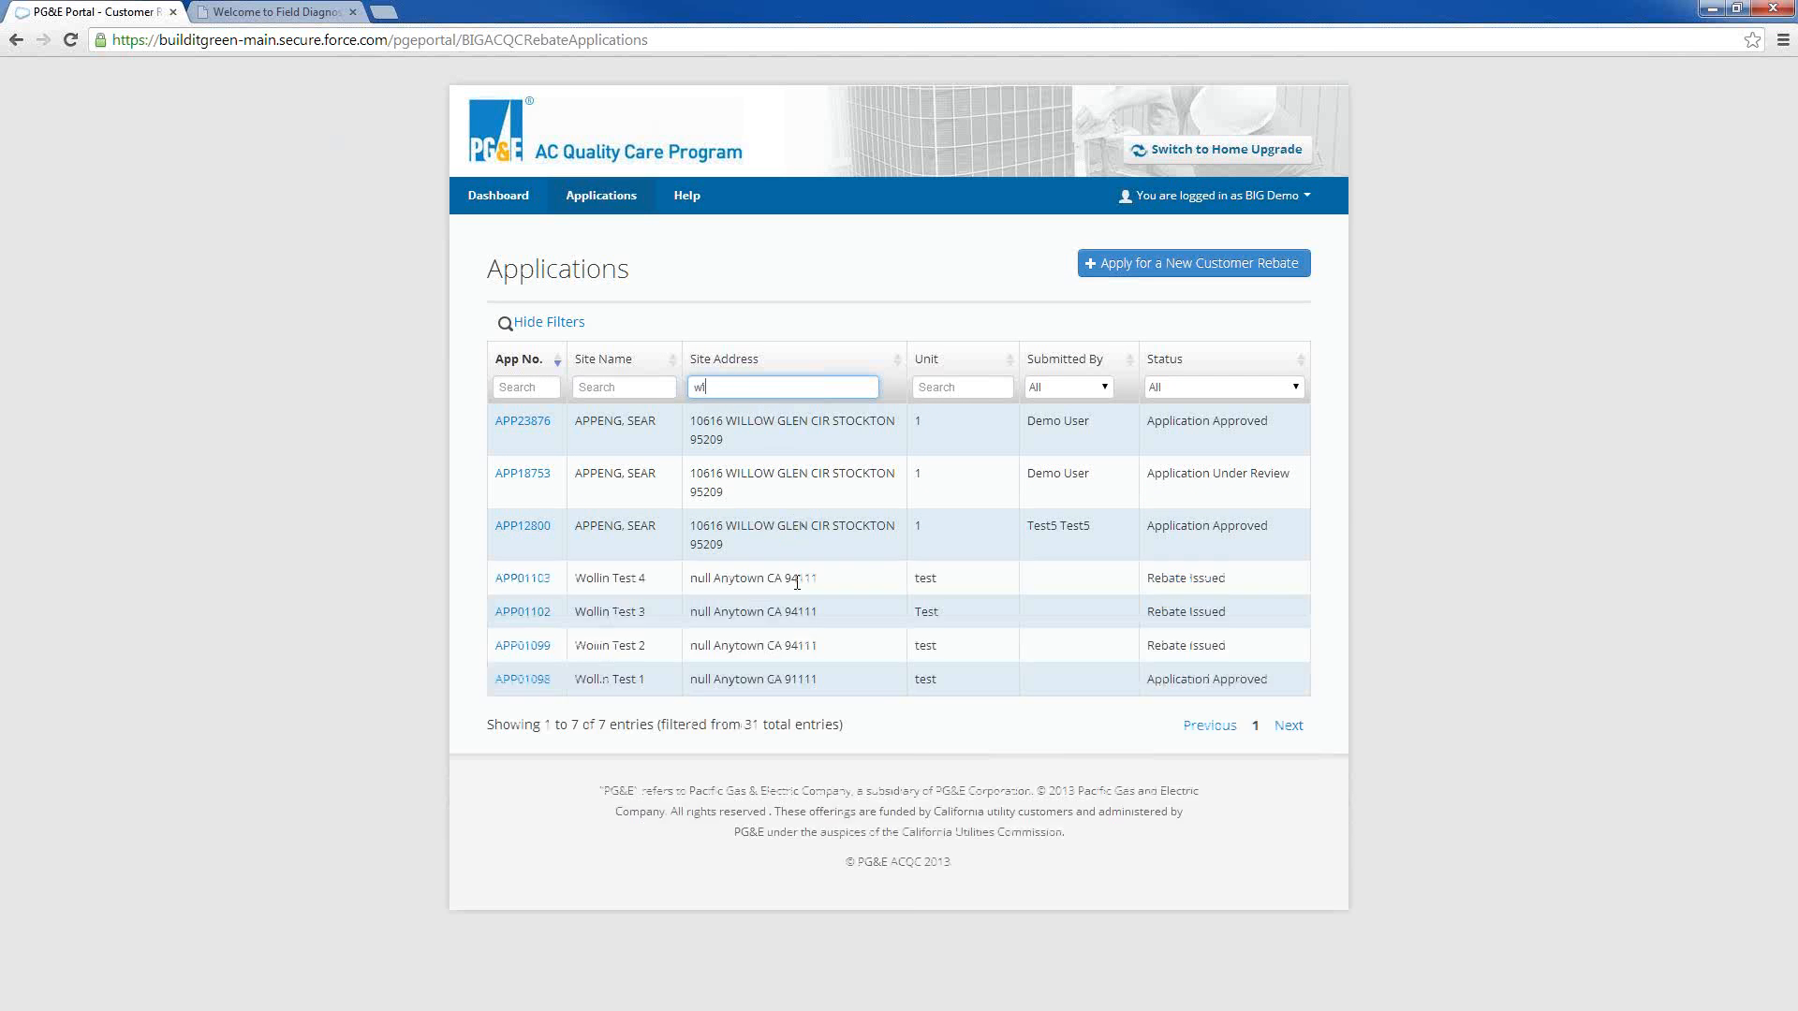
pyautogui.write('l')
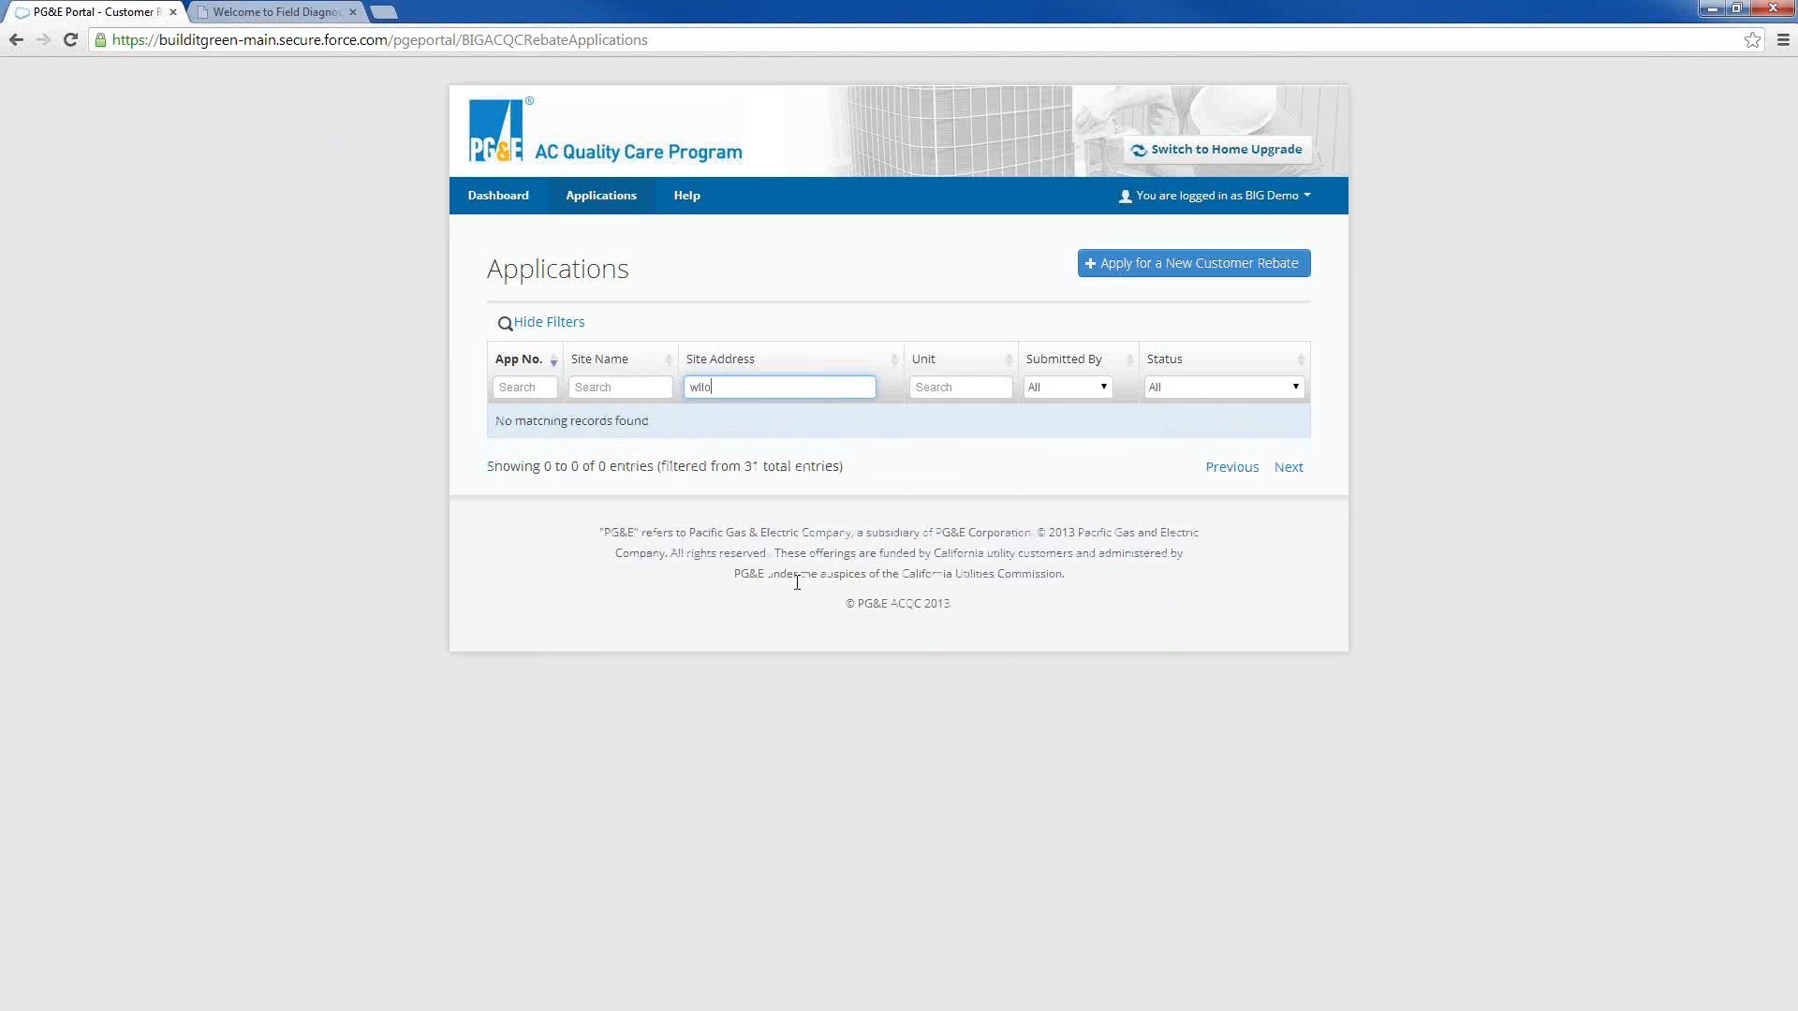
pyautogui.write('o')
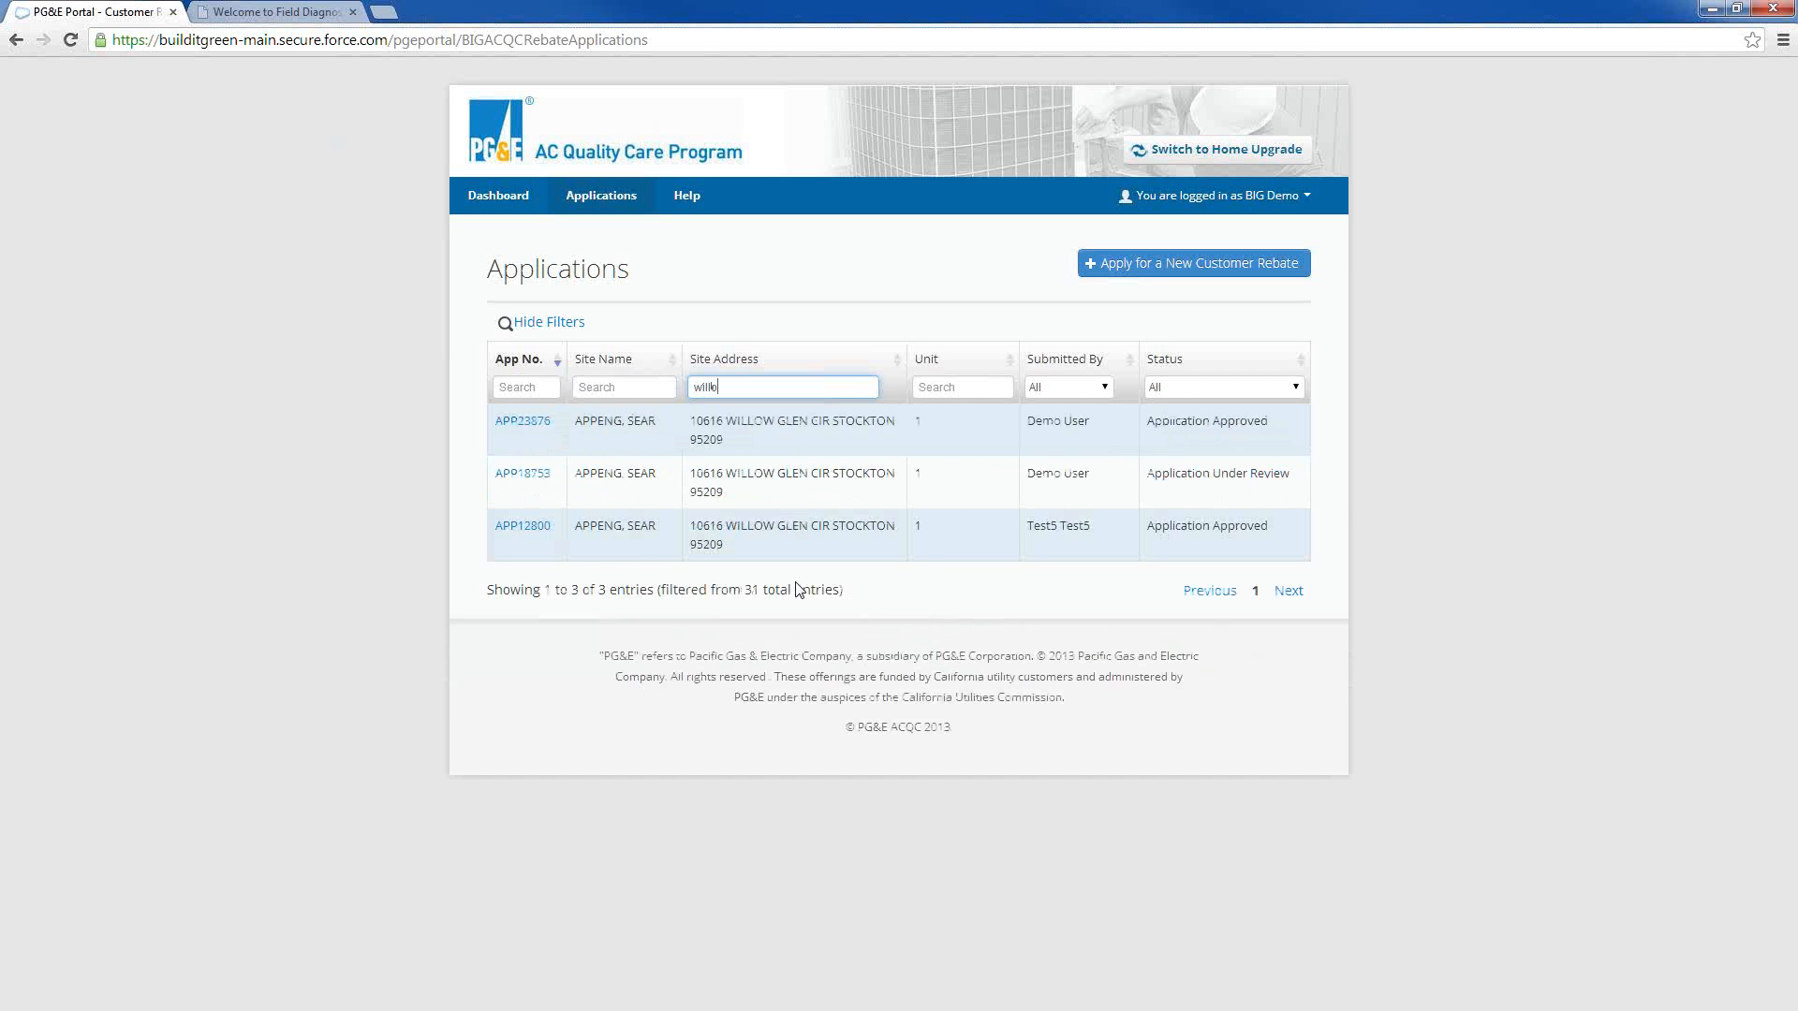
pyautogui.press('BackSpace')
pyautogui.press('BackSpace')
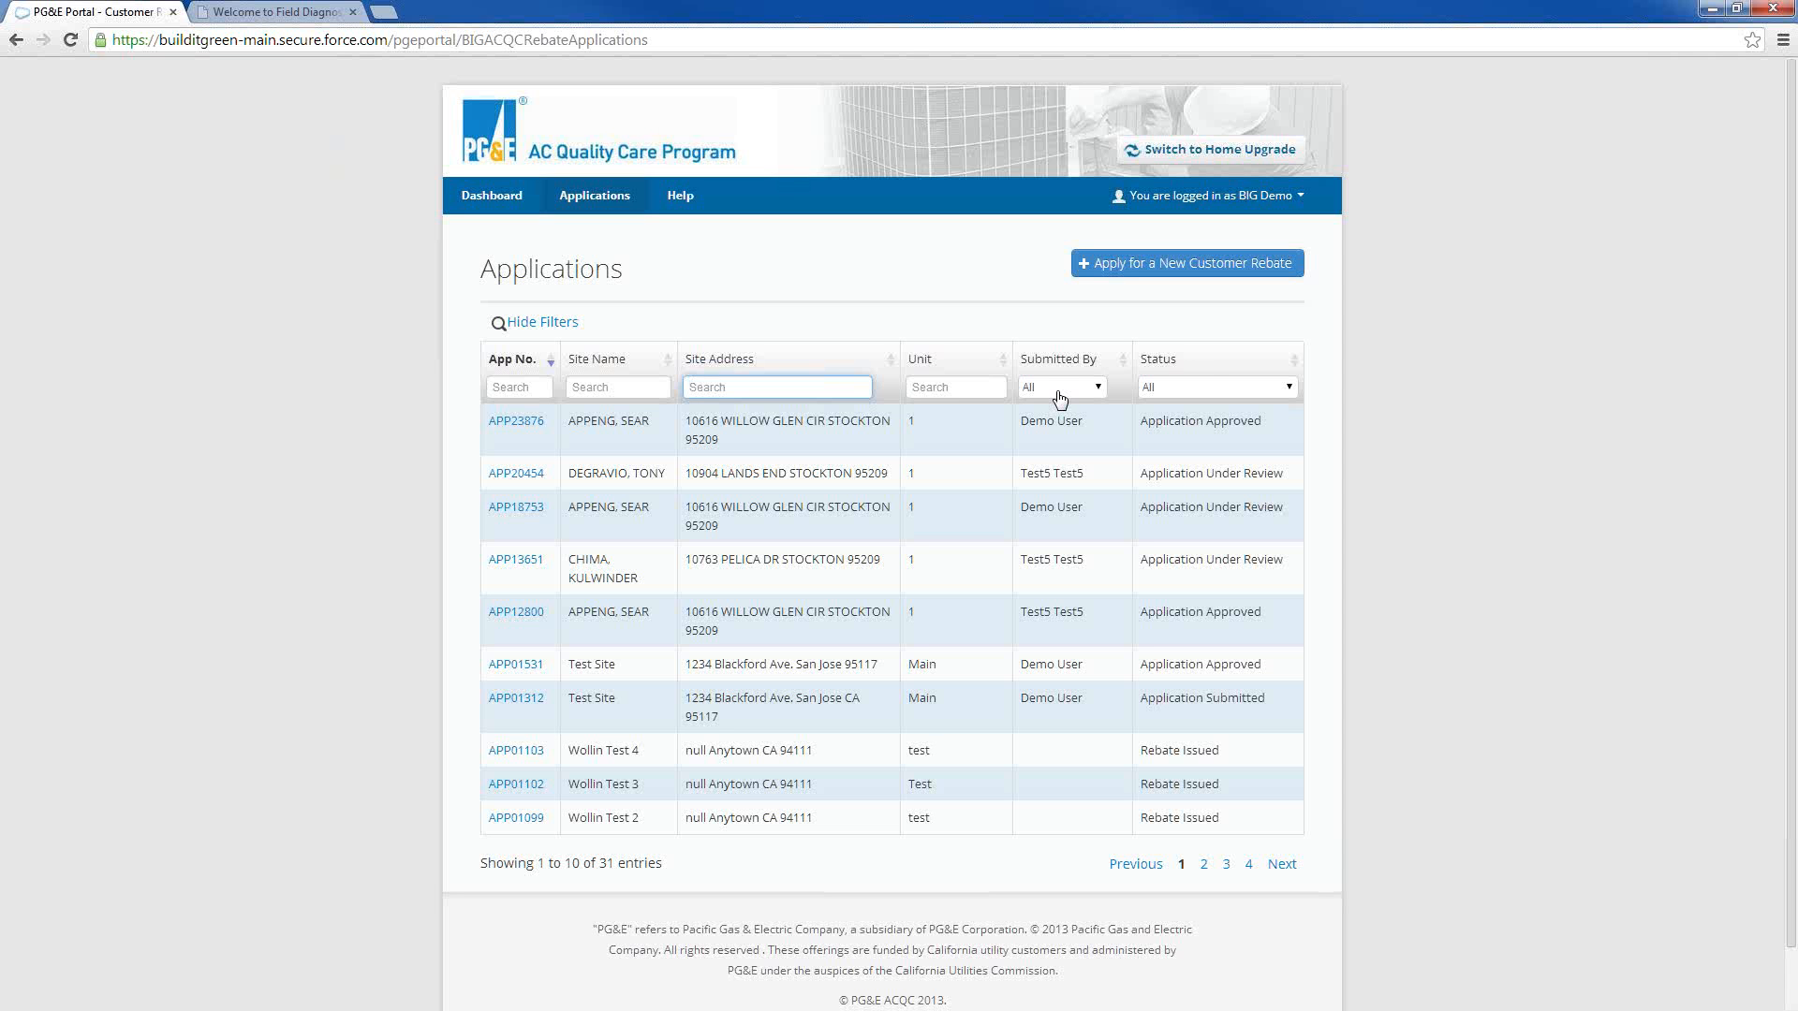
# Filter the applications by the Contractor Action Required status and open the matching application
pyautogui.click(1290, 391)
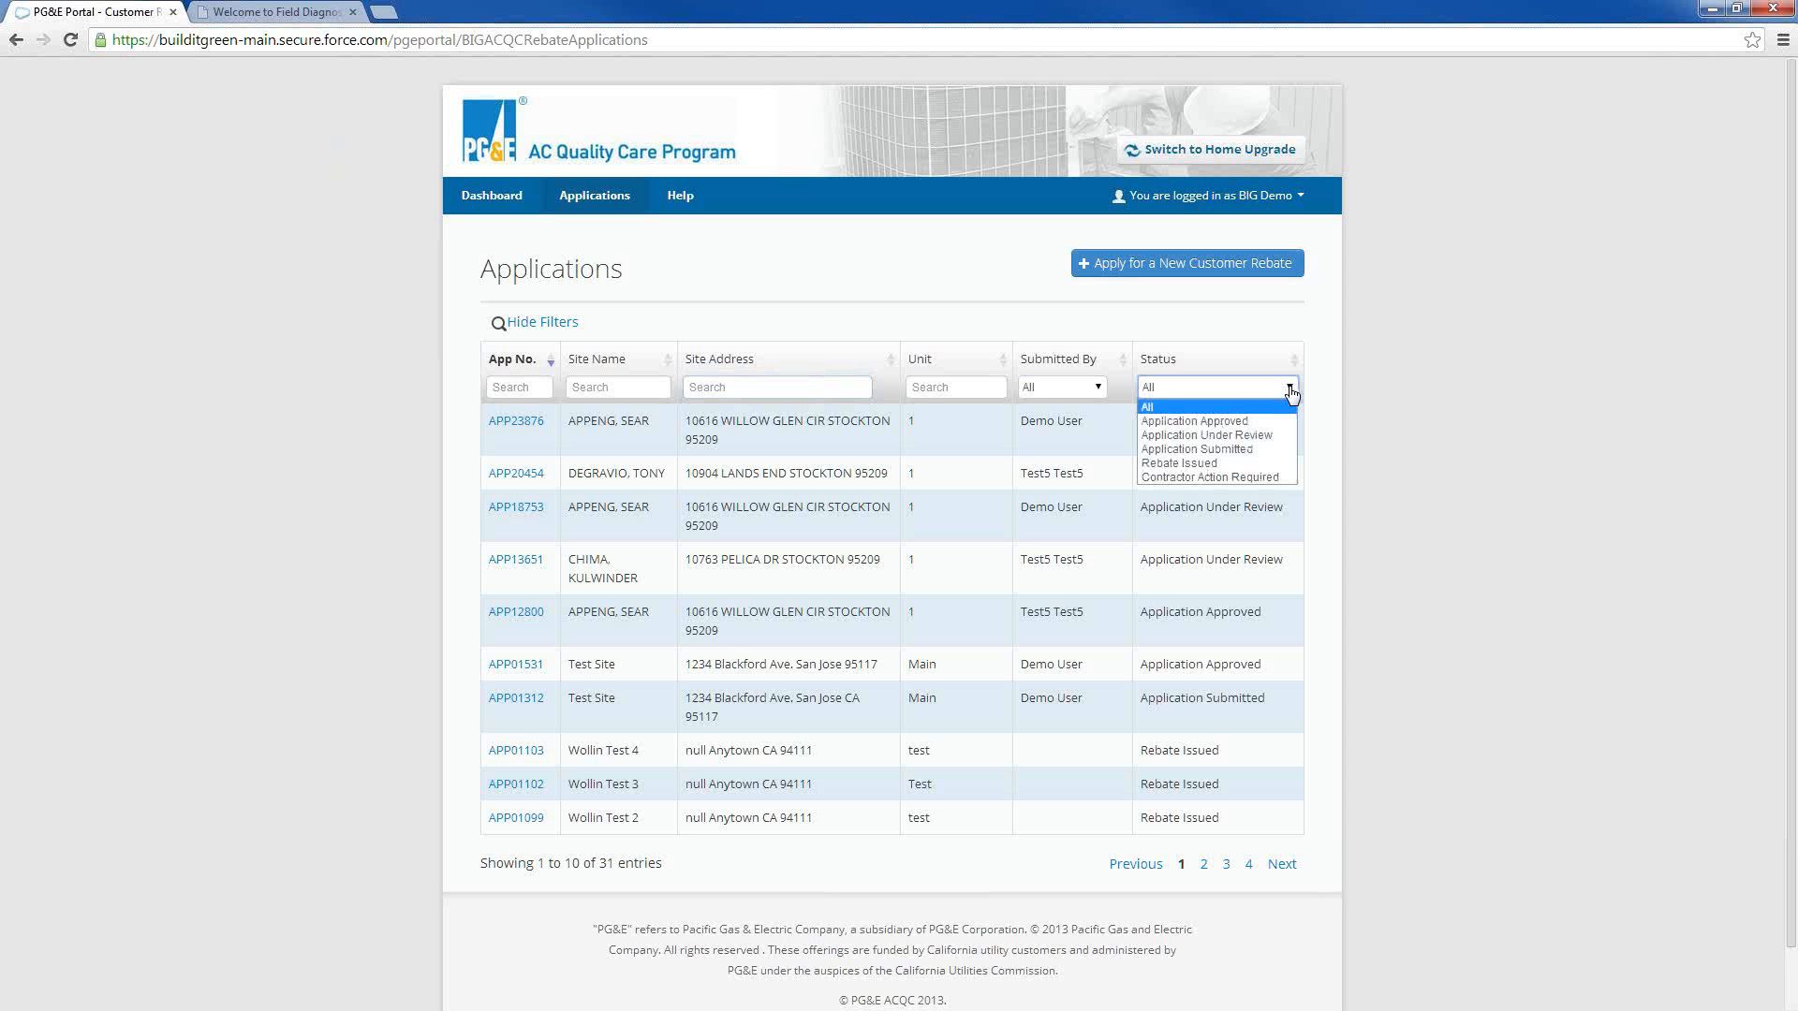
pyautogui.click(1210, 477)
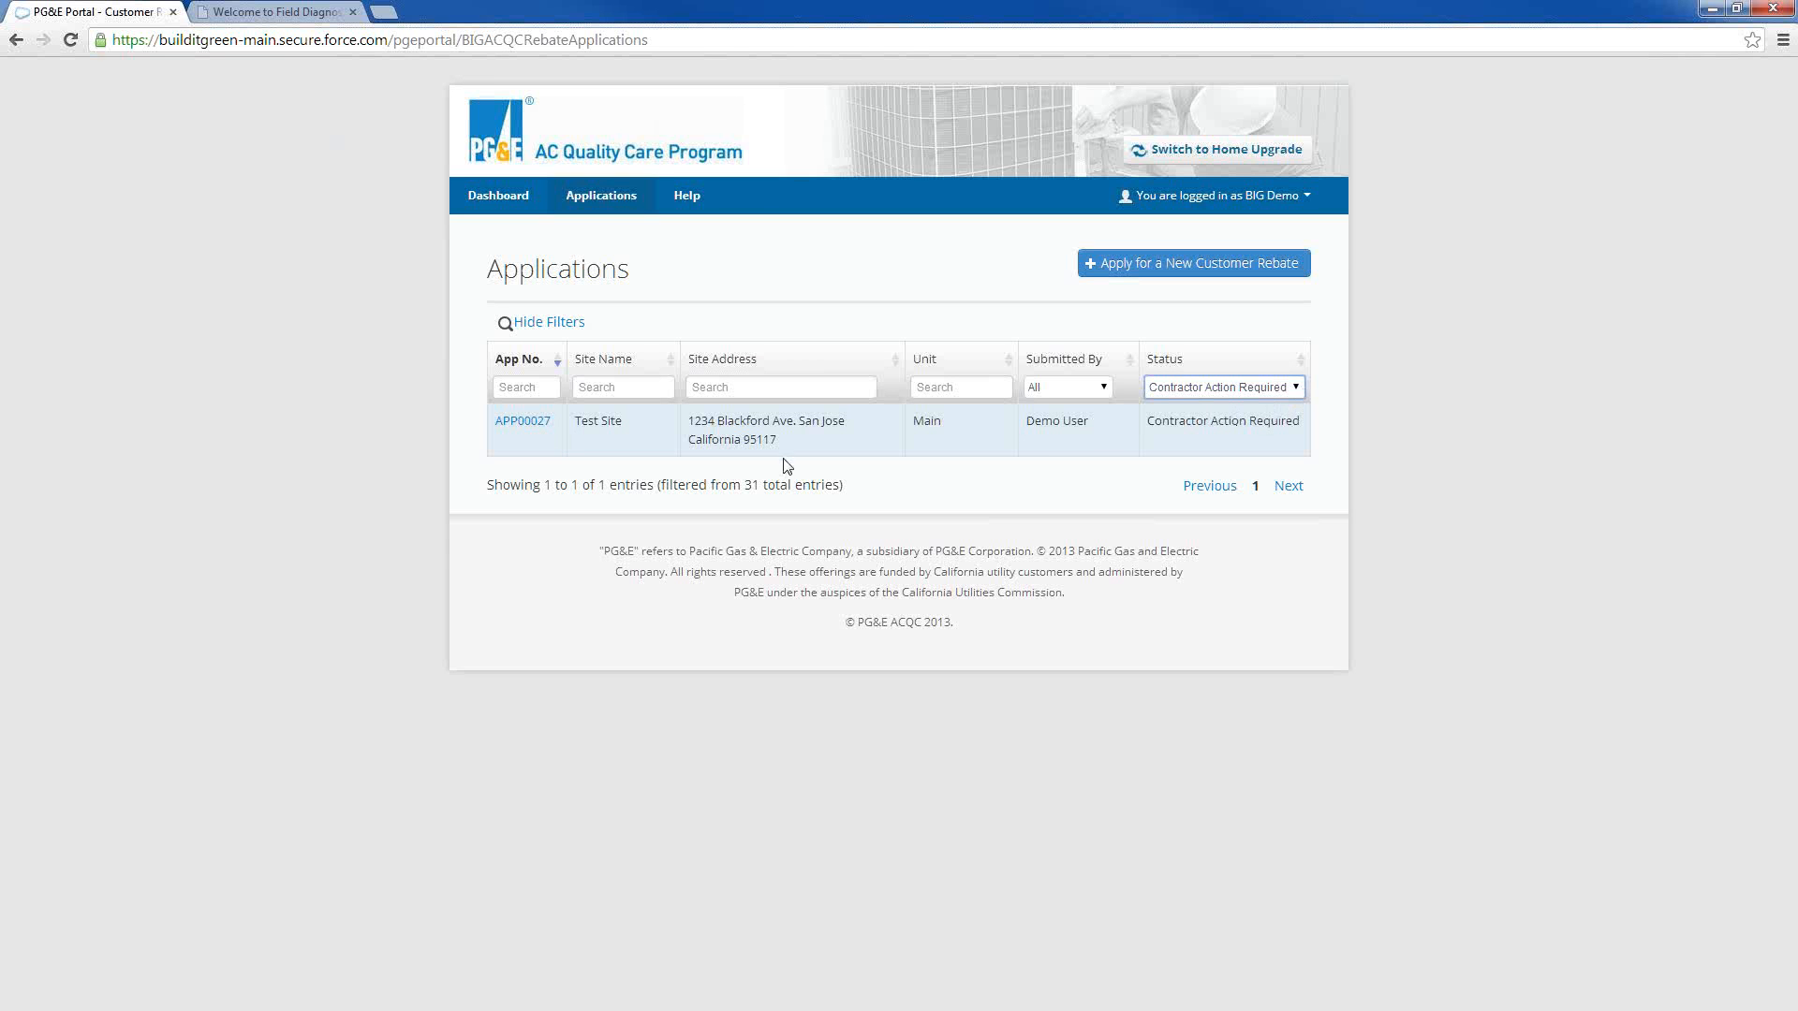
pyautogui.click(529, 427)
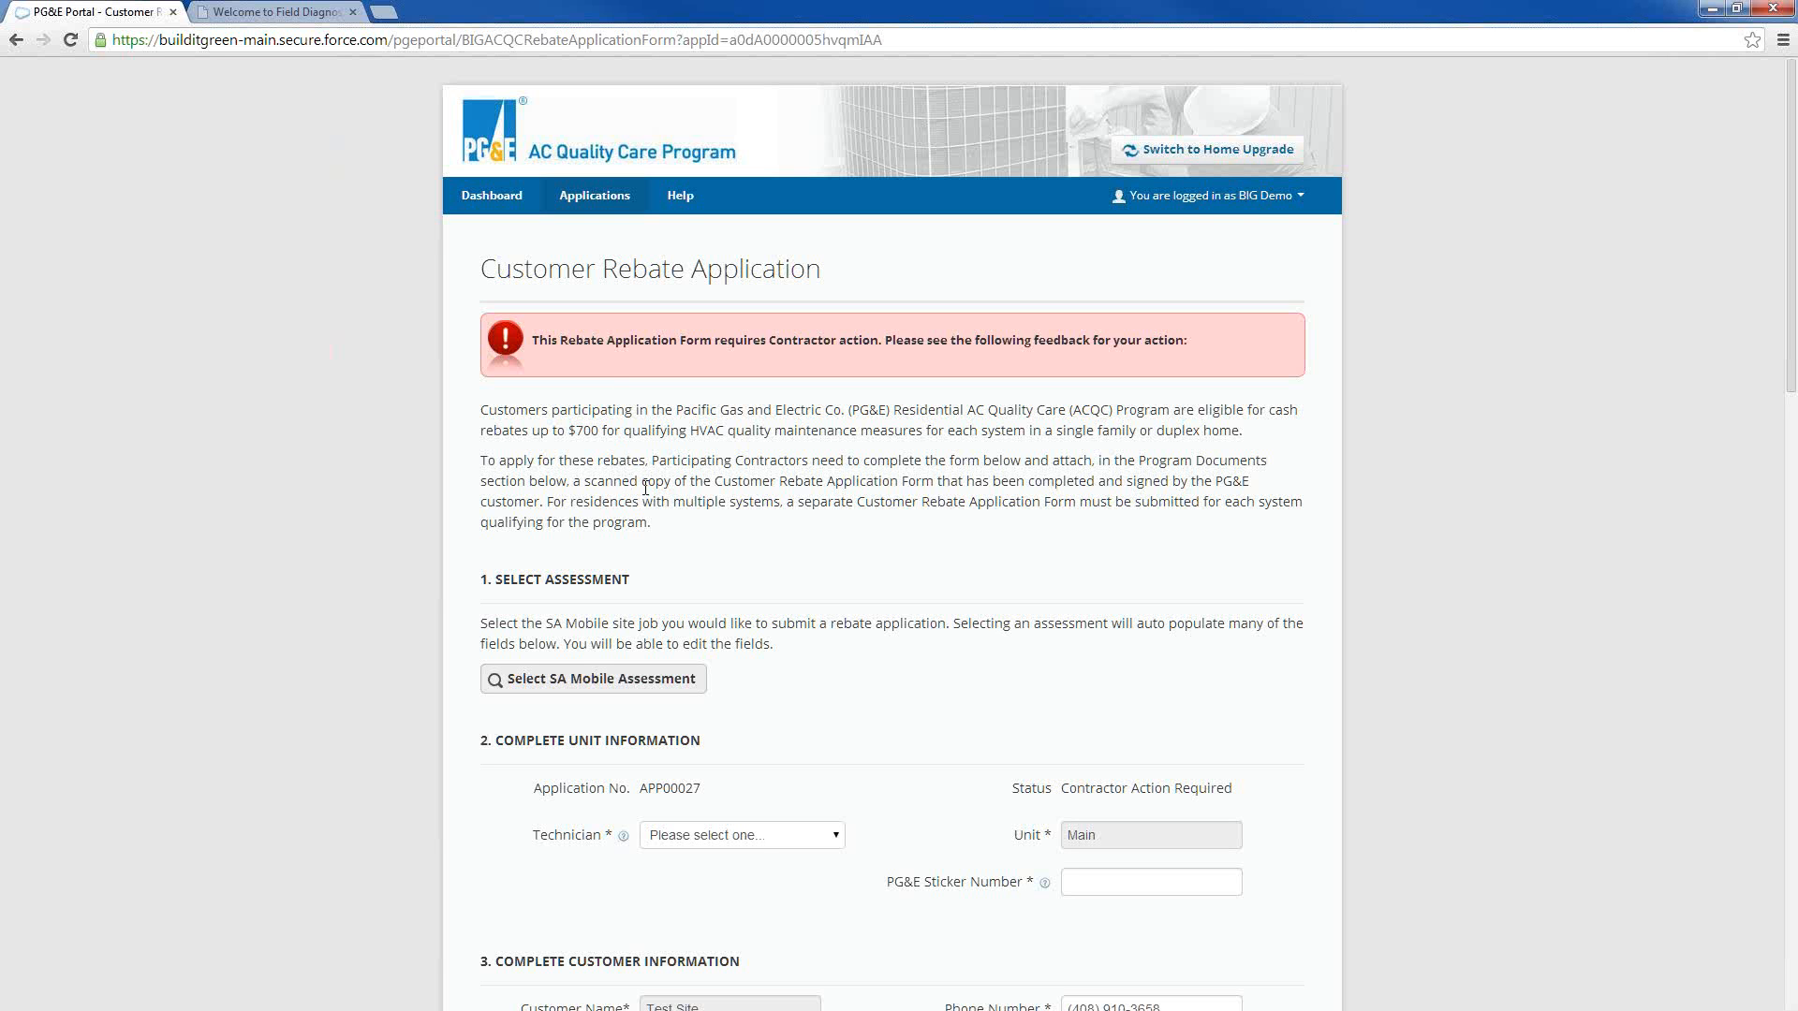
# Review the contractor feedback notice and the assessment, unit and customer sections of the Customer Rebate Application, and return to the applications list
pyautogui.scroll(-1, 679, 404)
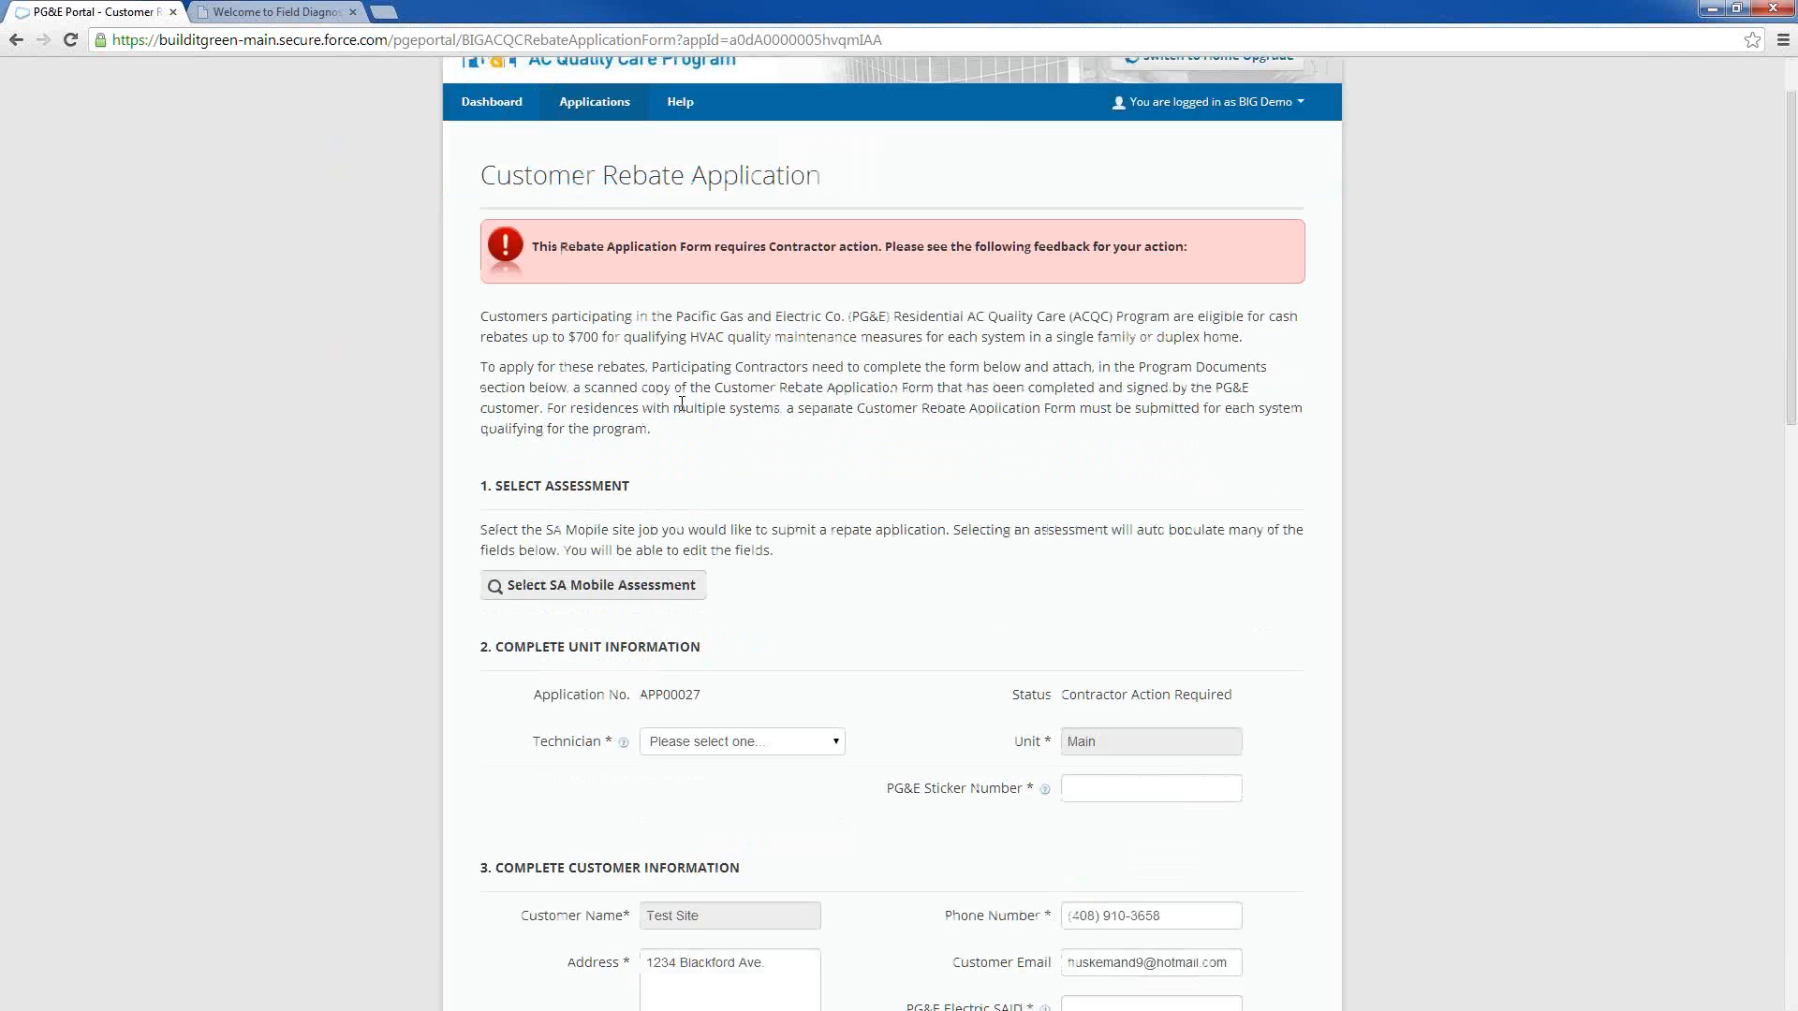
pyautogui.scroll(1, 682, 403)
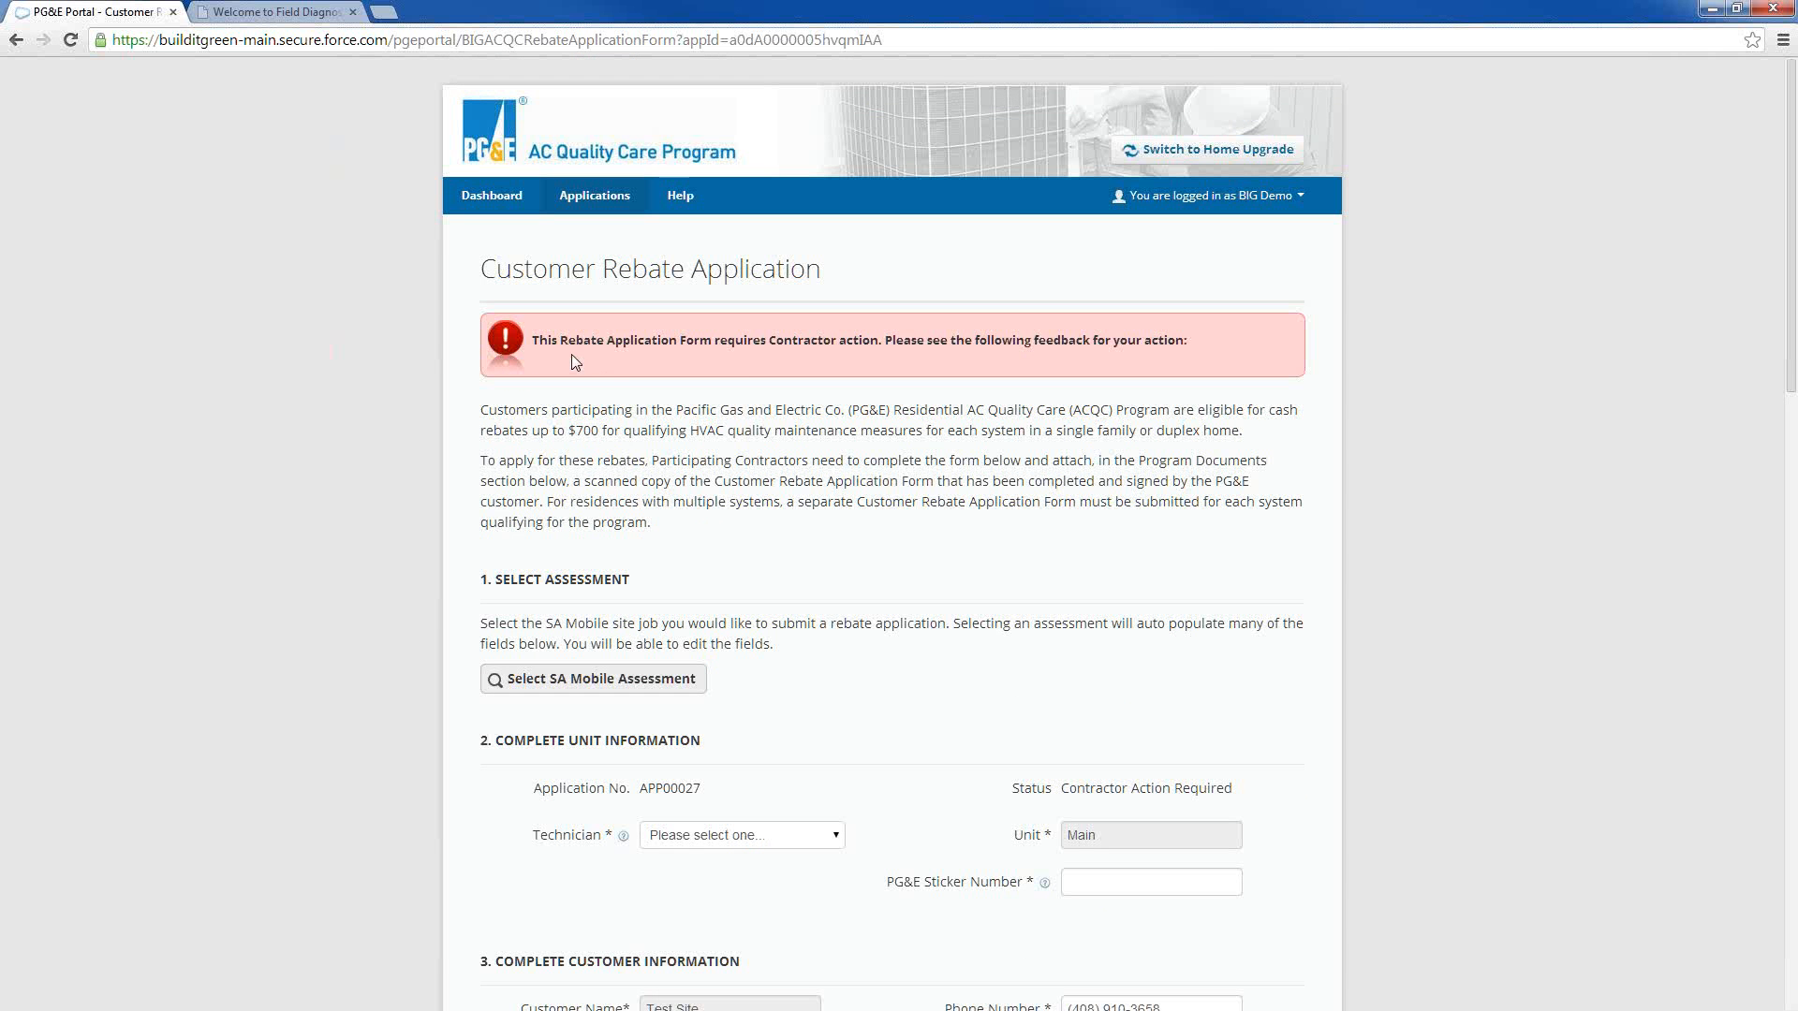
pyautogui.scroll(-1, 685, 386)
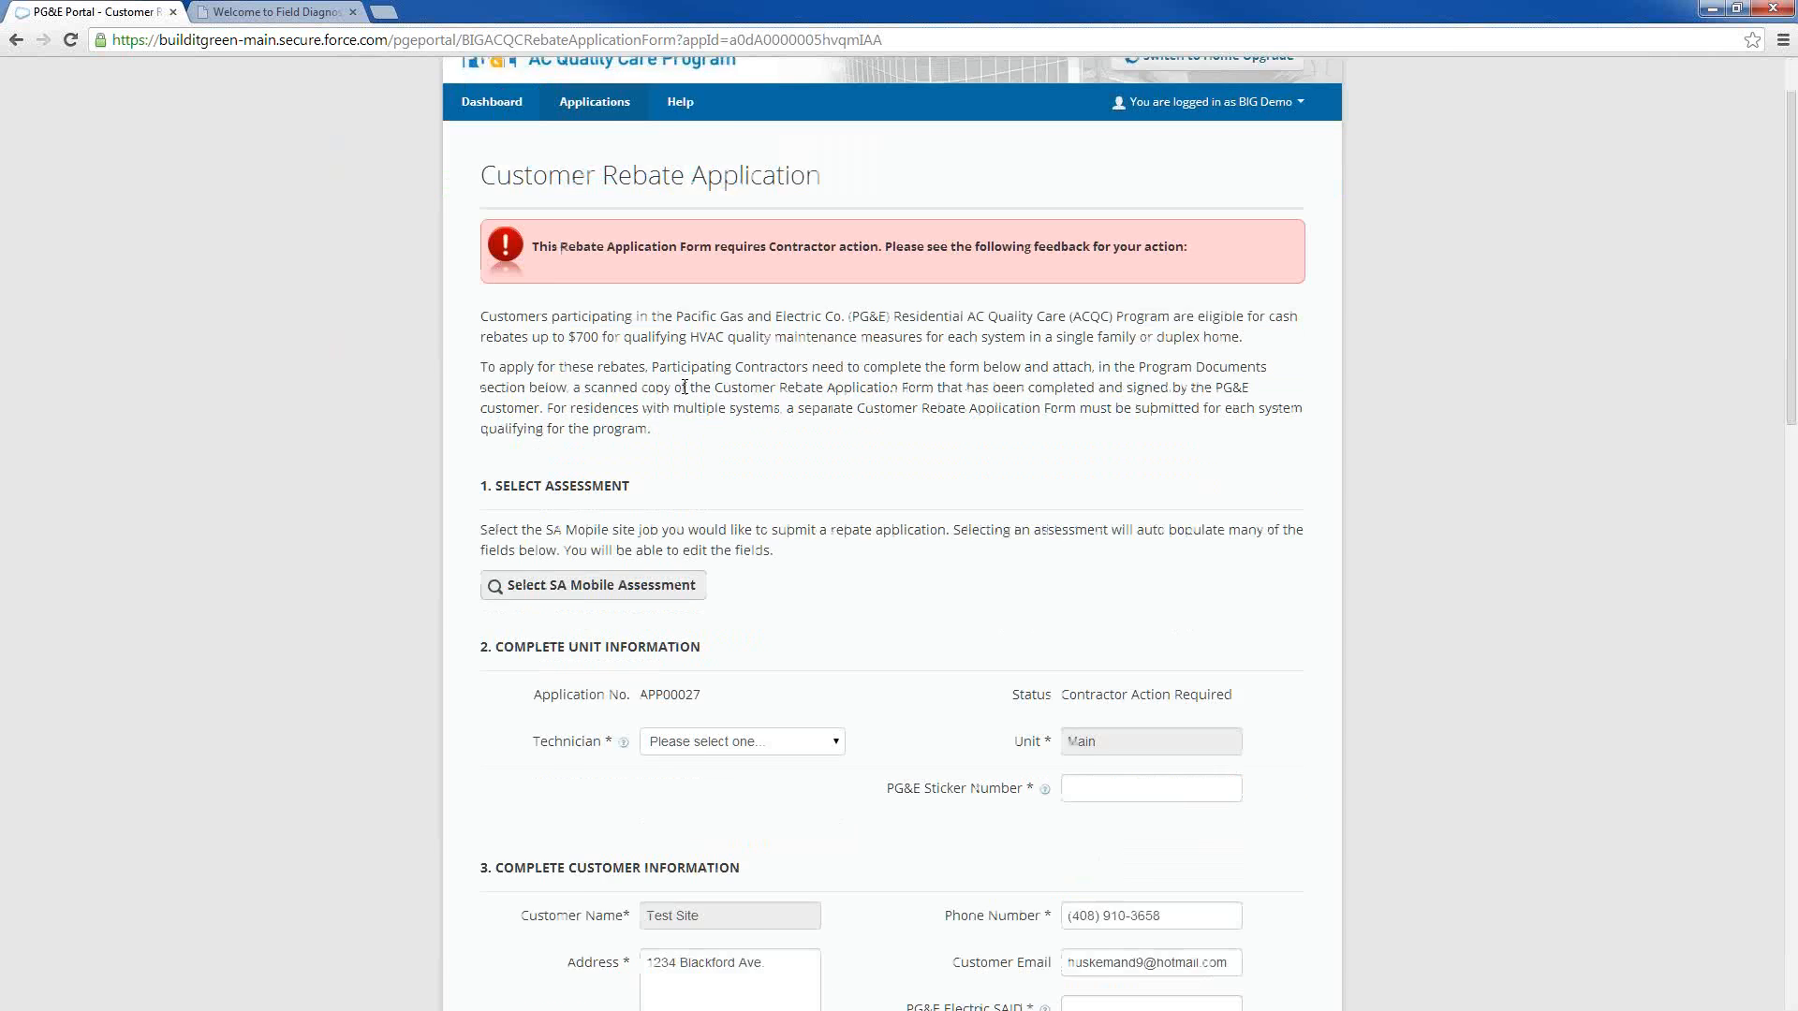
pyautogui.scroll(-1, 684, 386)
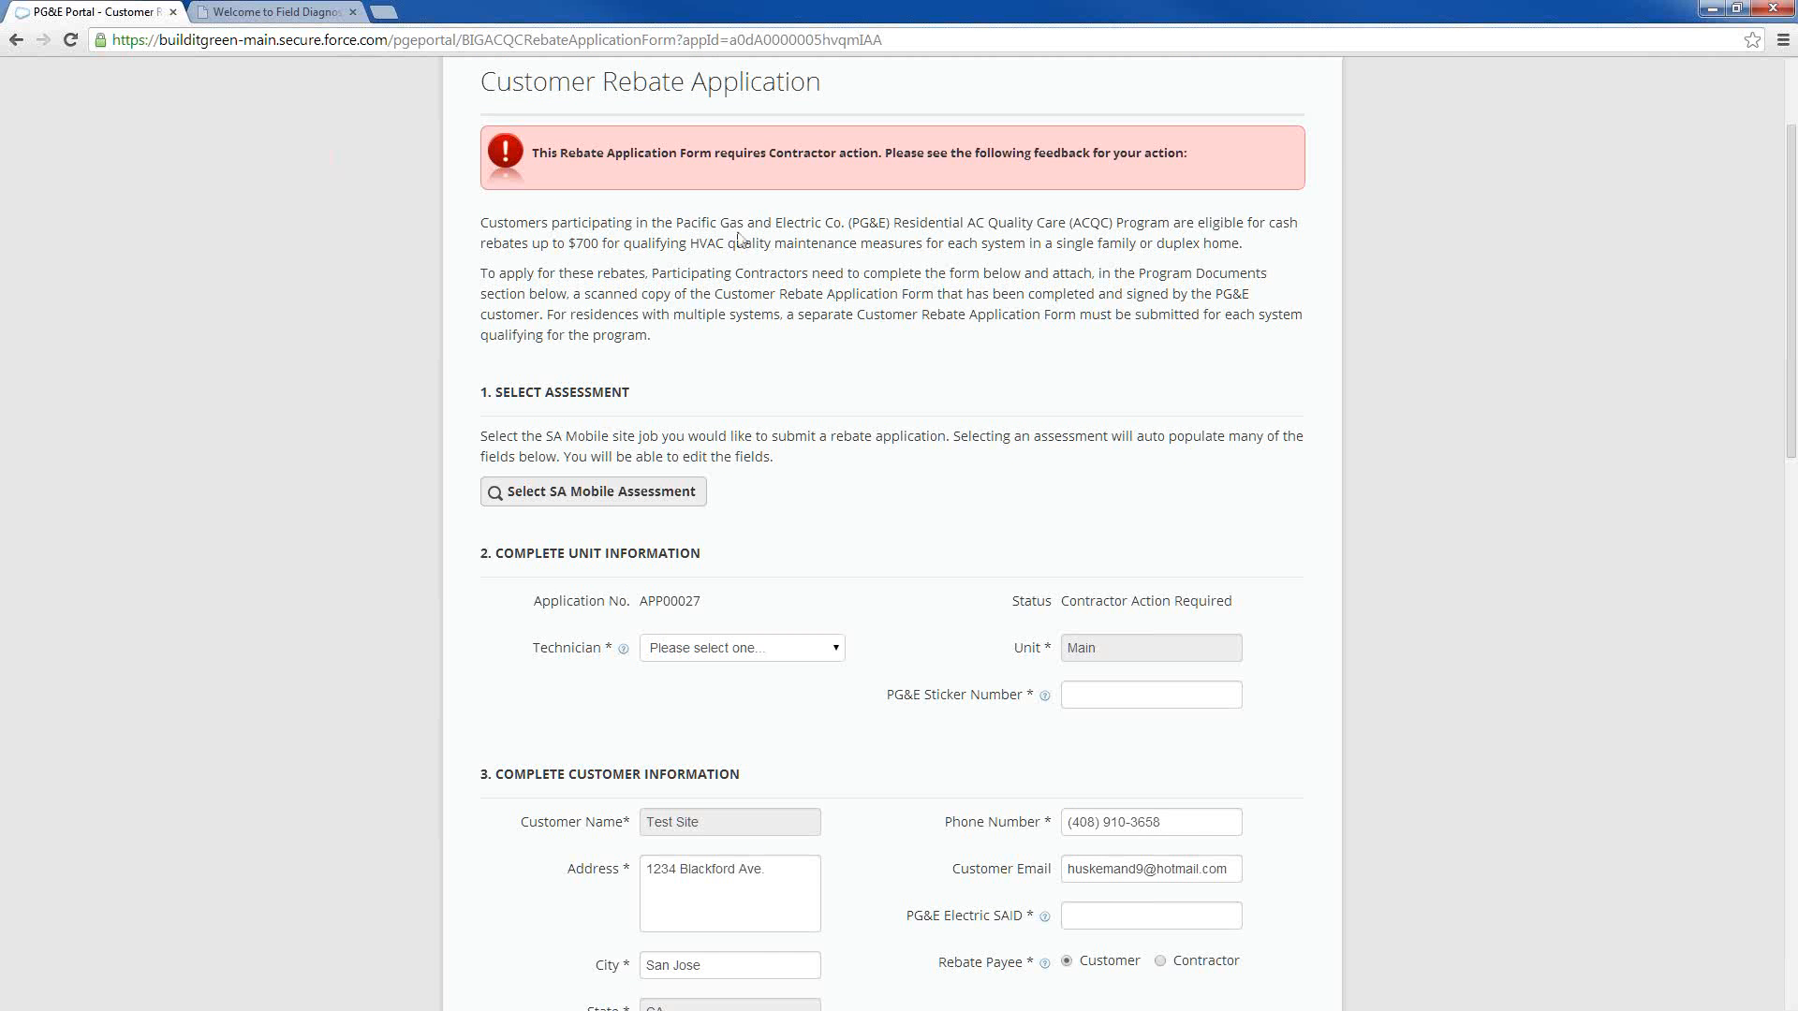
pyautogui.scroll(2, 830, 341)
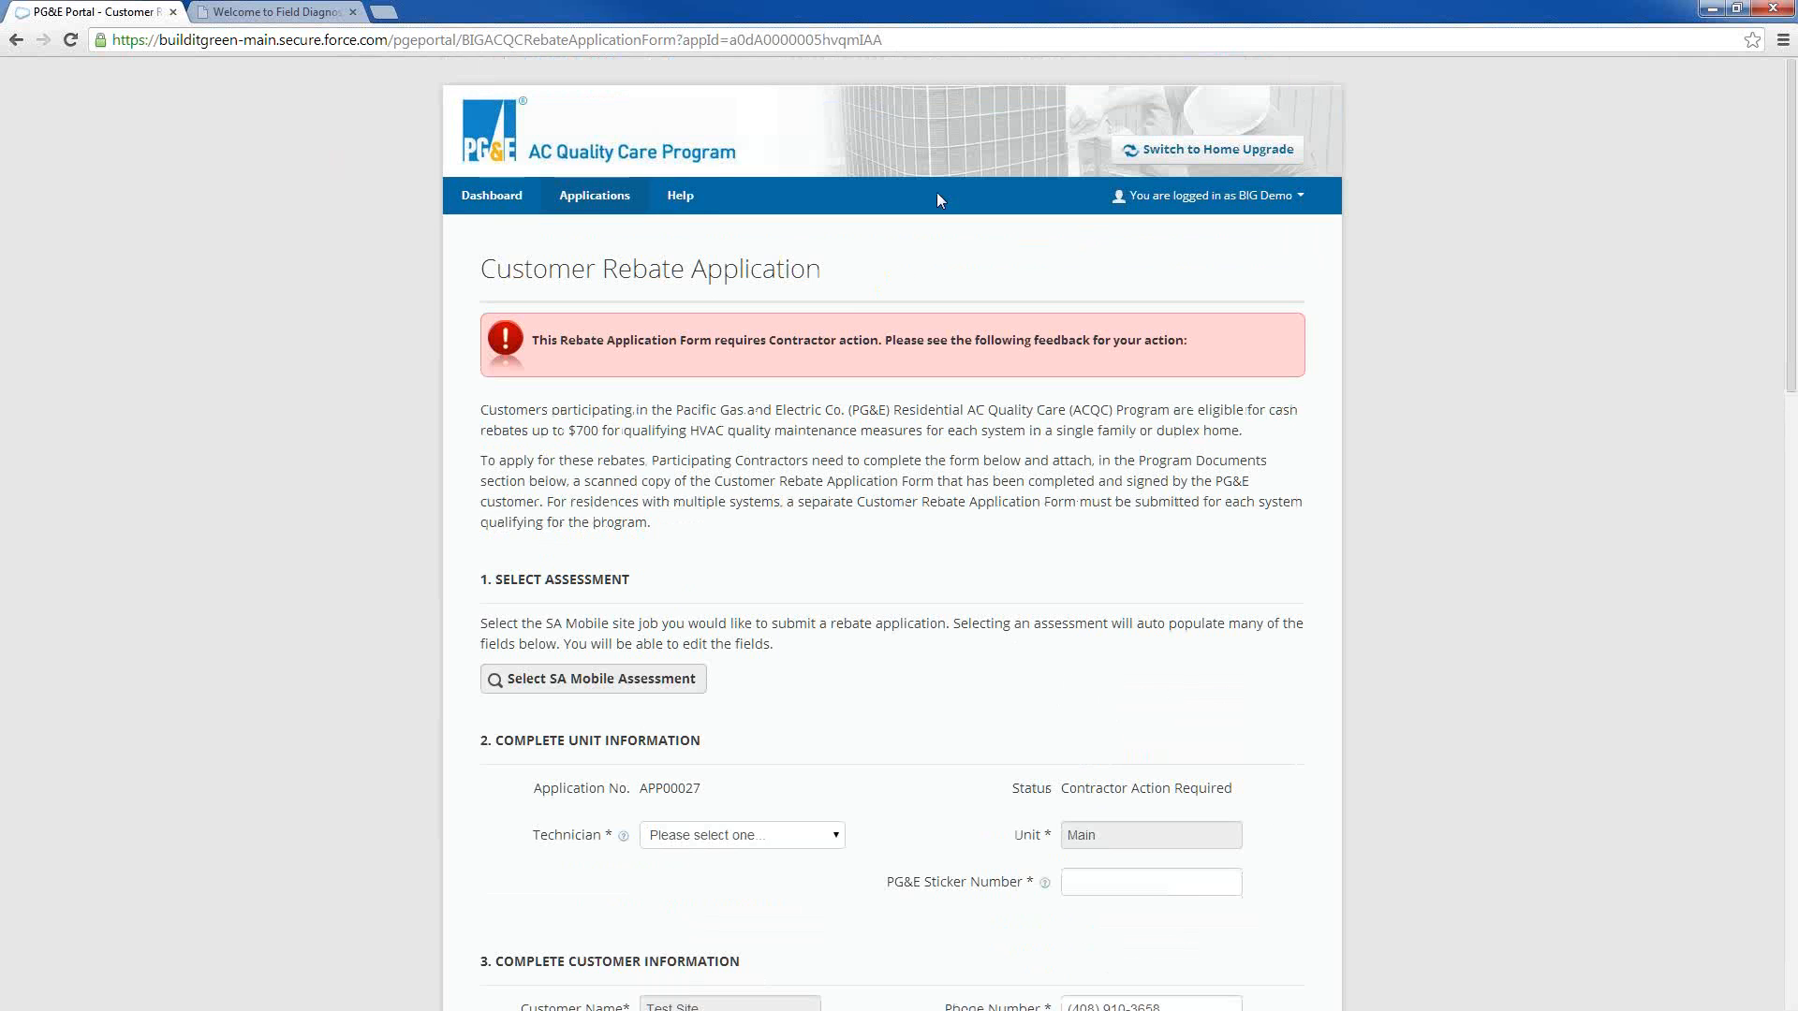
pyautogui.click(18, 41)
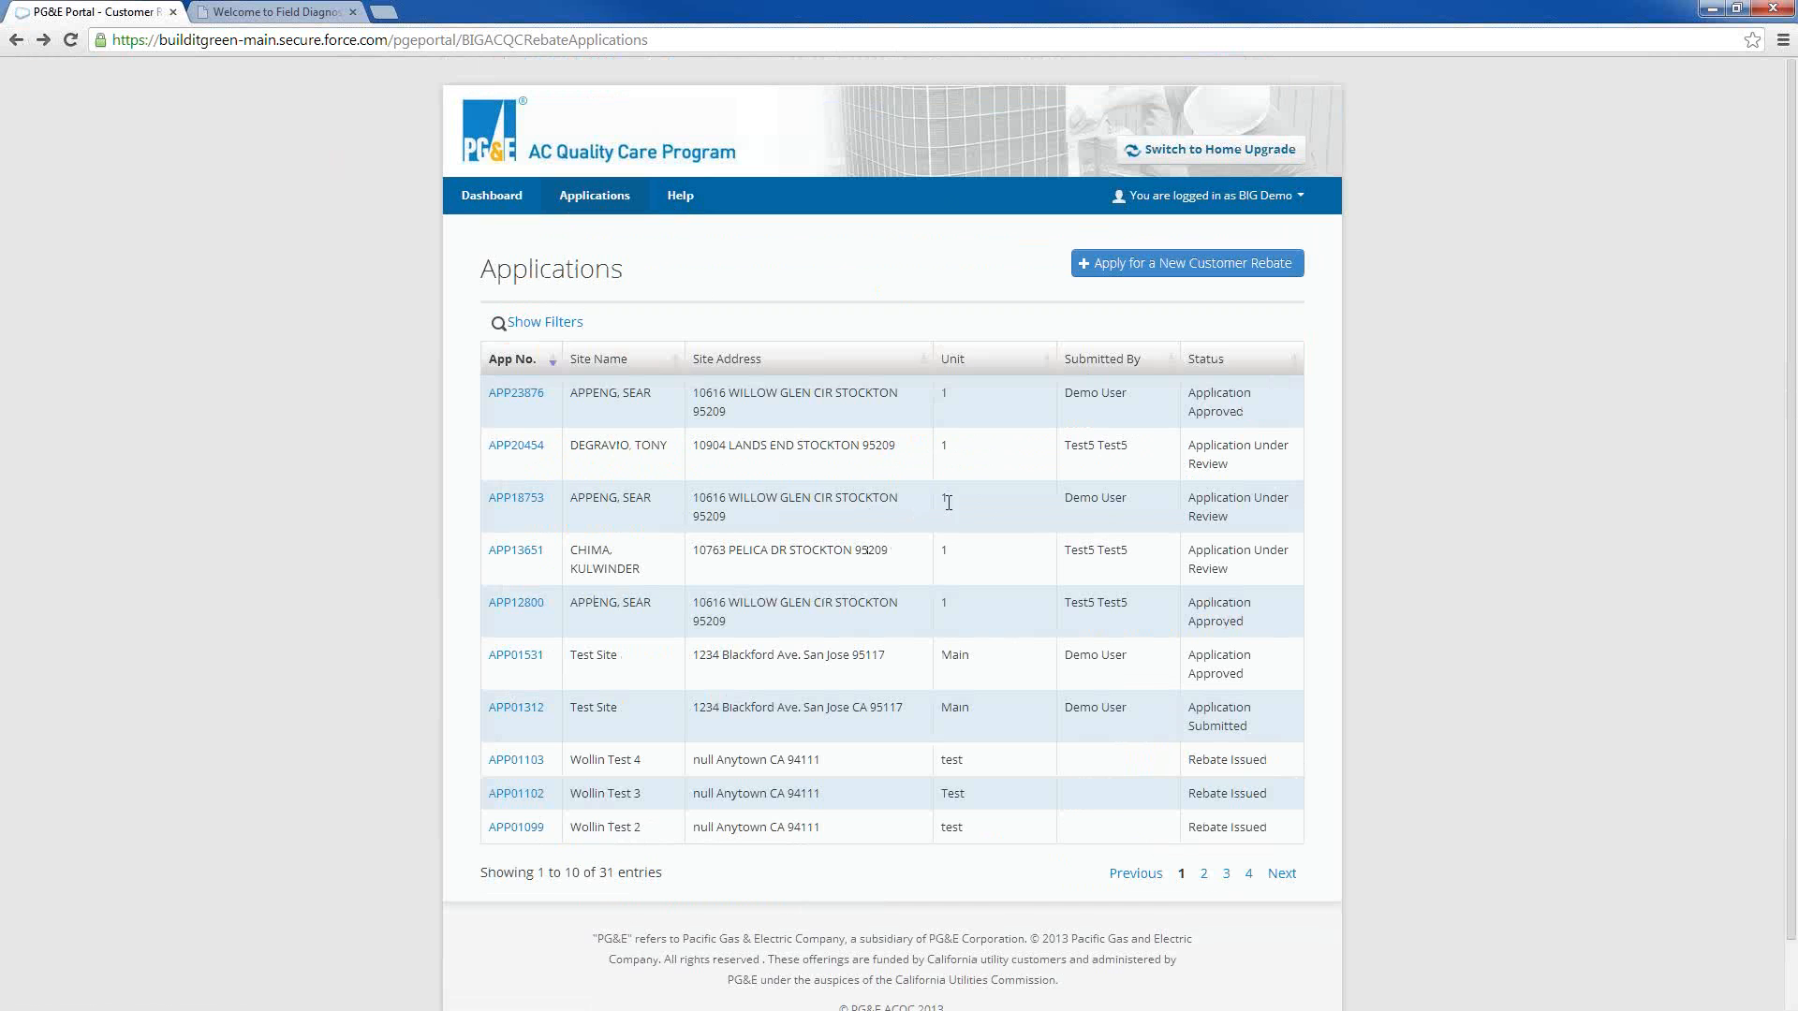
# Show the column filters again and filter the applications by the Rebate Issued status
pyautogui.click(539, 322)
pyautogui.click(1200, 388)
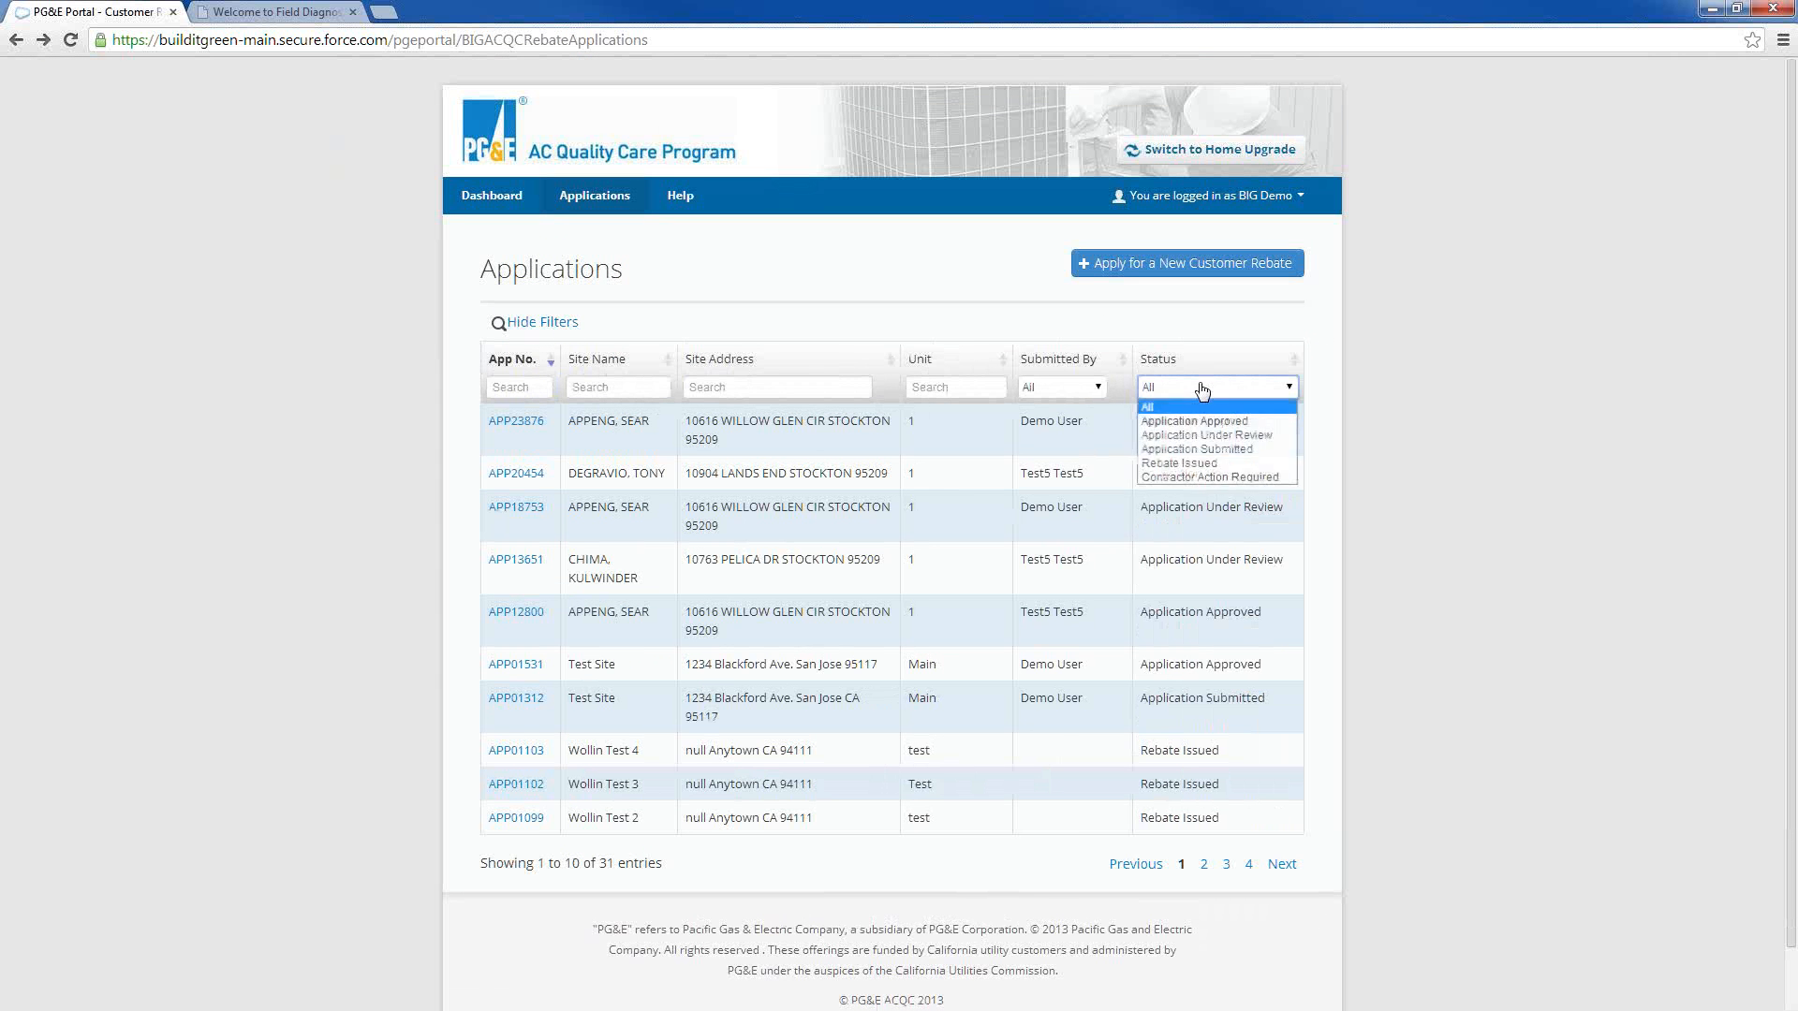
pyautogui.click(1196, 467)
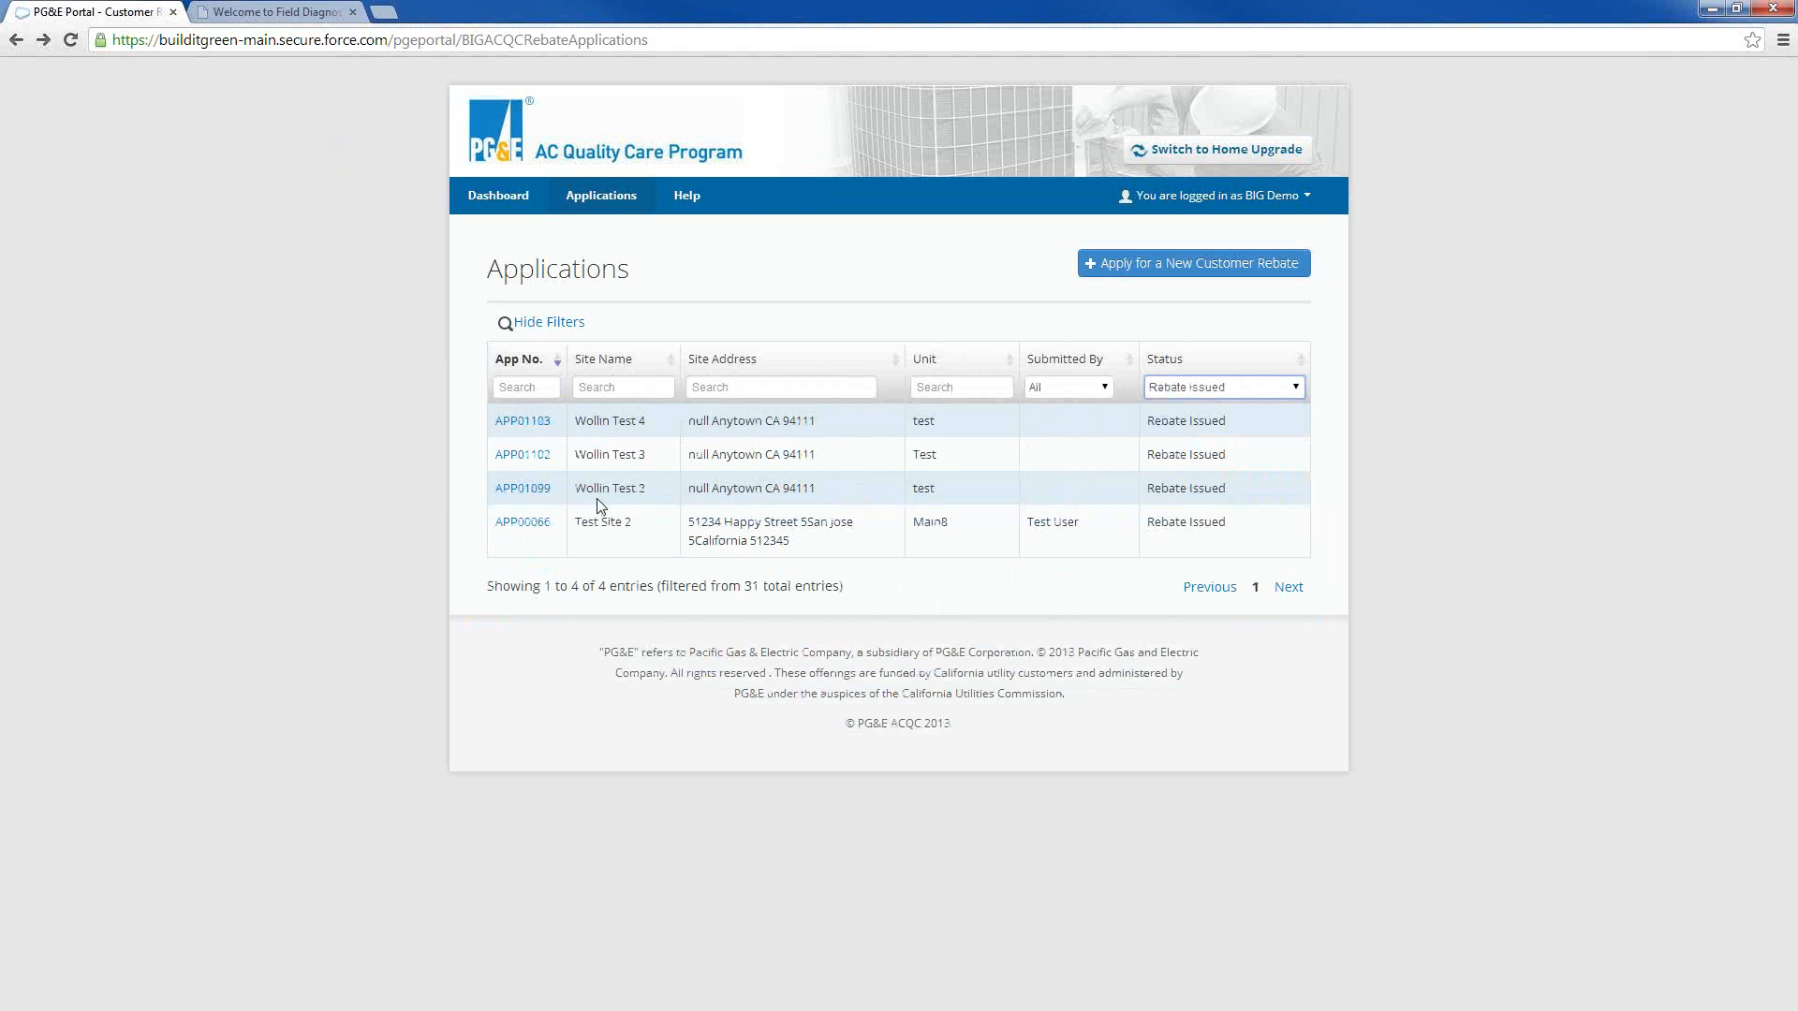
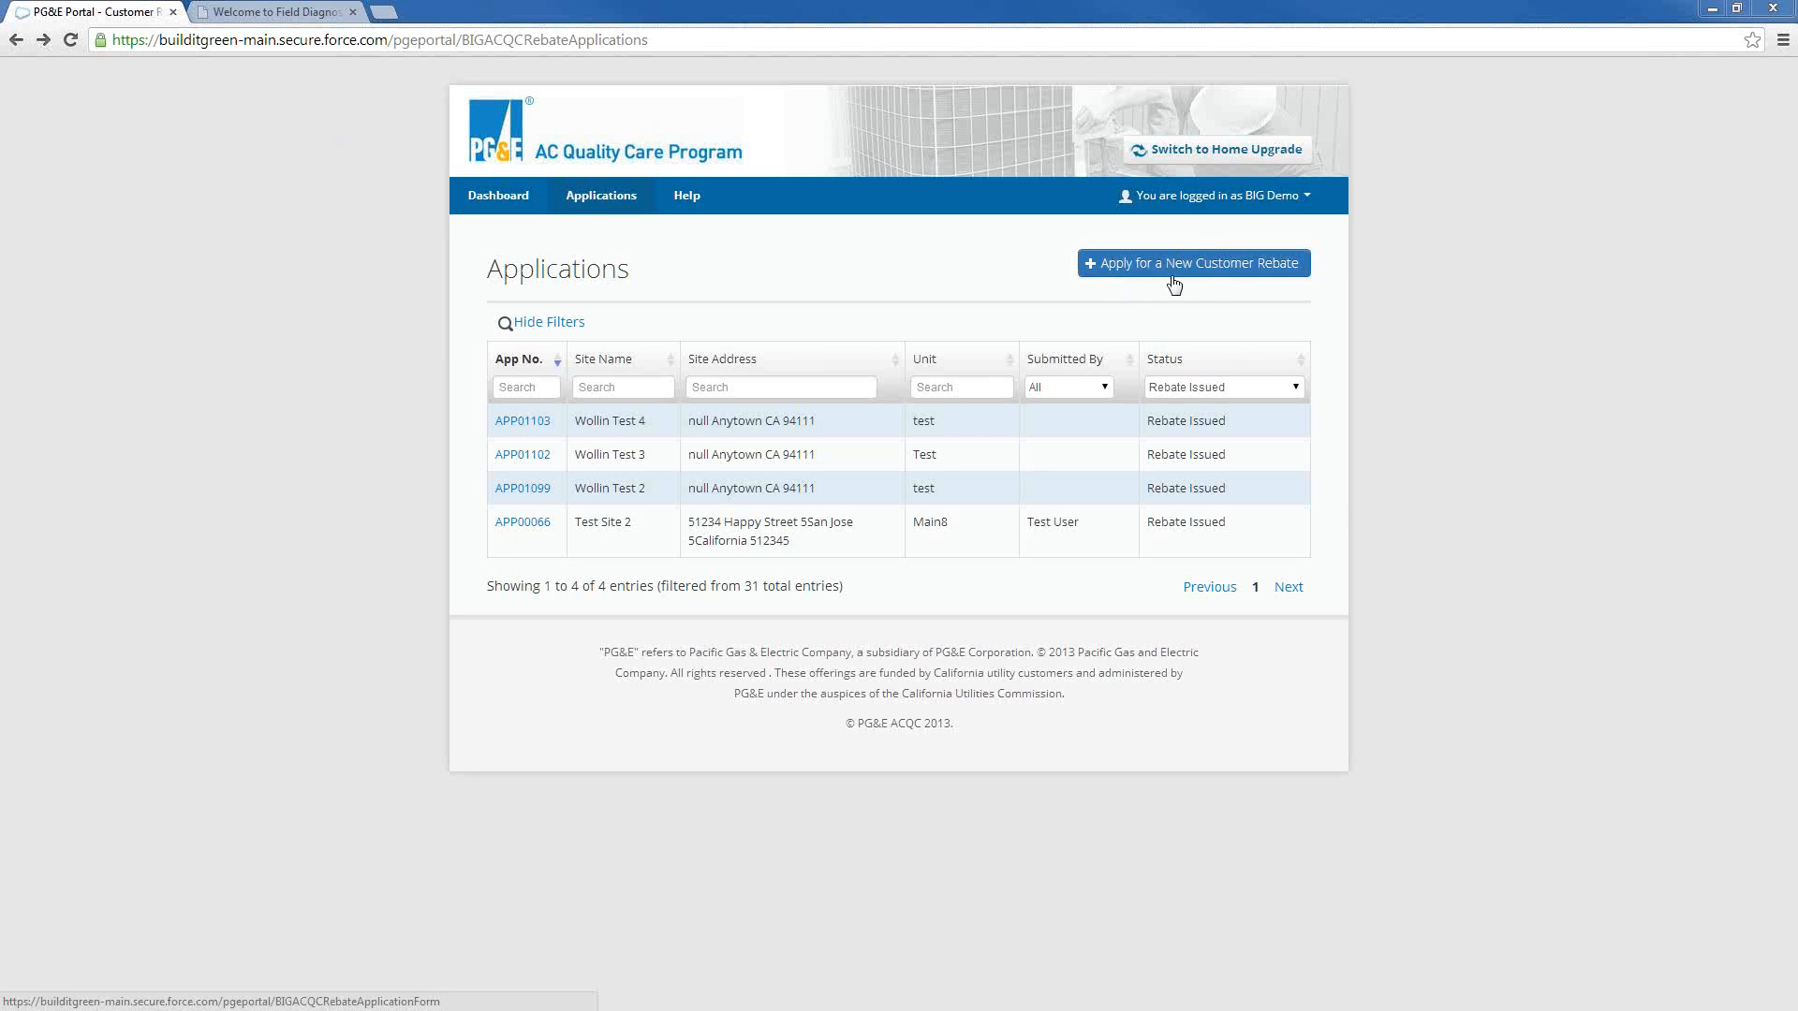
# Start a new customer rebate application and populate it from the SA Mobile assessment of the second customer listed
pyautogui.click(1110, 268)
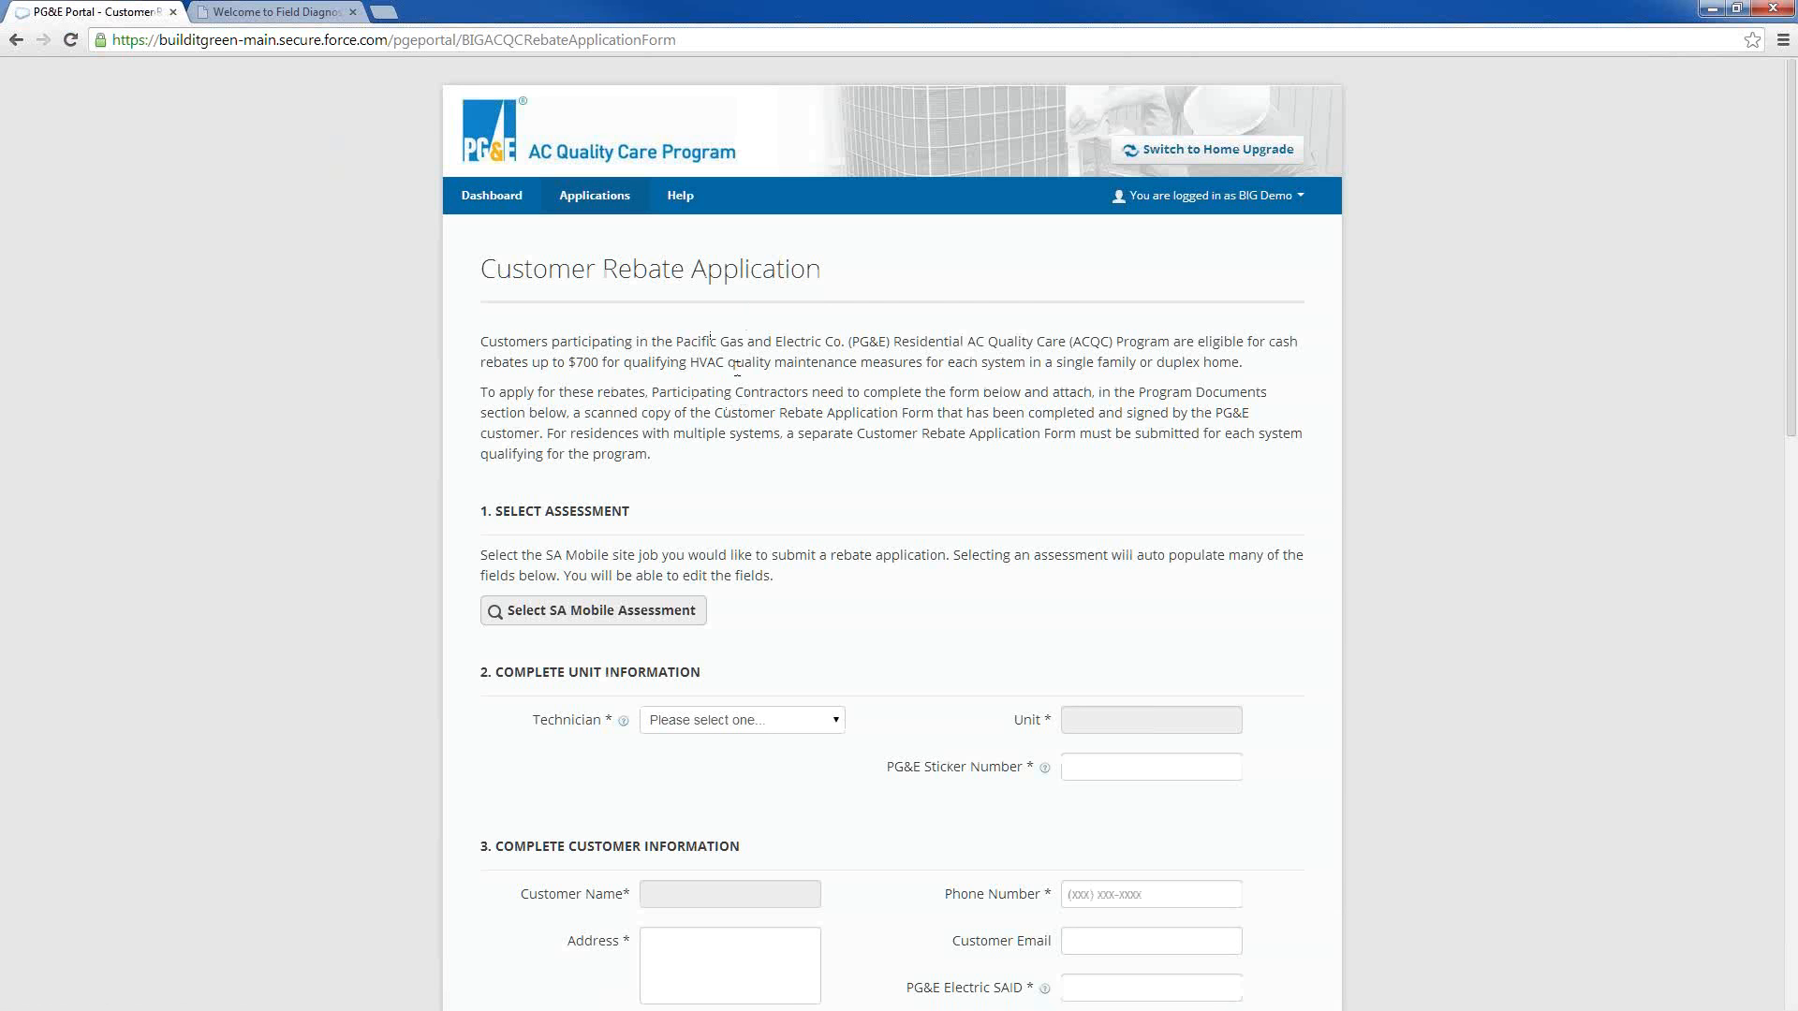
pyautogui.scroll(-1, 806, 482)
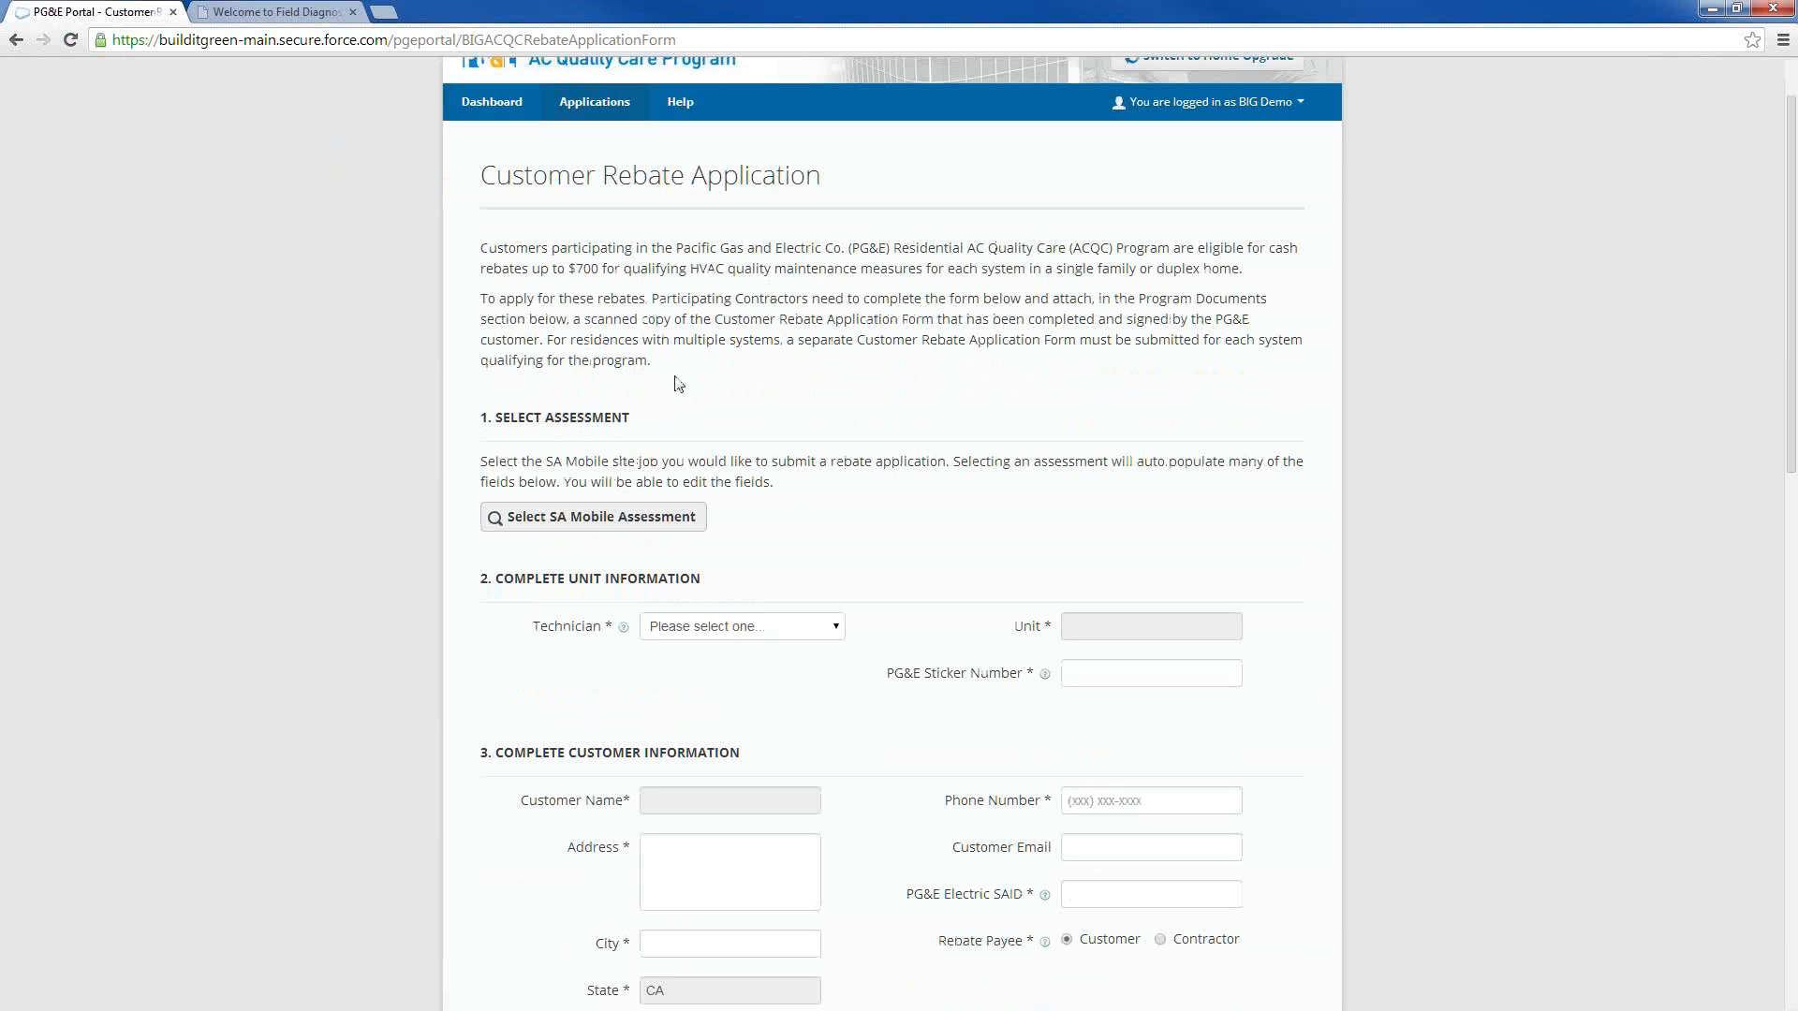
pyautogui.scroll(-1, 766, 379)
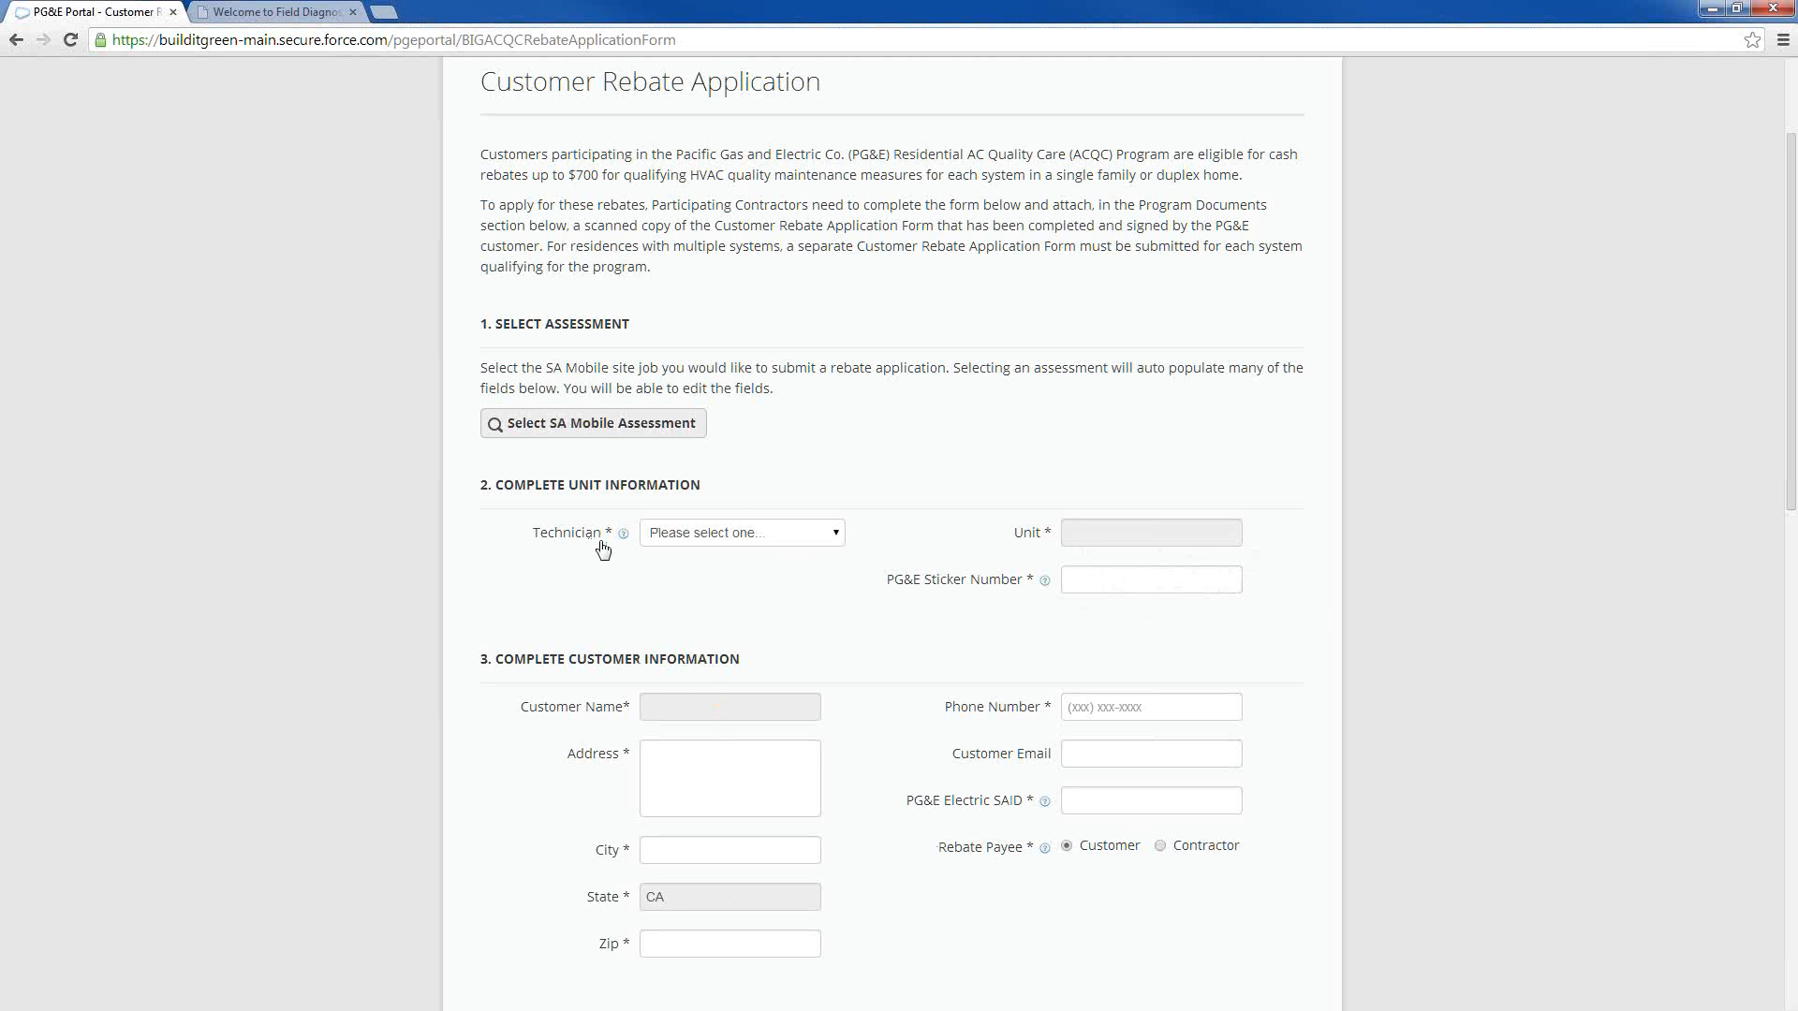
pyautogui.click(589, 431)
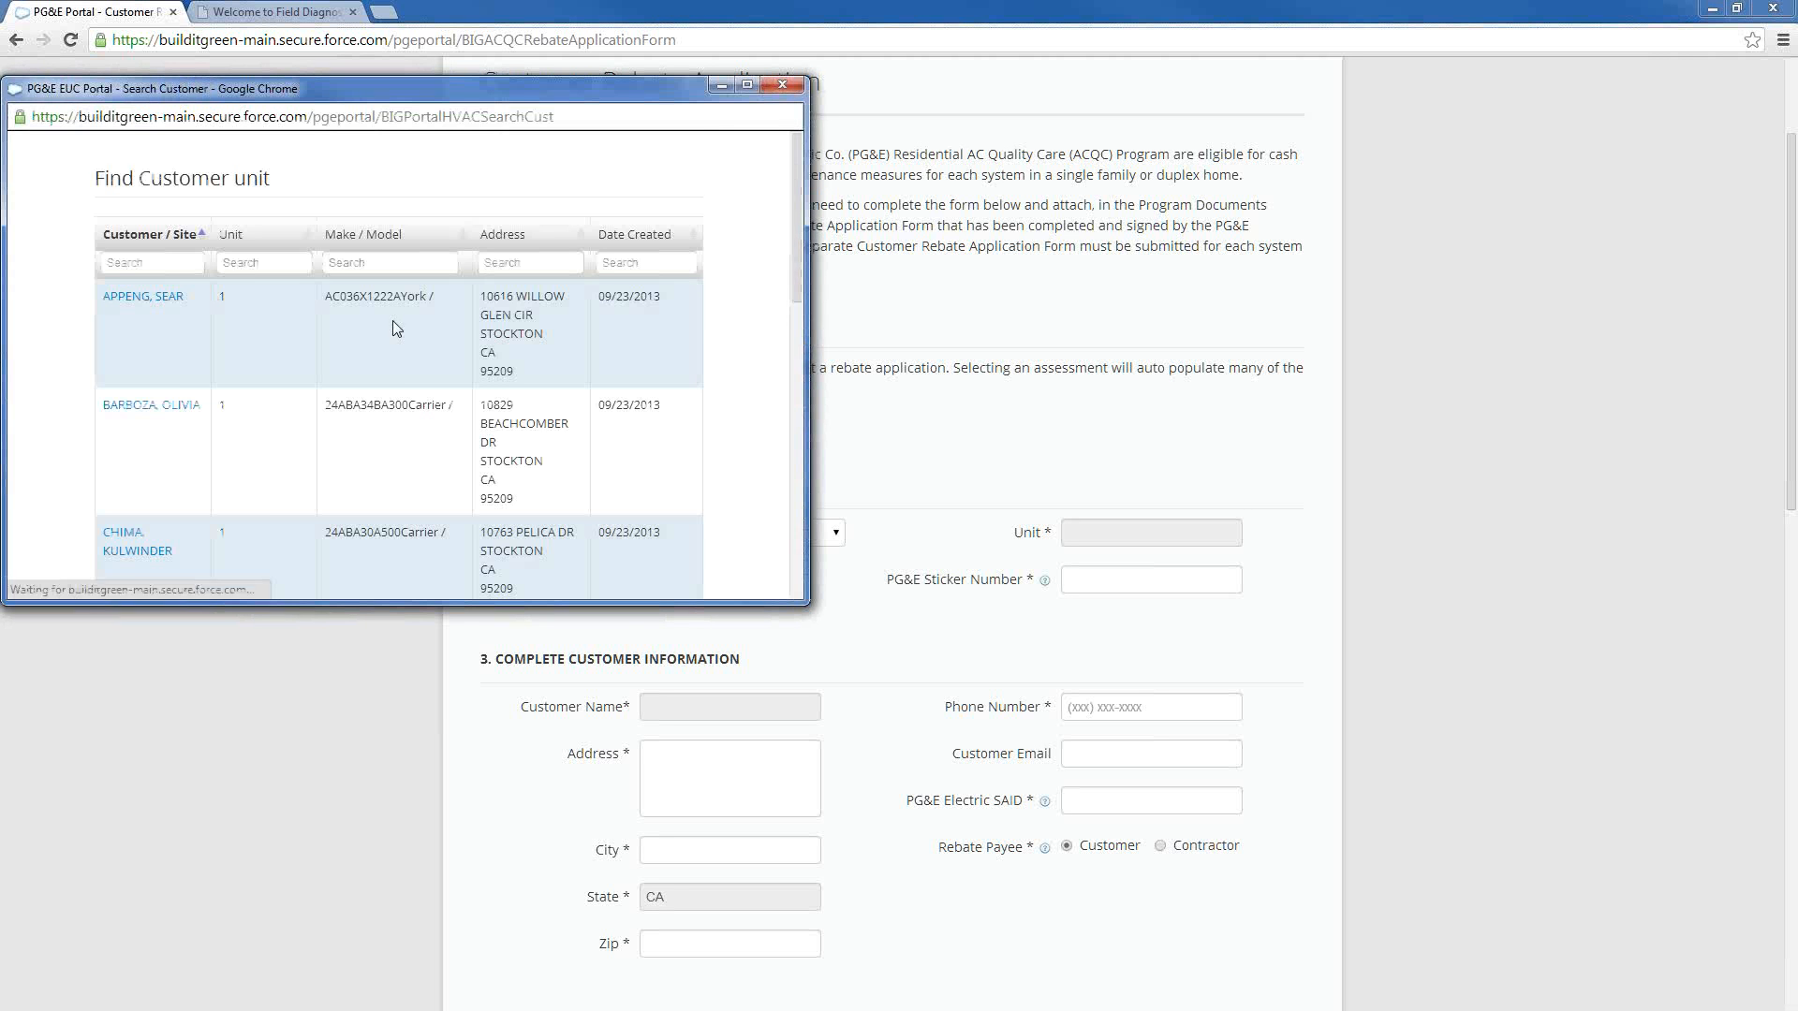
pyautogui.scroll(-1, 223, 351)
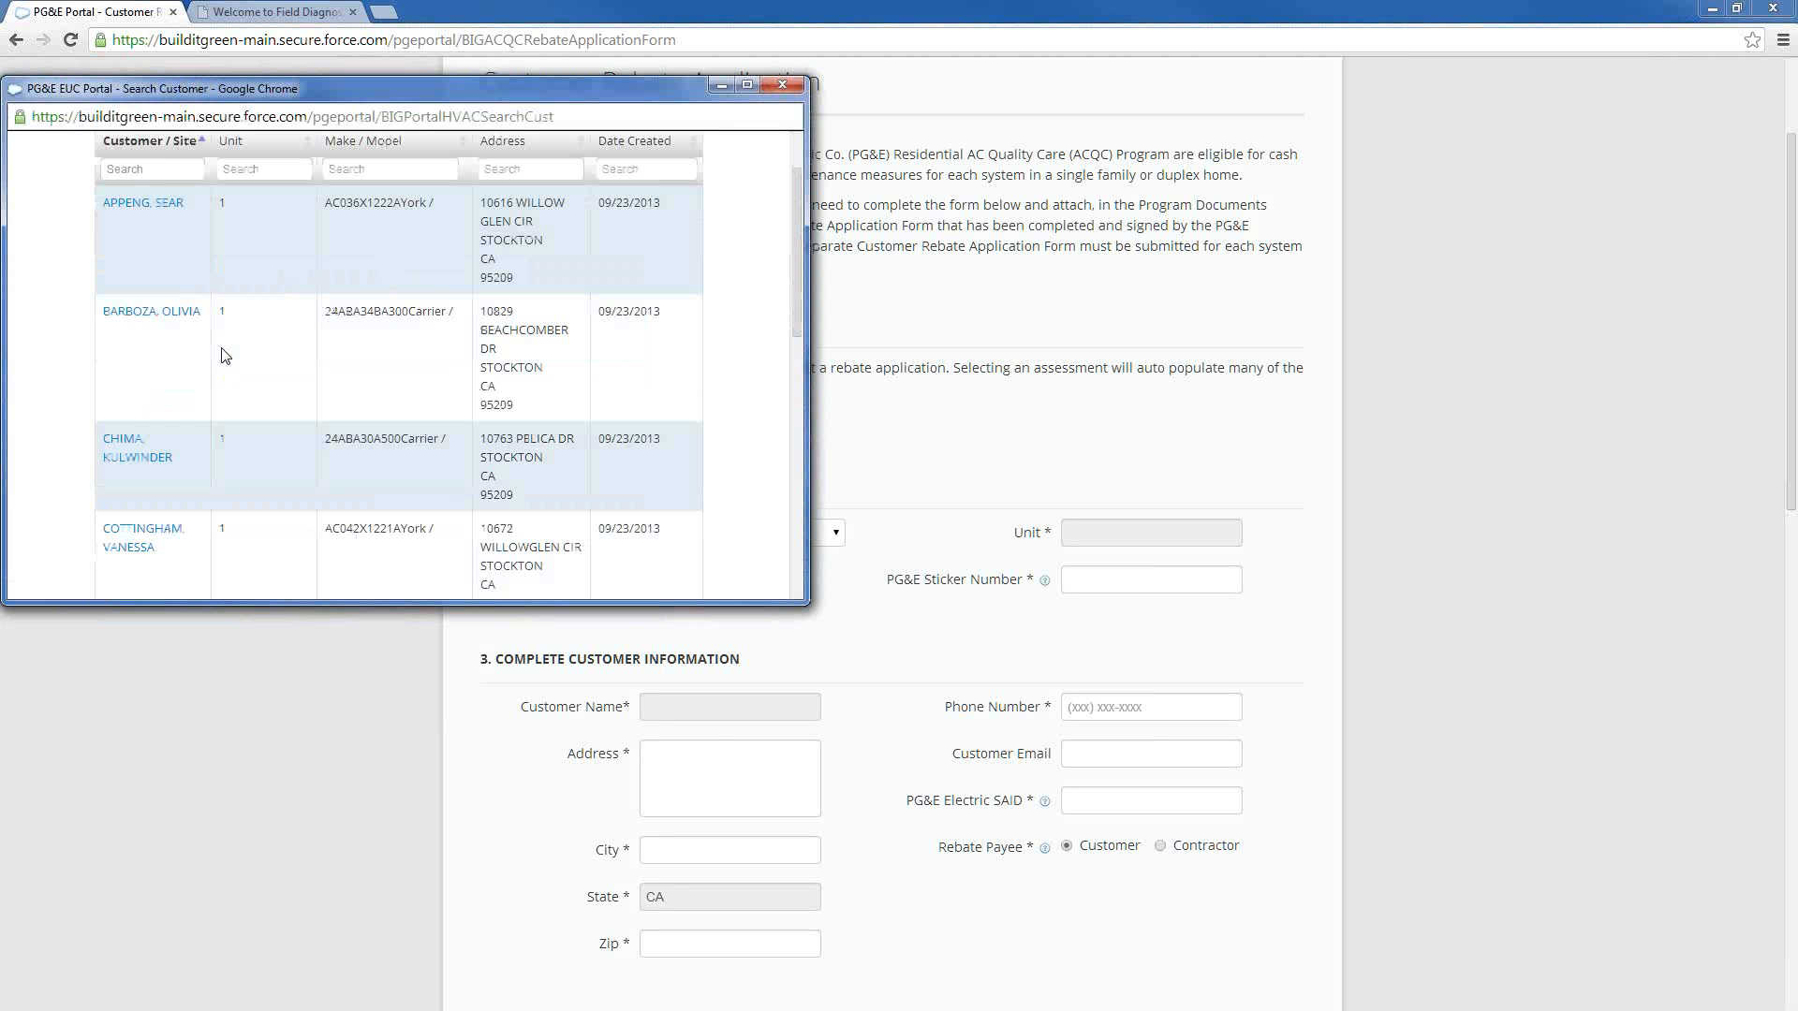
pyautogui.click(176, 311)
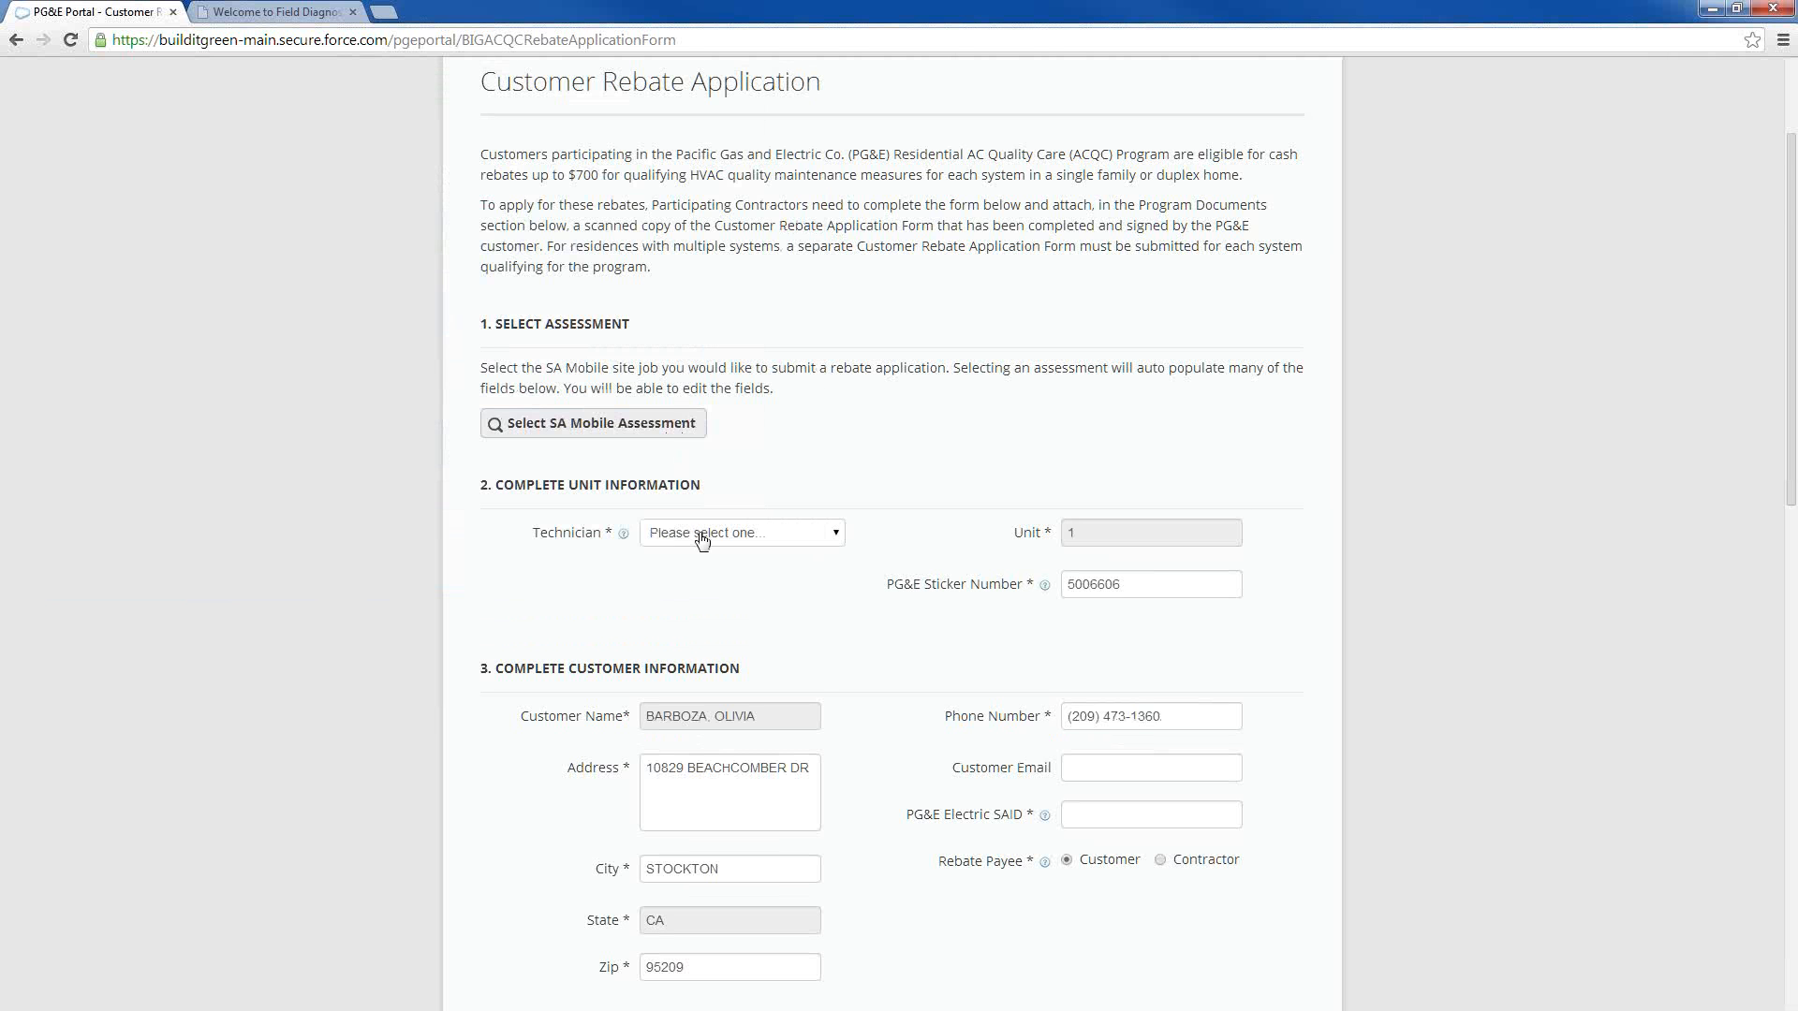
# Assign the only available technician in the application's unit information section
pyautogui.scroll(-2, 1099, 465)
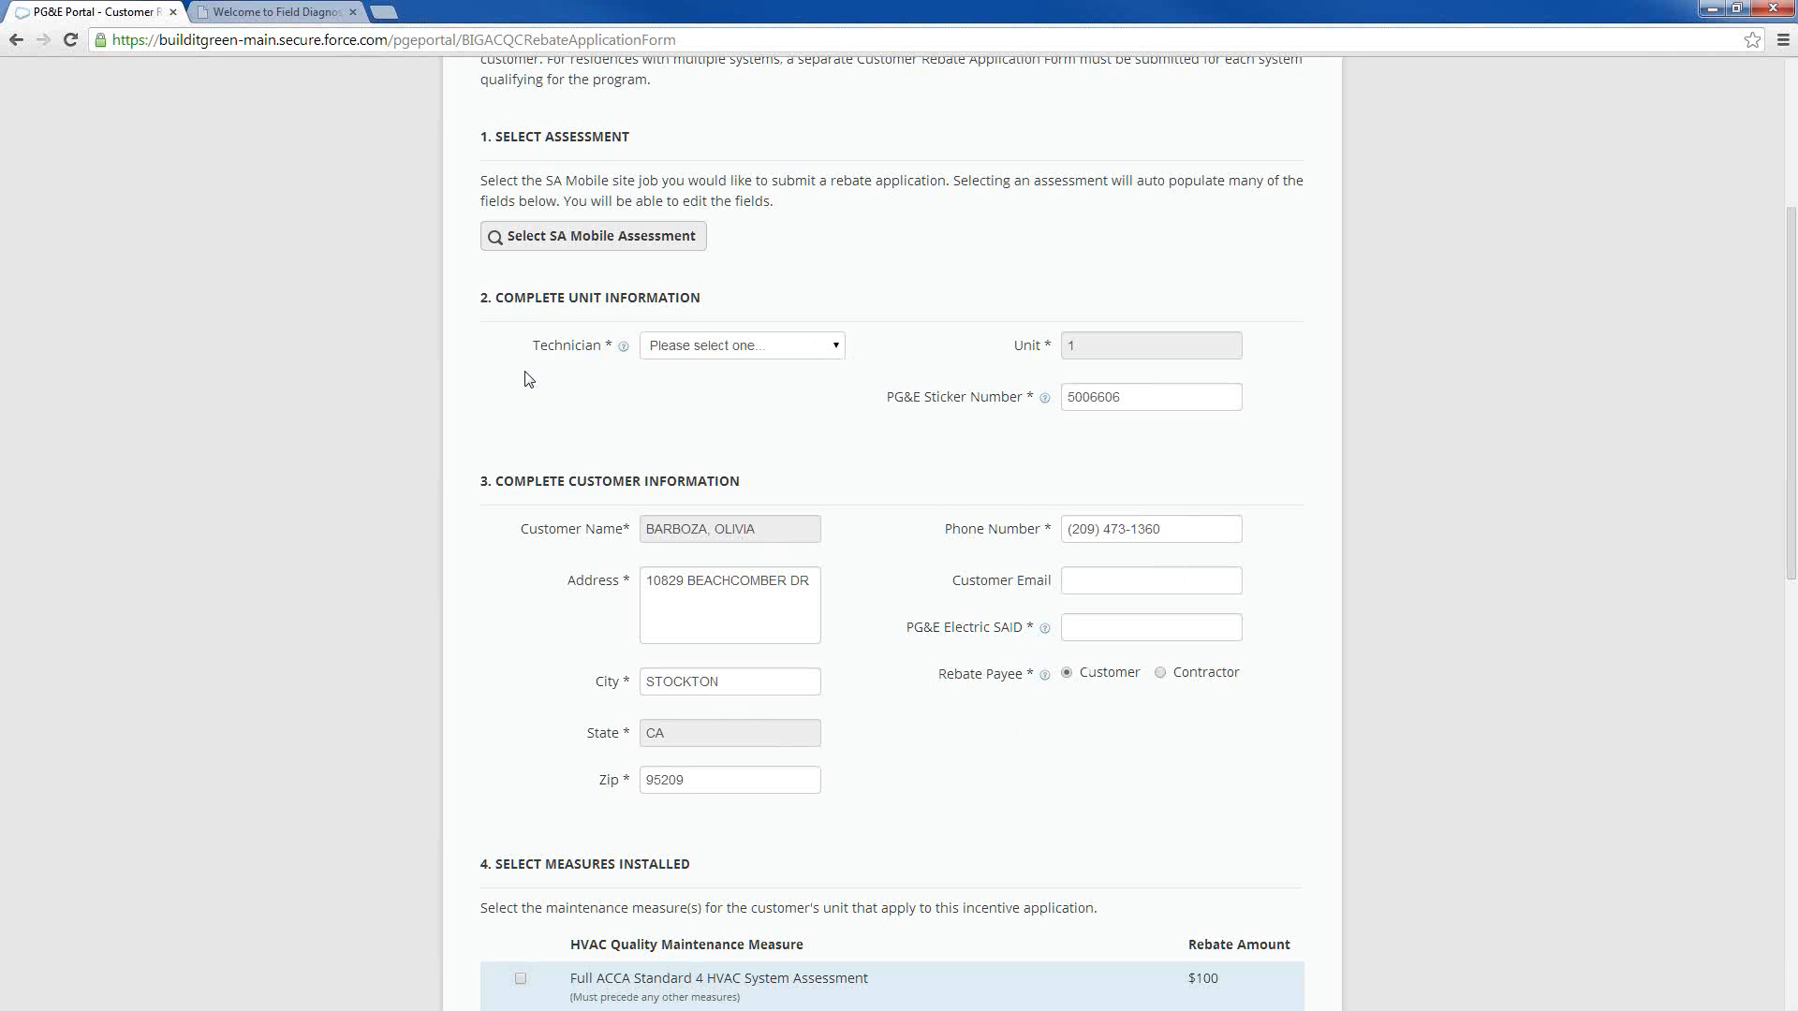
pyautogui.scroll(-1, 867, 698)
pyautogui.scroll(2, 863, 557)
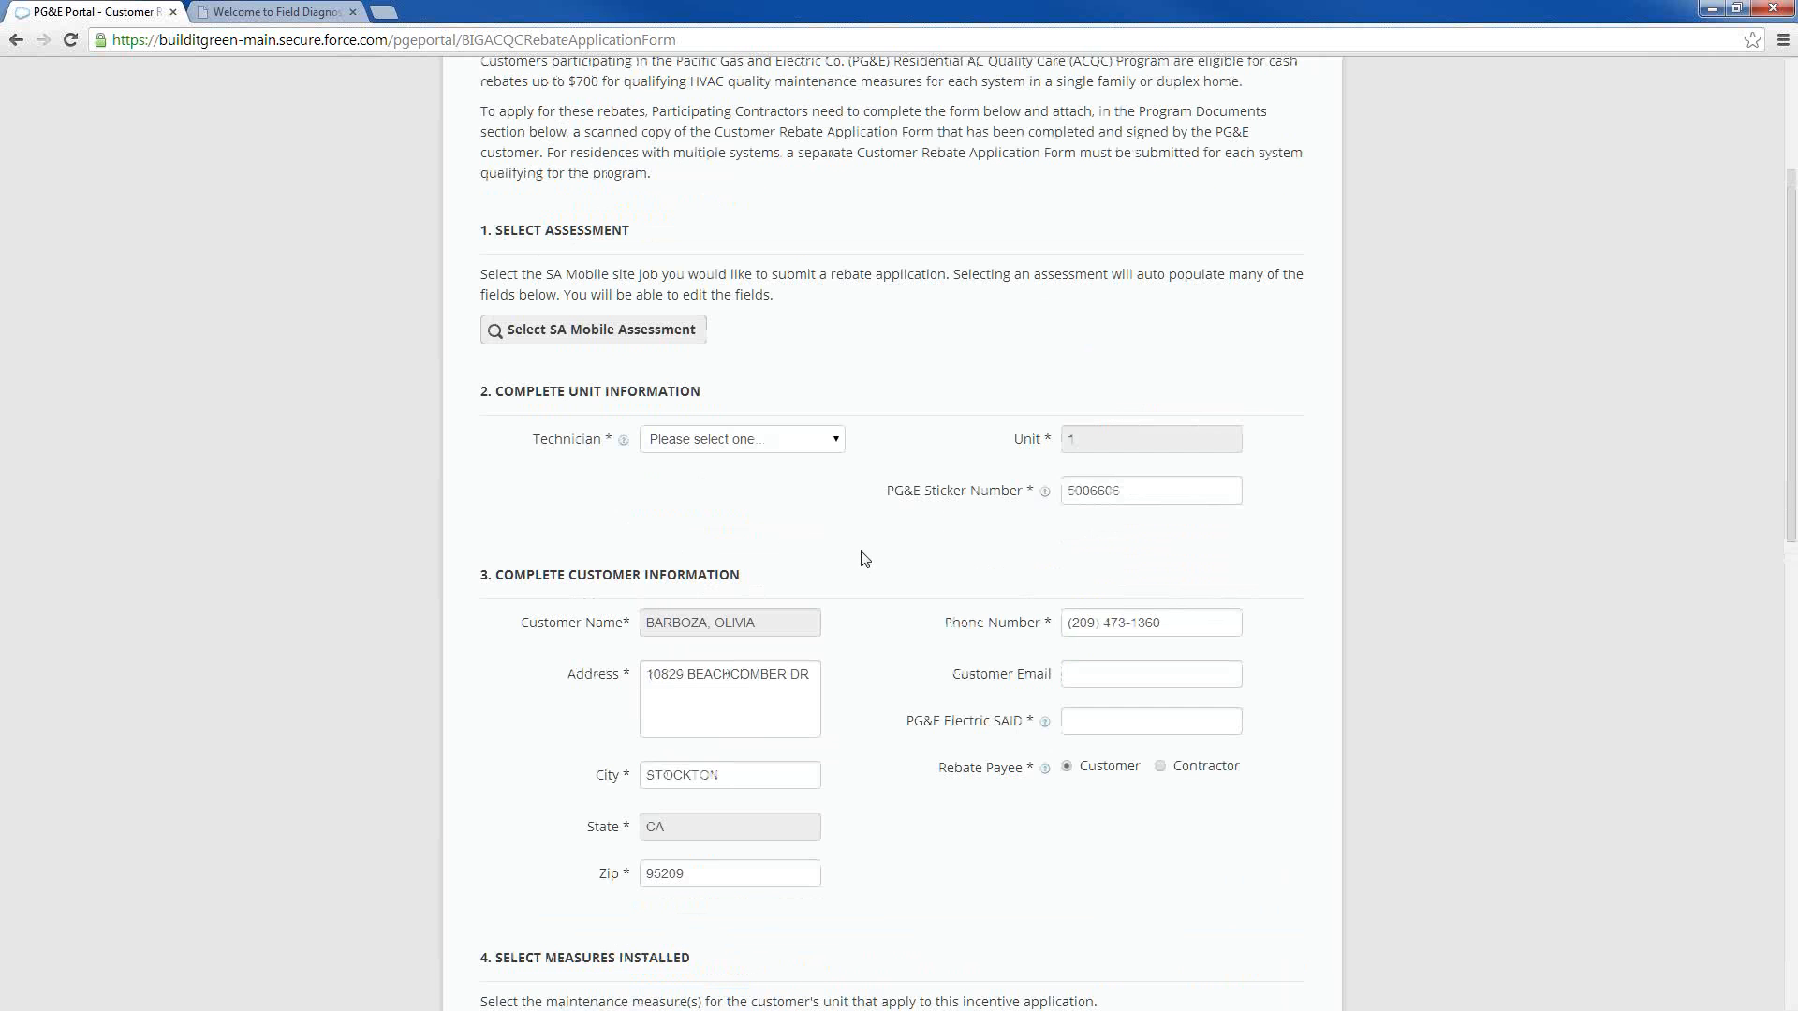
pyautogui.click(837, 442)
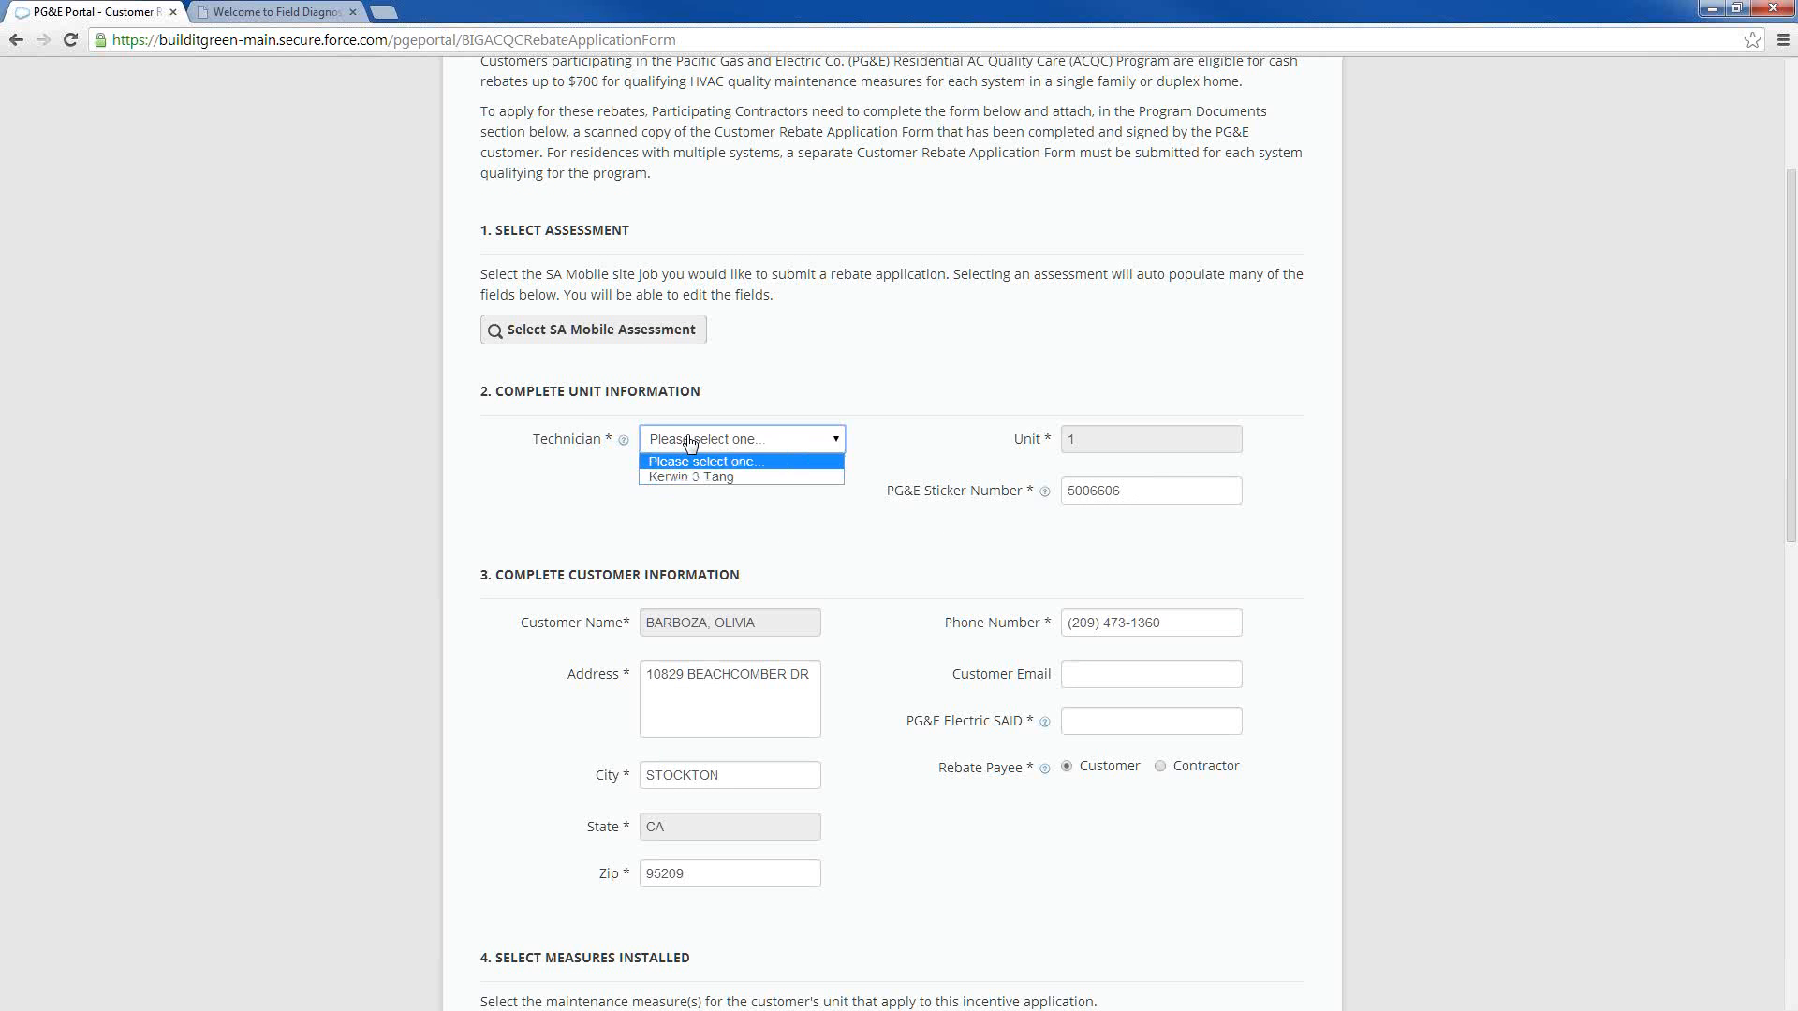
pyautogui.click(842, 440)
pyautogui.click(842, 440)
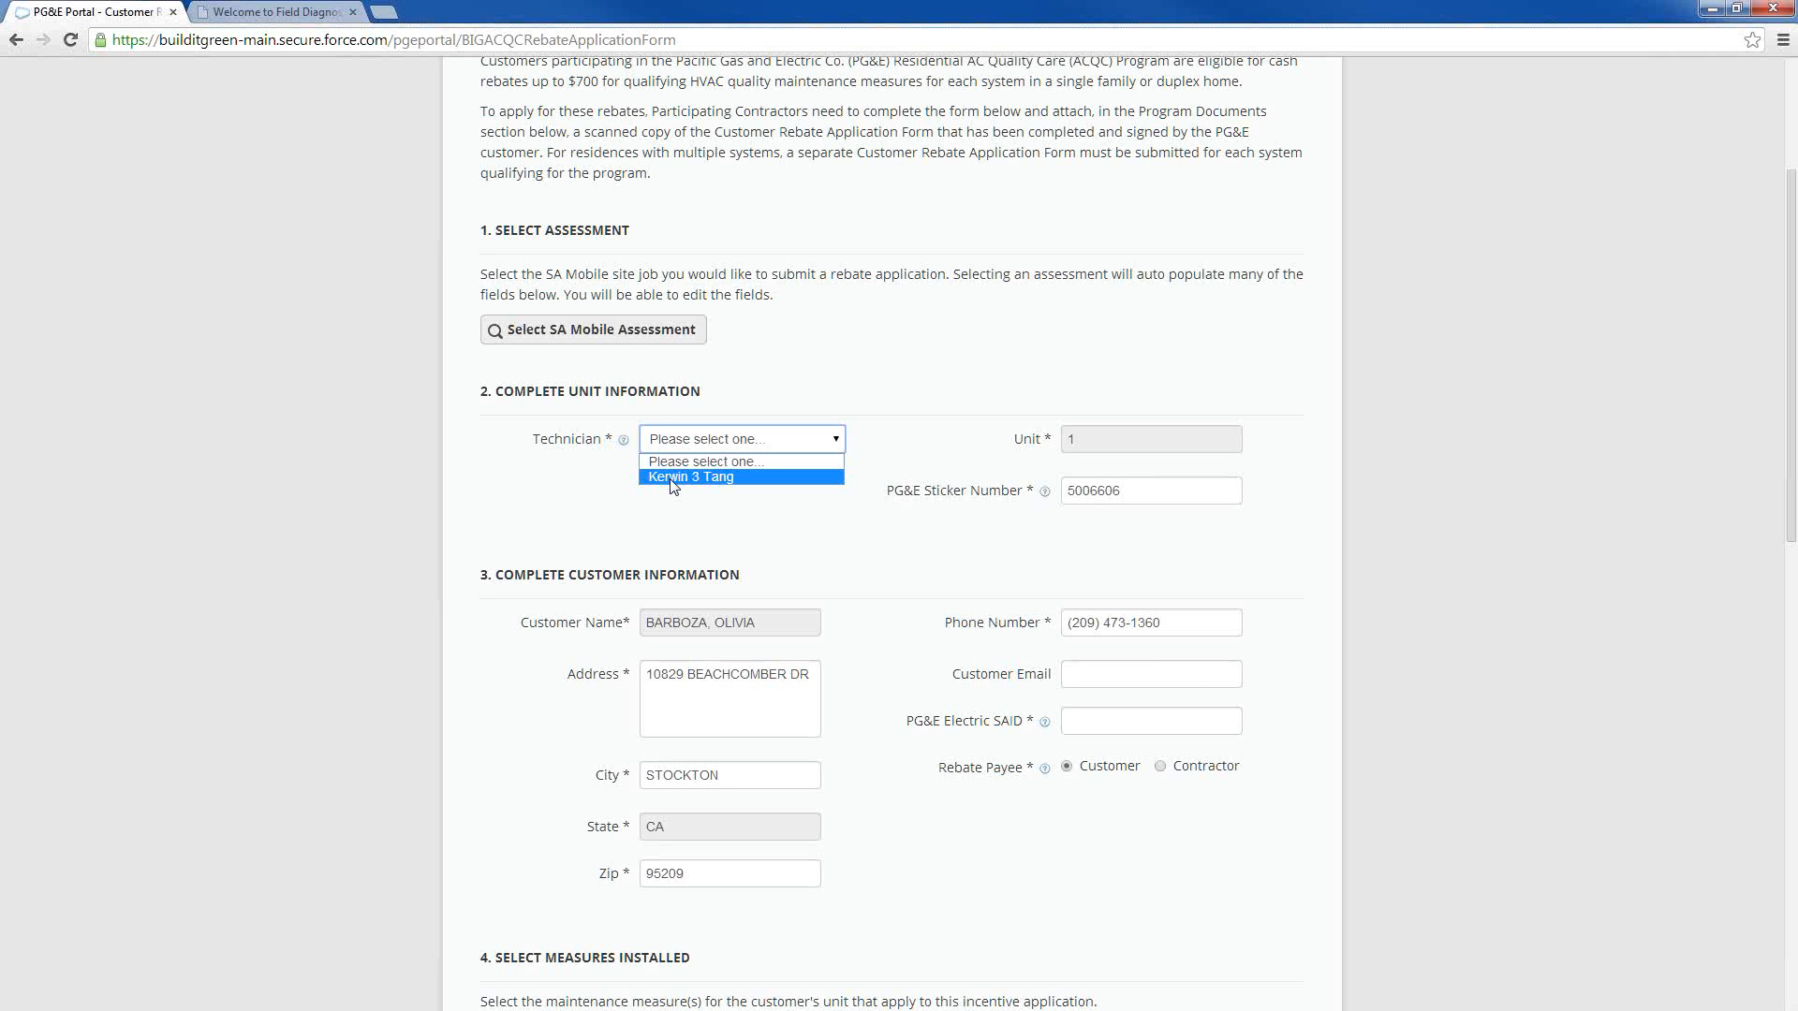
pyautogui.click(742, 480)
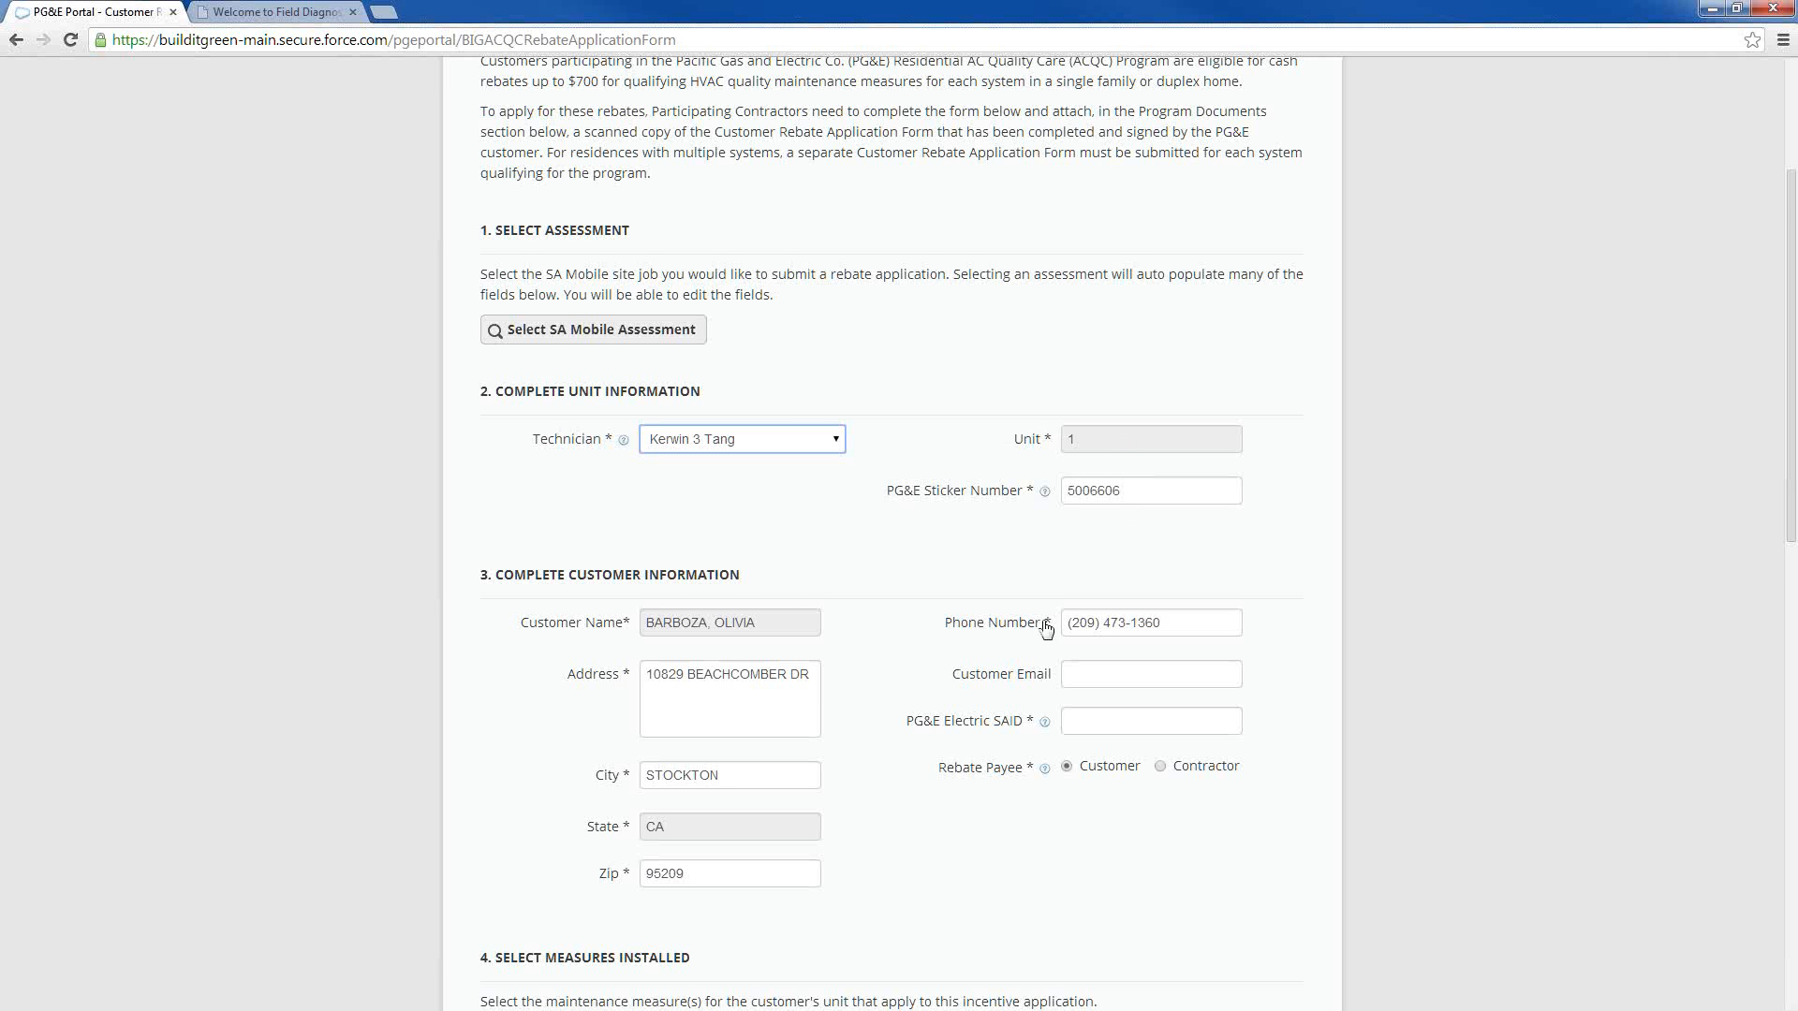
# Examine the customer information section, including the Customer Email, PG&E Electric SAID and Rebate Payee fields, and the list of maintenance measures
pyautogui.scroll(-1, 1093, 667)
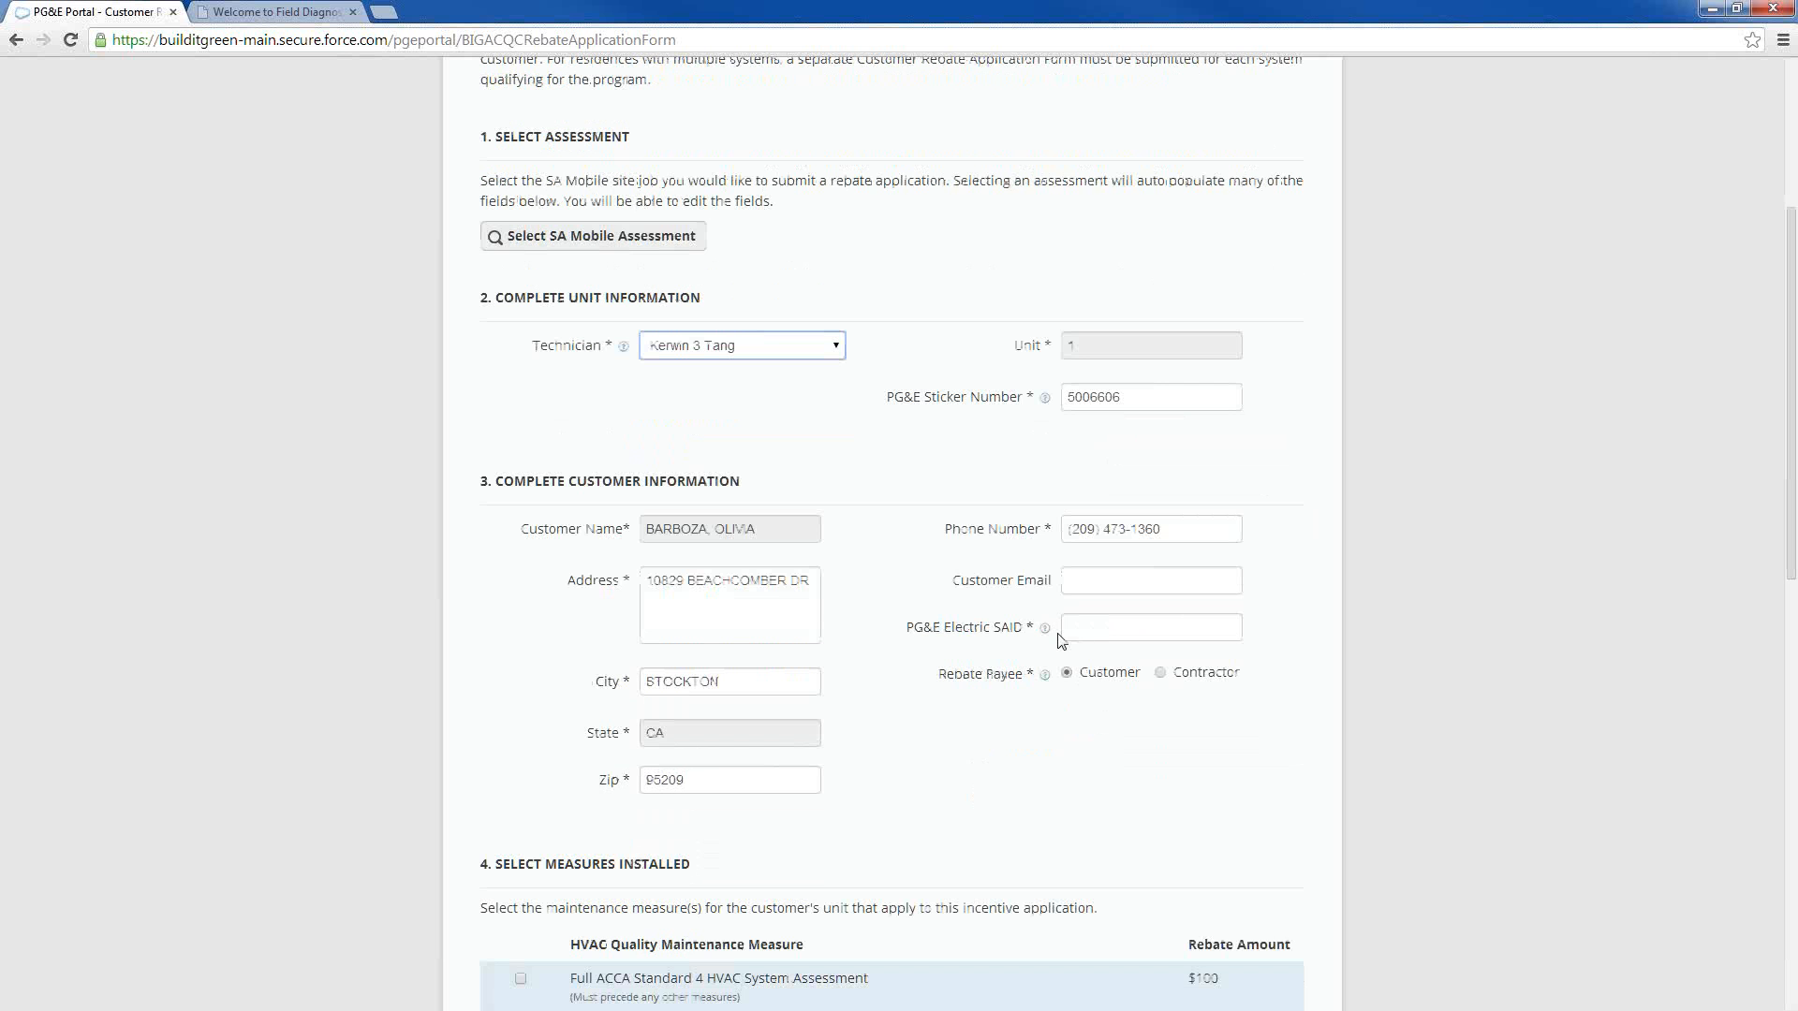
pyautogui.click(1094, 582)
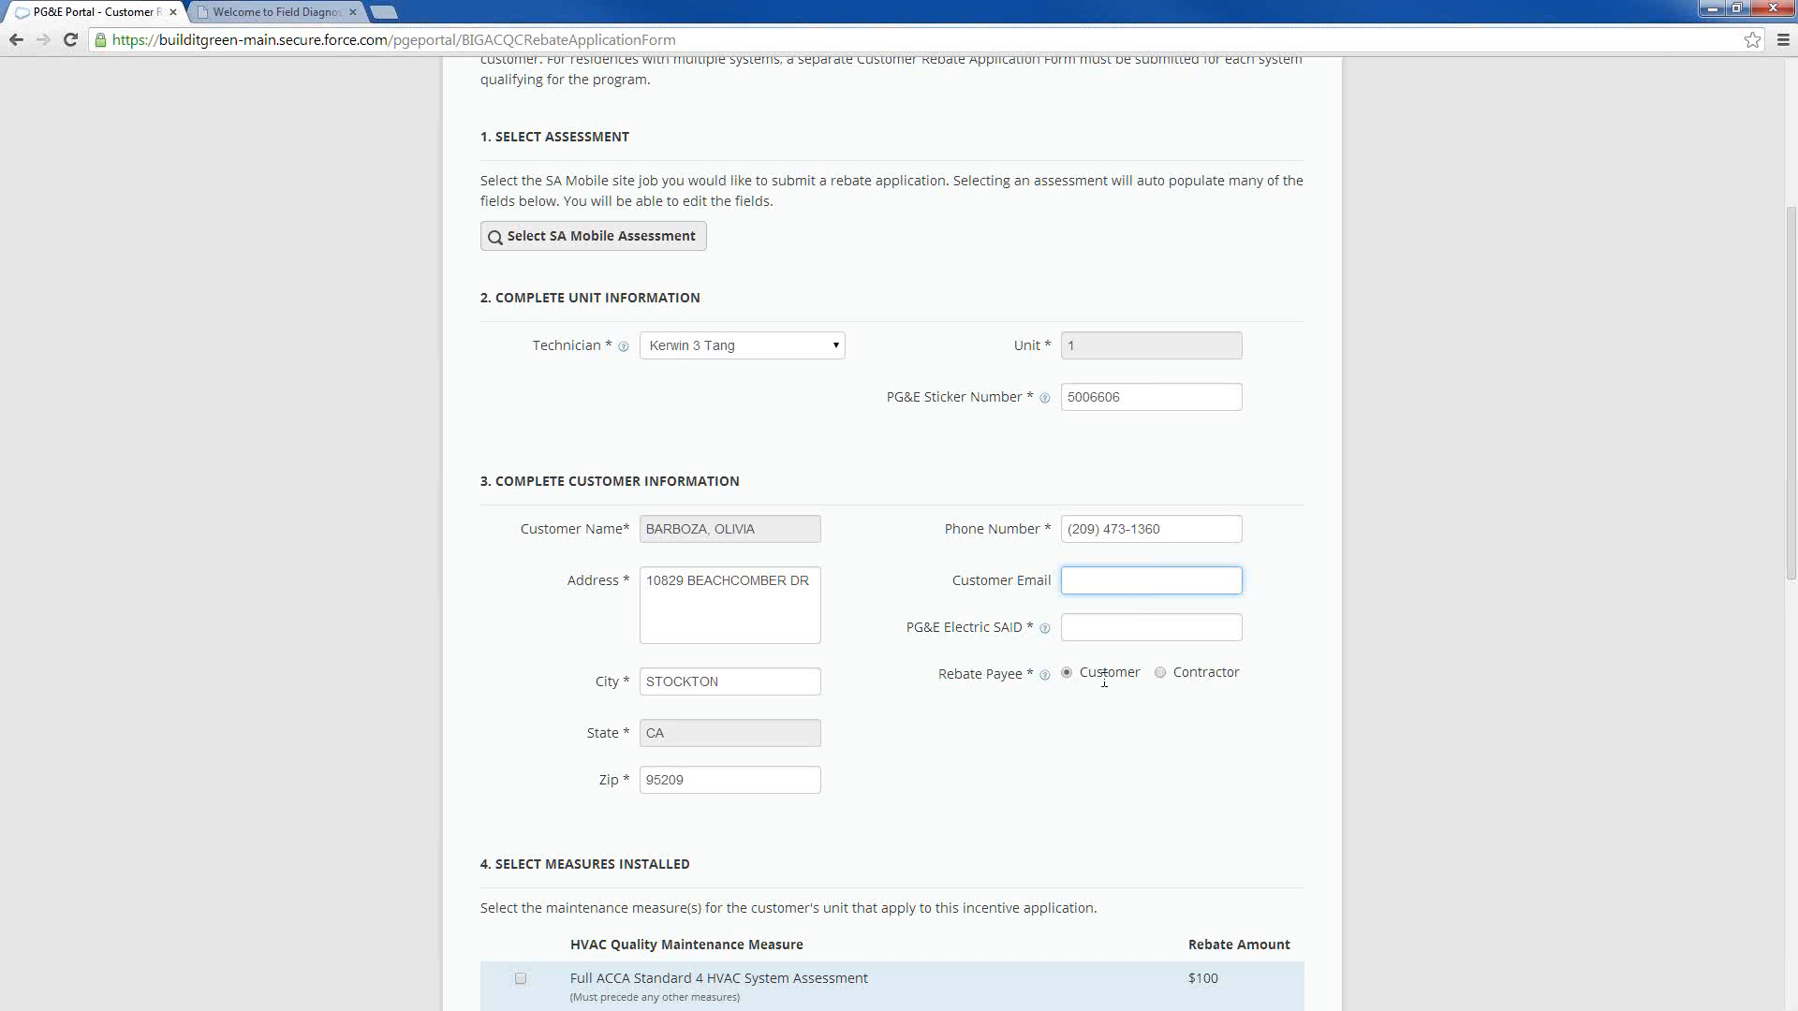
pyautogui.scroll(-1, 1018, 754)
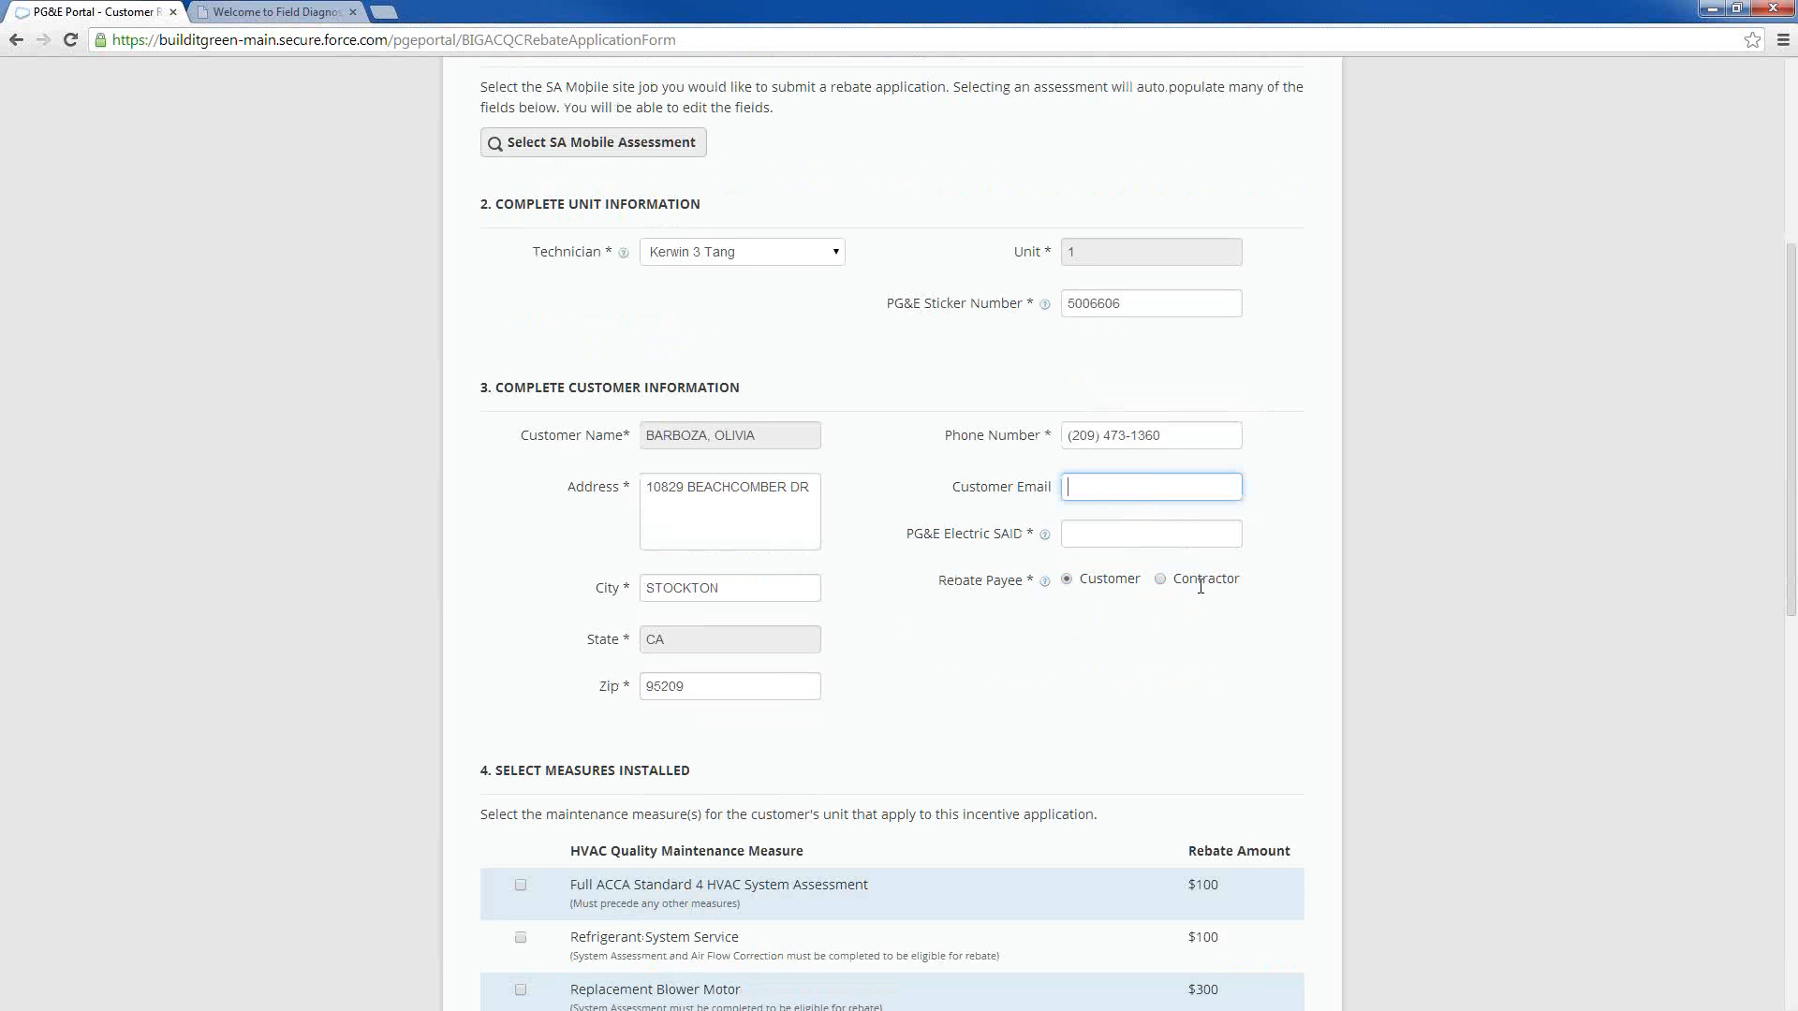
pyautogui.scroll(-2, 964, 643)
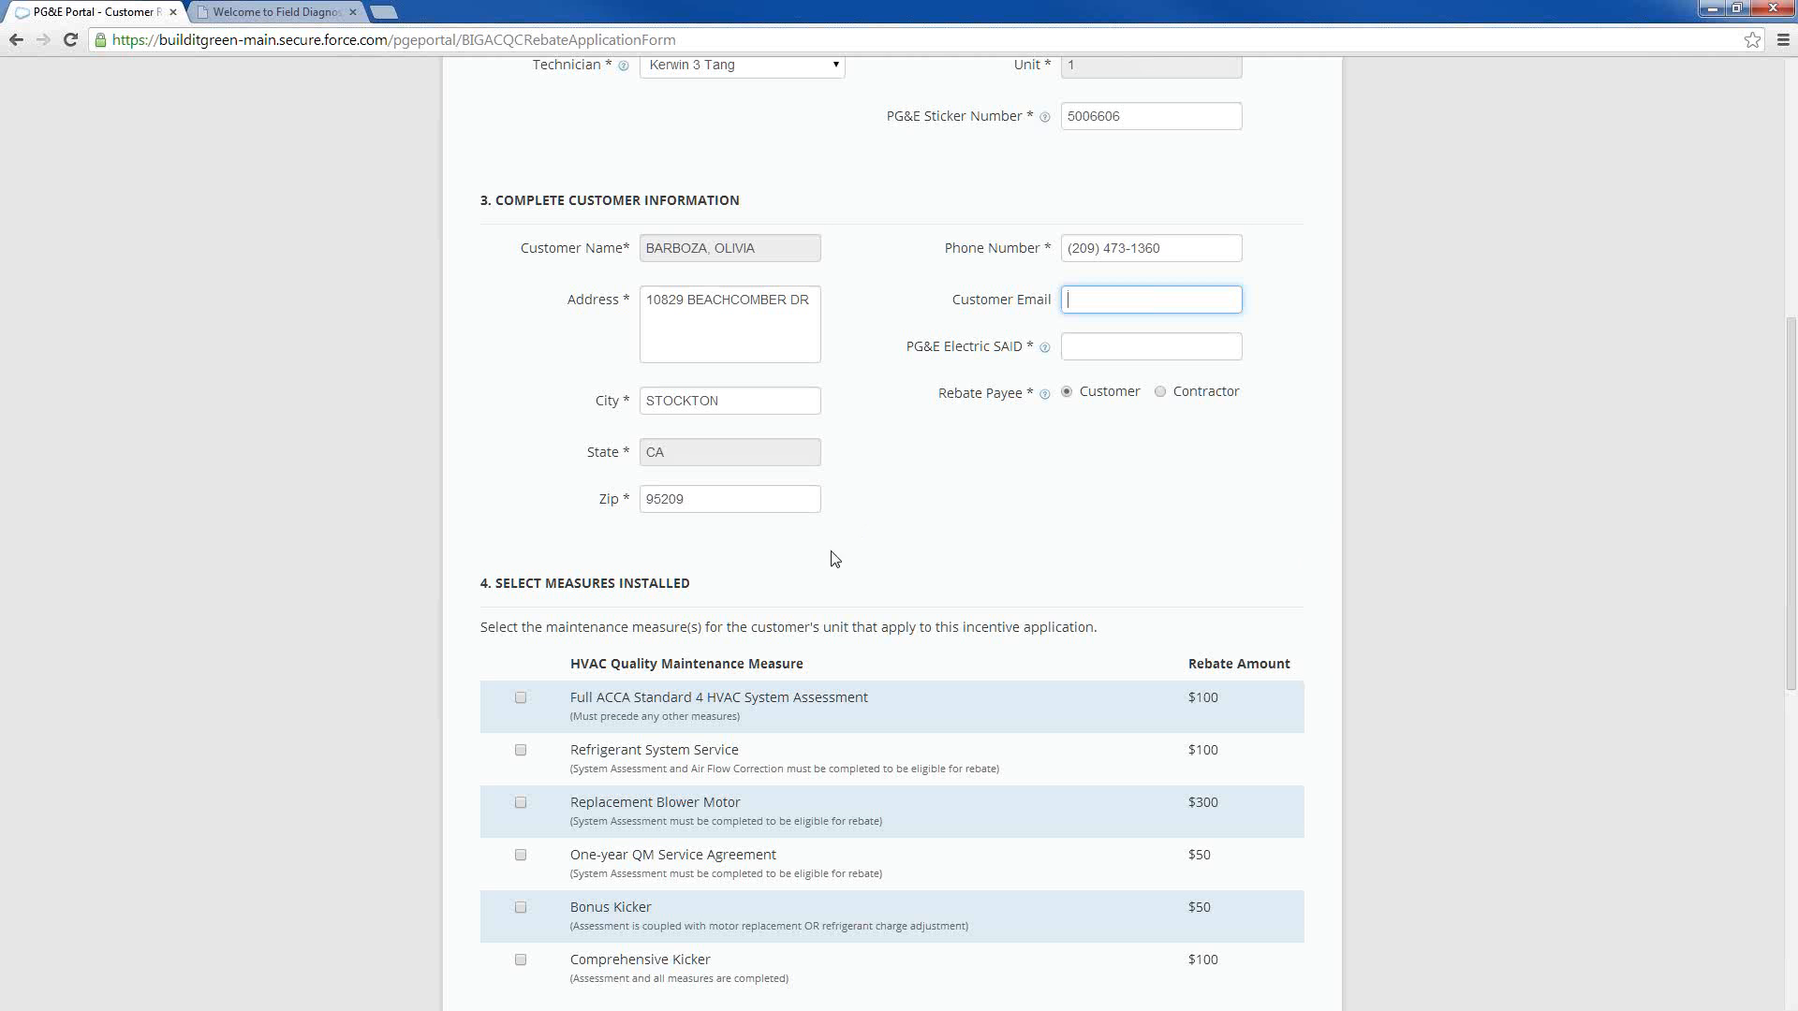
# Select the Full ACCA Standard 4 HVAC System Assessment, Replacement Blower Motor, One-year QM Service Agreement and Bonus Kicker measures
pyautogui.scroll(-2, 671, 655)
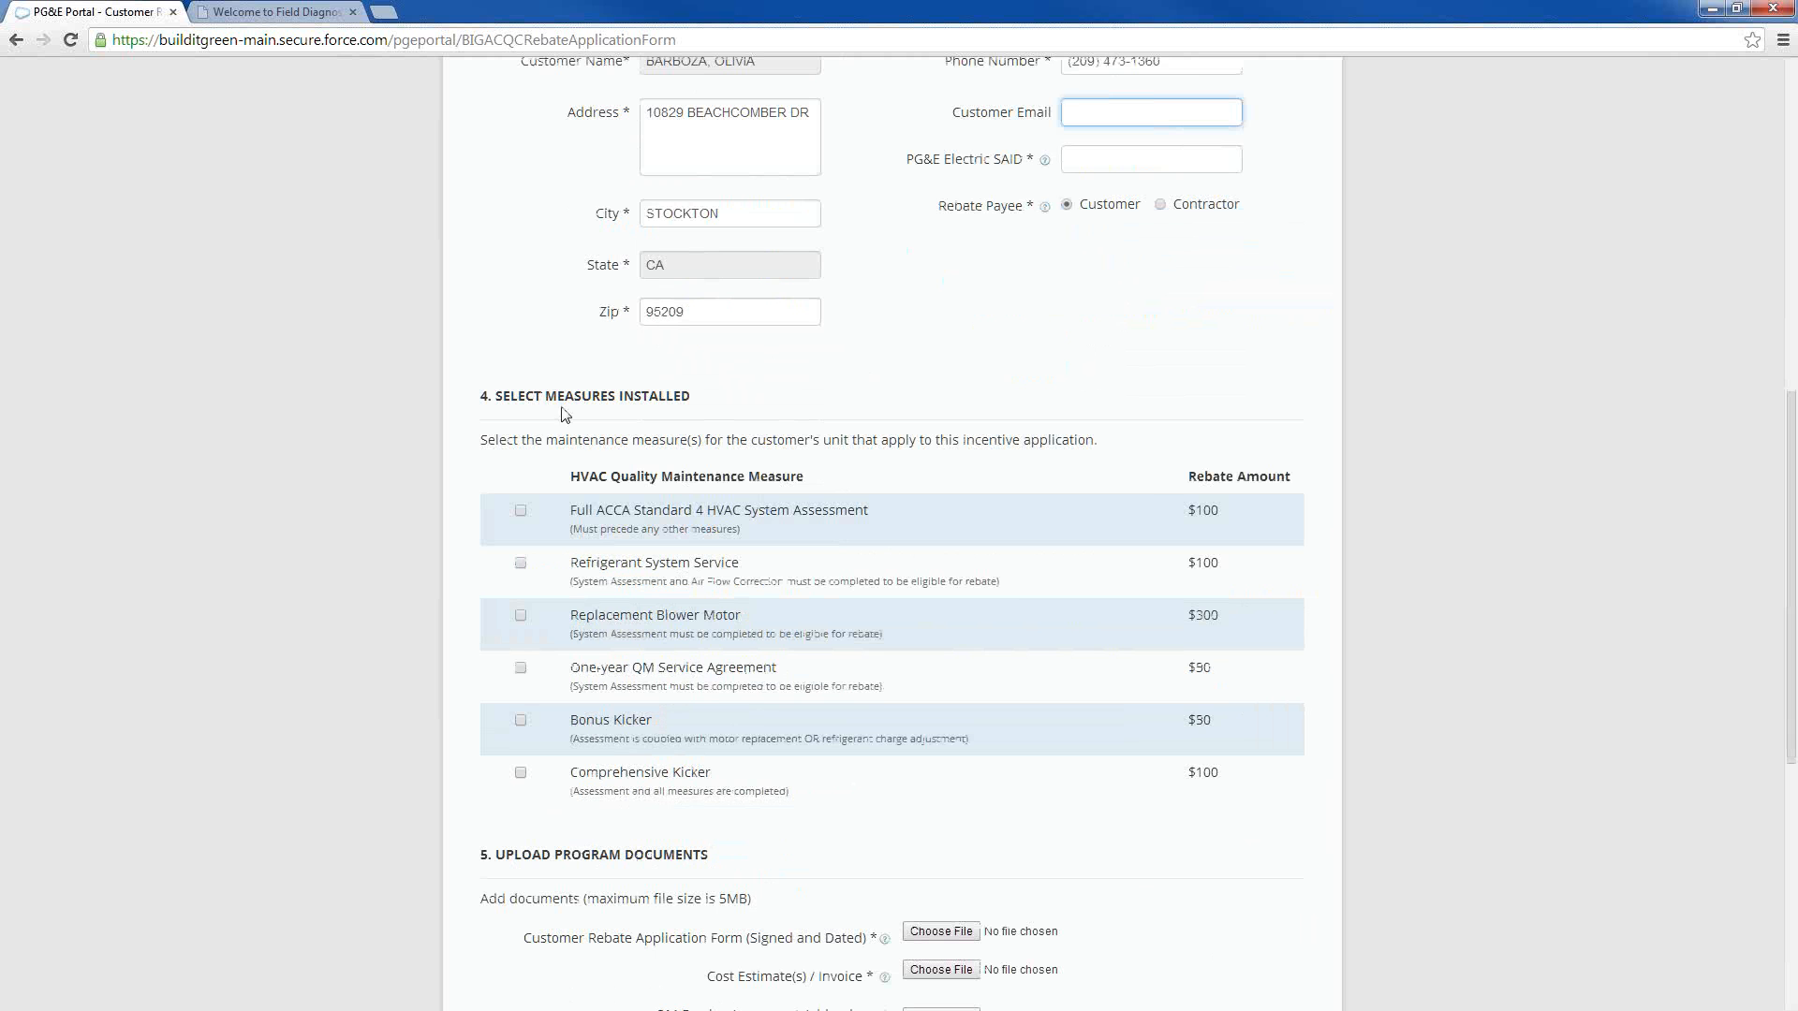
pyautogui.click(520, 511)
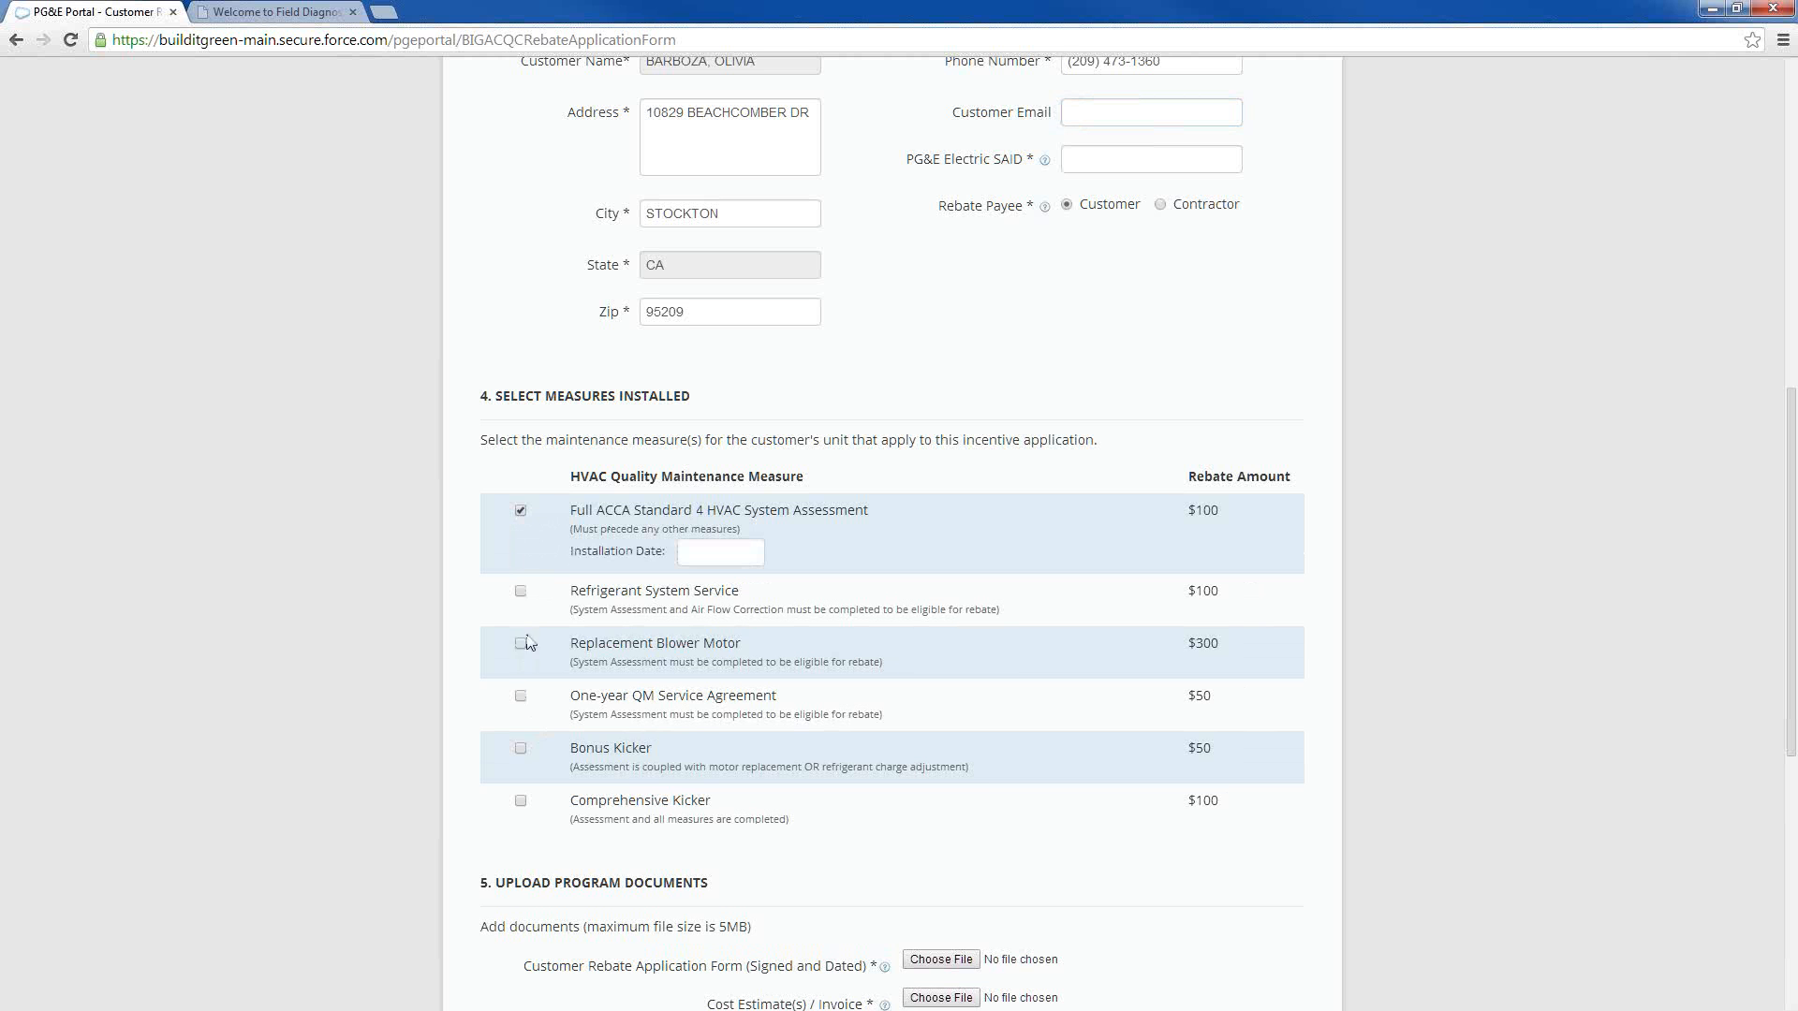
pyautogui.click(521, 644)
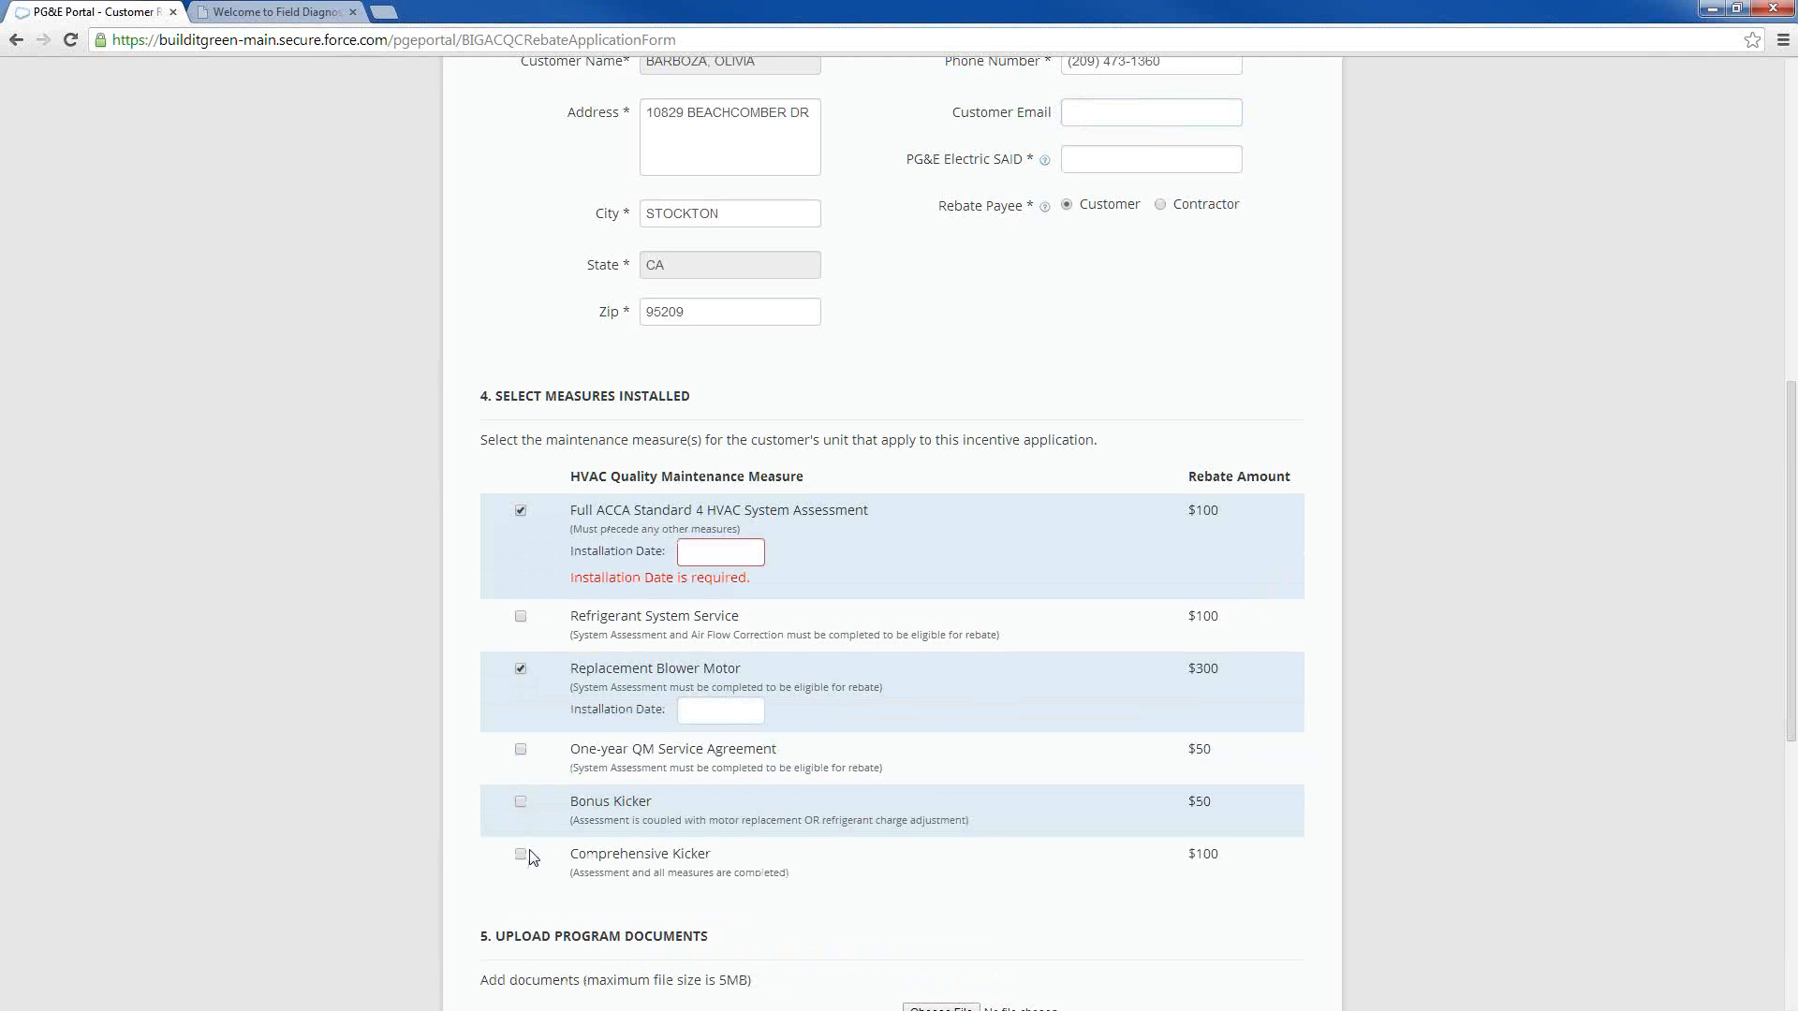
pyautogui.click(521, 751)
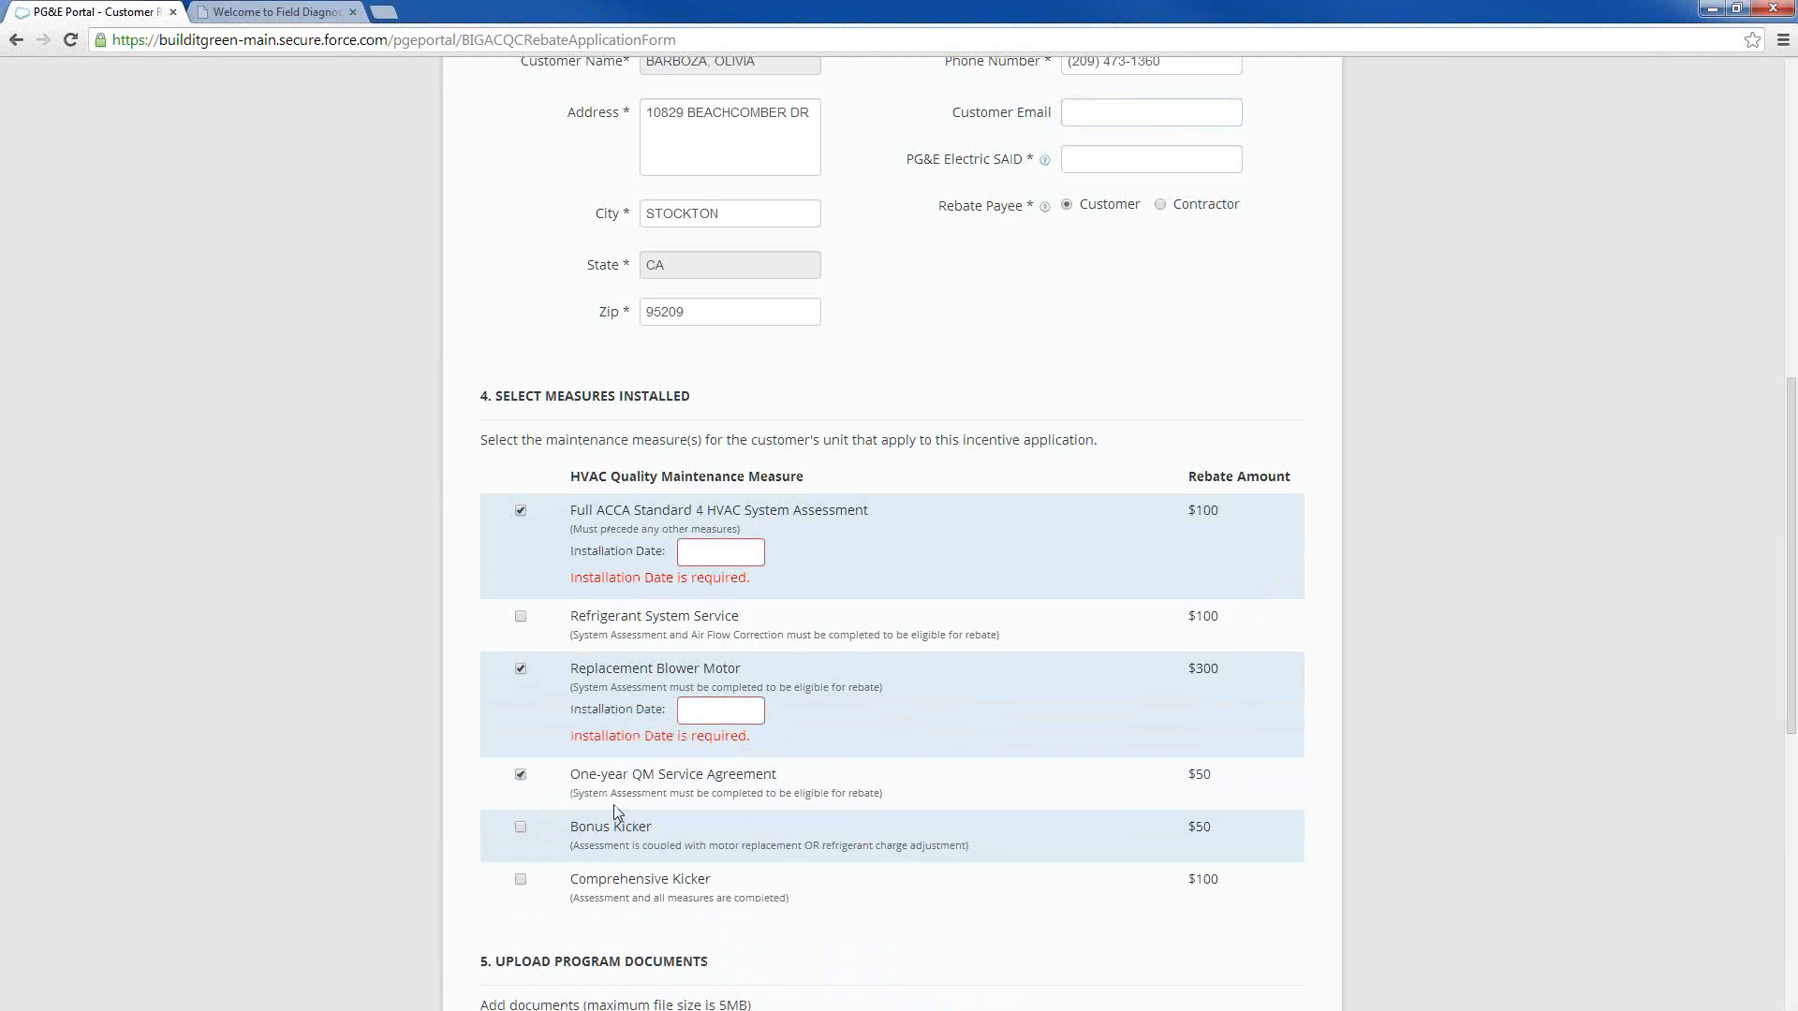
pyautogui.click(521, 828)
# Set the installation dates to 01/29/2014 for the system assessment and 02/04/2014 for the replacement blower motor
pyautogui.moveTo(571, 551); pyautogui.dragTo(633, 552)
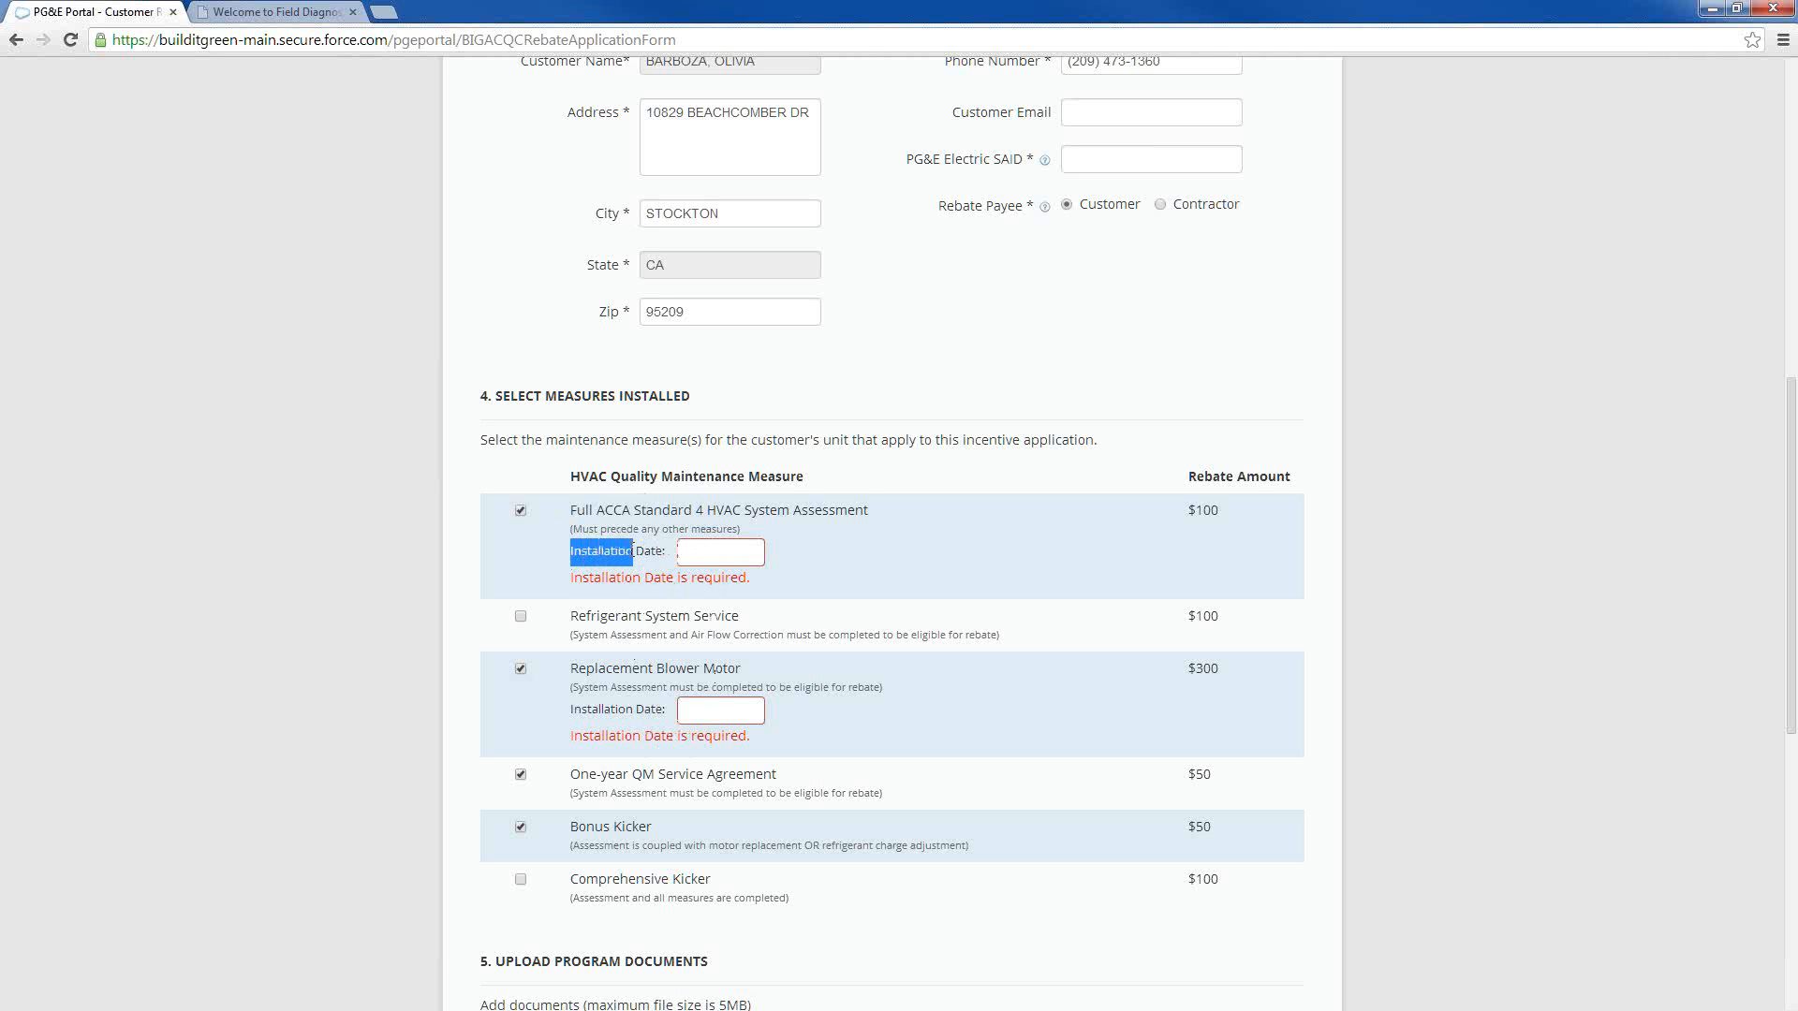
pyautogui.click(709, 553)
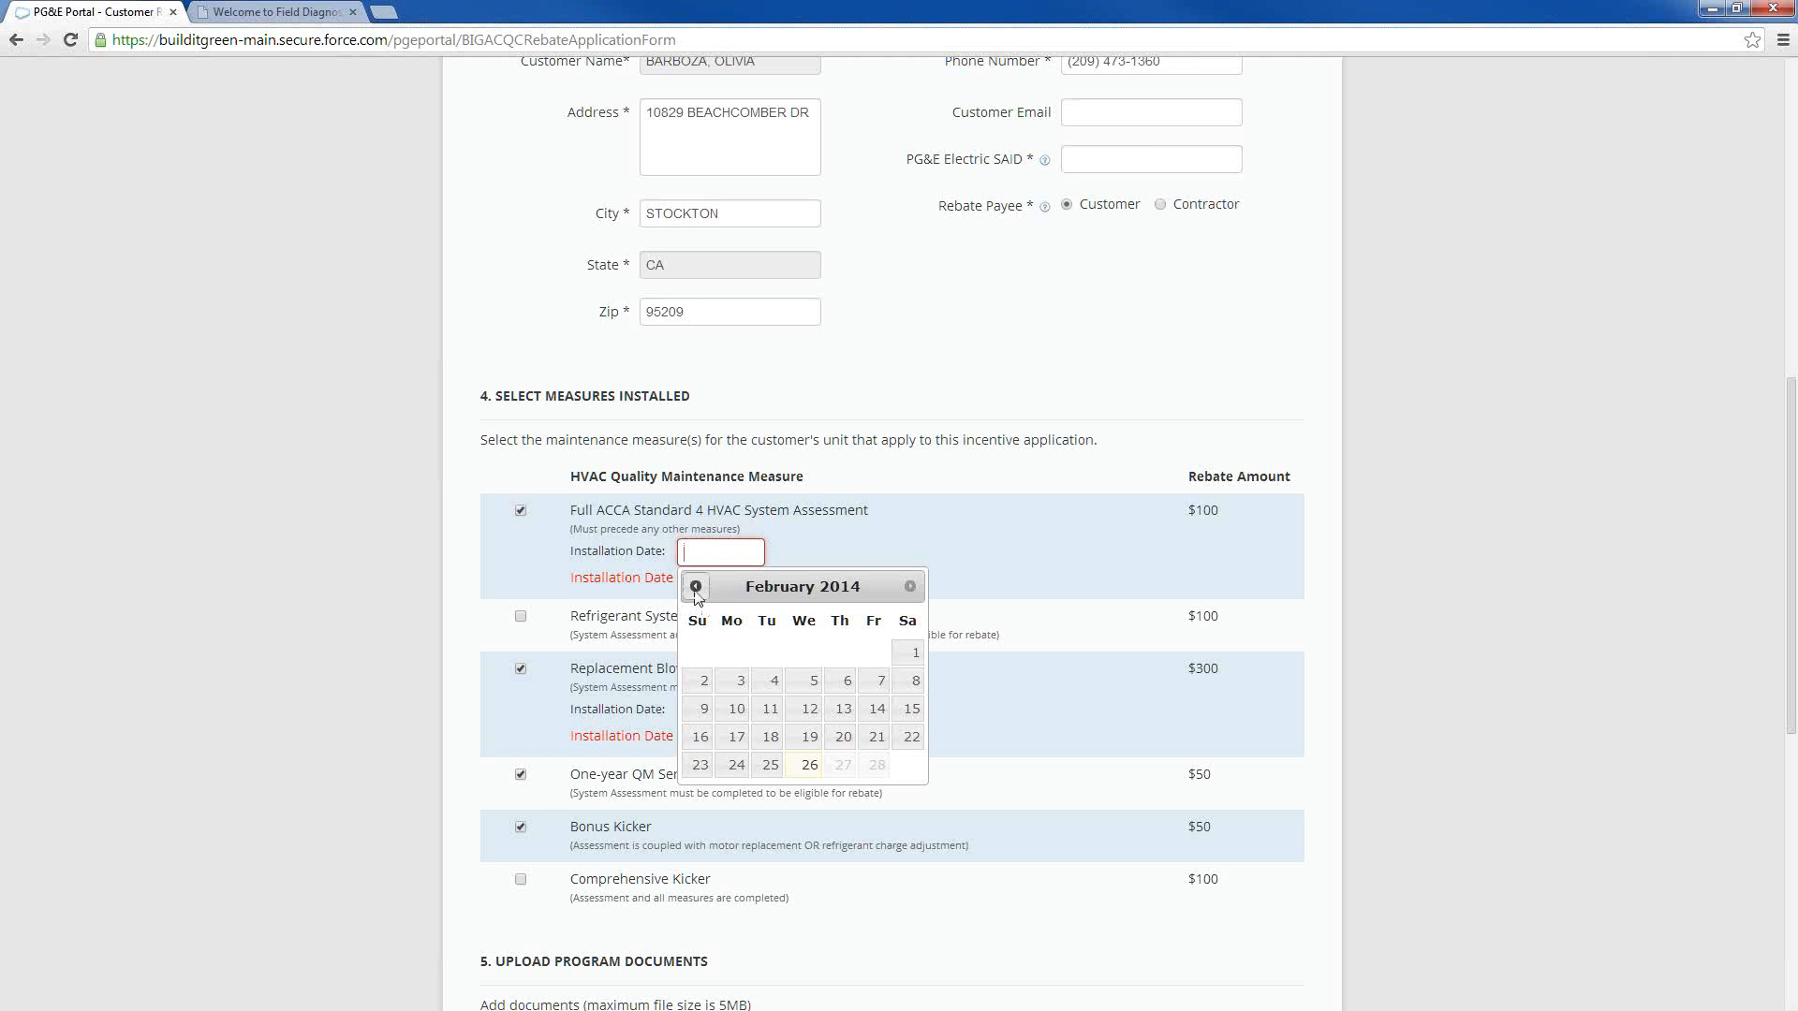
pyautogui.click(695, 586)
pyautogui.click(810, 765)
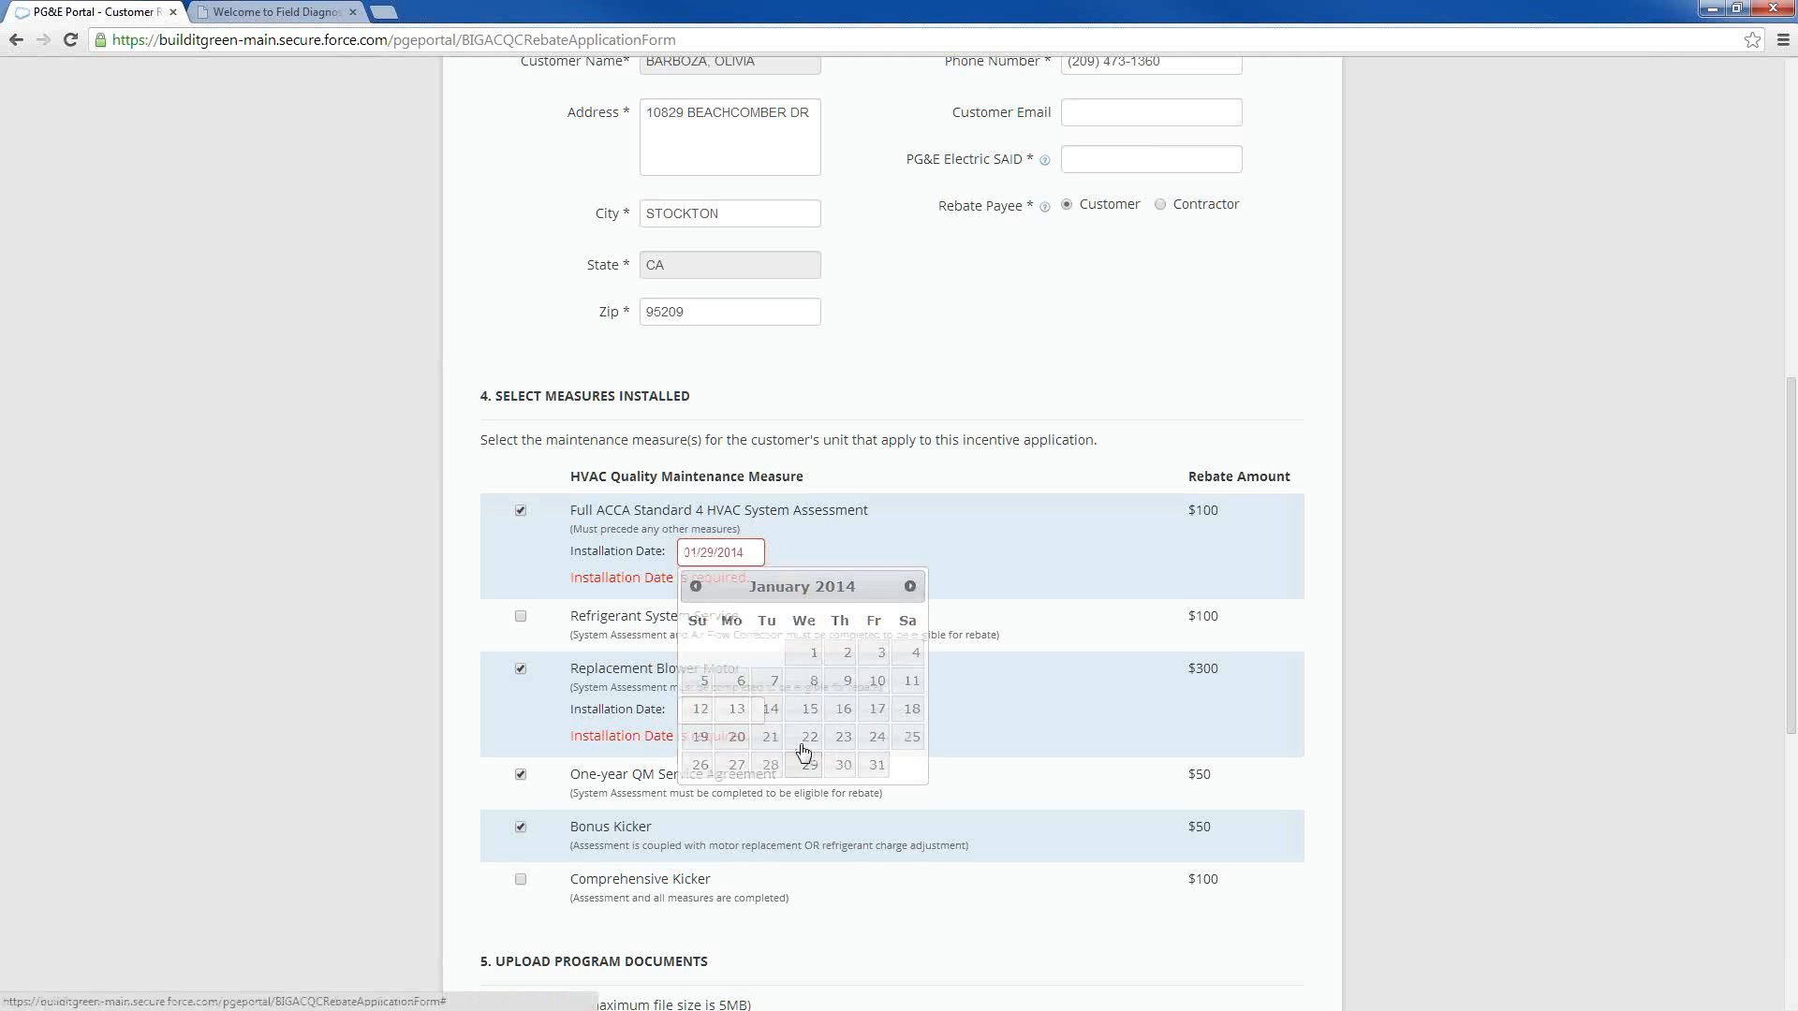
pyautogui.click(700, 713)
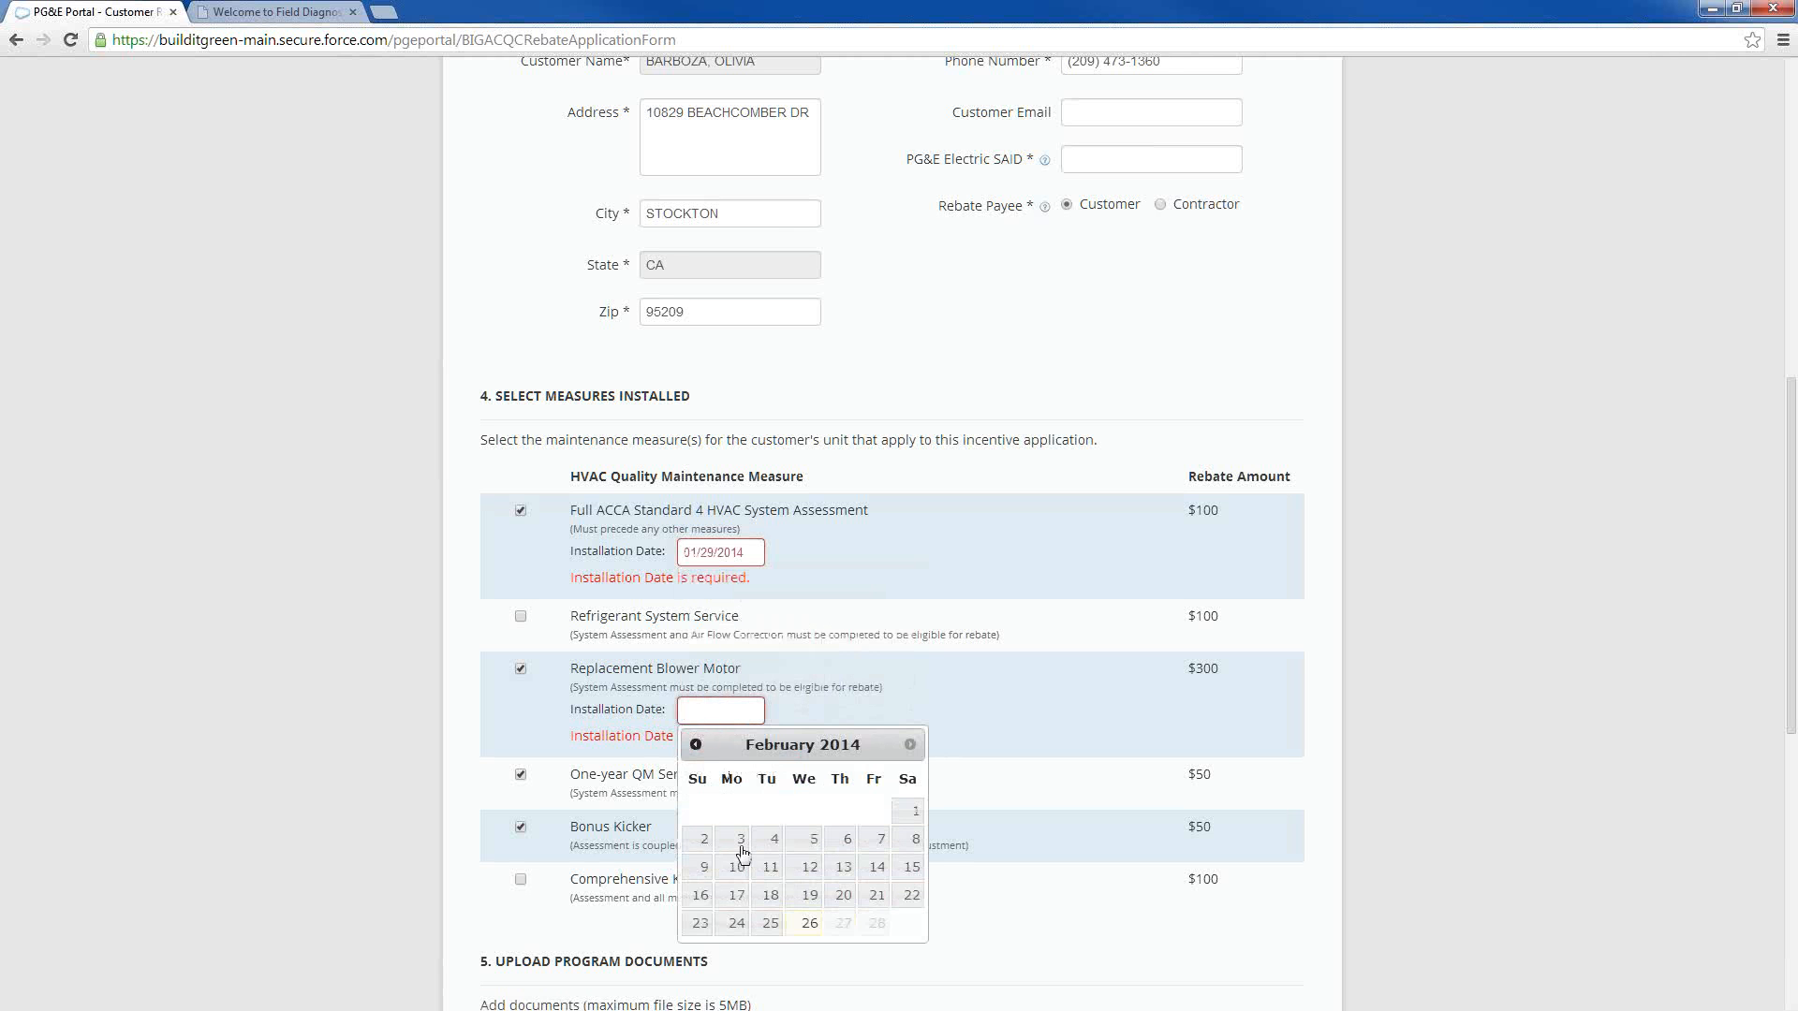
pyautogui.click(774, 839)
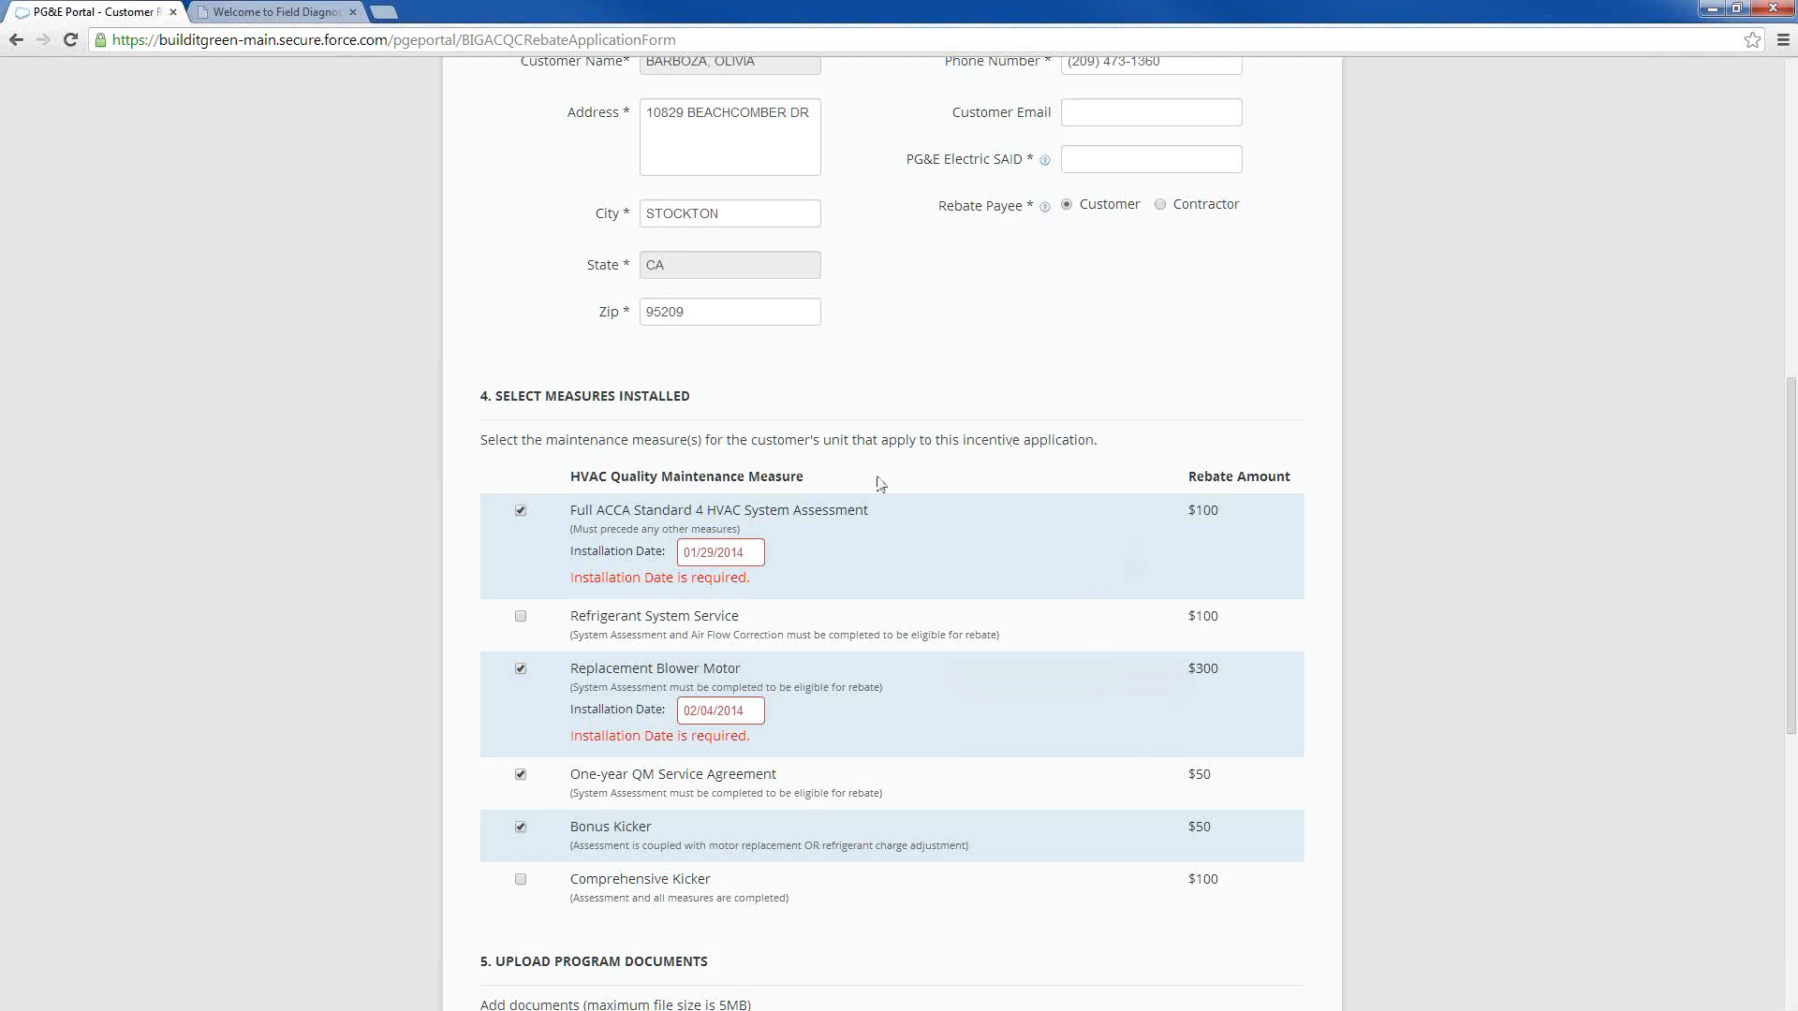
pyautogui.click(744, 709)
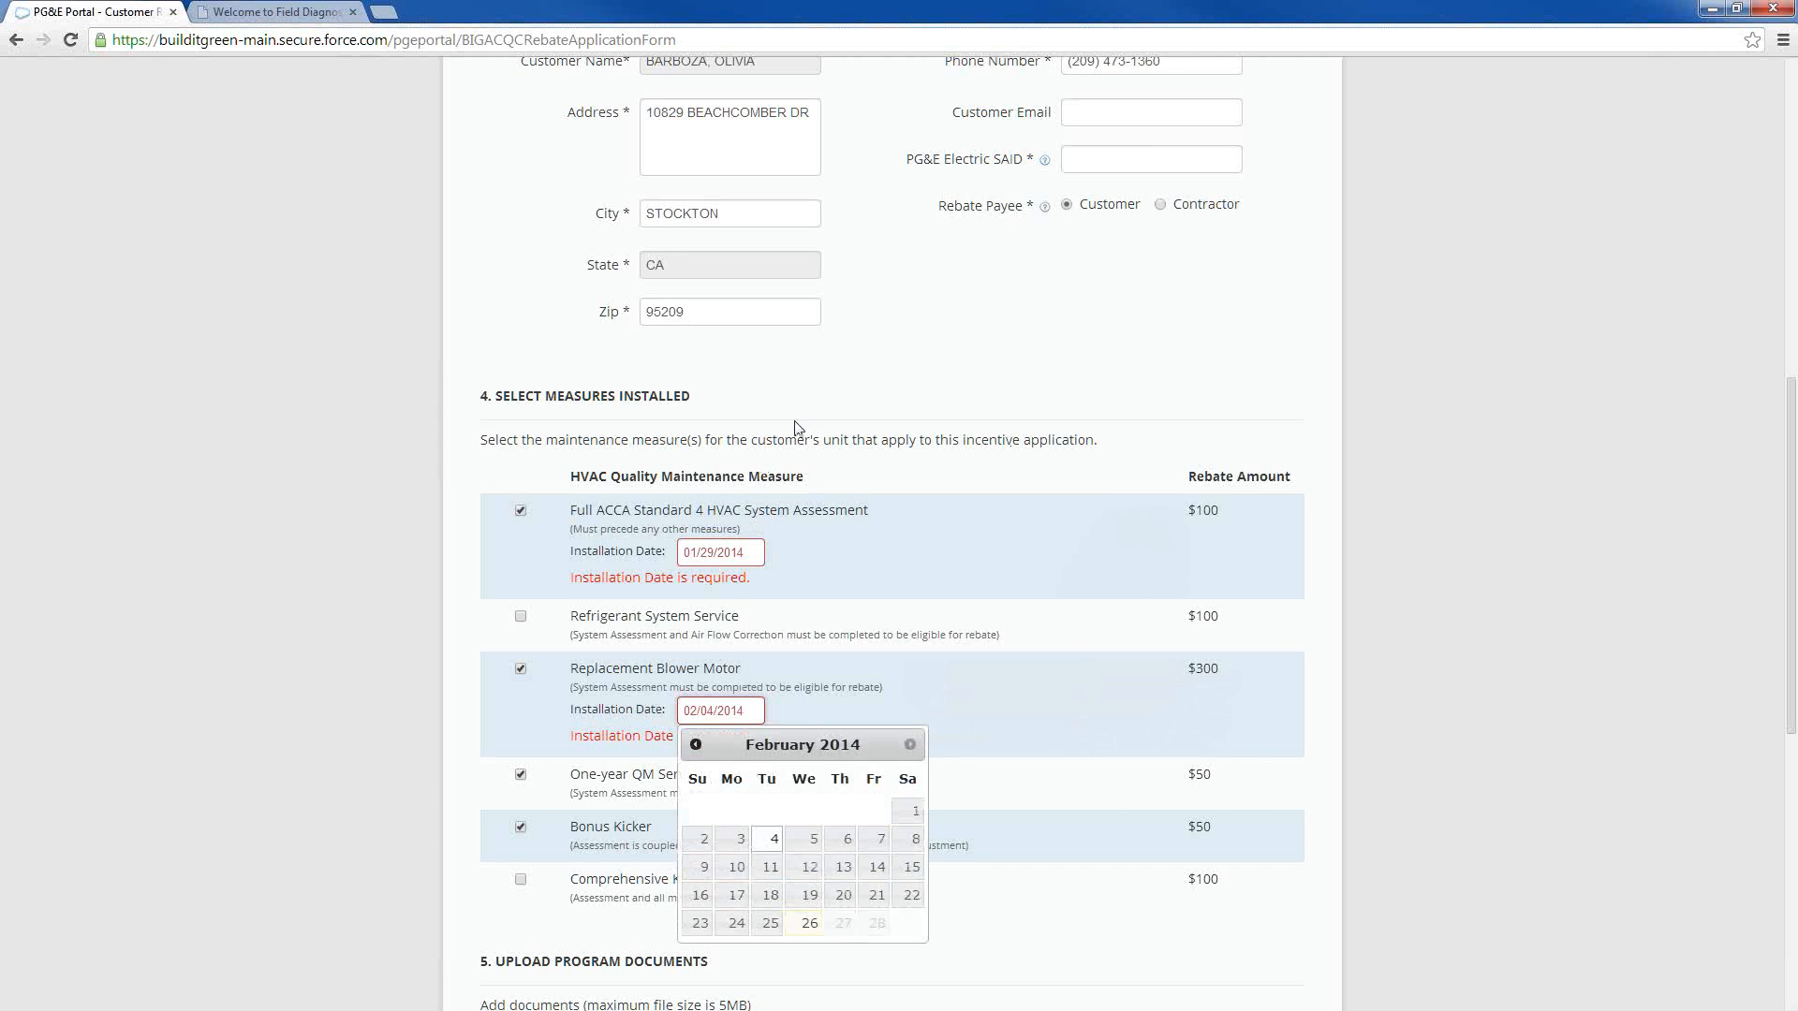
pyautogui.click(799, 393)
# Examine the program document upload fields, the notes box and the save and submit options of the rebate application
pyautogui.scroll(-1, 698, 599)
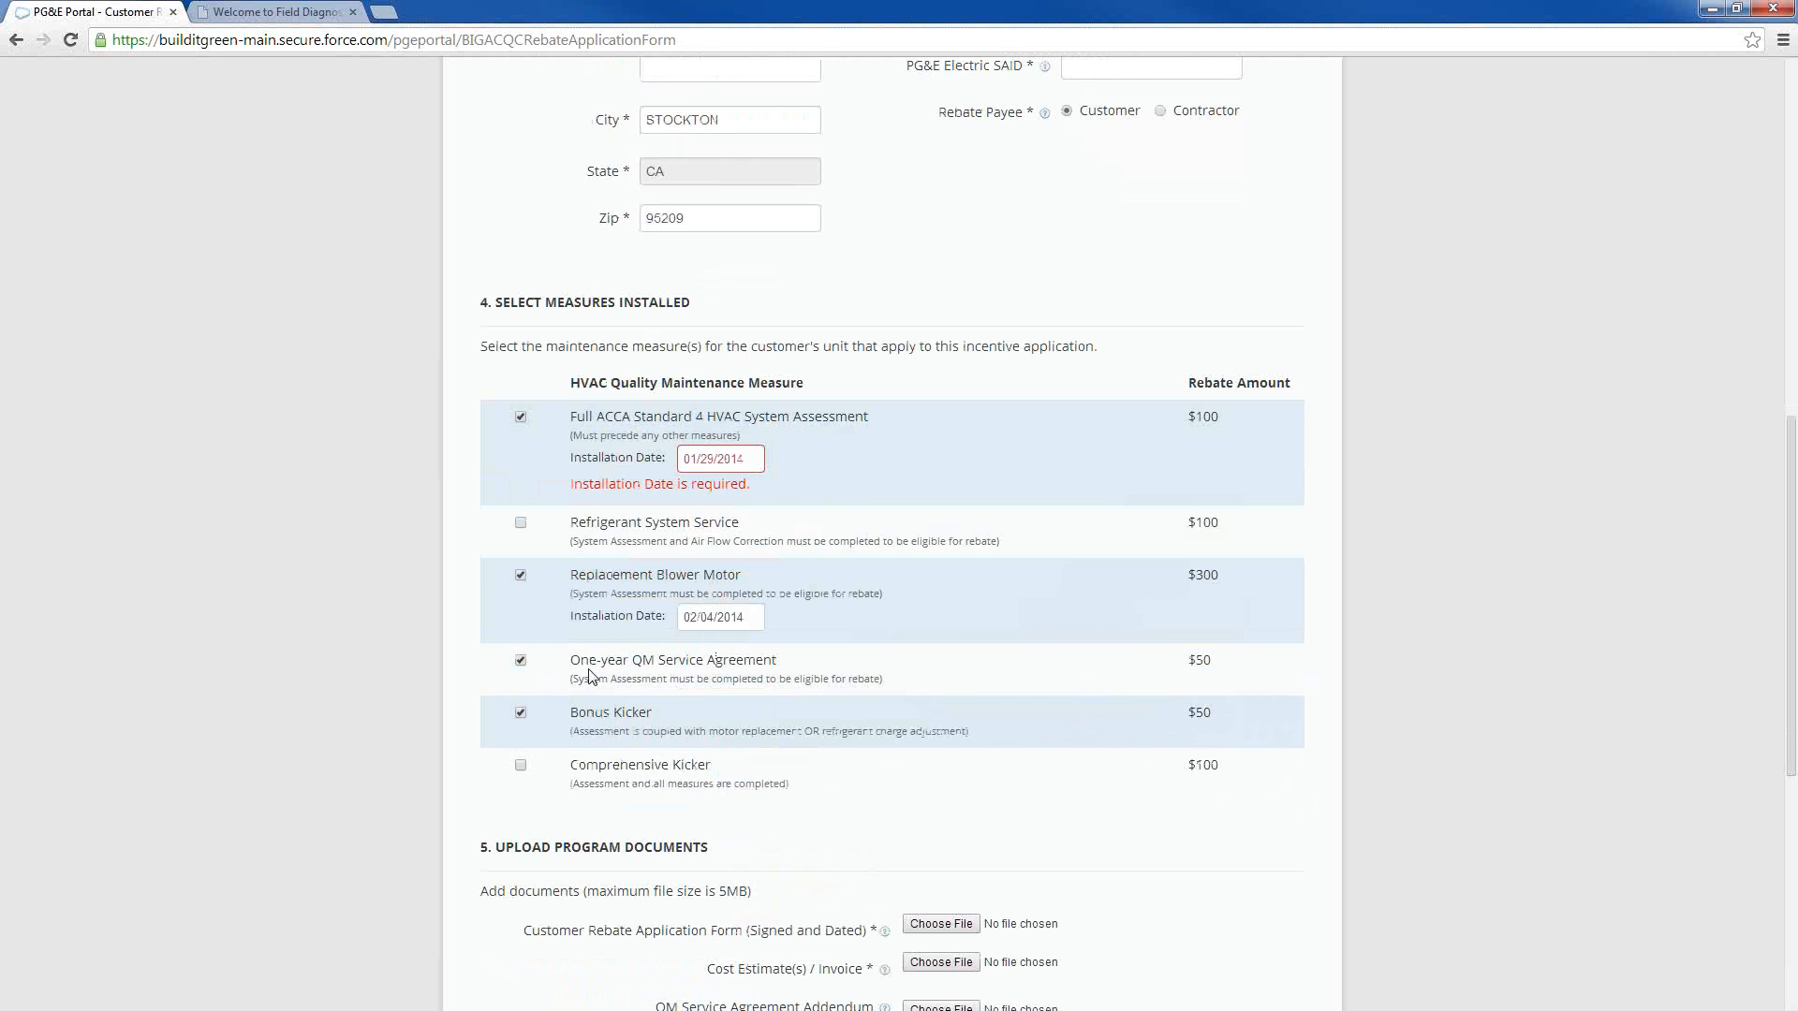
pyautogui.scroll(-3, 600, 684)
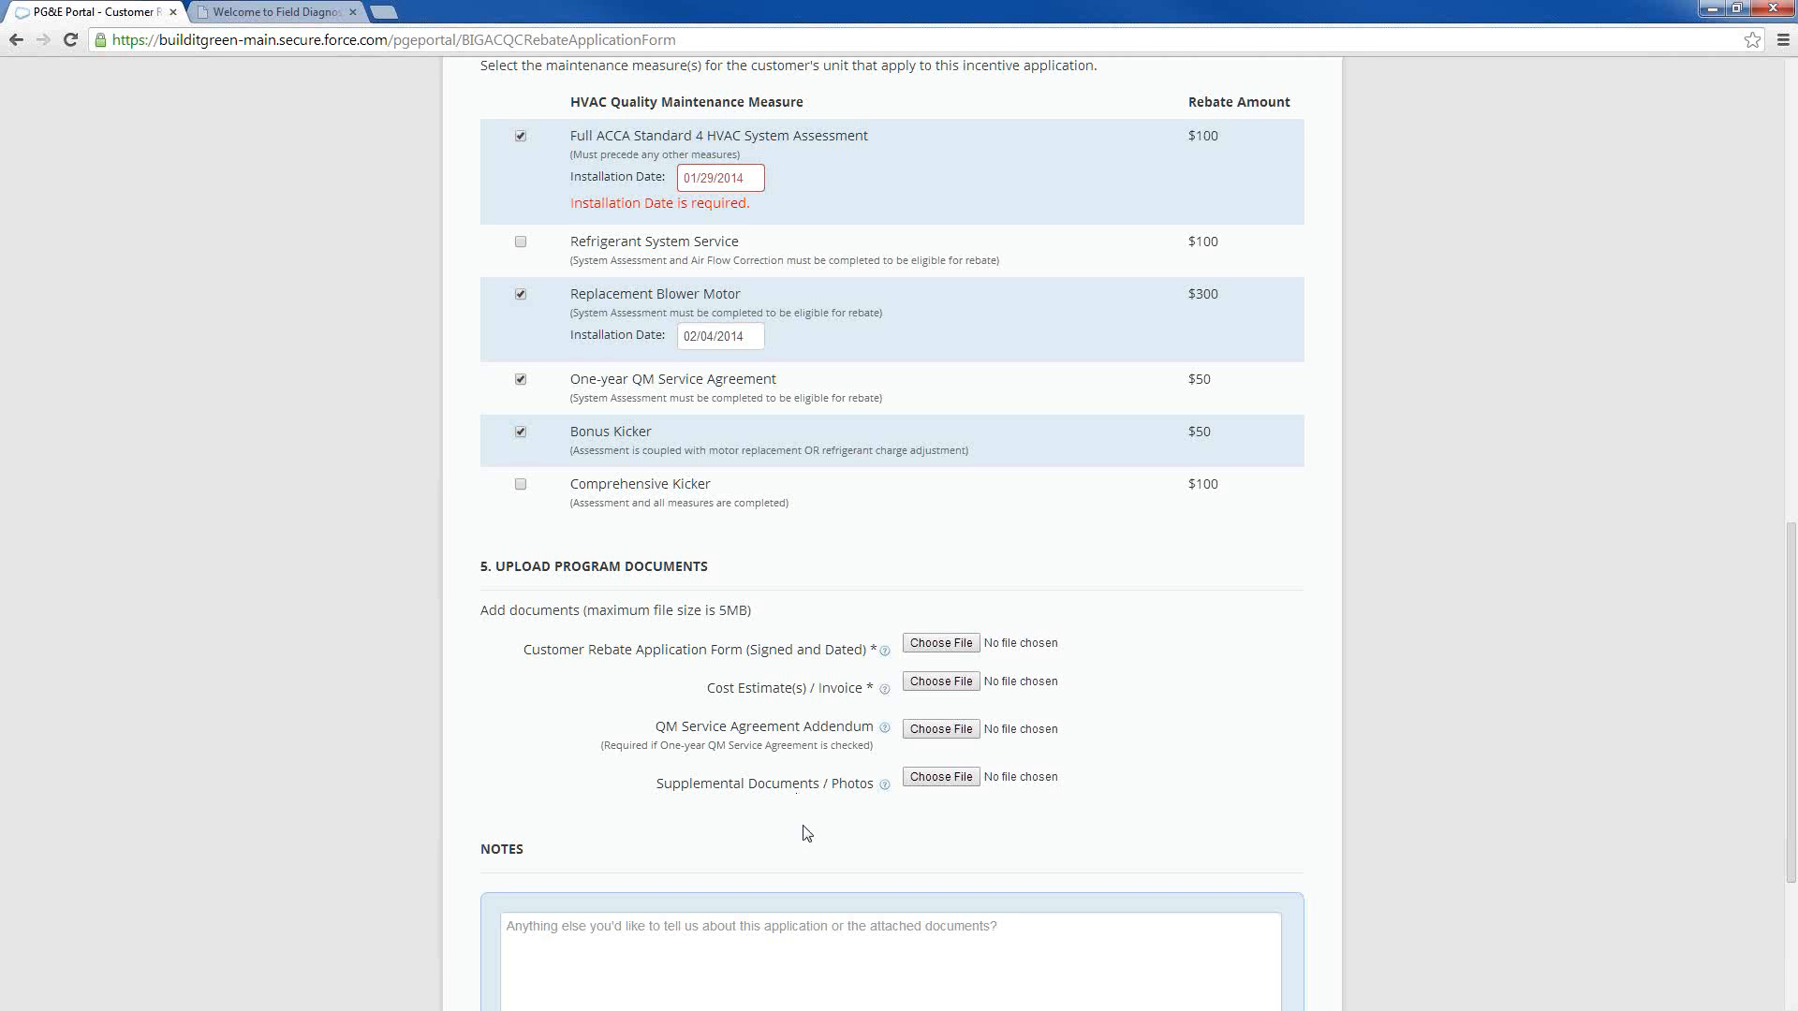
pyautogui.scroll(-3, 818, 926)
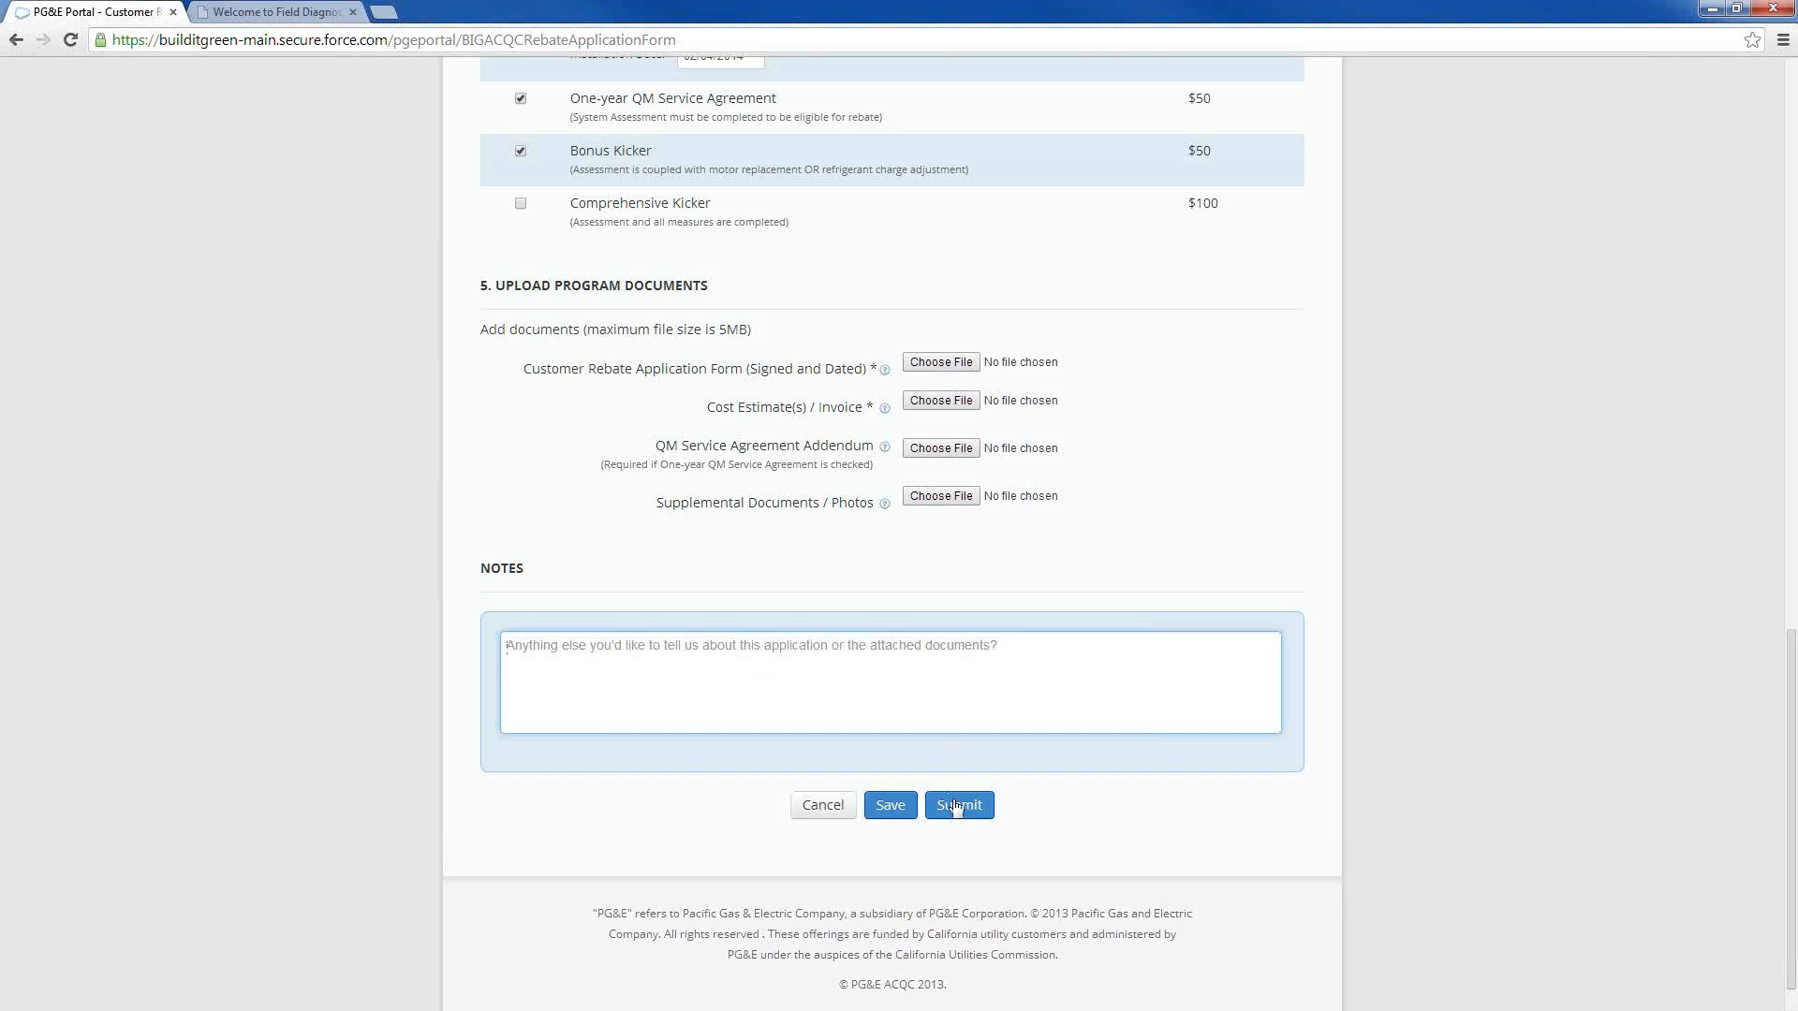
# Leave the rebate application form for the applications list and open the AC Quality Care dashboard
pyautogui.scroll(12, 957, 811)
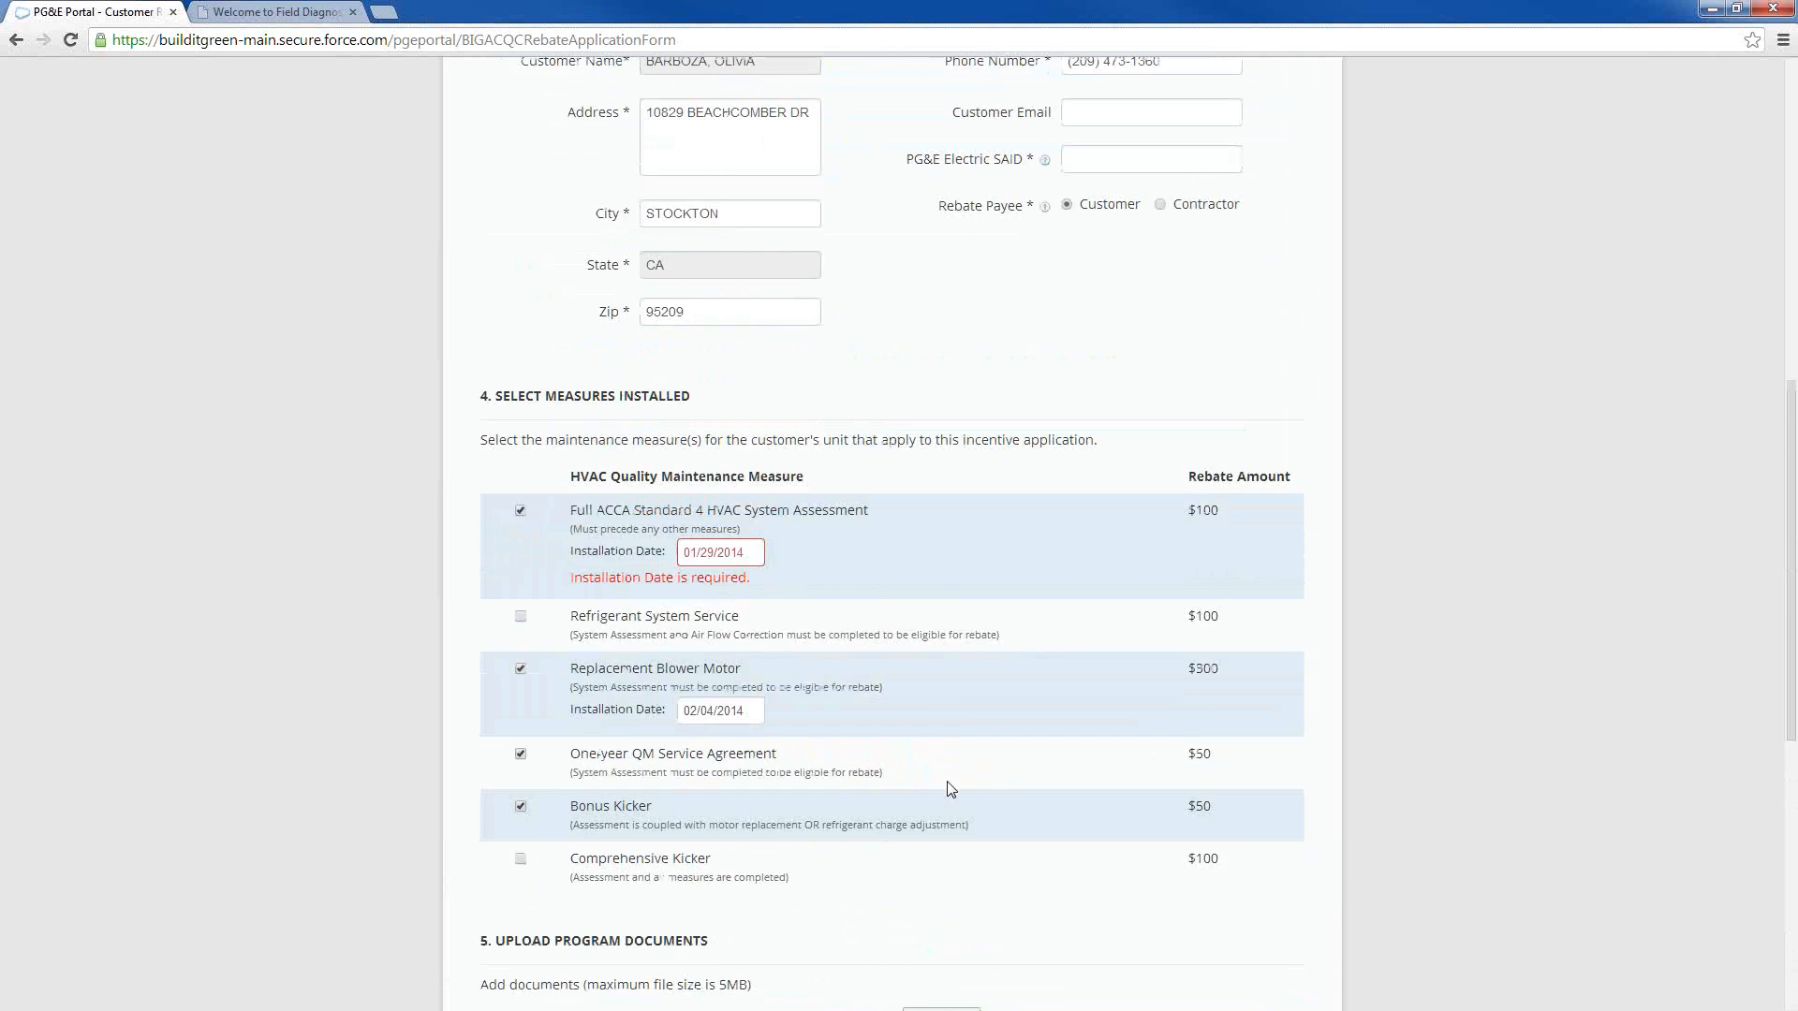
pyautogui.scroll(4, 851, 399)
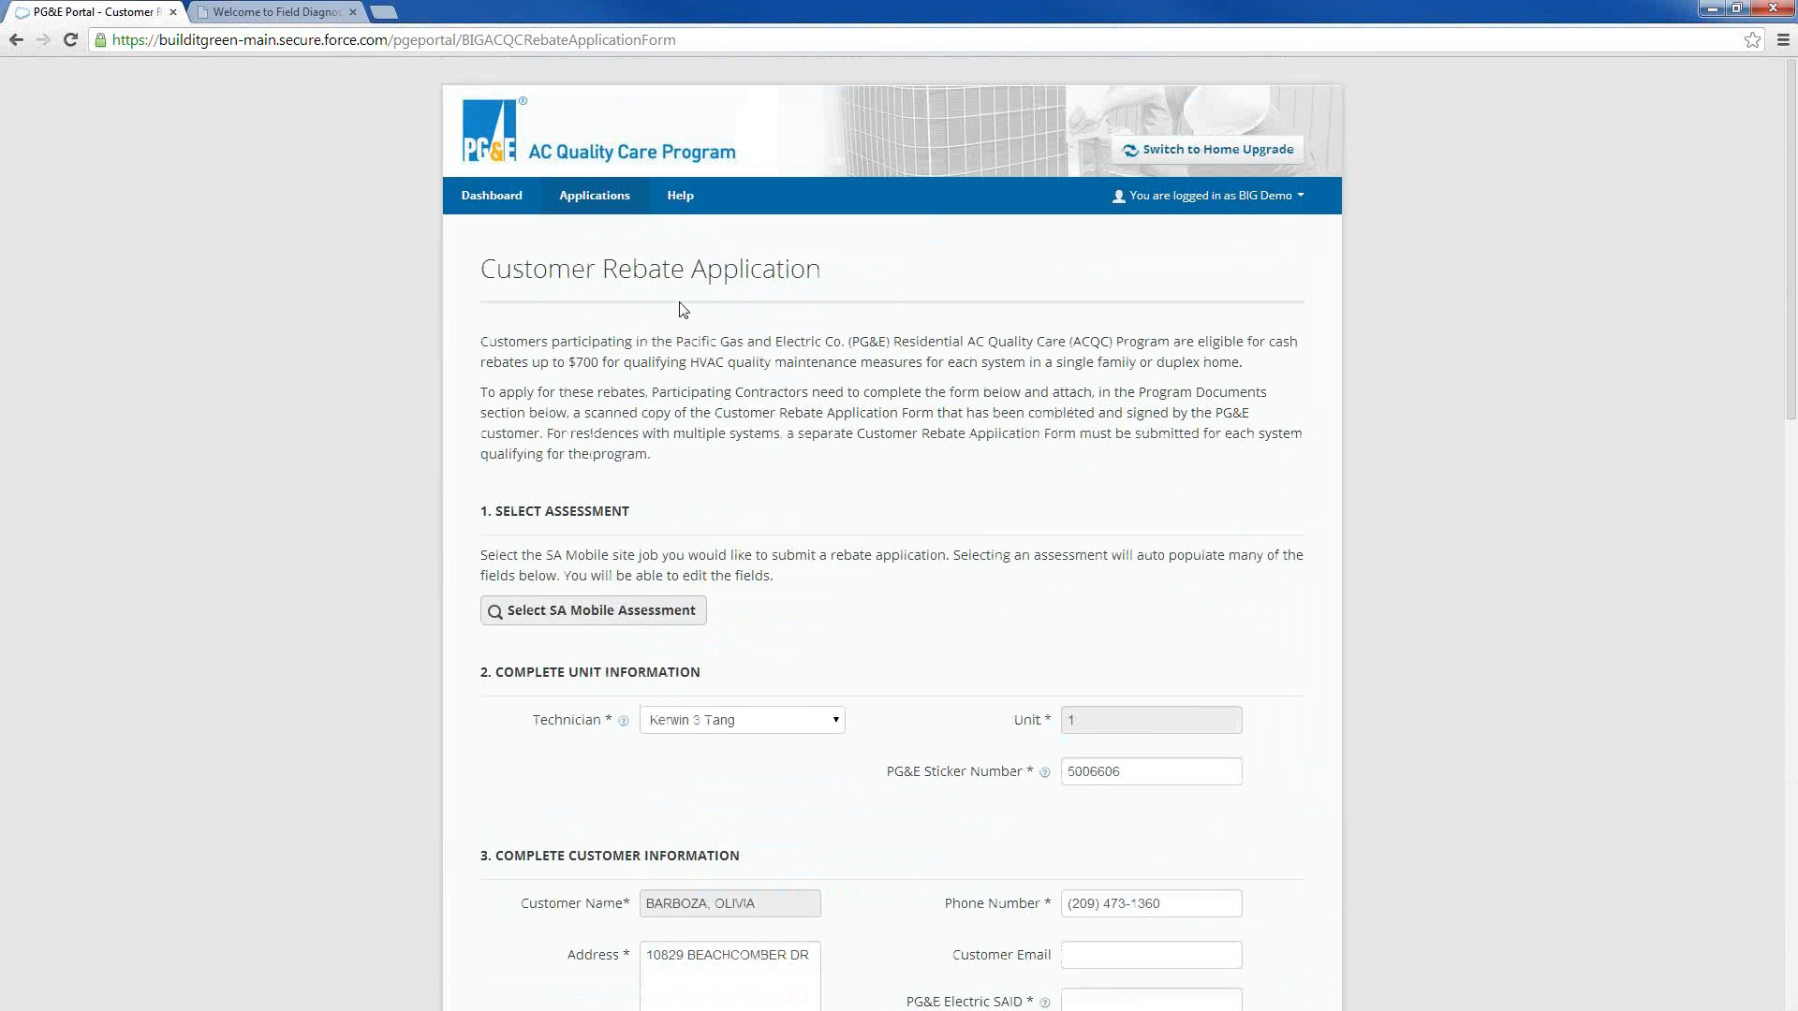
pyautogui.click(593, 202)
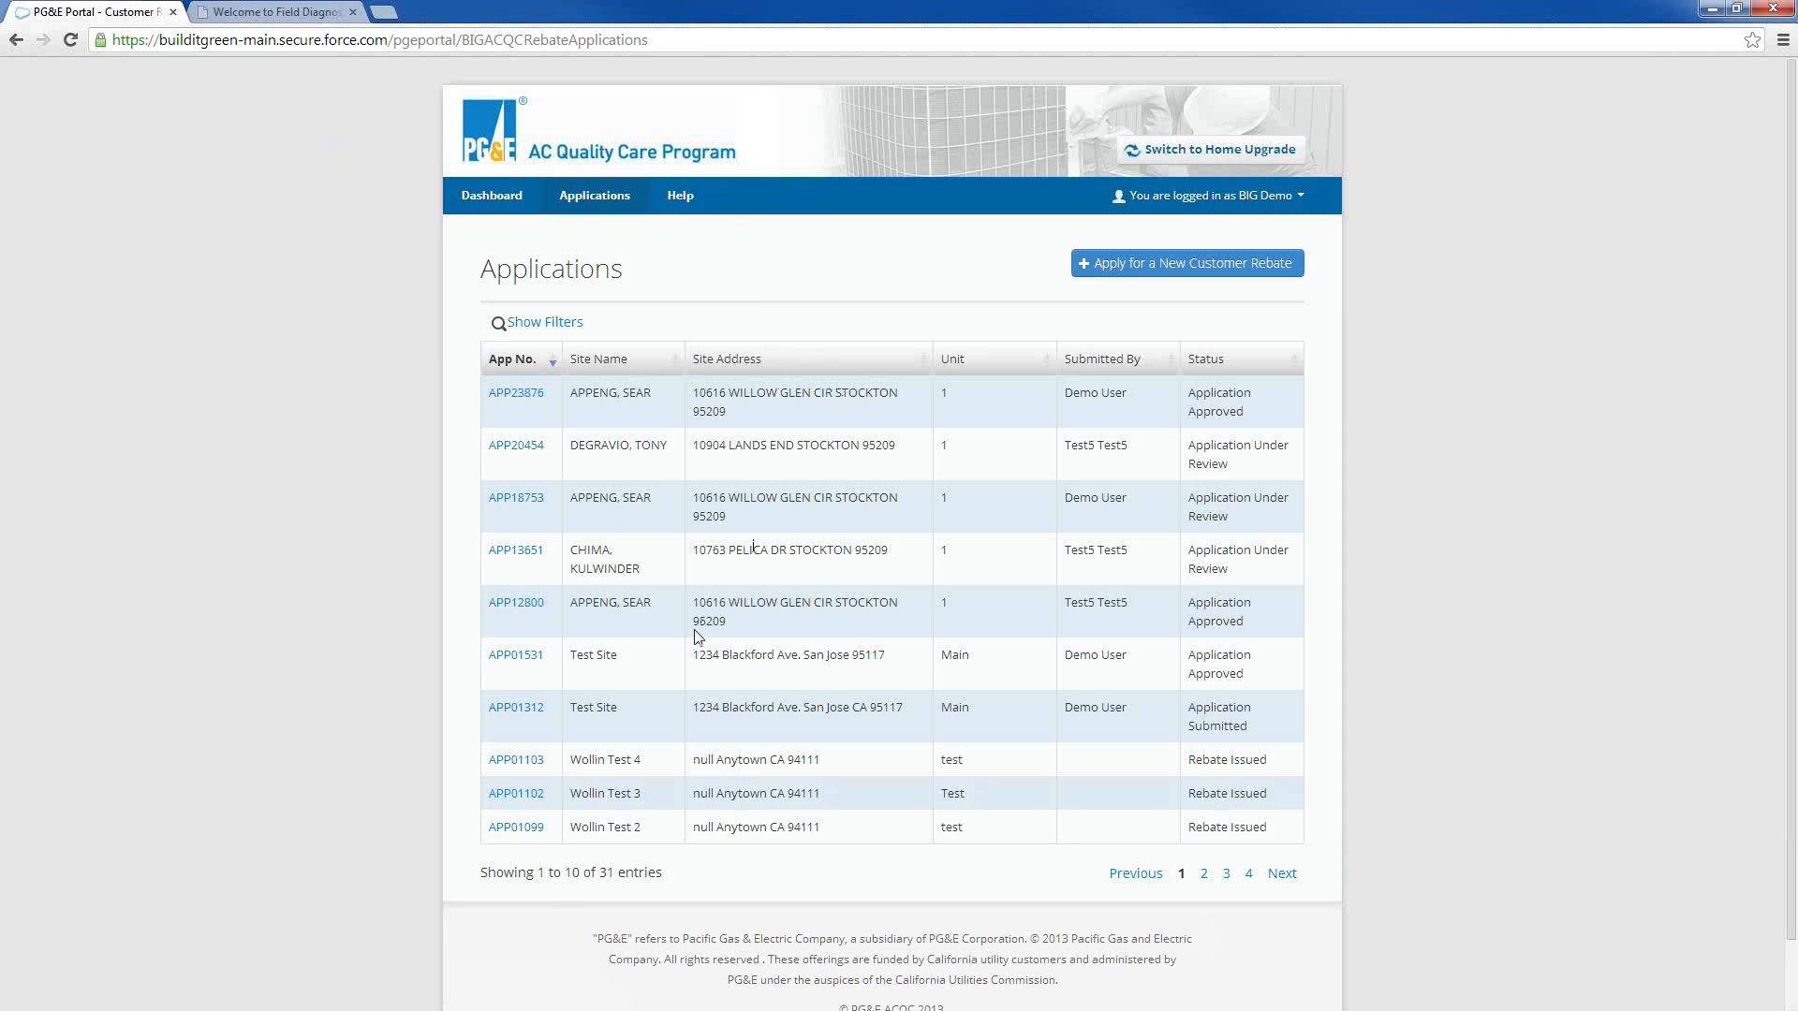
pyautogui.click(495, 195)
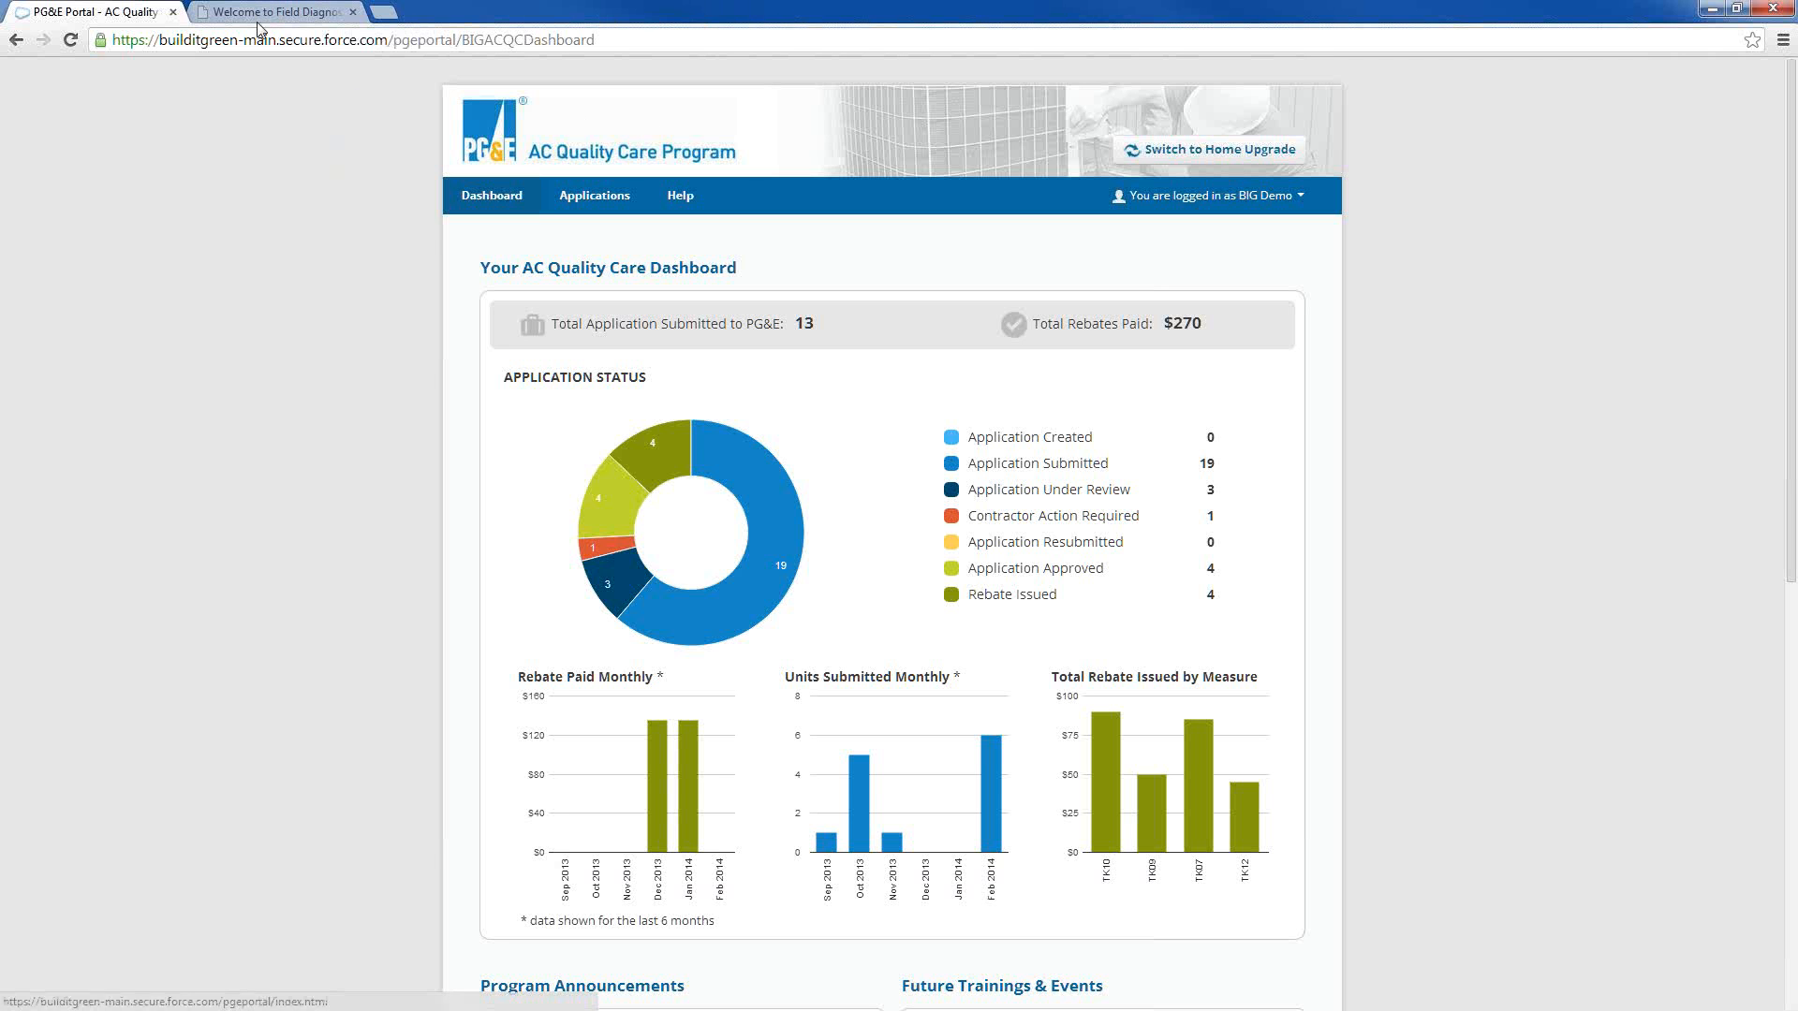
# Switch to the Field Diagnostics portal and log in with the account username and password
pyautogui.click(255, 17)
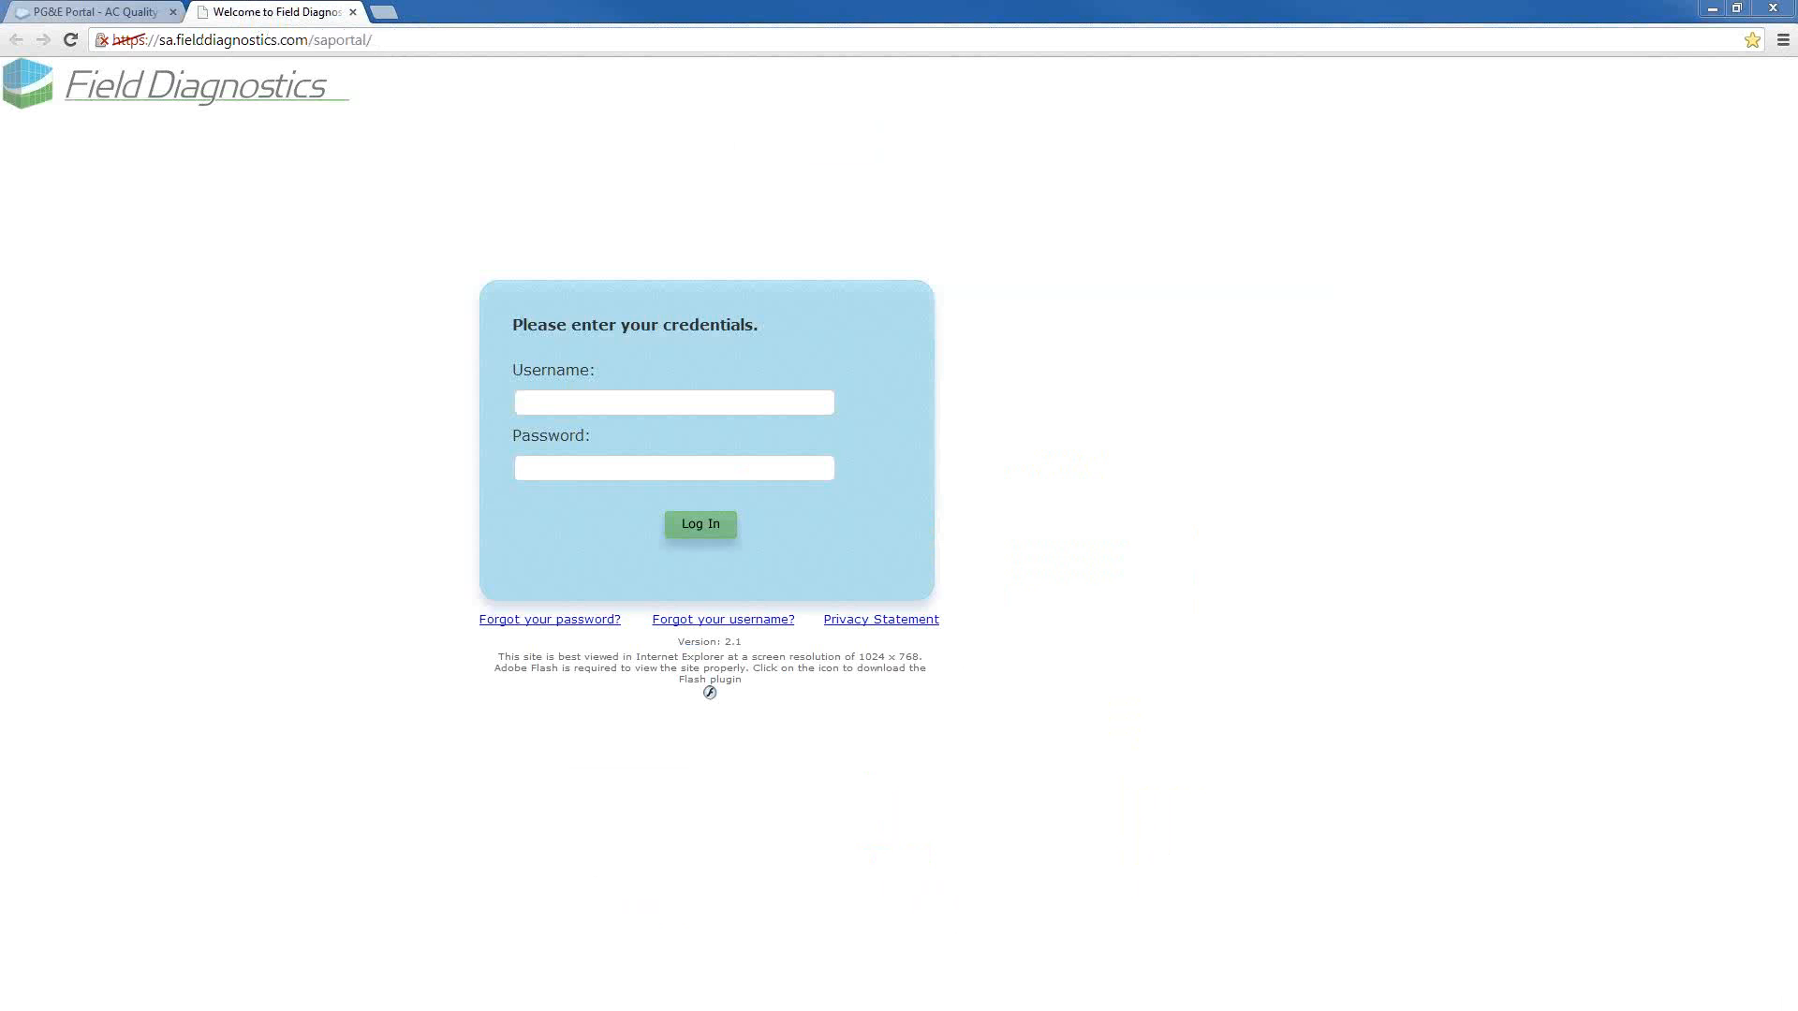
pyautogui.click(585, 406)
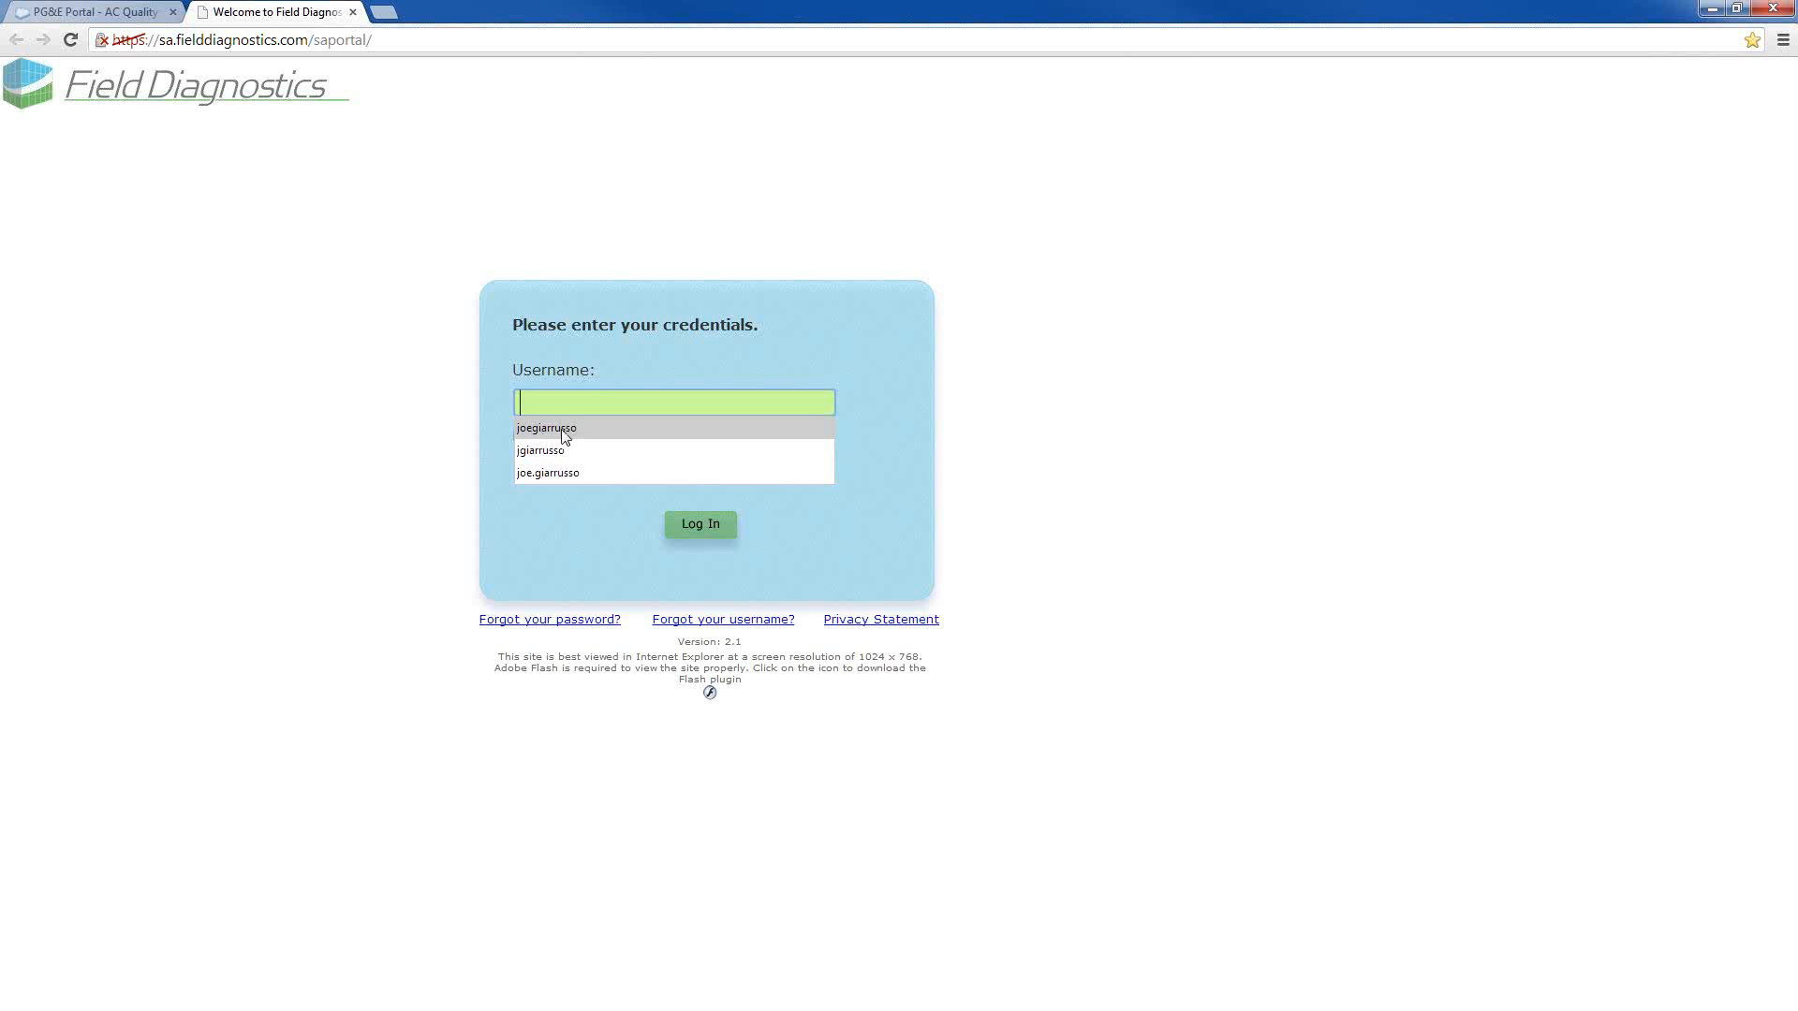
pyautogui.click(562, 437)
pyautogui.click(562, 468)
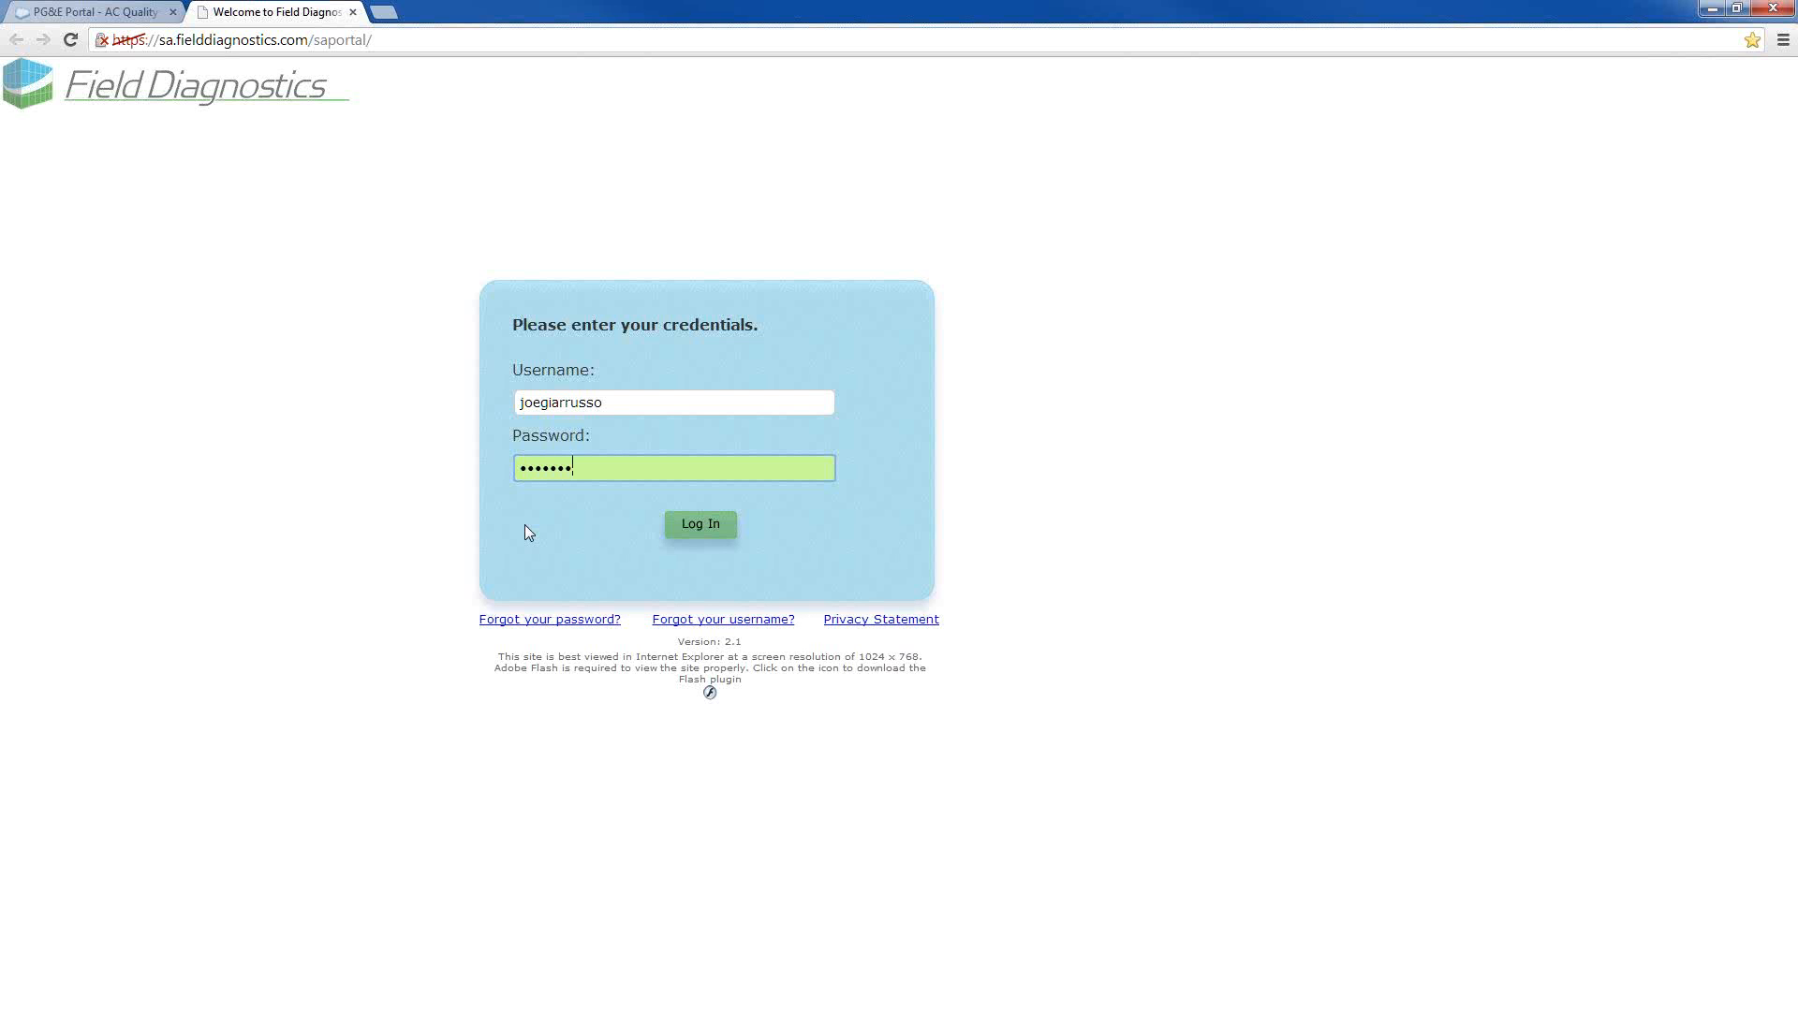
pyautogui.click(702, 541)
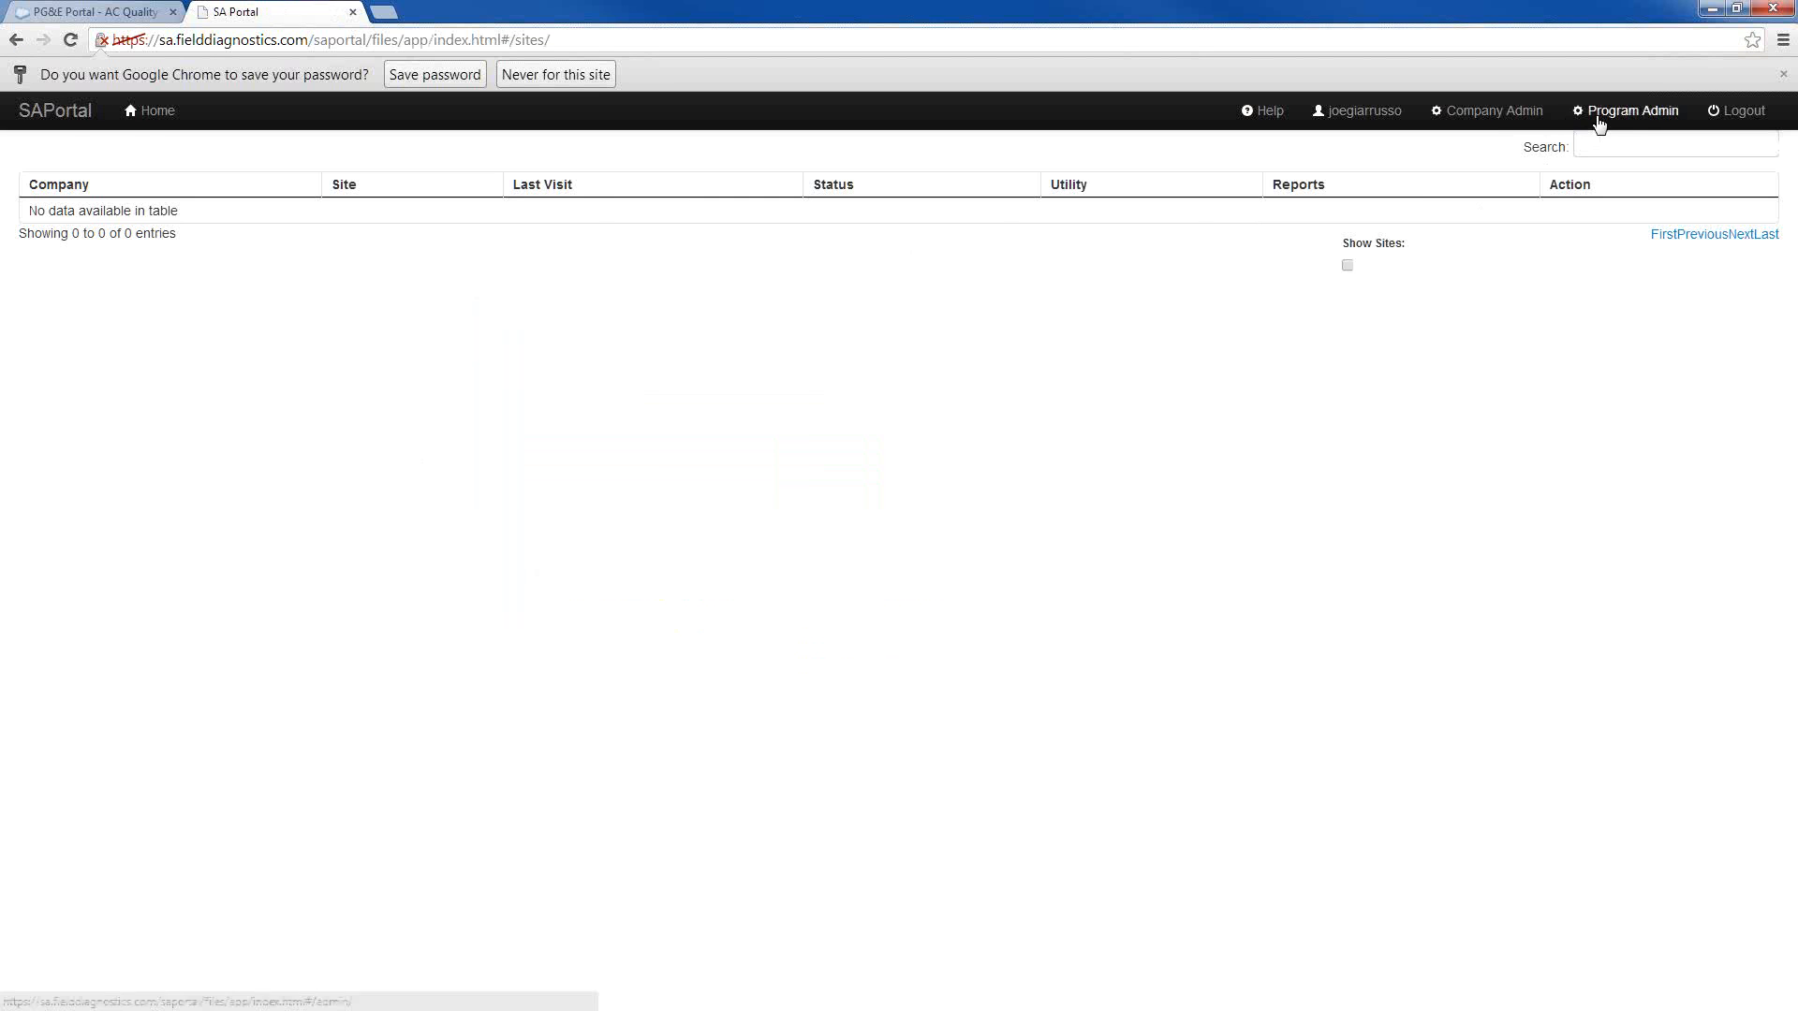
# Open the company administration page, view the signed-in administrator's profile from the last page of the user list, and return to the company page
pyautogui.click(1488, 113)
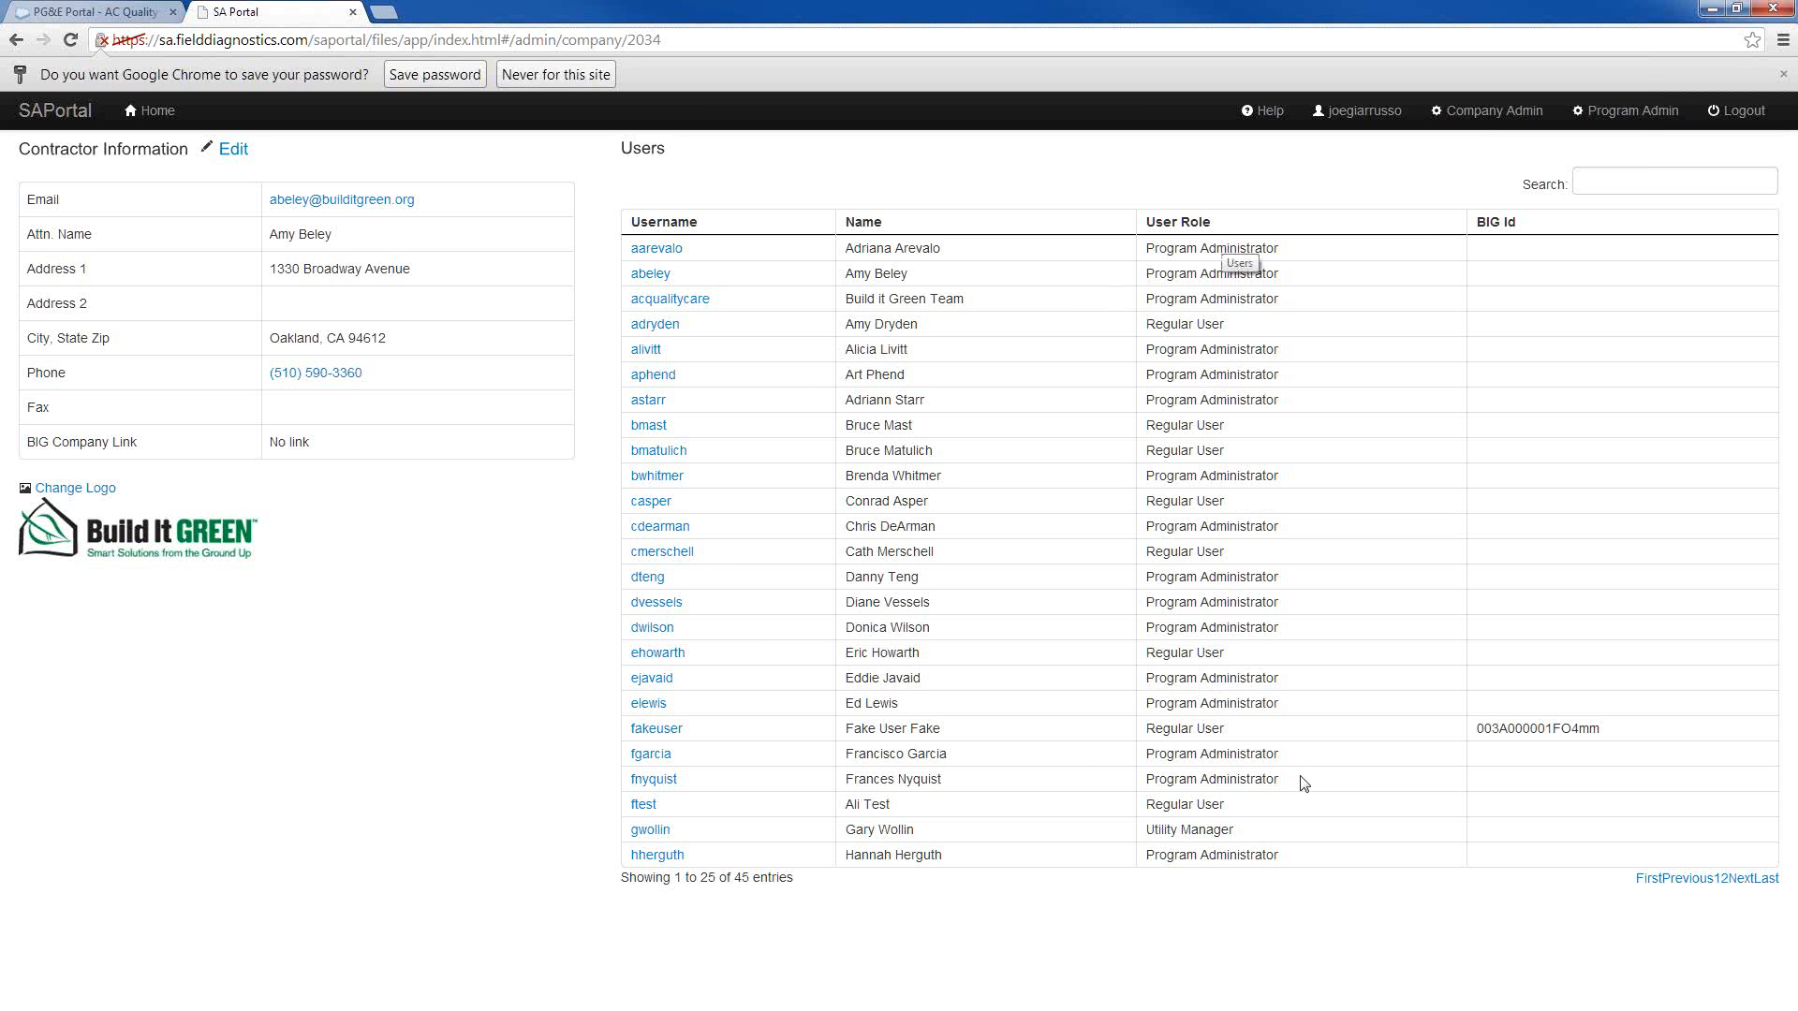
pyautogui.click(1768, 880)
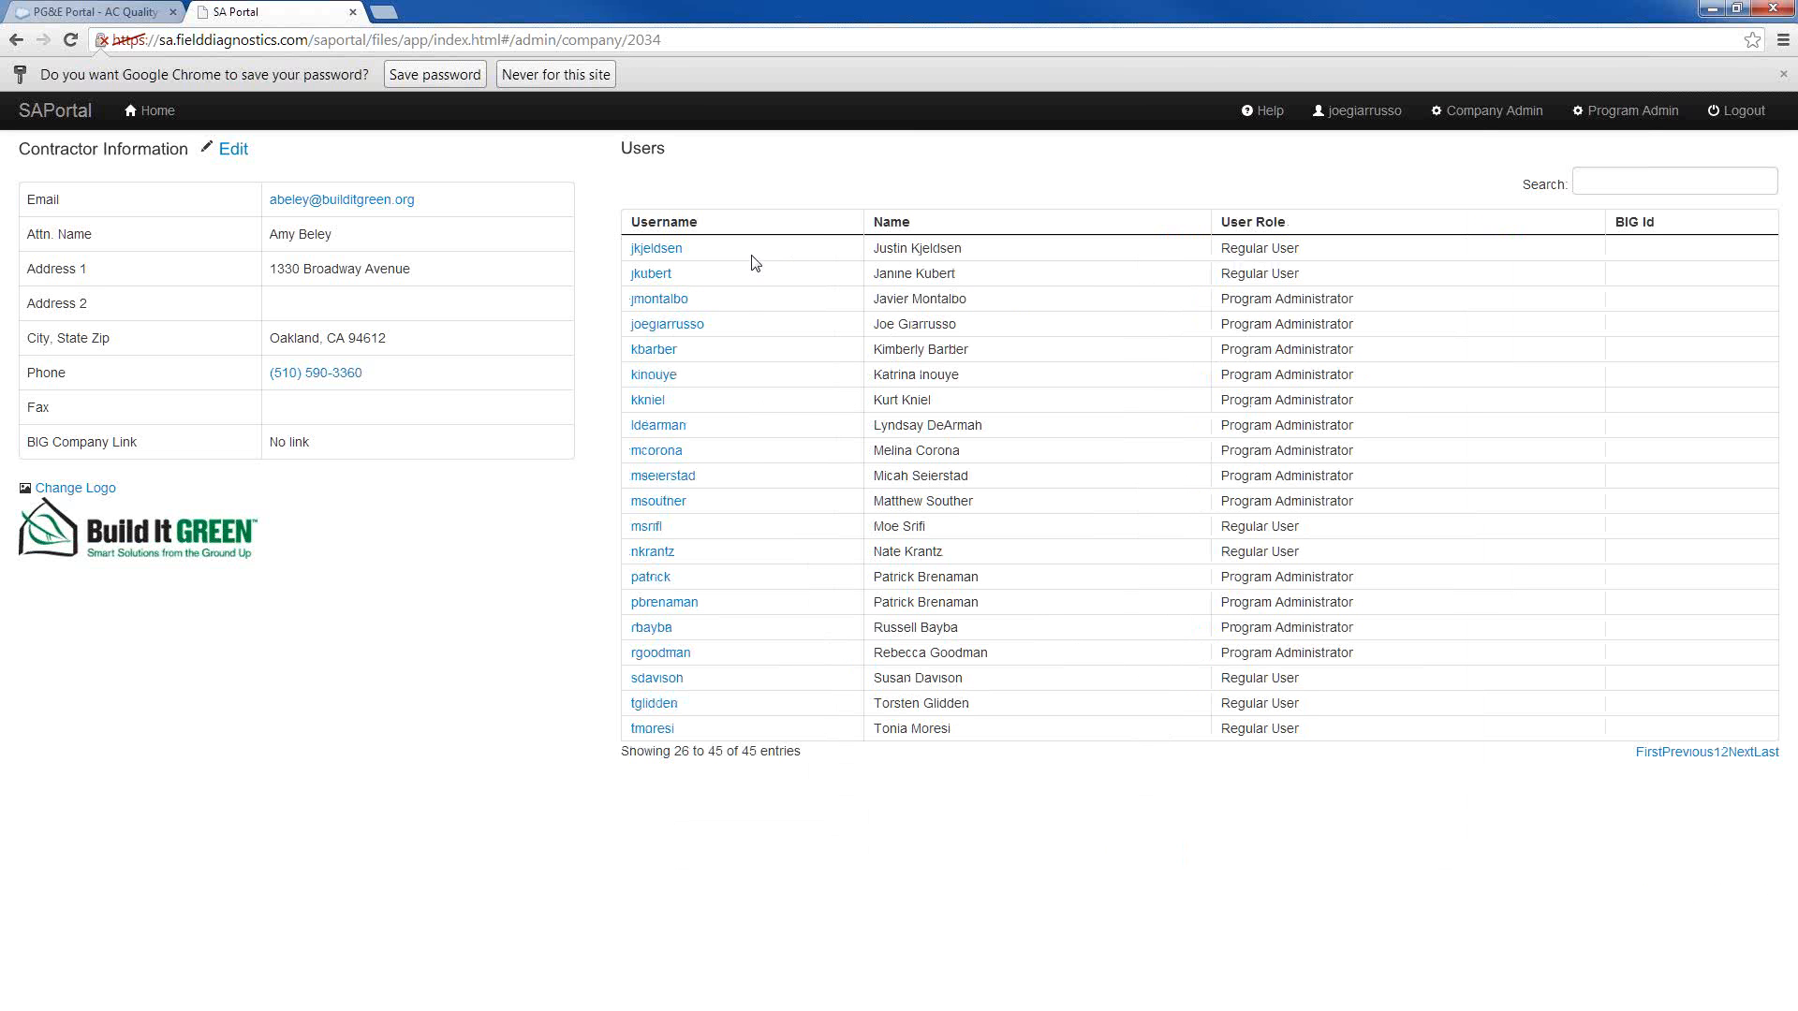
pyautogui.click(673, 326)
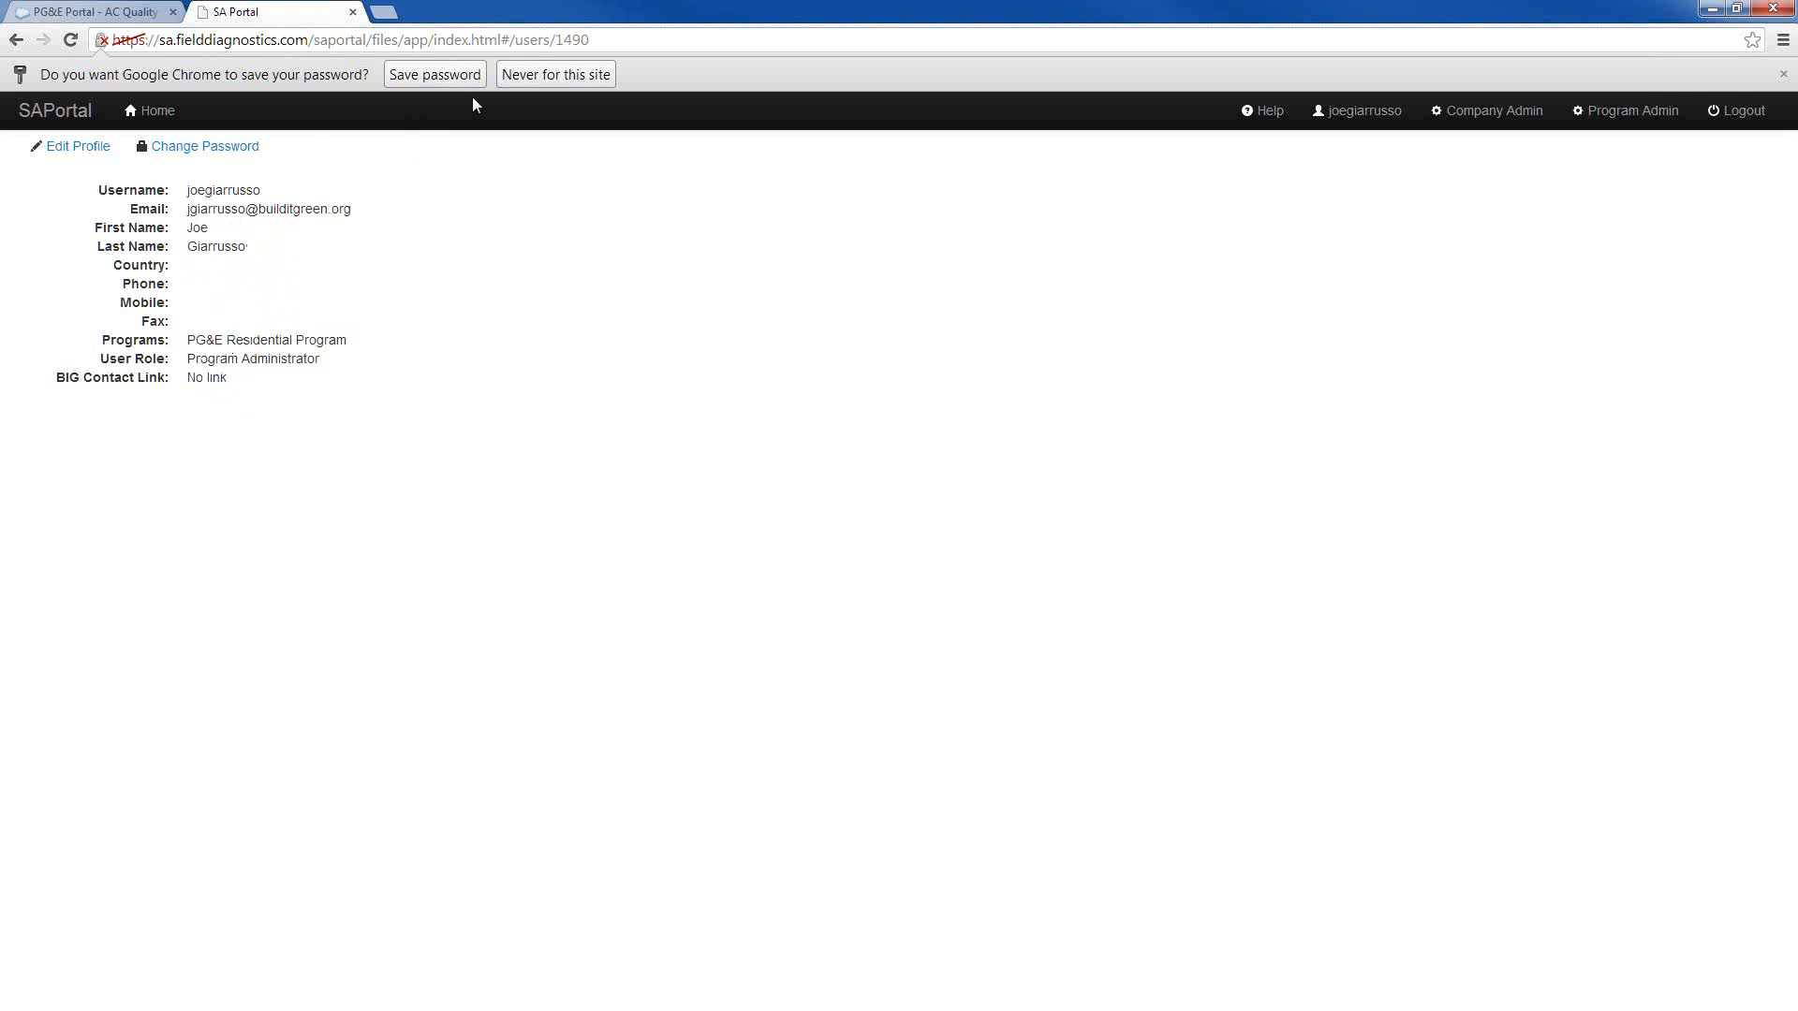
pyautogui.click(16, 41)
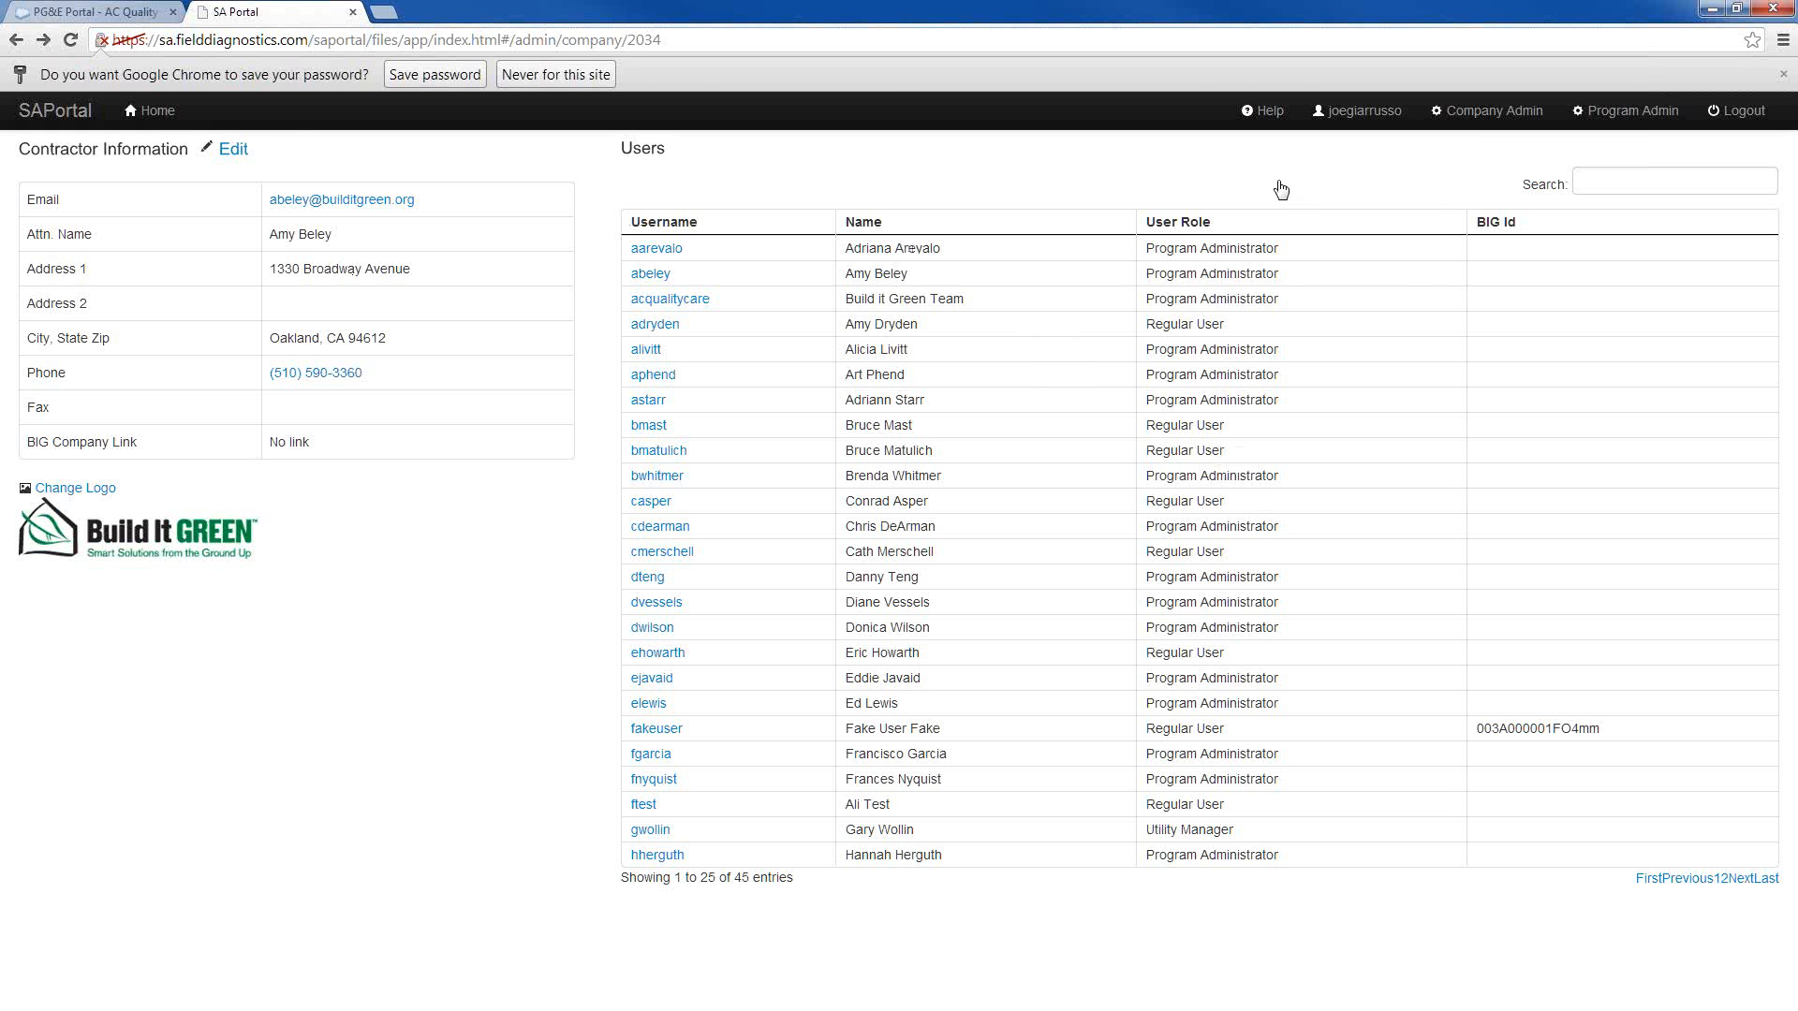
# Search the home page's site list for "build it gree" and open the first site's HVAC Report in PDF format
pyautogui.click(160, 112)
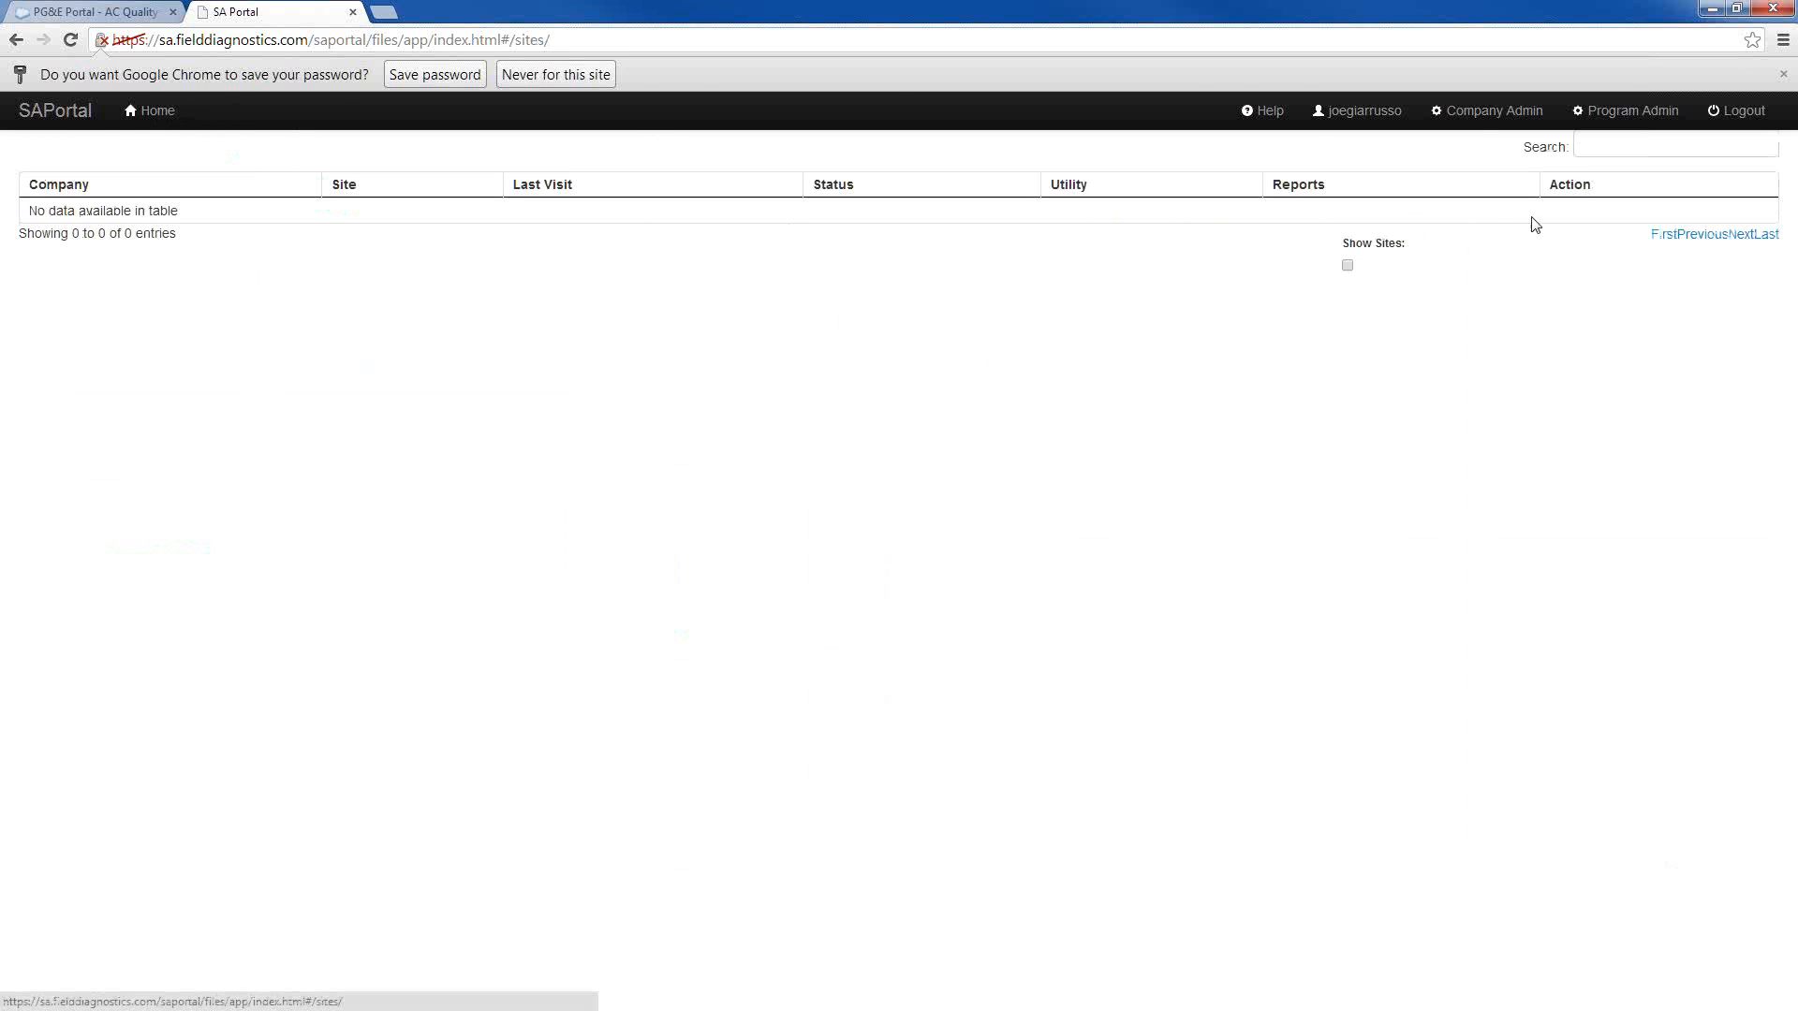
pyautogui.click(1603, 144)
pyautogui.write('build it ')
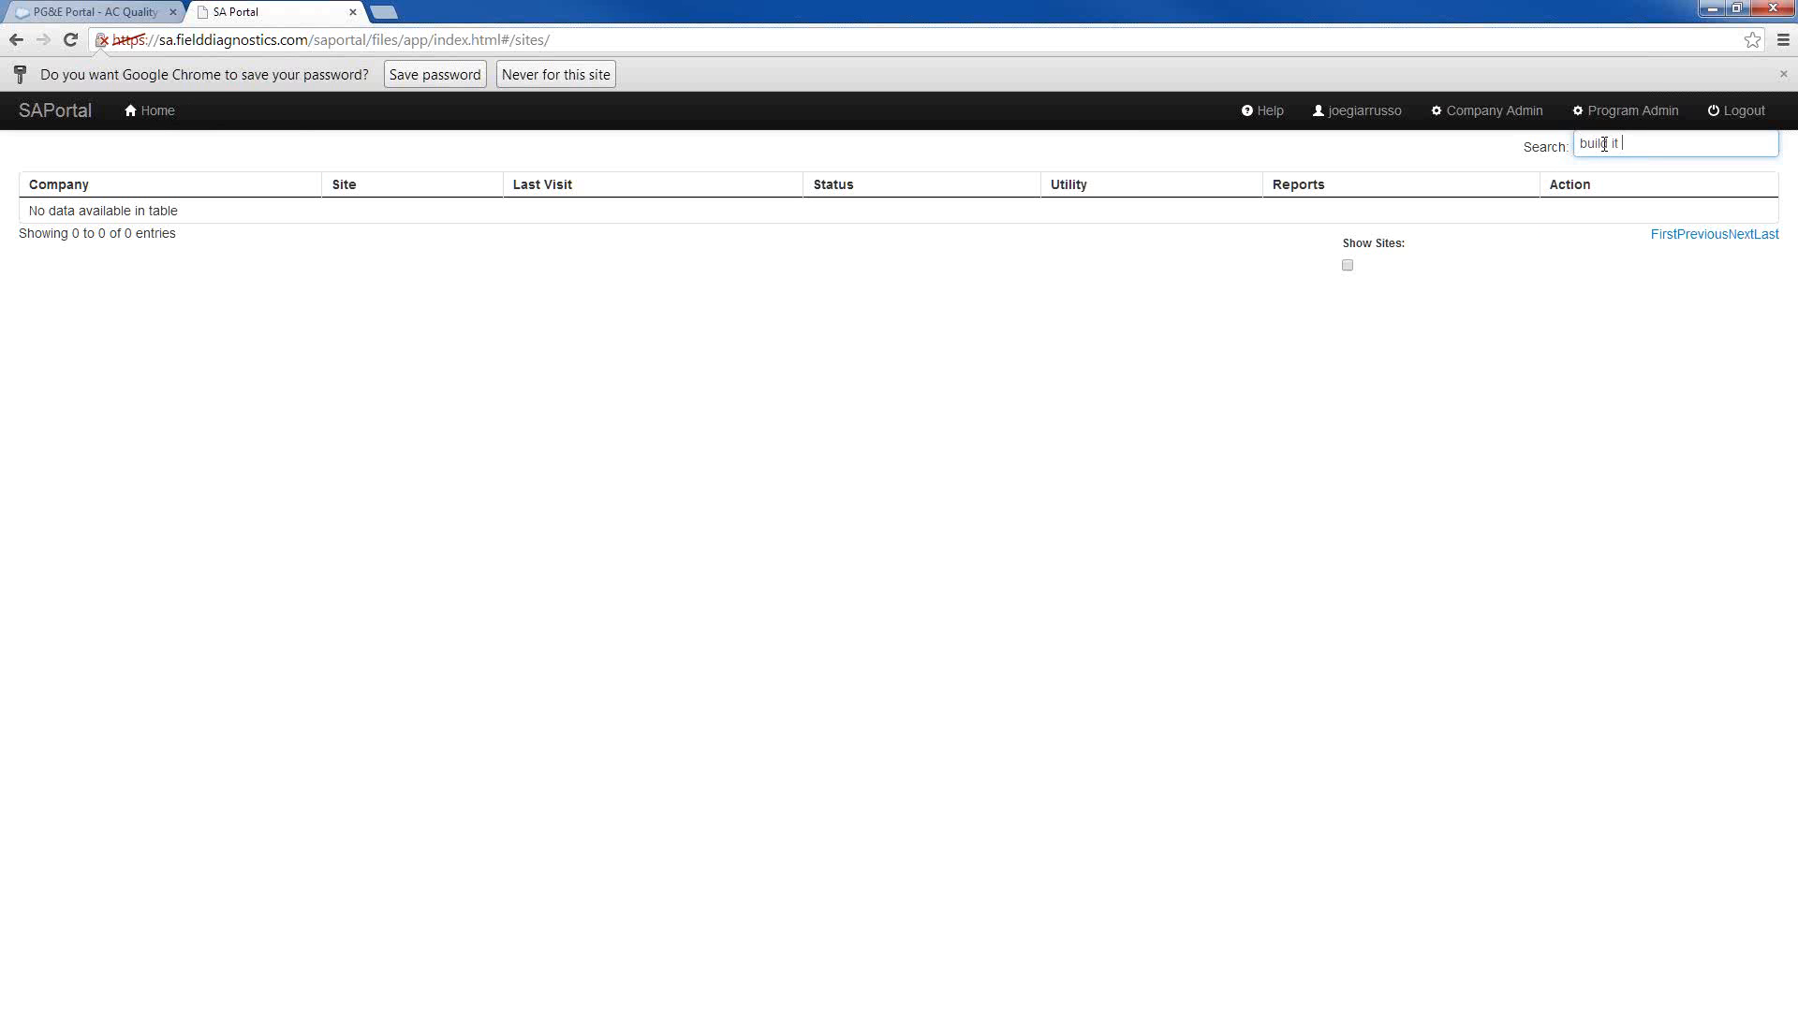
pyautogui.write('gree')
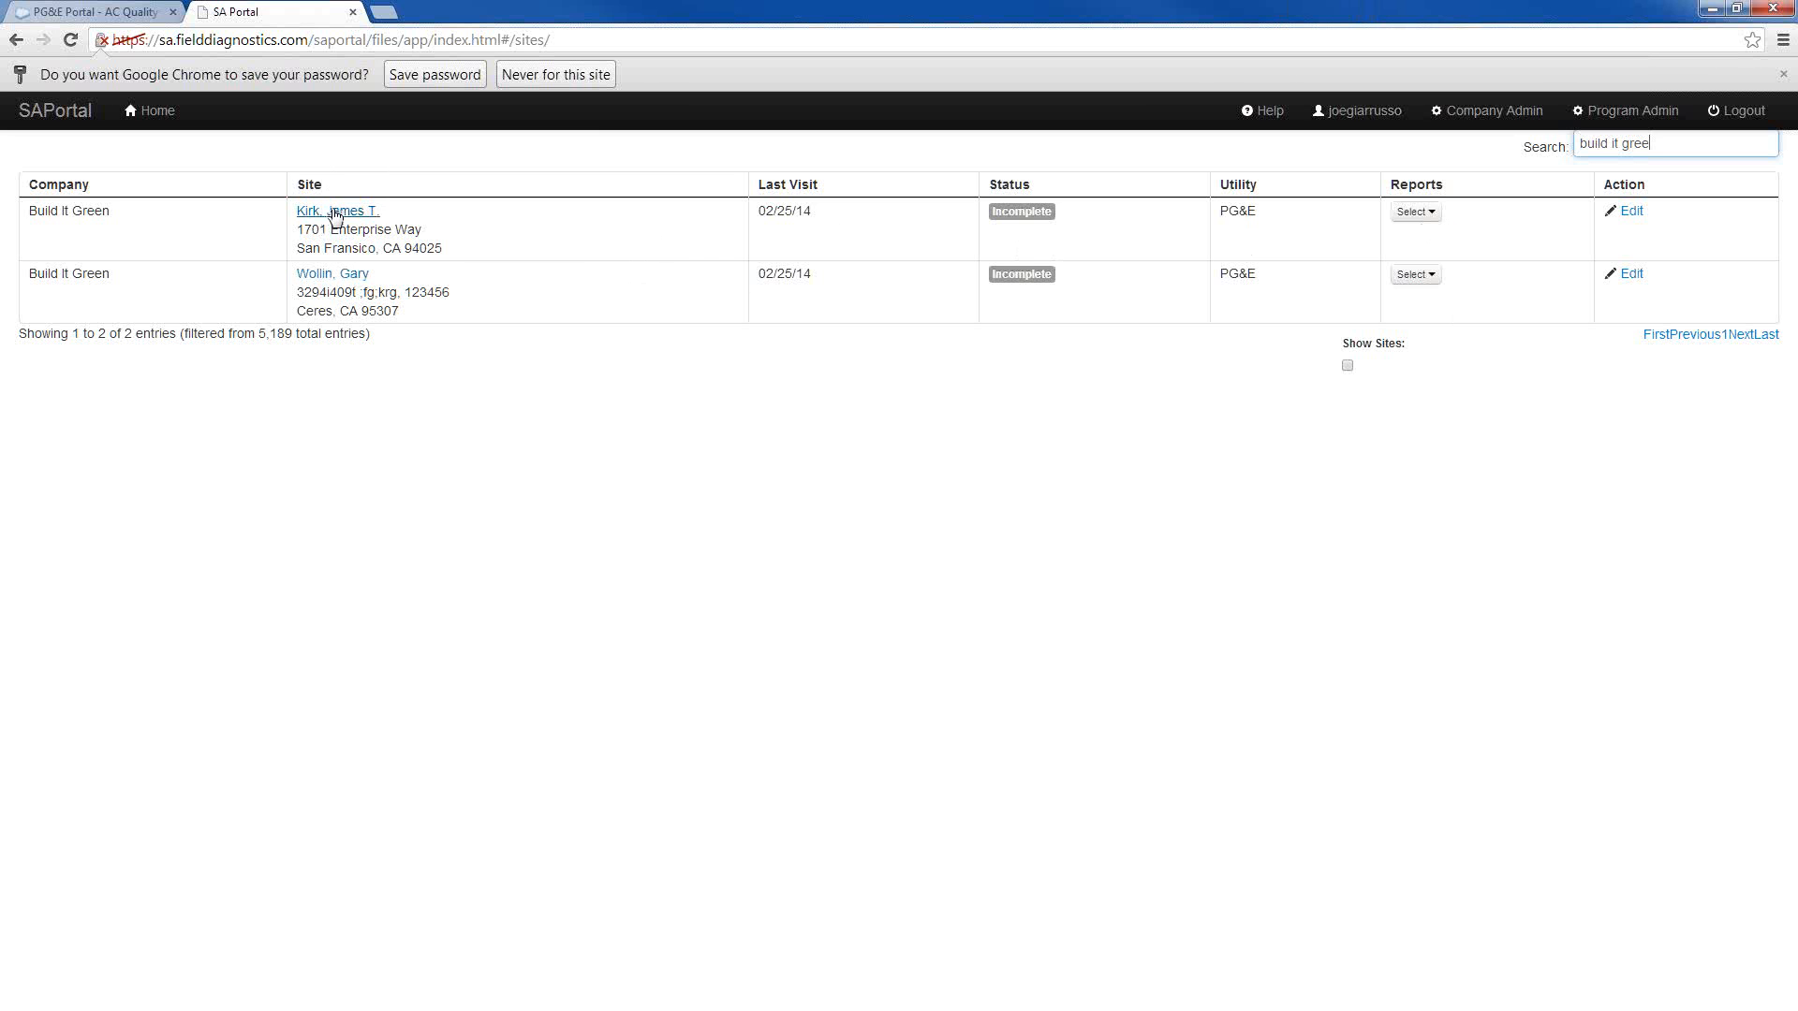
pyautogui.click(1430, 215)
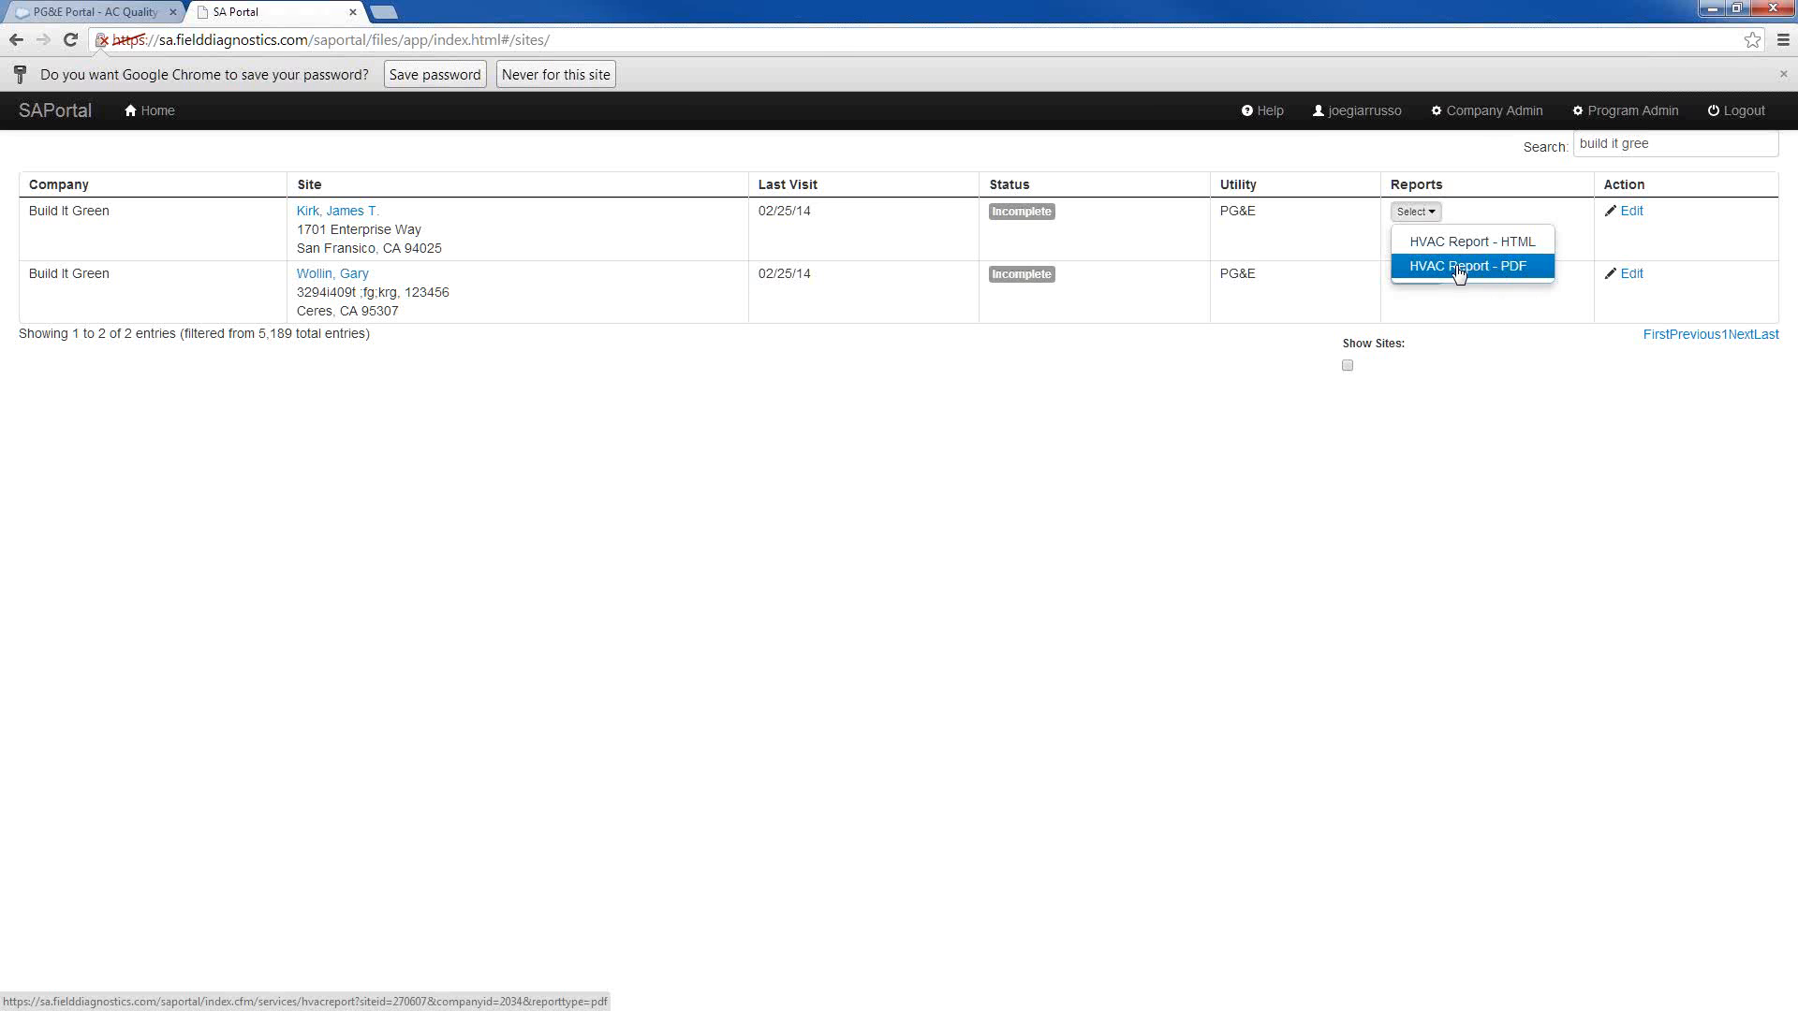
pyautogui.click(1466, 274)
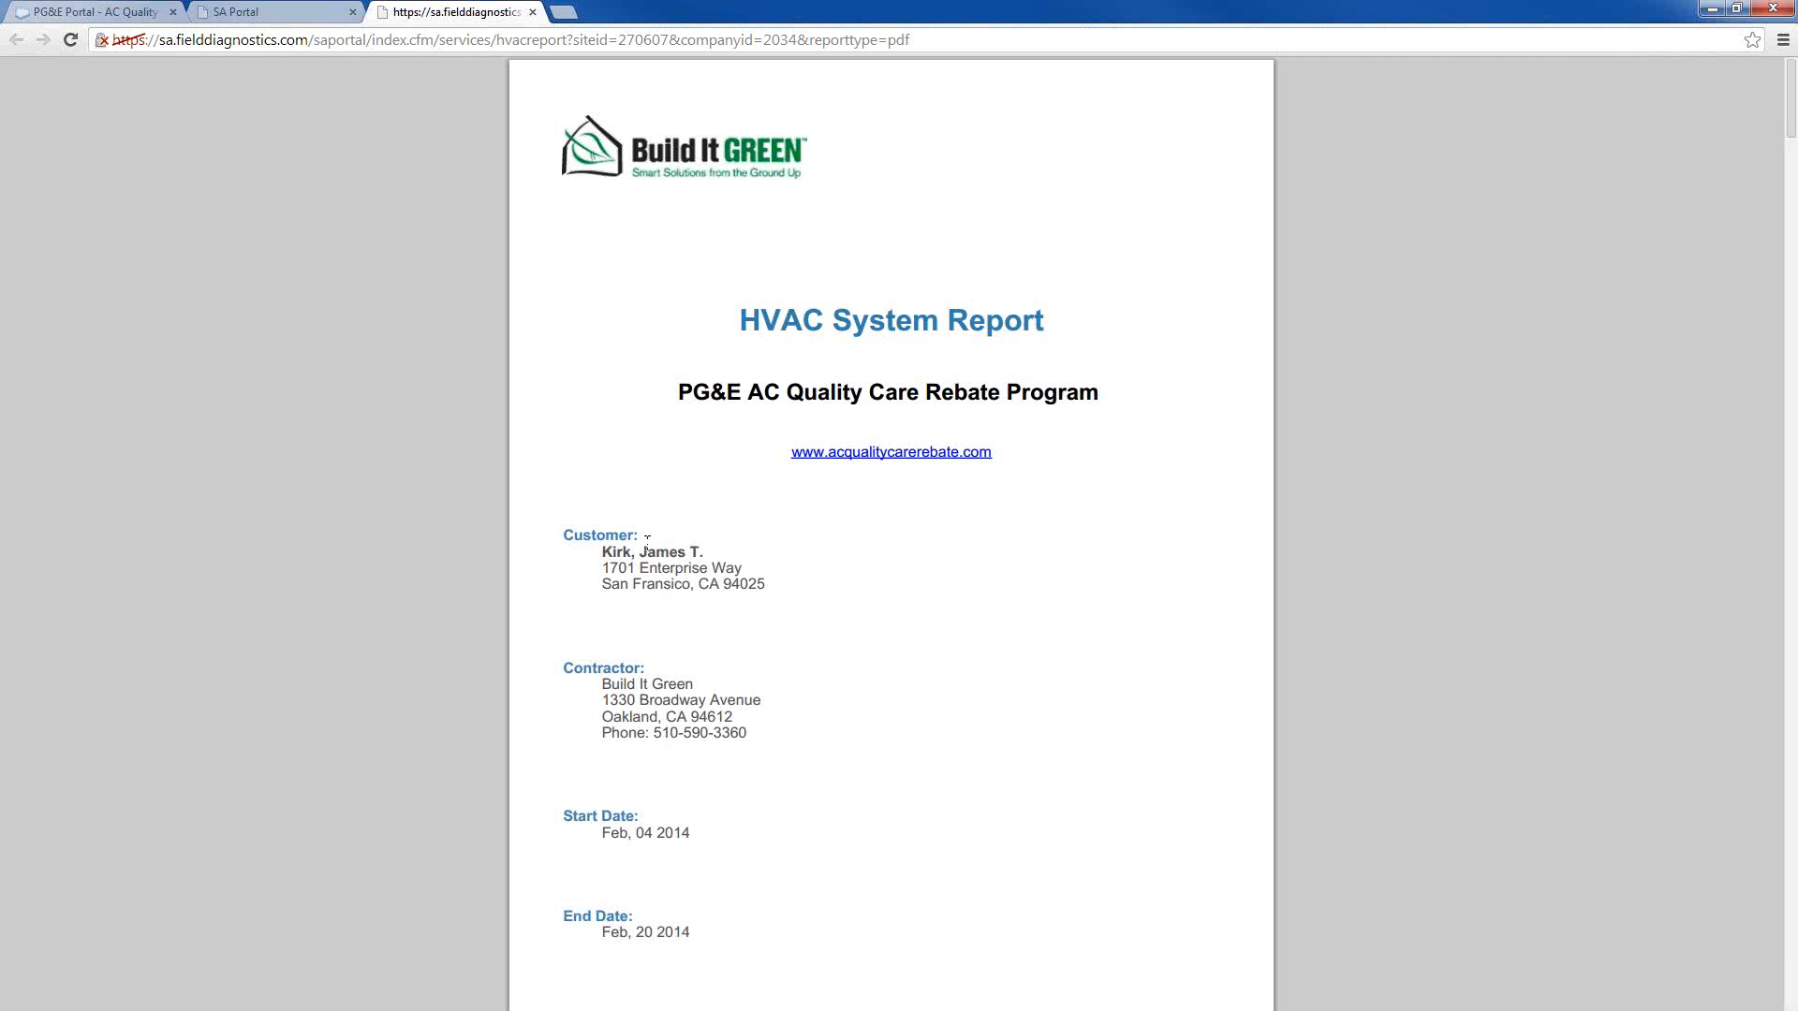
# Examine the HVAC System Report's cover page, Summary of Results, and the system information and test results for Unit 1 and Unit 2
pyautogui.scroll(-1, 661, 524)
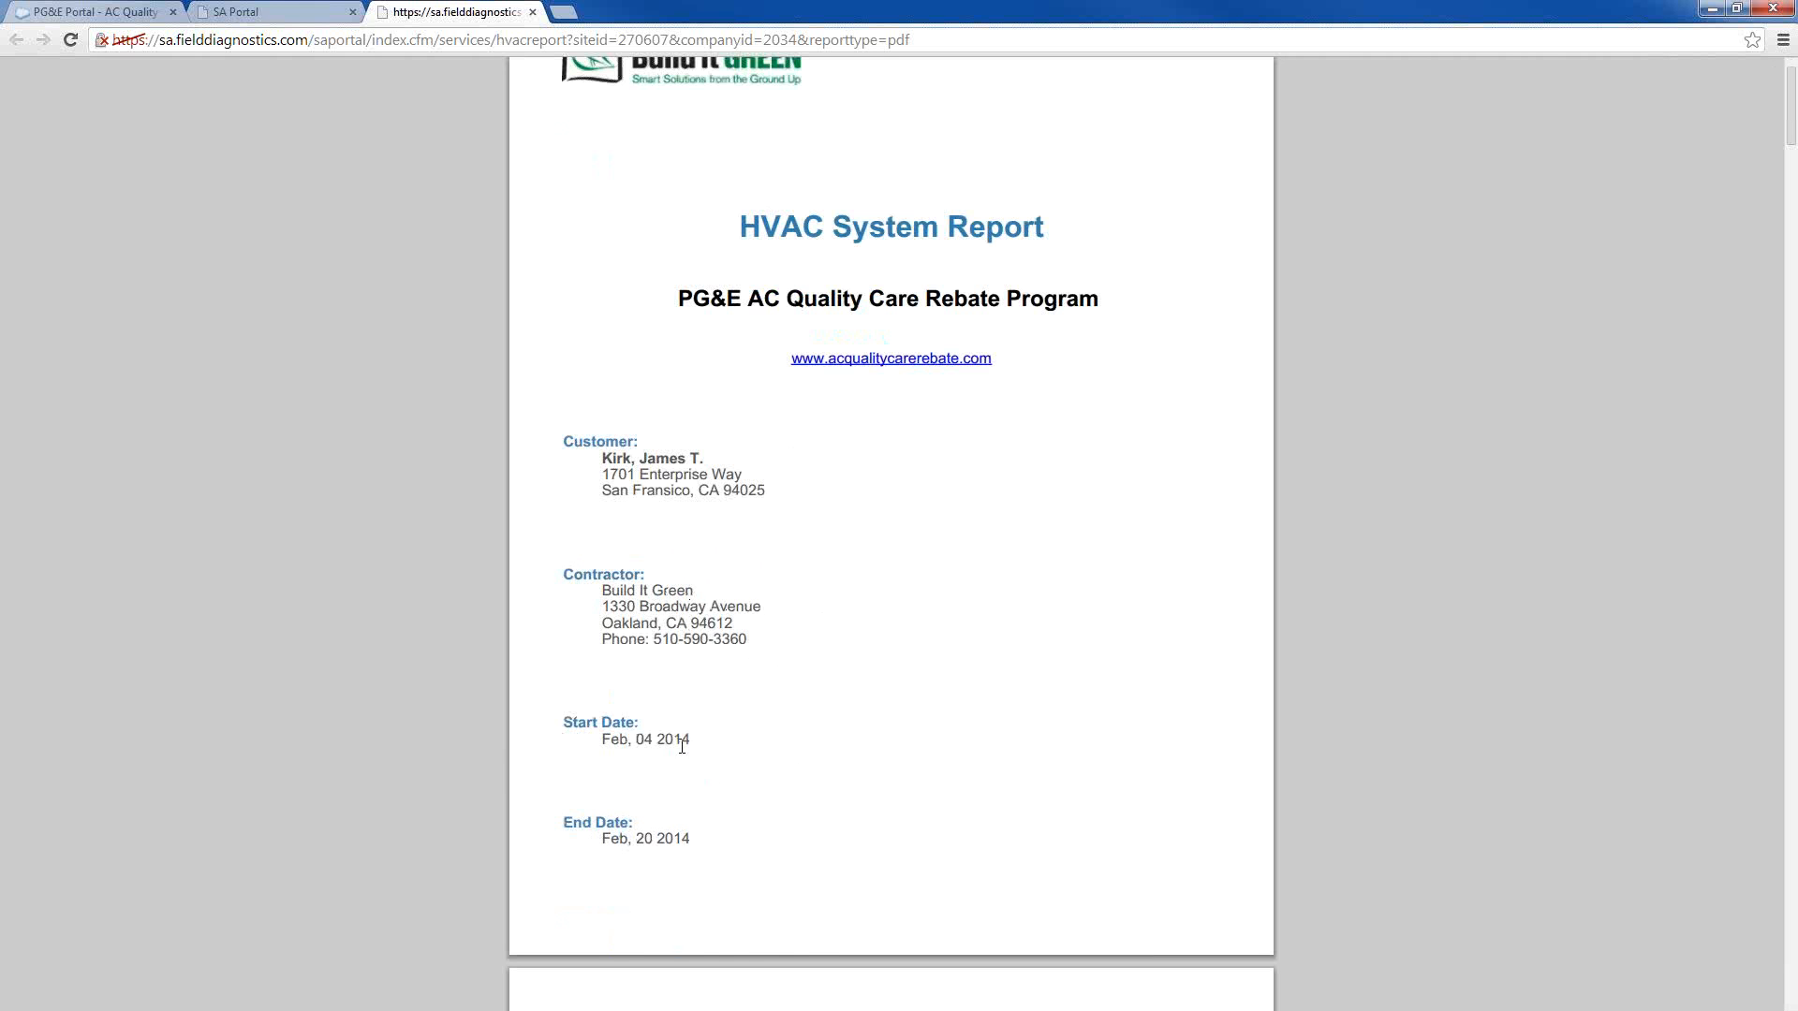
pyautogui.scroll(-2, 712, 779)
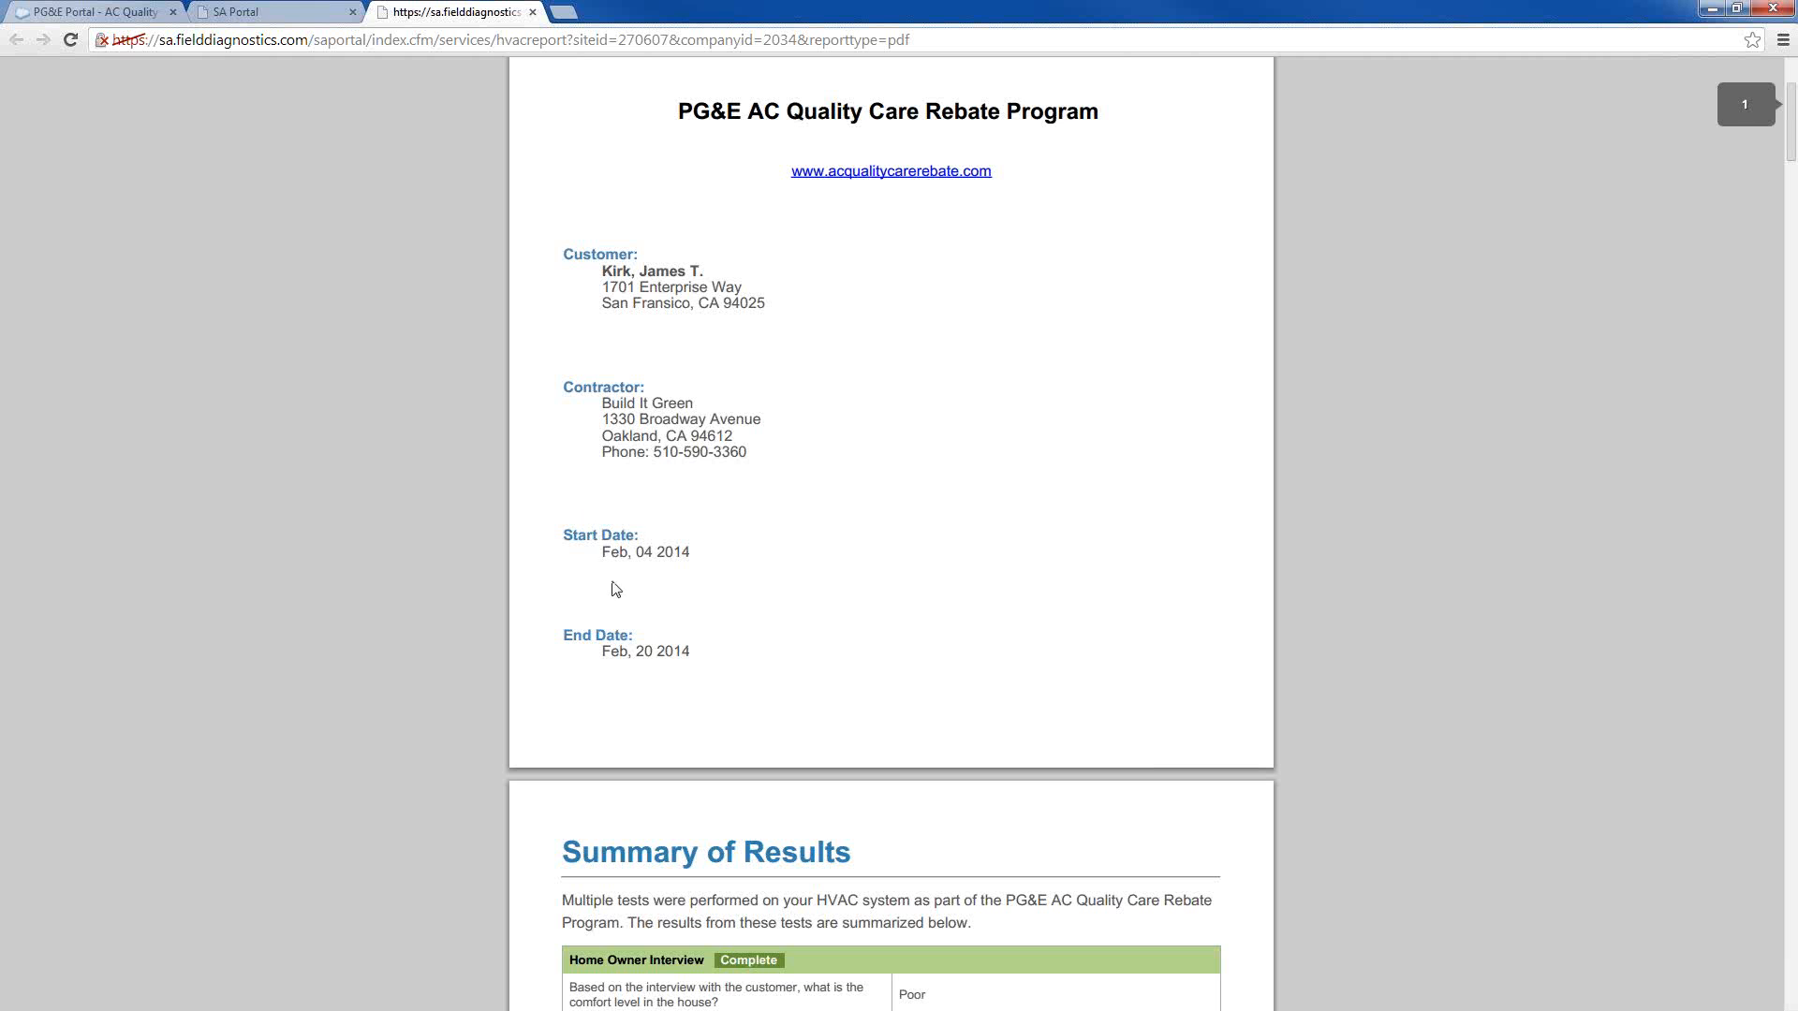
pyautogui.scroll(-1, 640, 667)
pyautogui.scroll(-2, 640, 666)
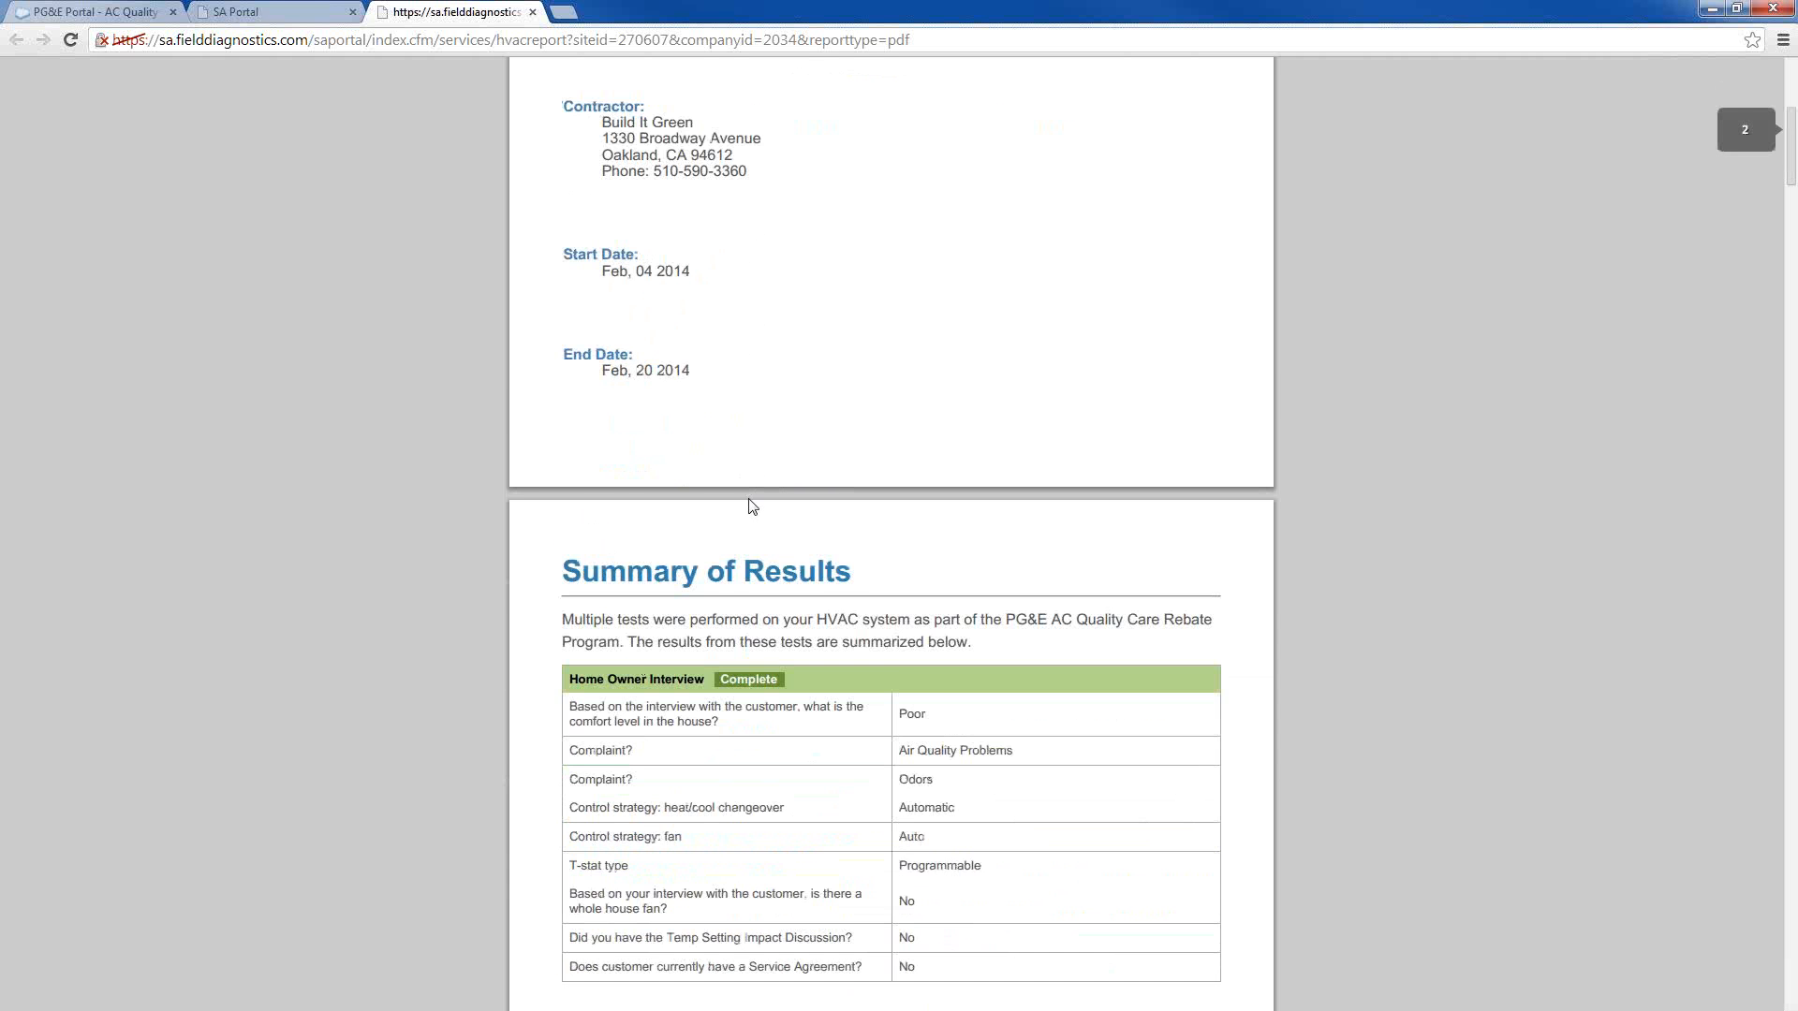
pyautogui.scroll(-1, 745, 501)
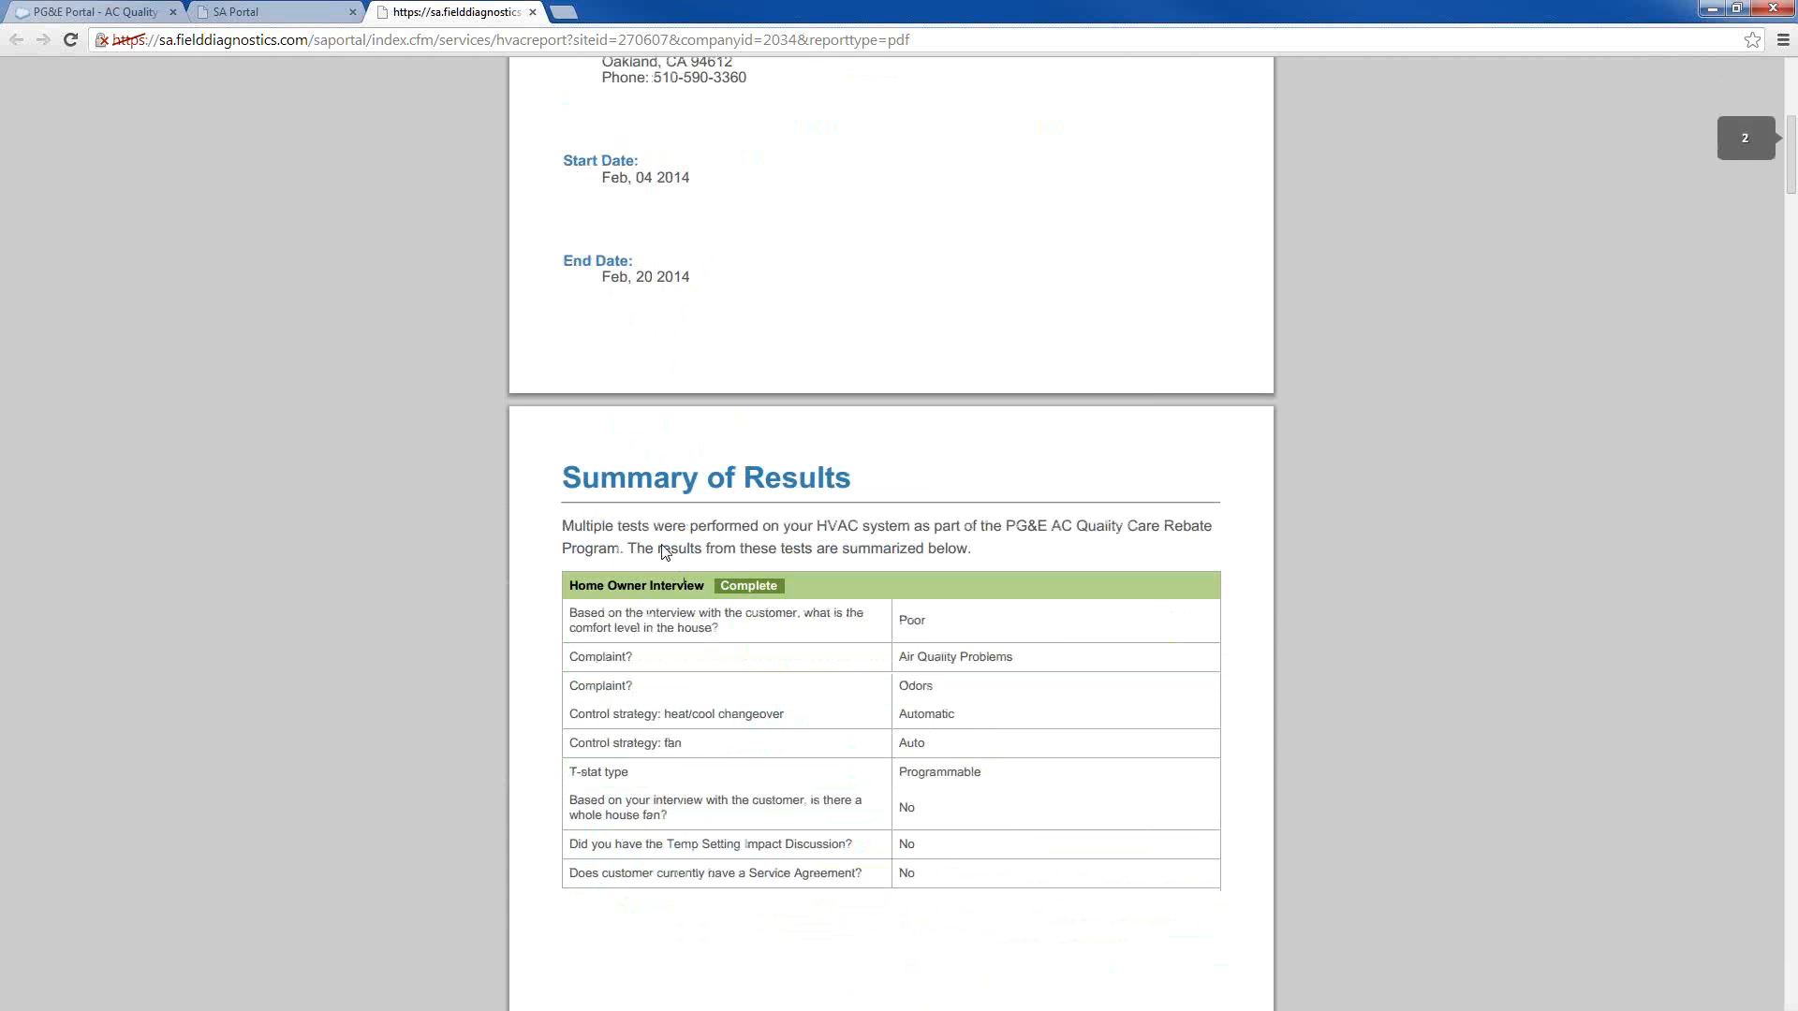
pyautogui.scroll(-3, 667, 548)
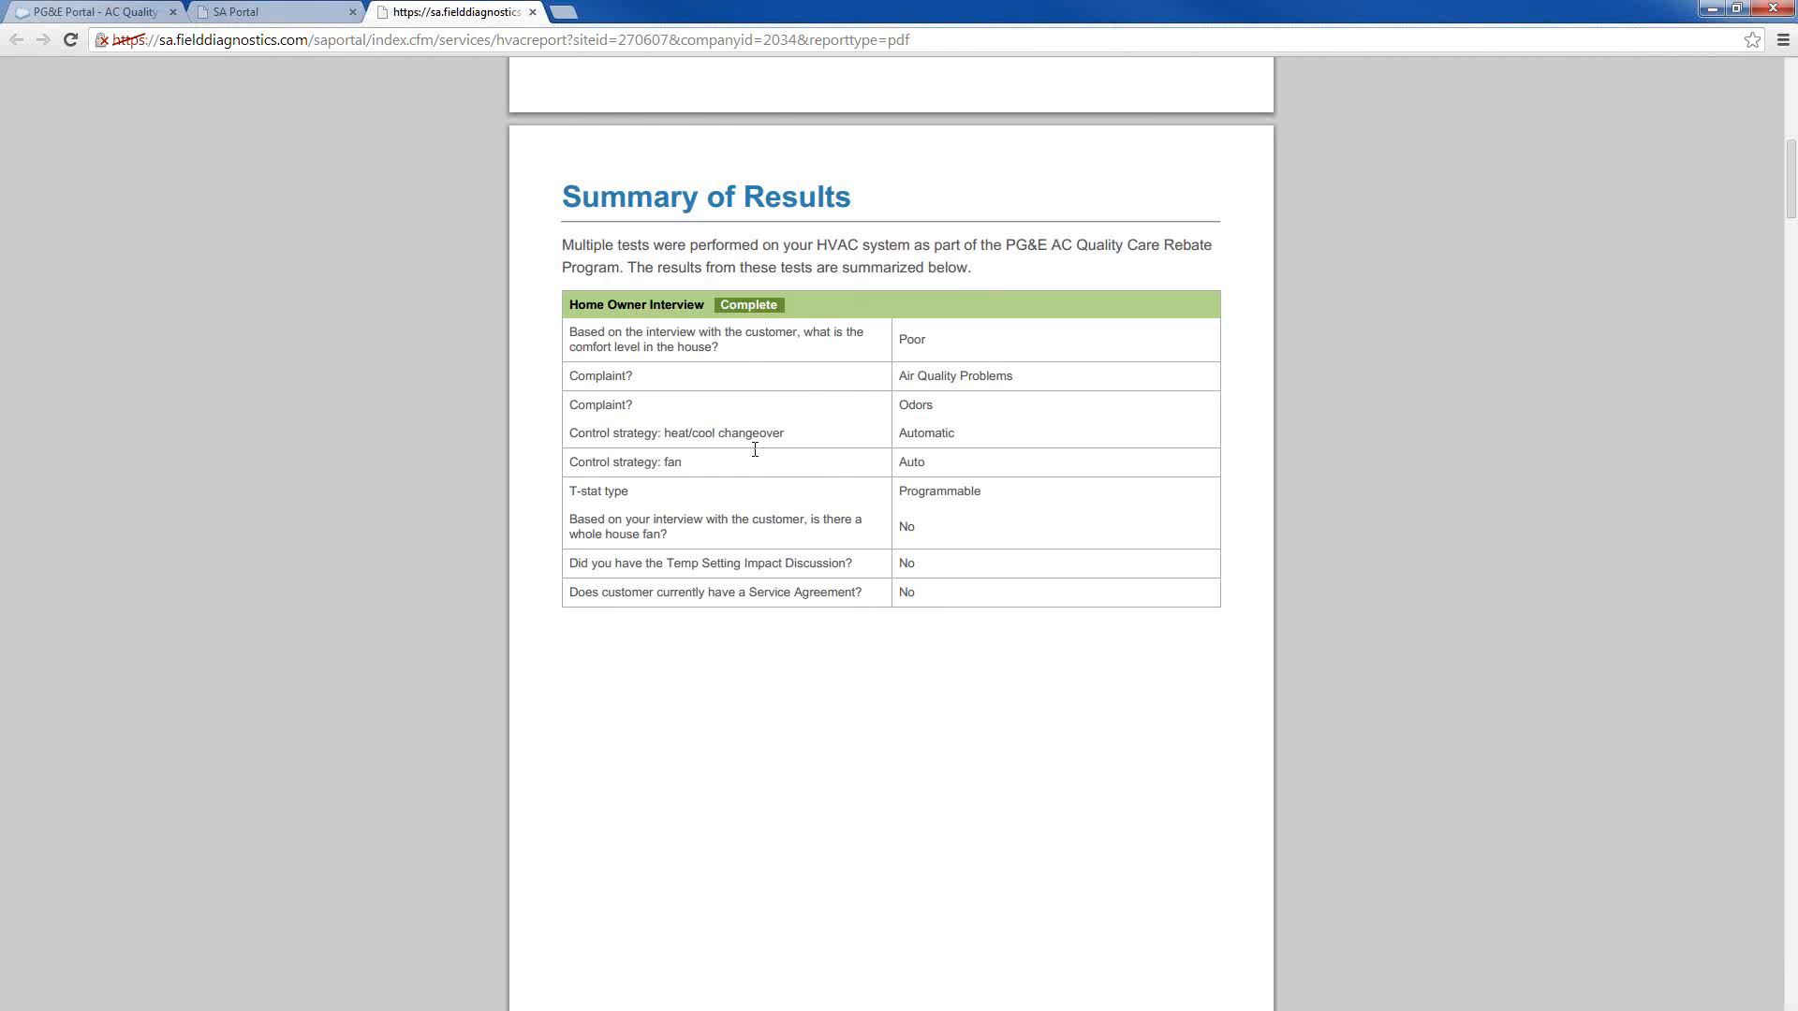
pyautogui.scroll(-6, 754, 450)
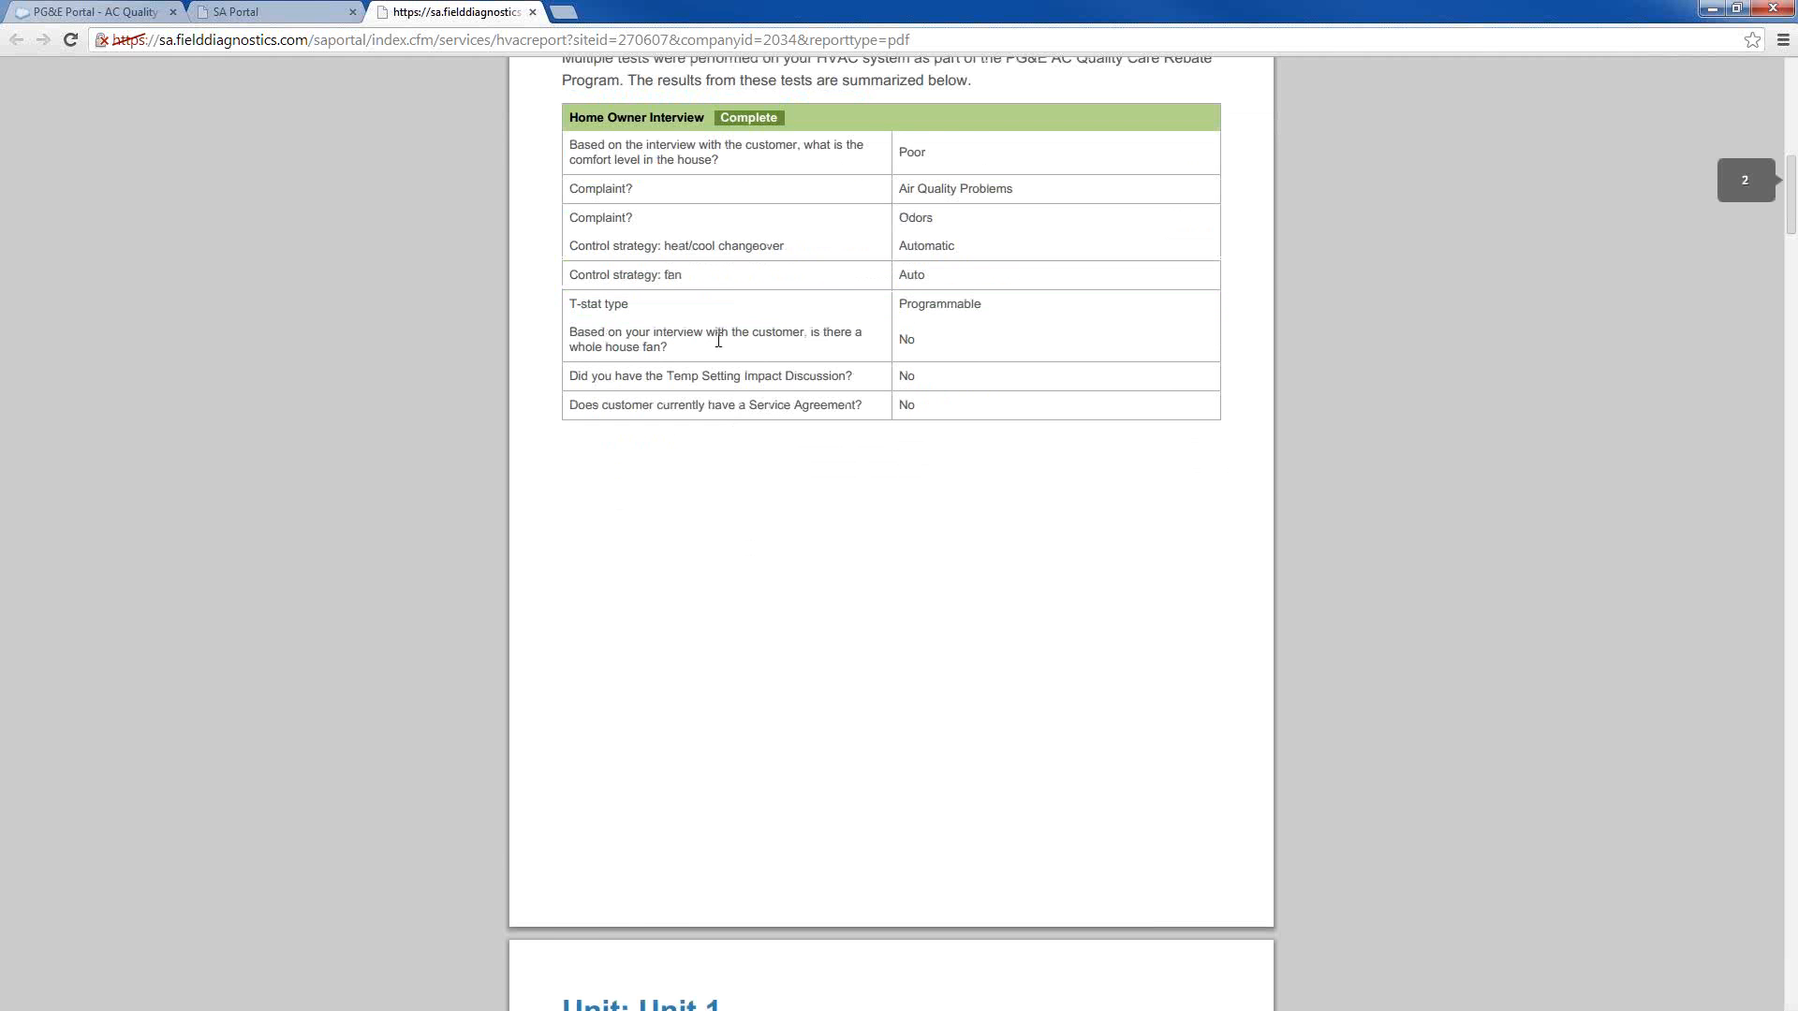
pyautogui.scroll(-3, 720, 353)
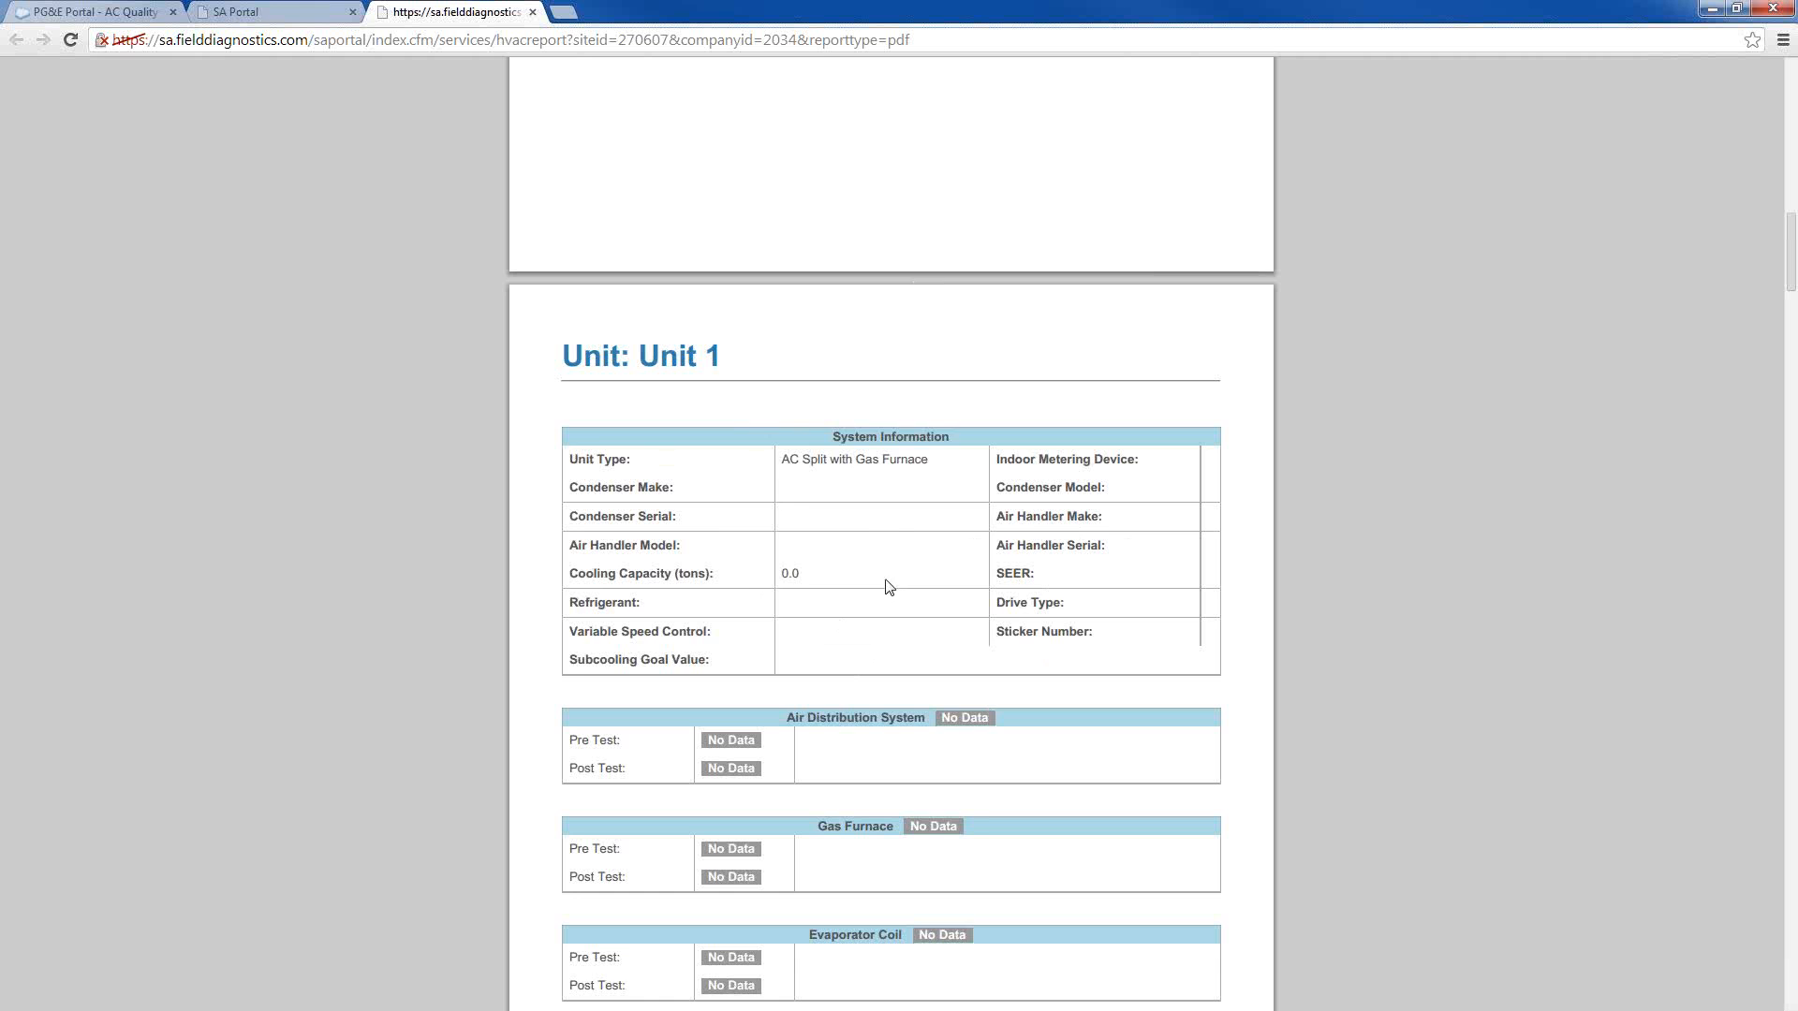
pyautogui.scroll(-4, 885, 580)
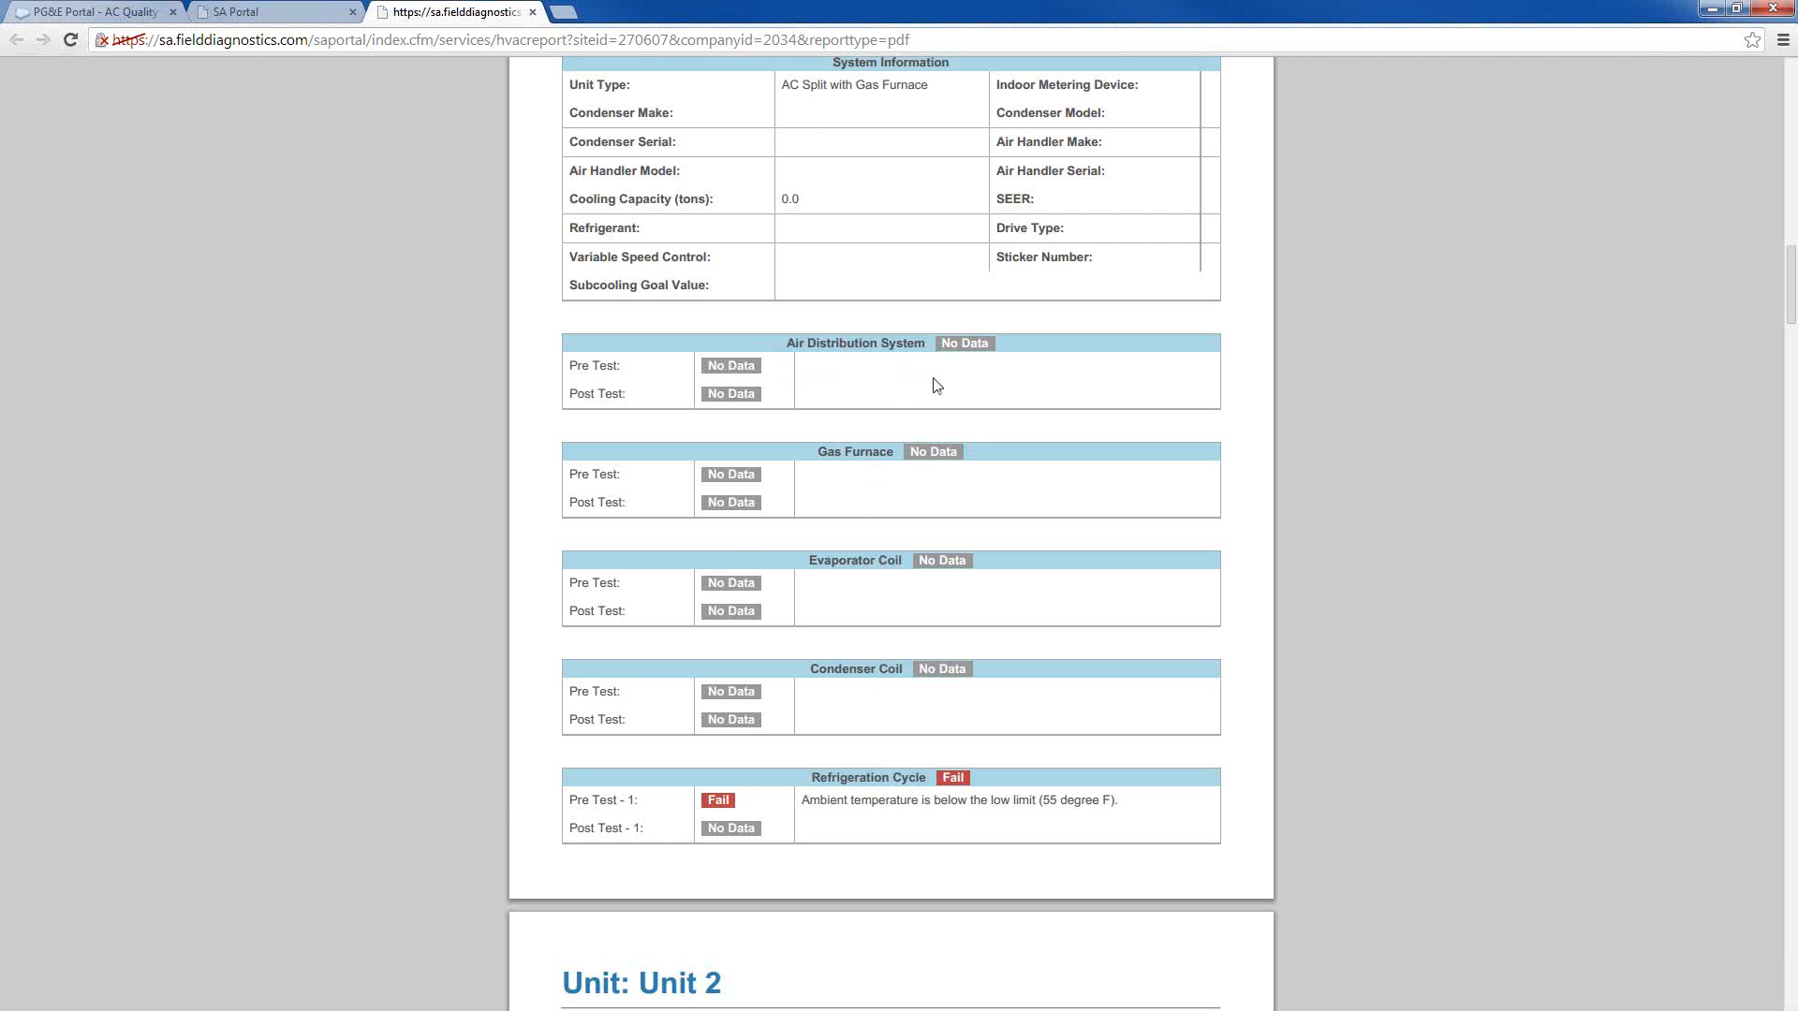
pyautogui.scroll(-2, 890, 737)
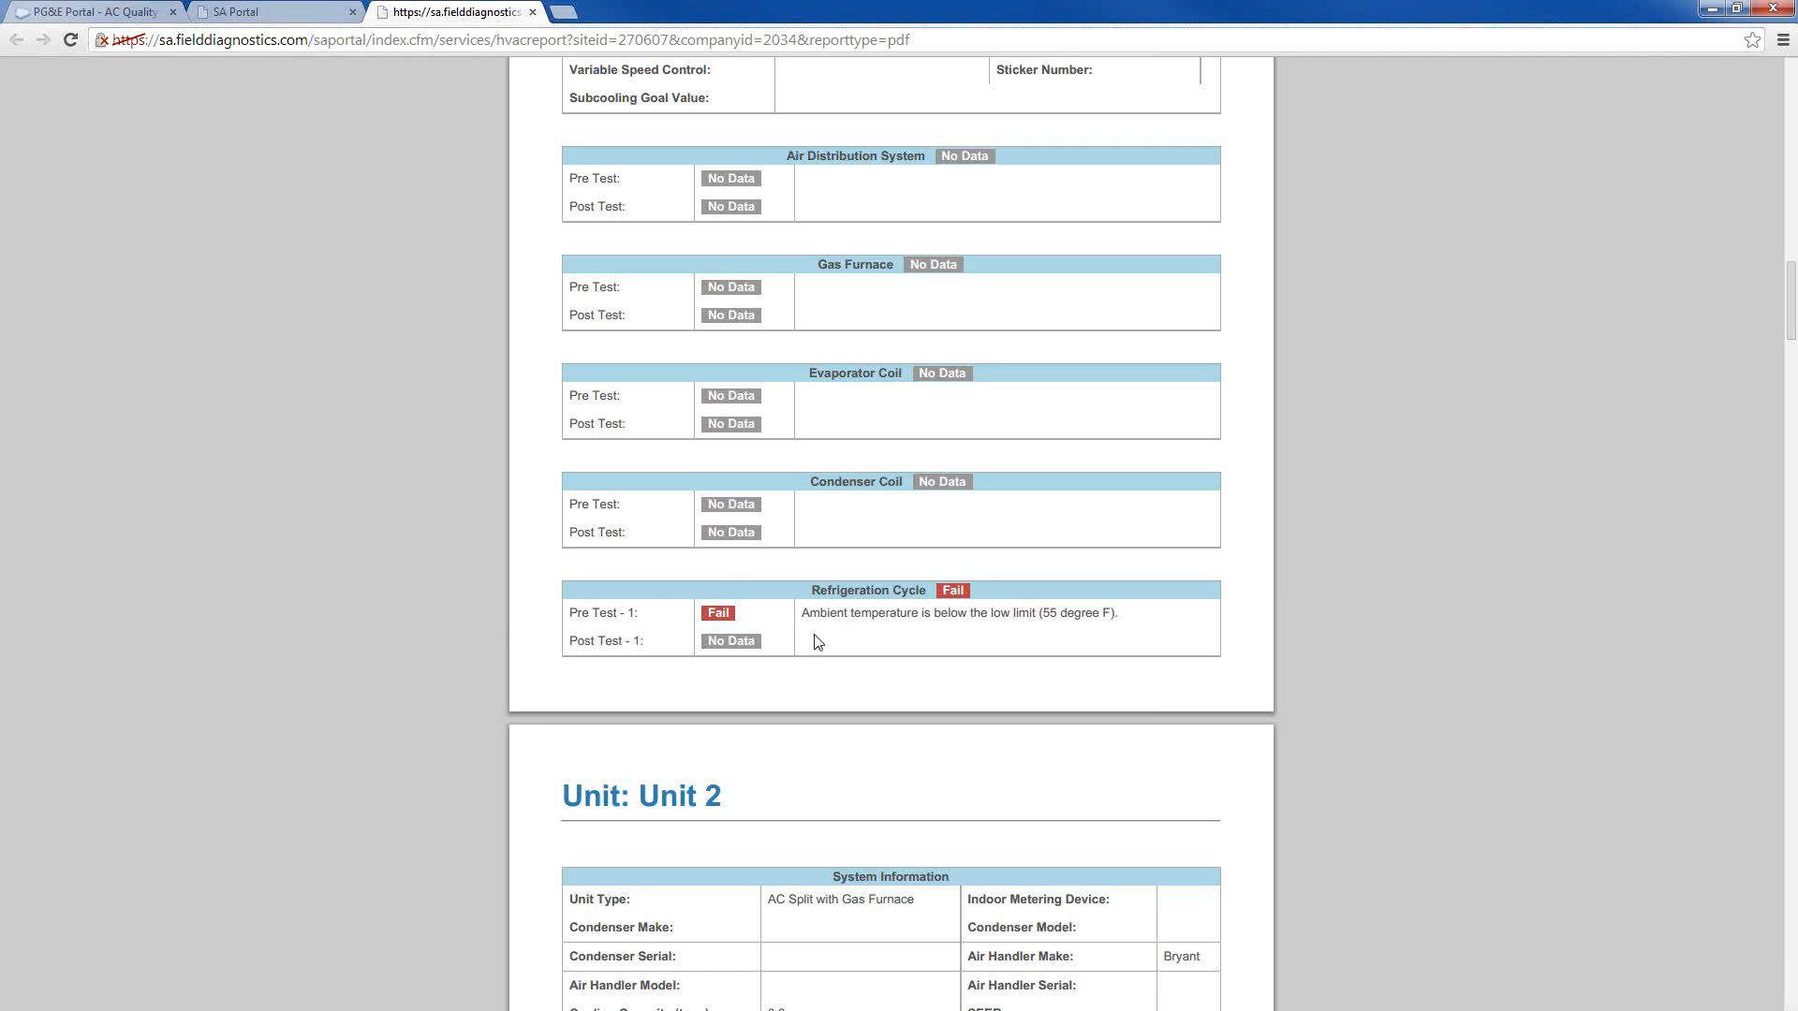
pyautogui.scroll(-2, 815, 659)
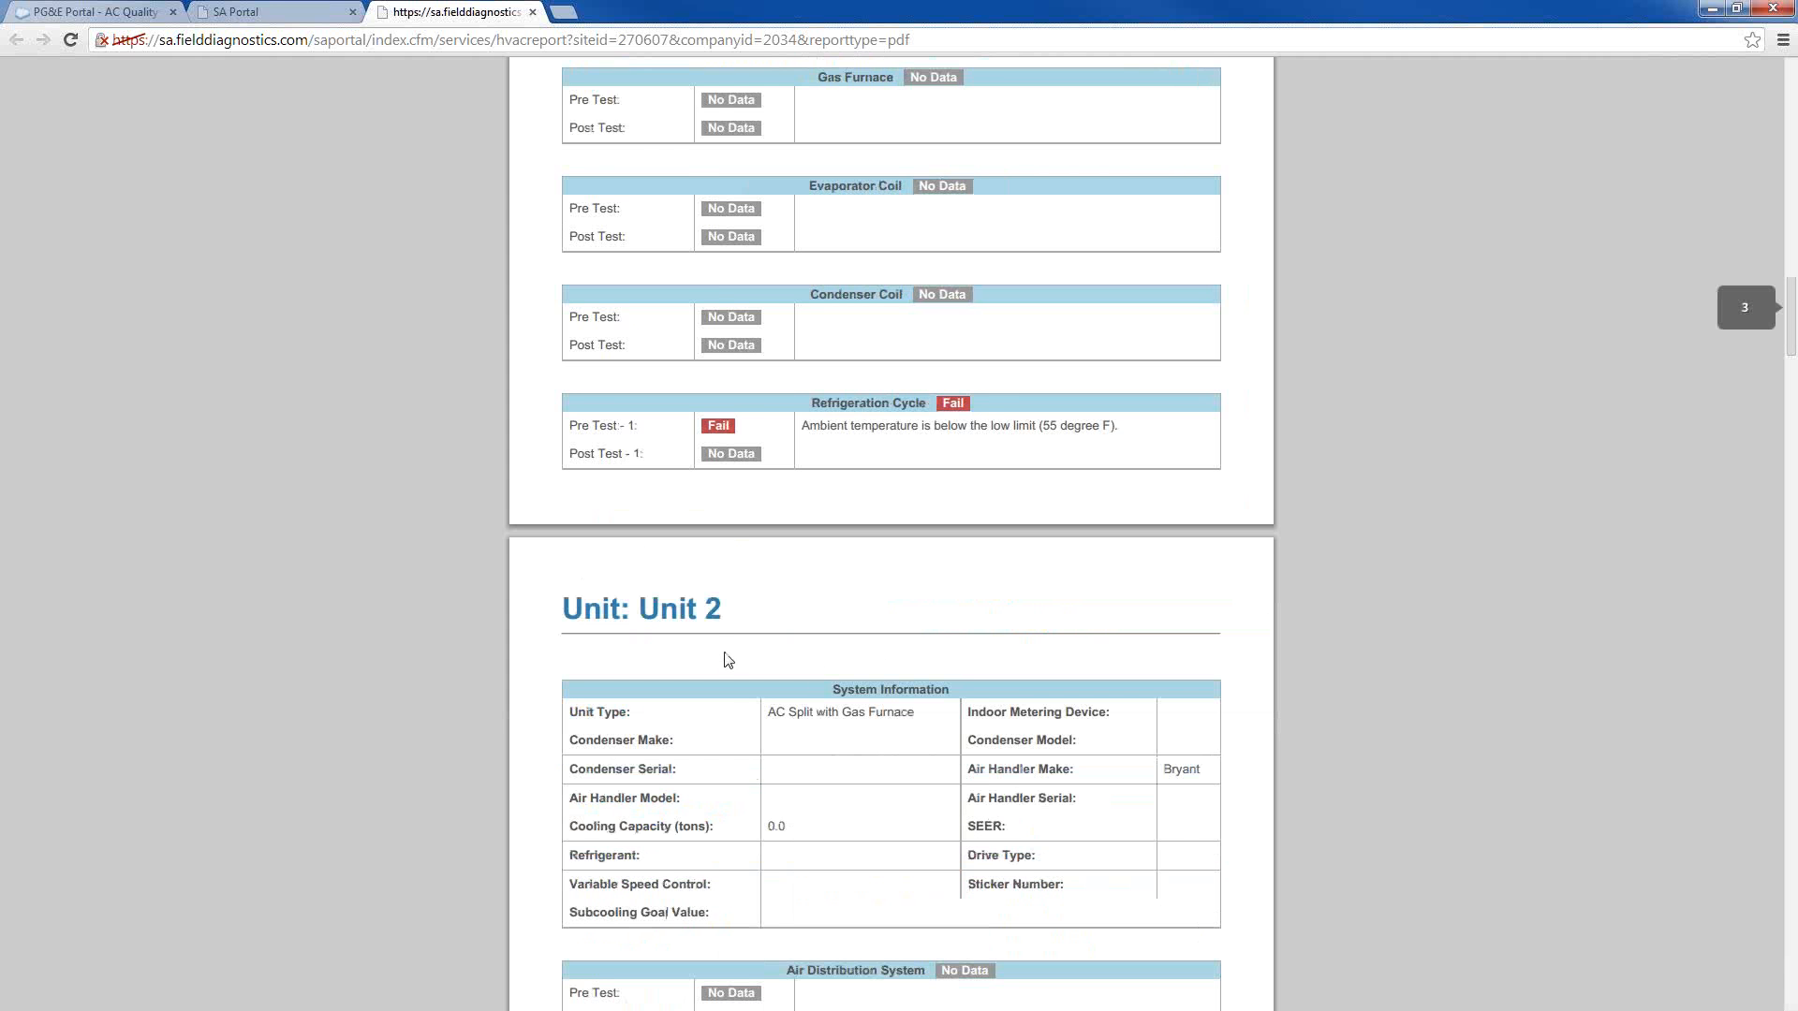
pyautogui.scroll(-12, 710, 677)
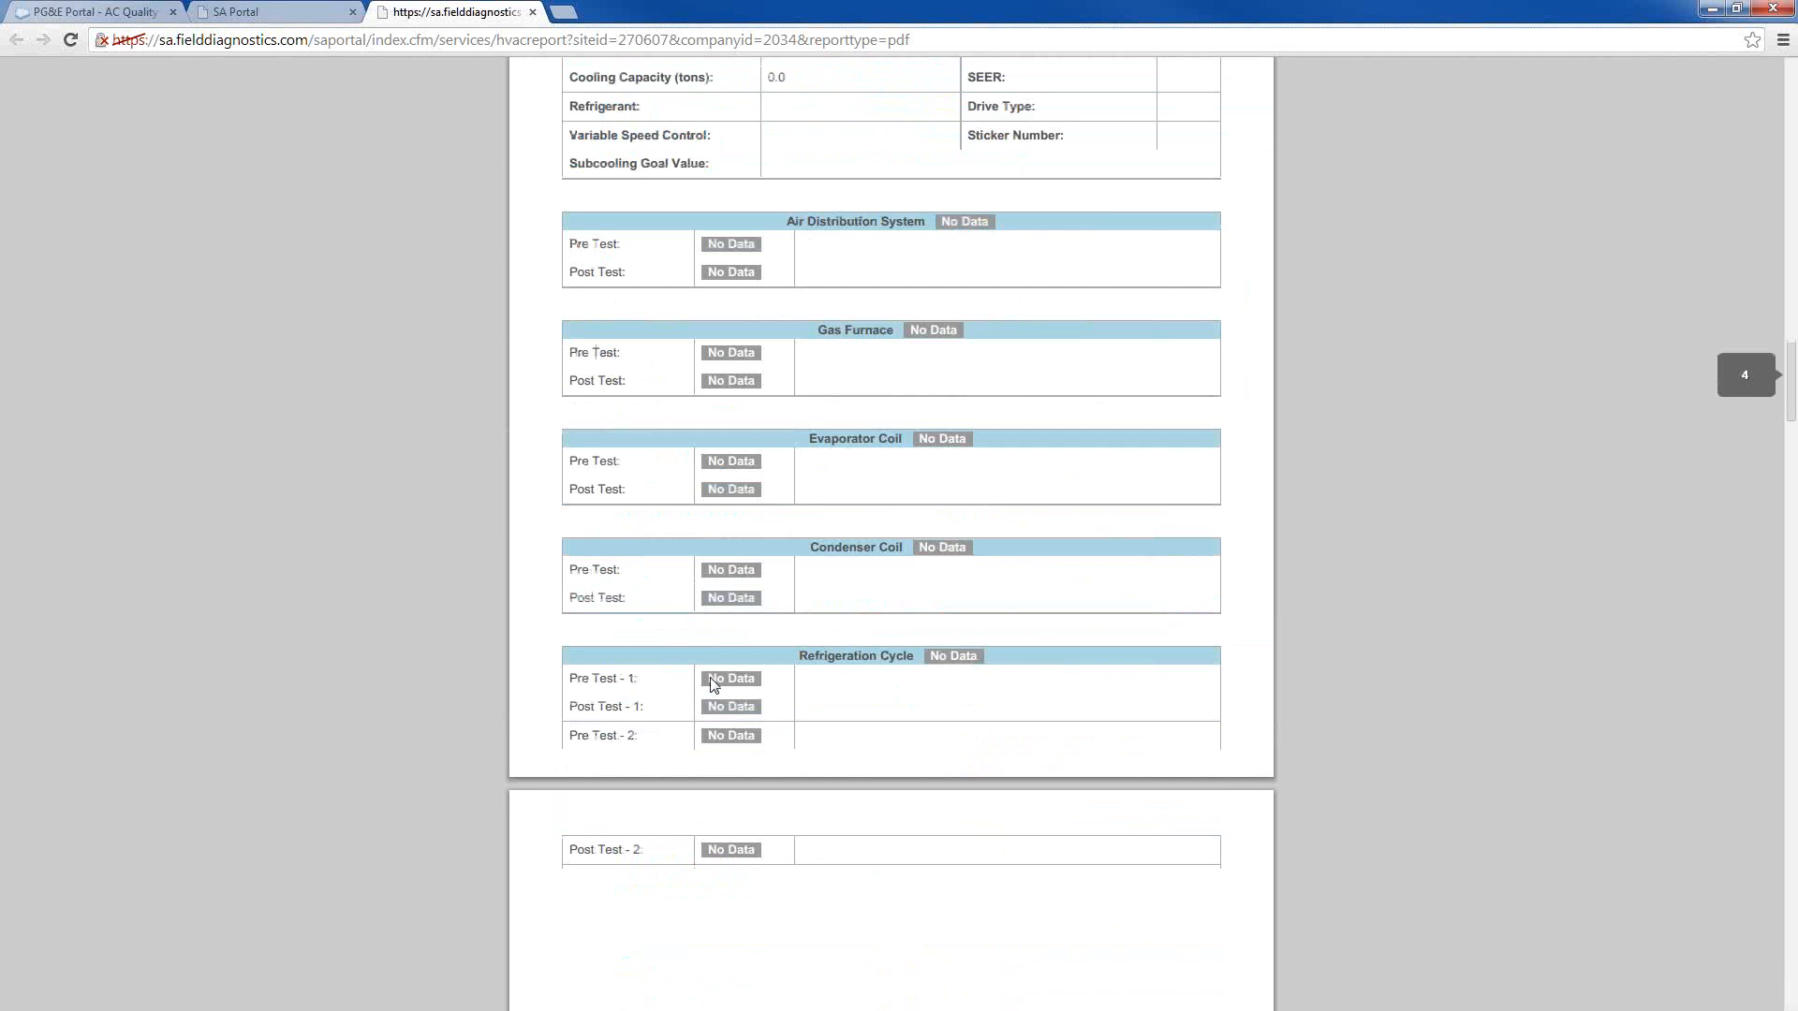
# Examine the report's Appendix A refrigeration cycle results, Appendix B HVAC System Assessment Record and the Definitions section
pyautogui.scroll(-10, 710, 677)
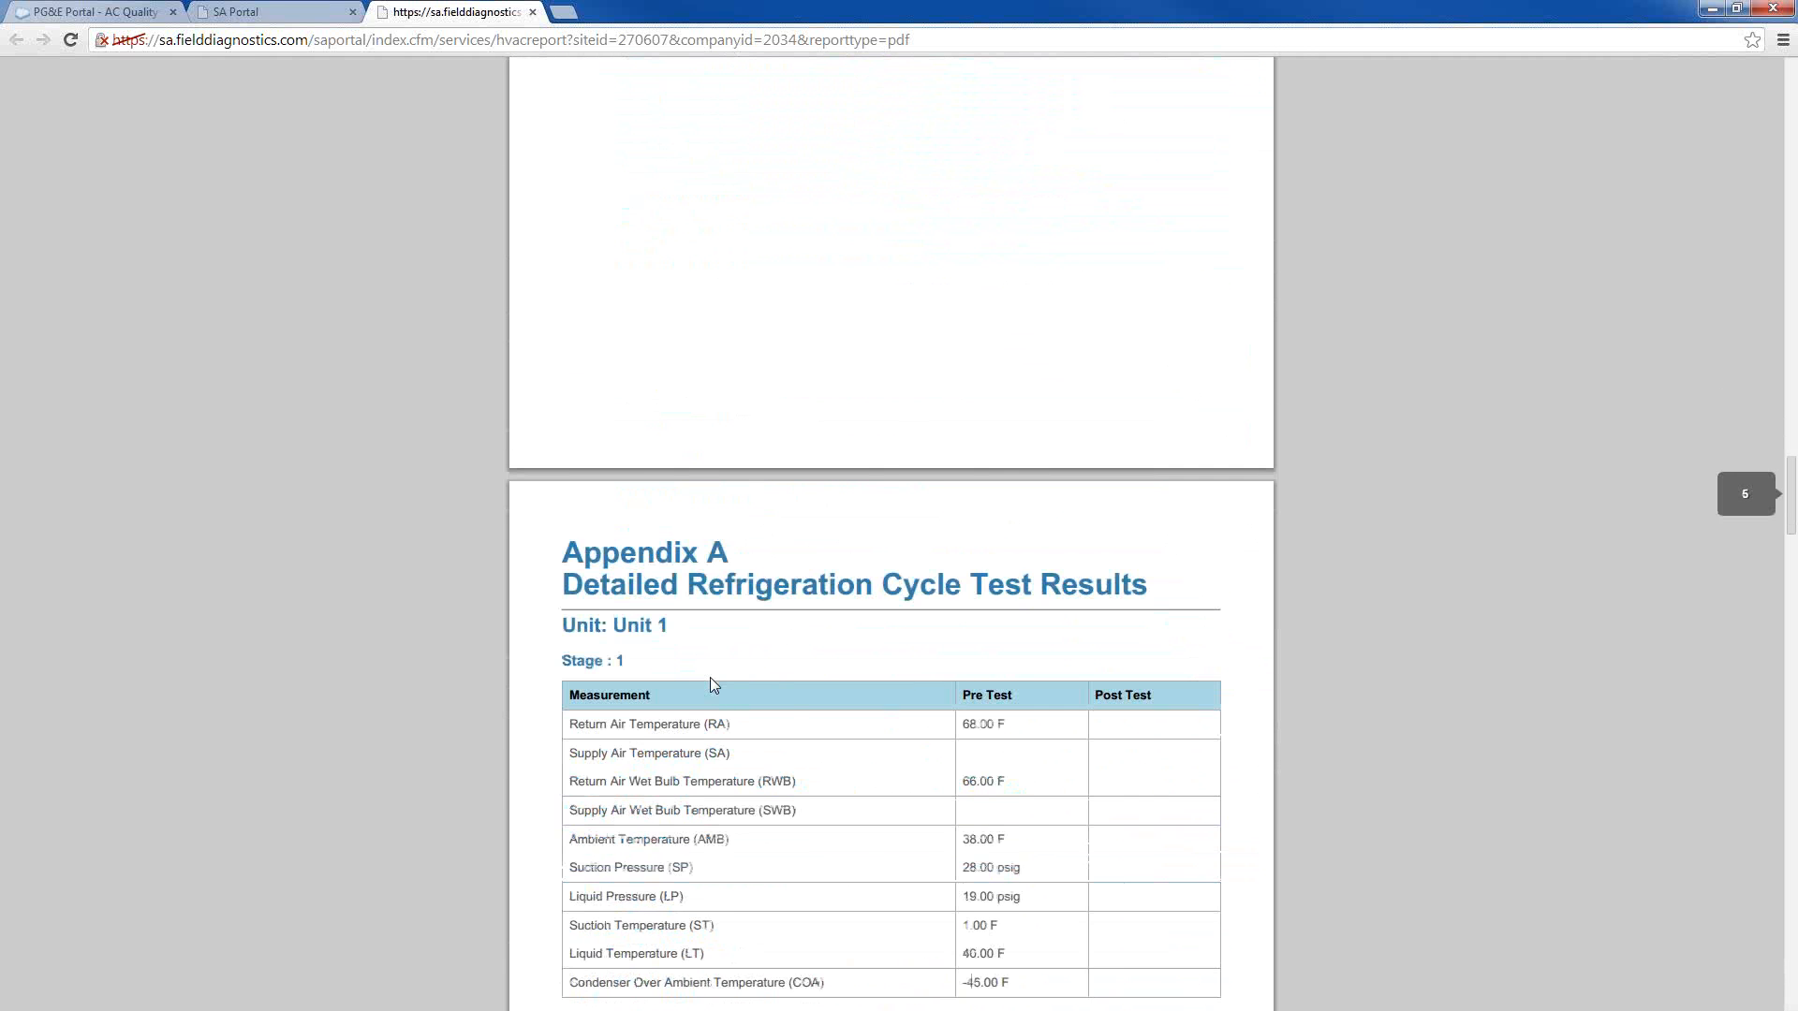
pyautogui.scroll(-4, 710, 677)
pyautogui.scroll(-1, 710, 684)
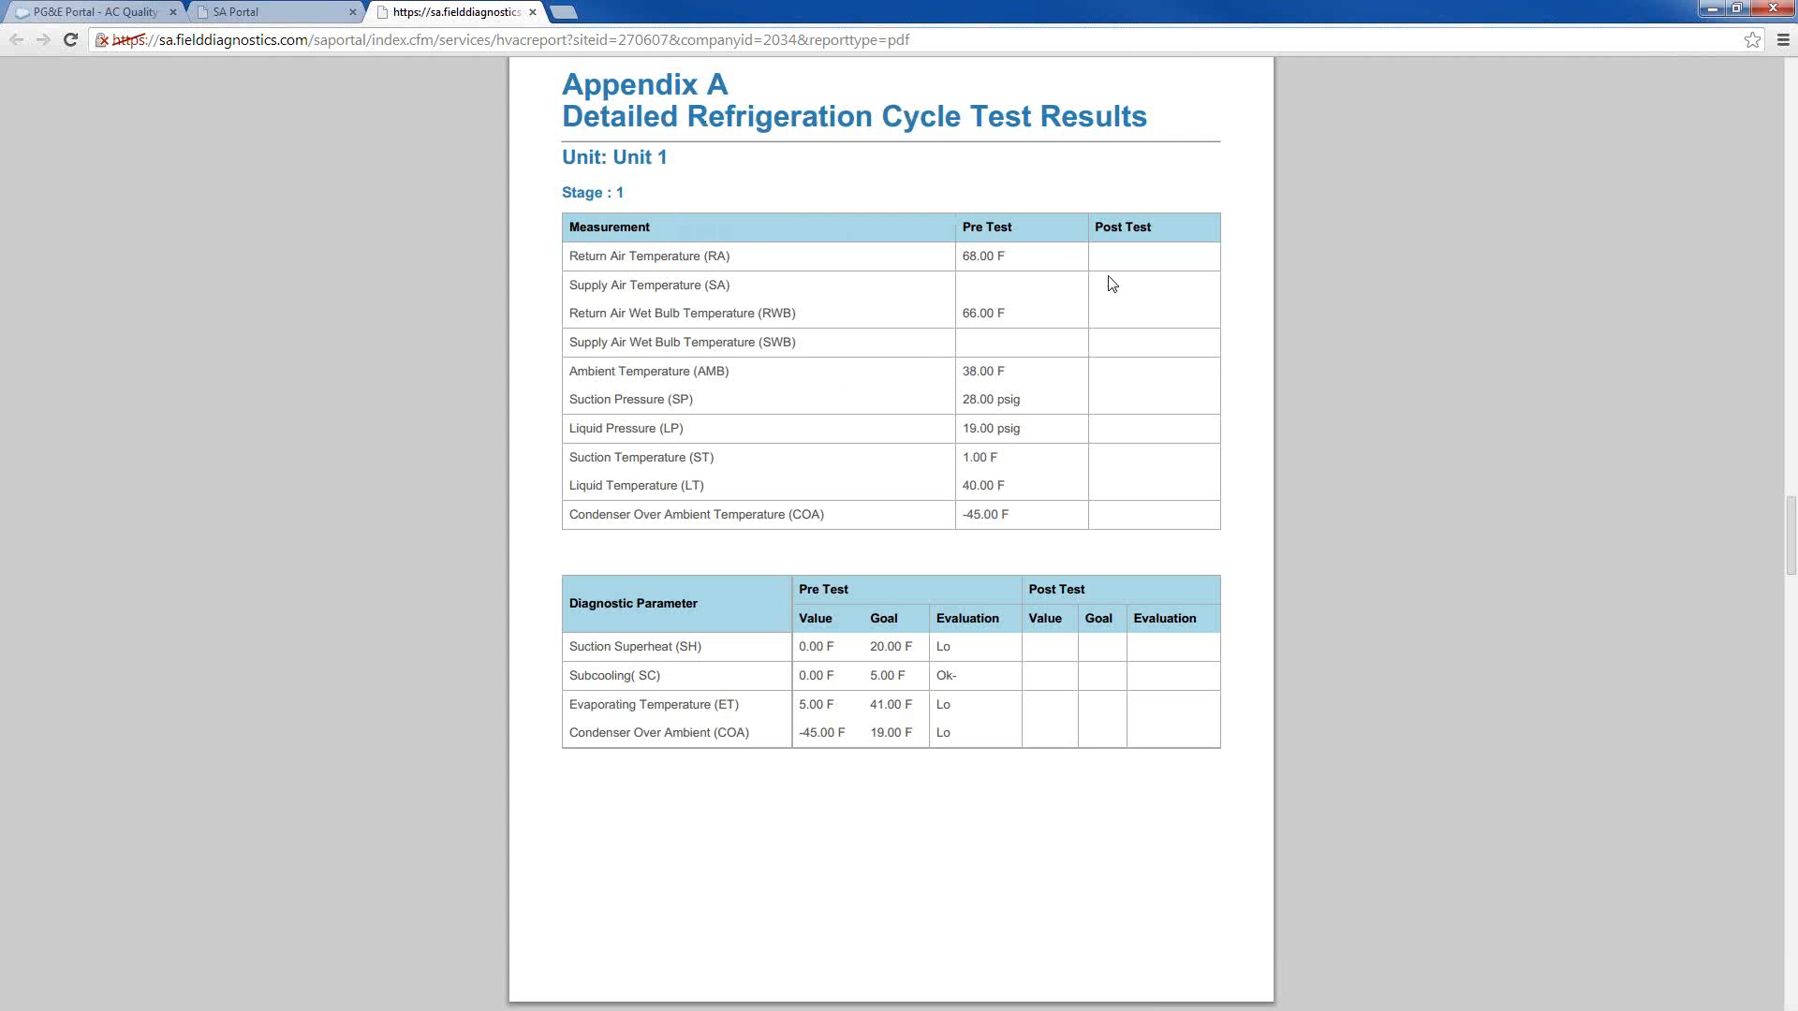
pyautogui.scroll(-2, 719, 375)
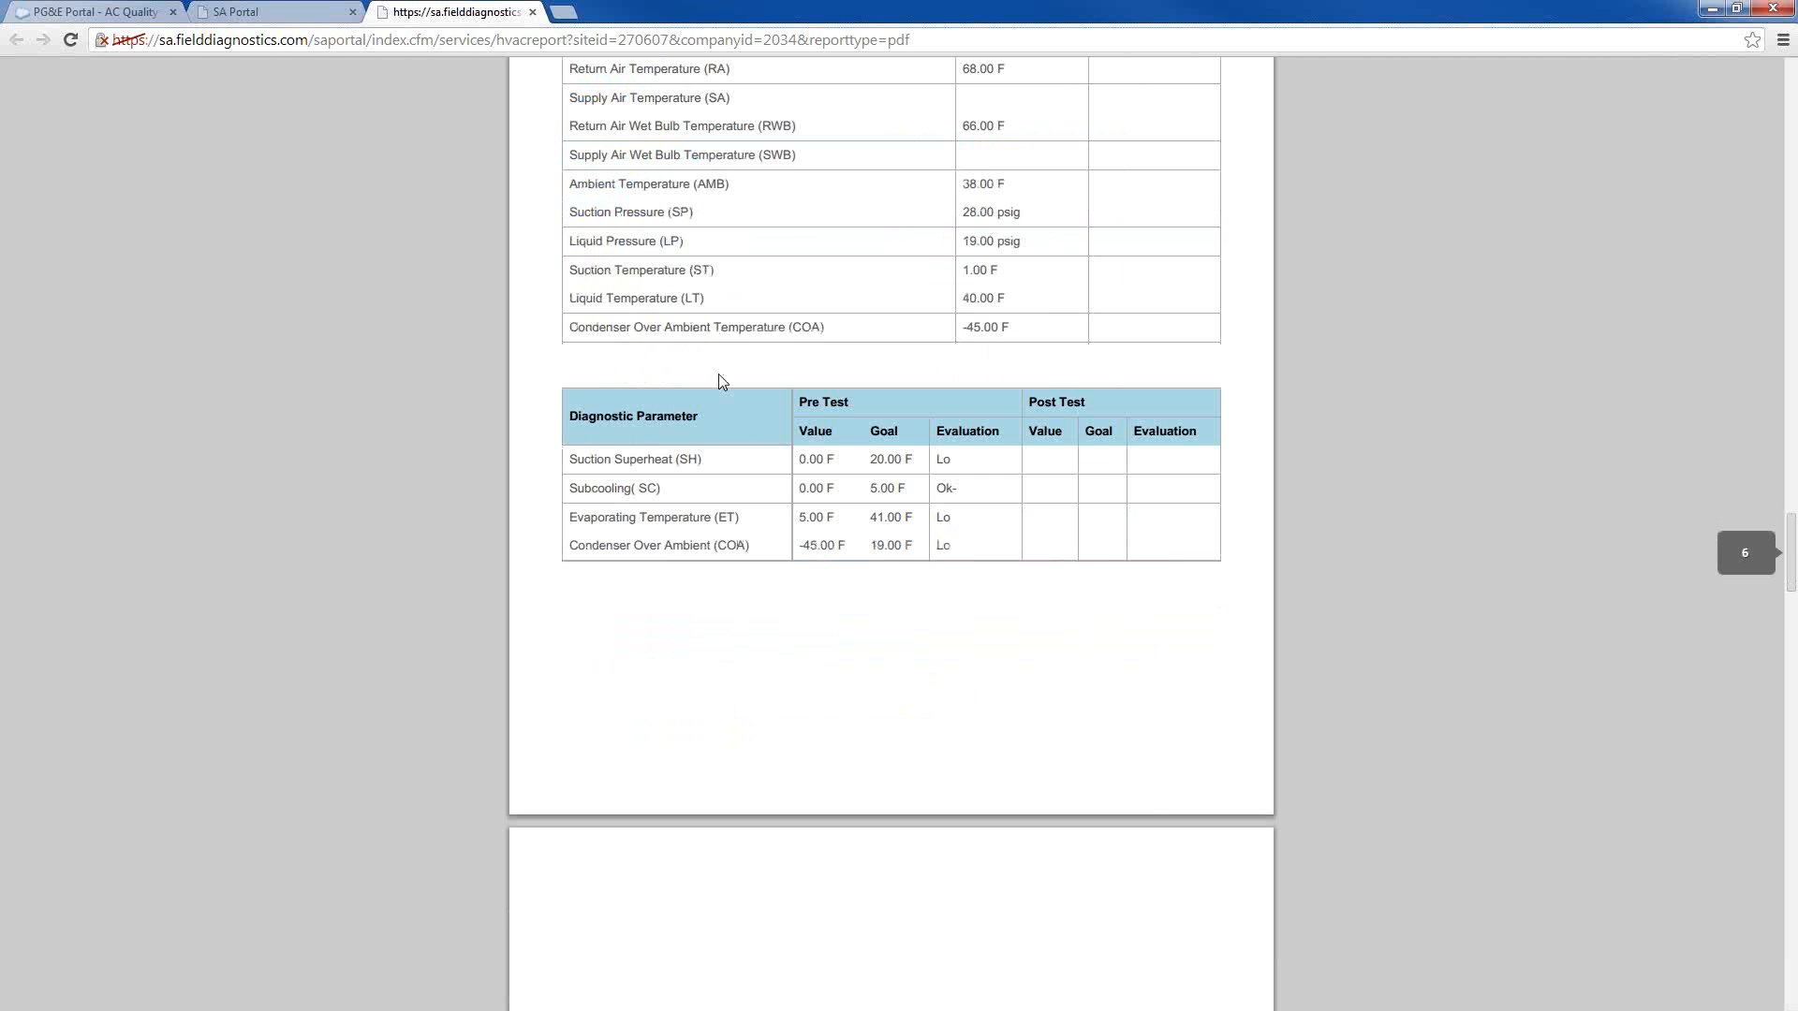
pyautogui.scroll(-6, 753, 482)
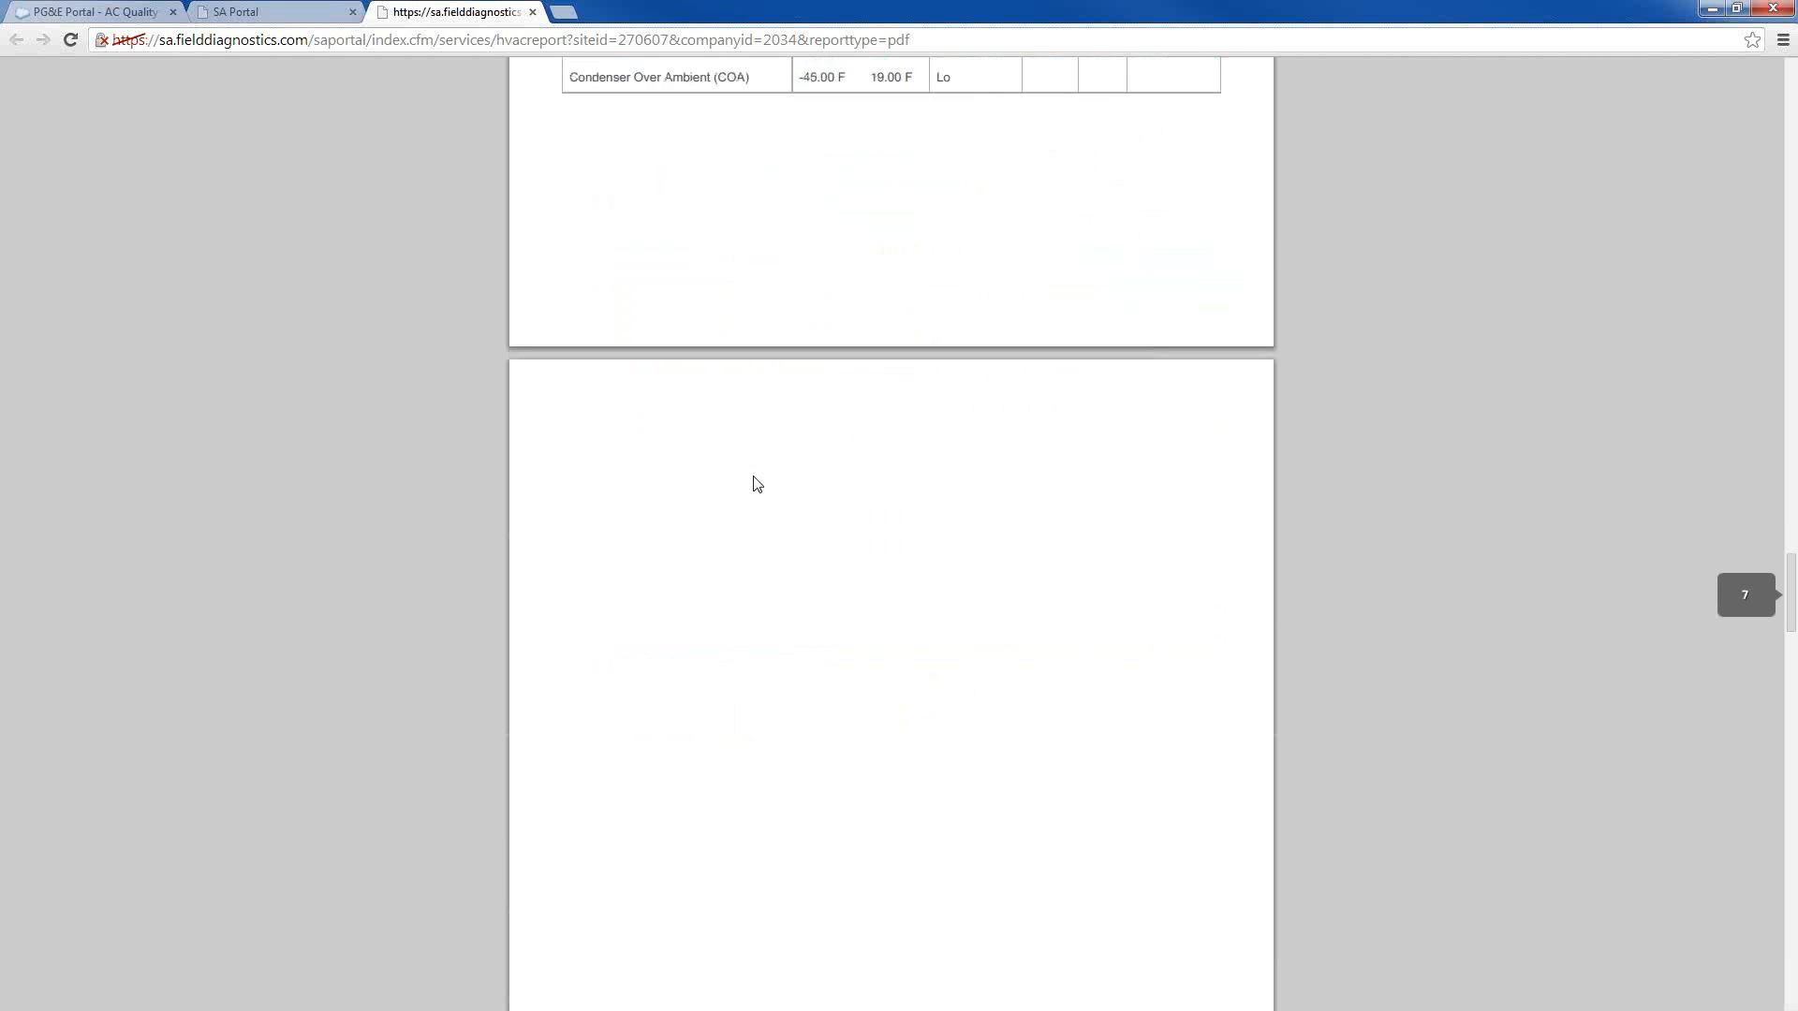
pyautogui.scroll(-5, 806, 365)
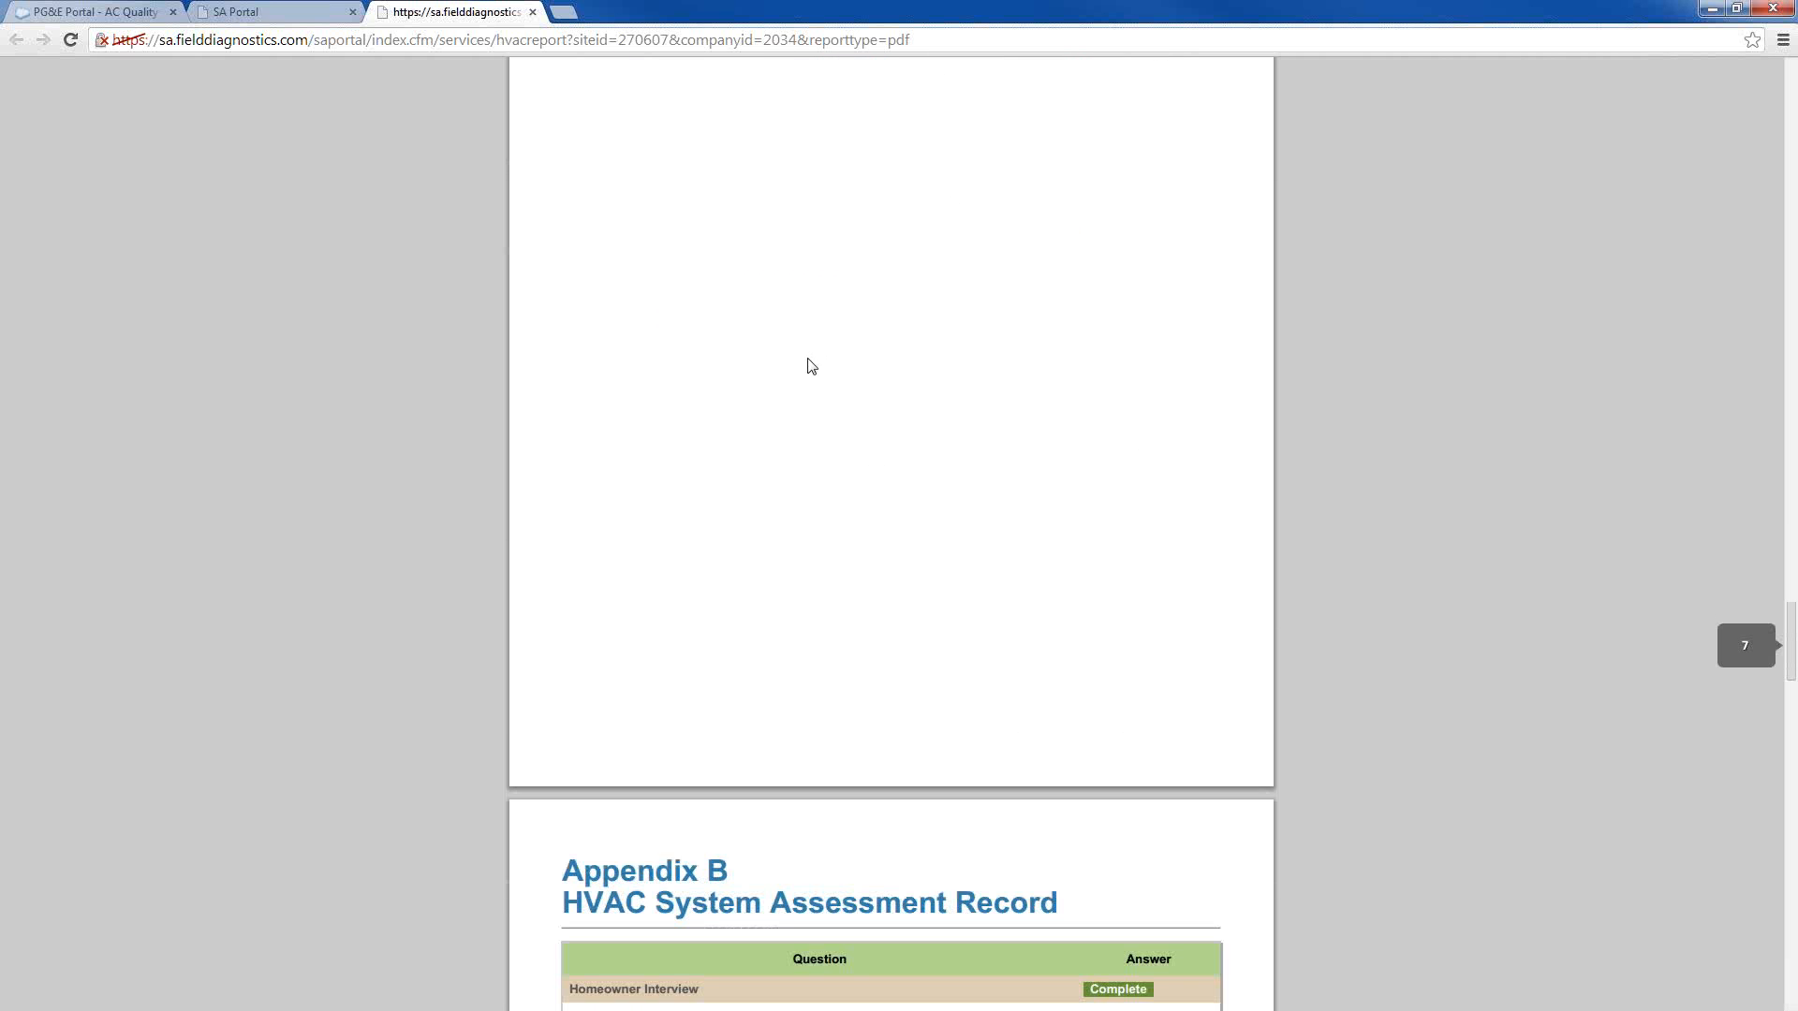
pyautogui.scroll(-4, 797, 356)
pyautogui.scroll(-2, 791, 421)
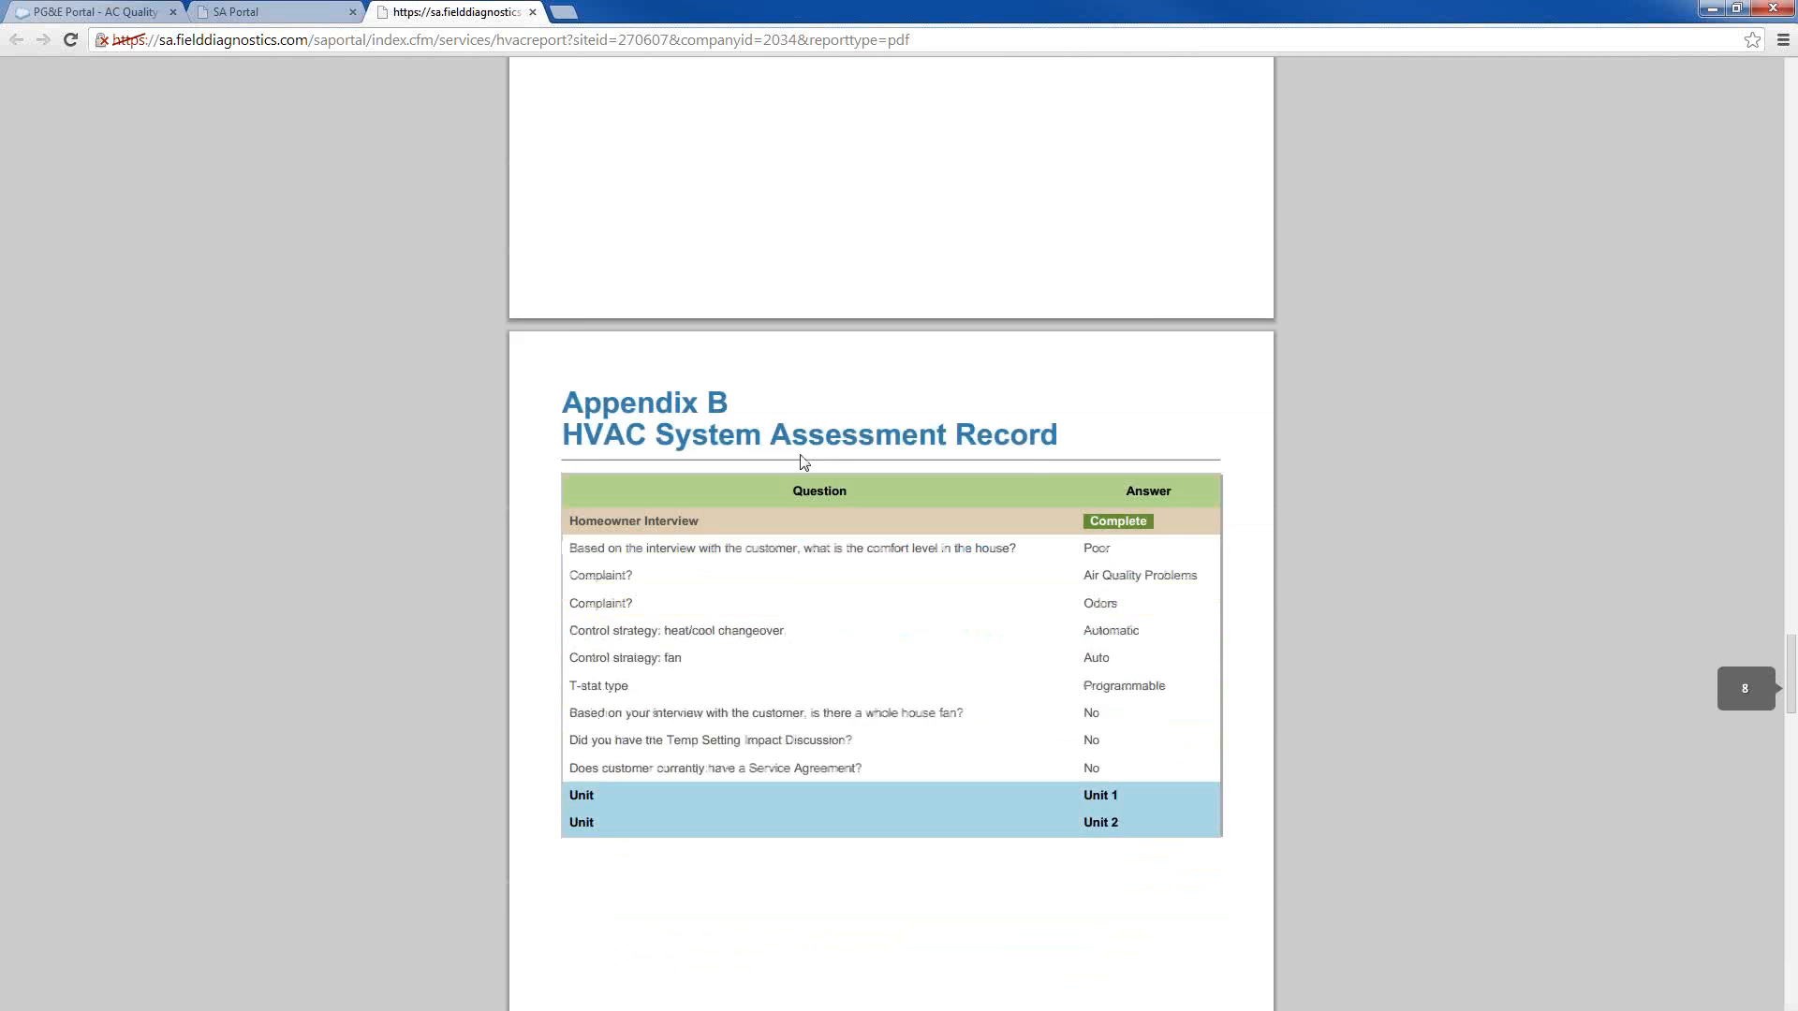
pyautogui.scroll(-2, 796, 422)
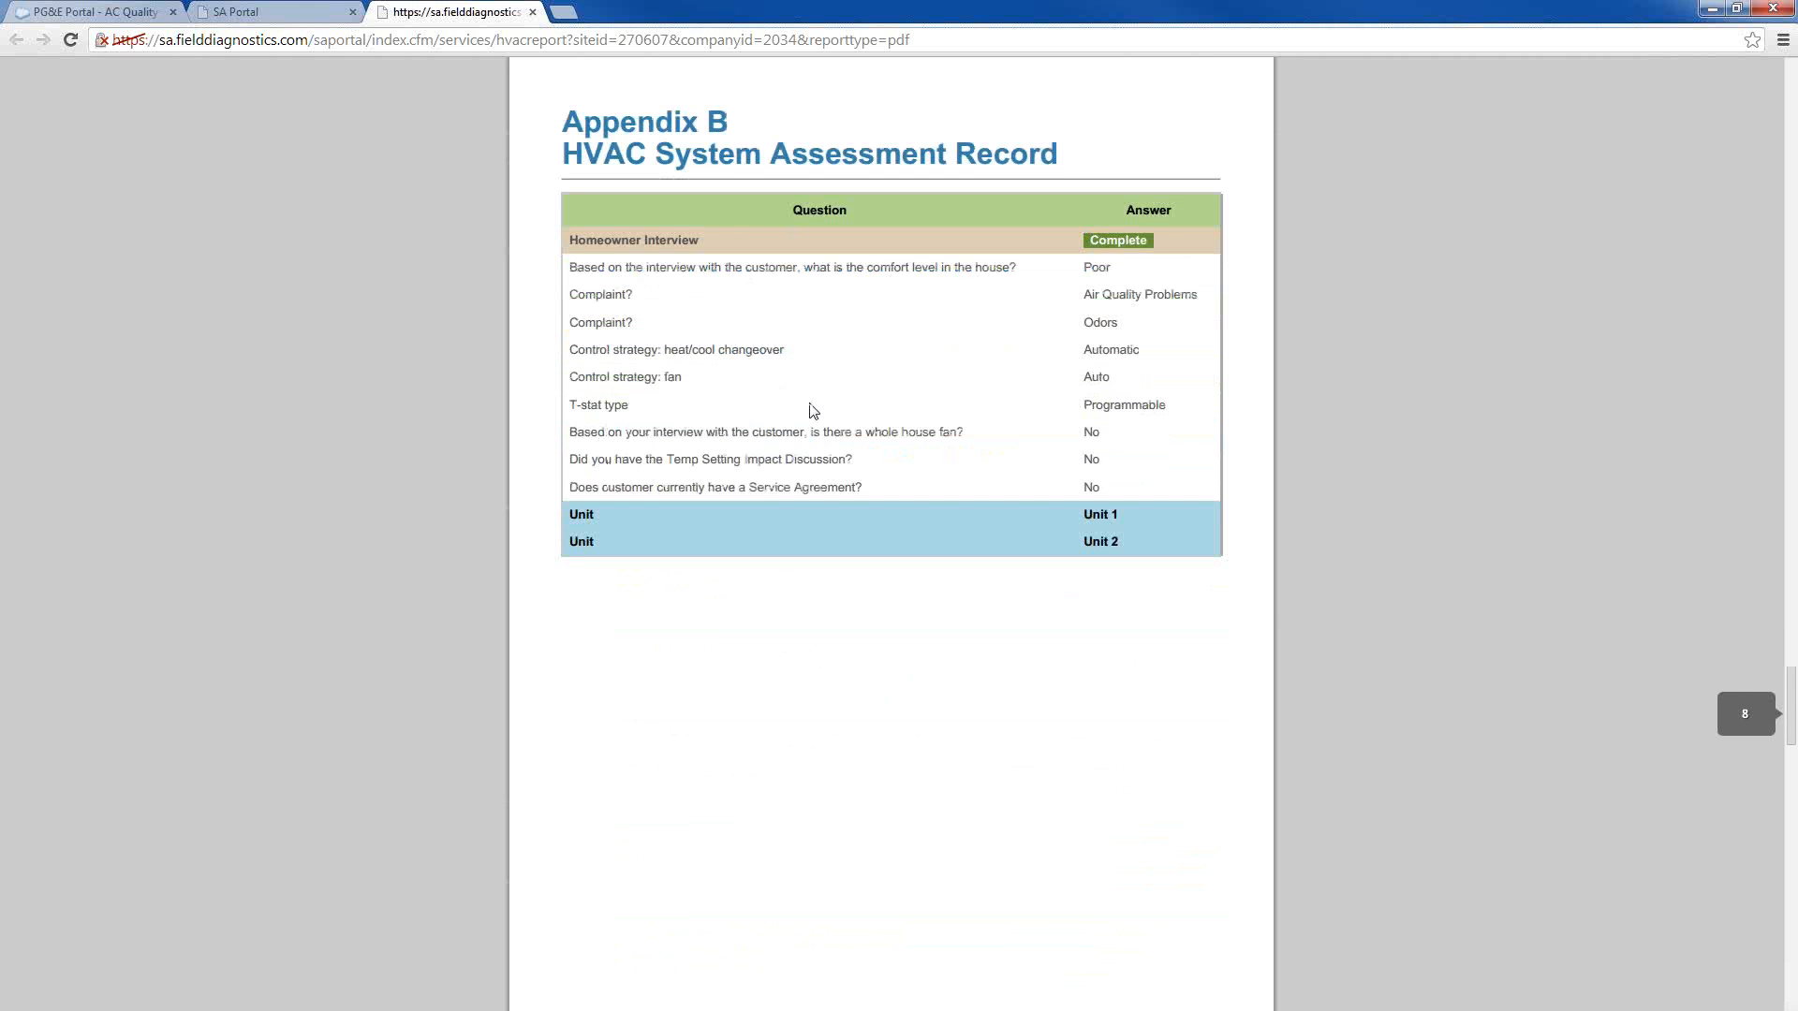
pyautogui.scroll(-4, 808, 406)
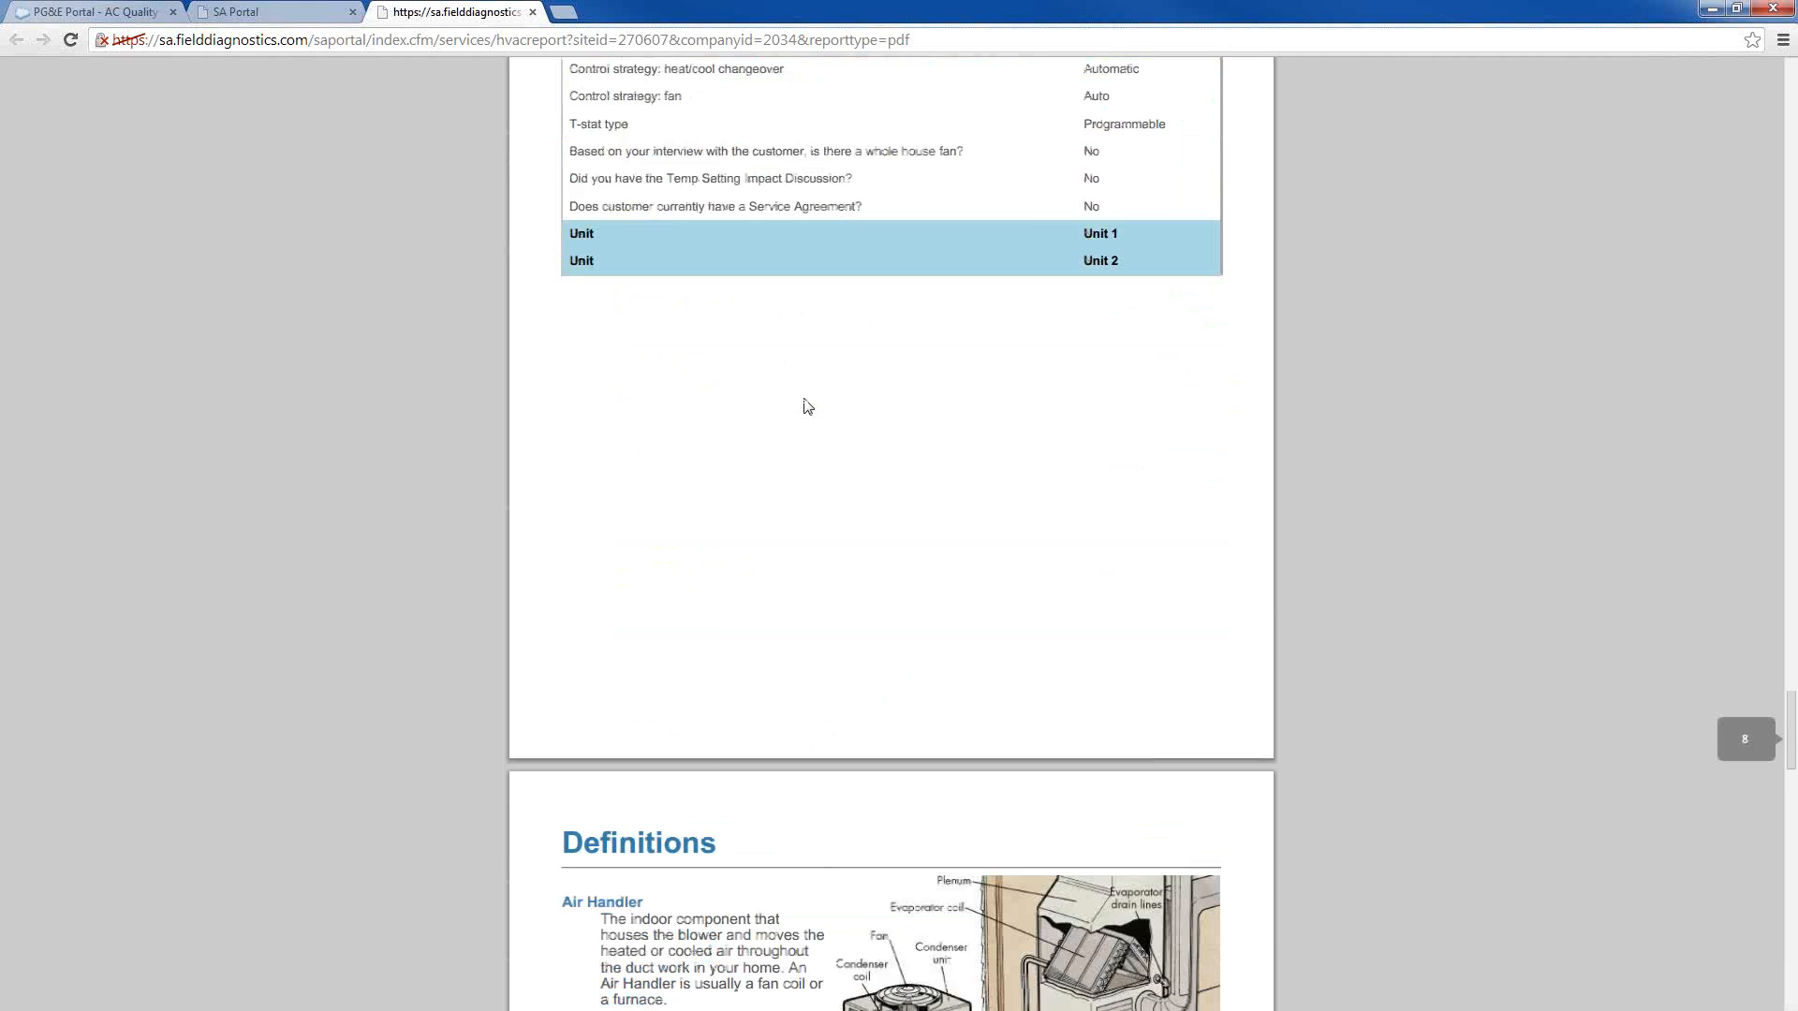
pyautogui.scroll(2, 805, 403)
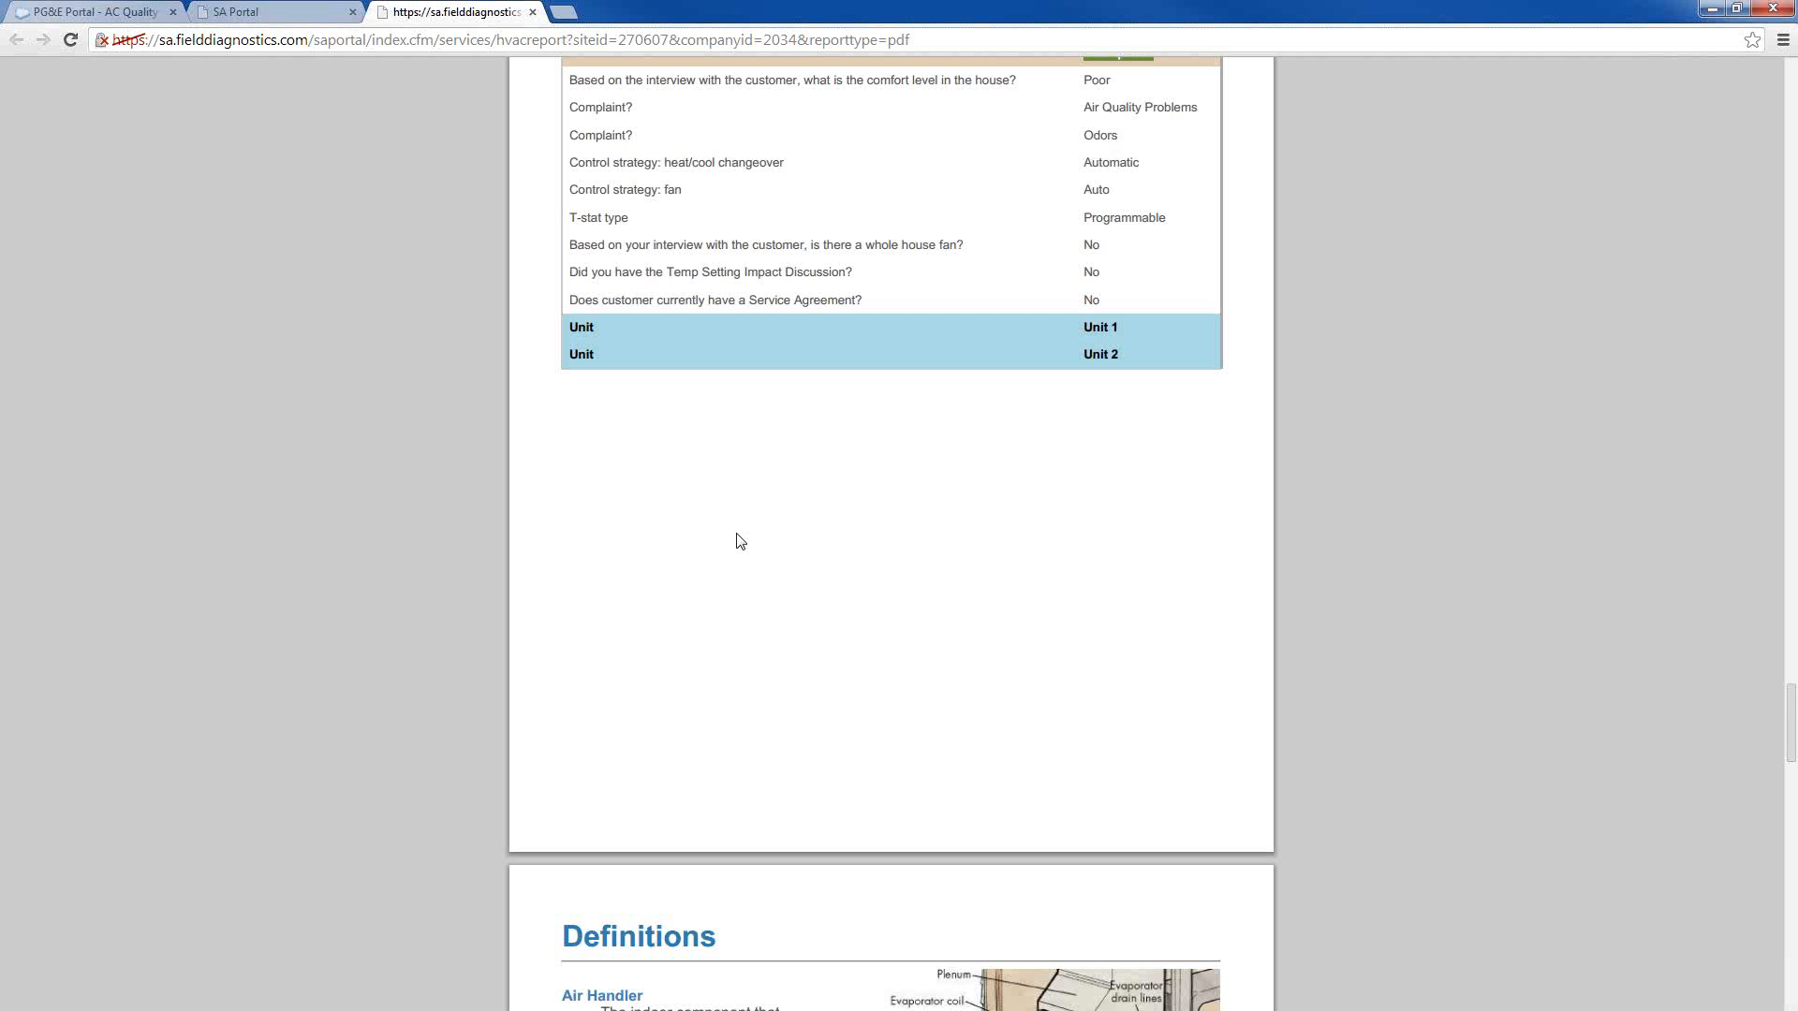
pyautogui.scroll(-1, 890, 511)
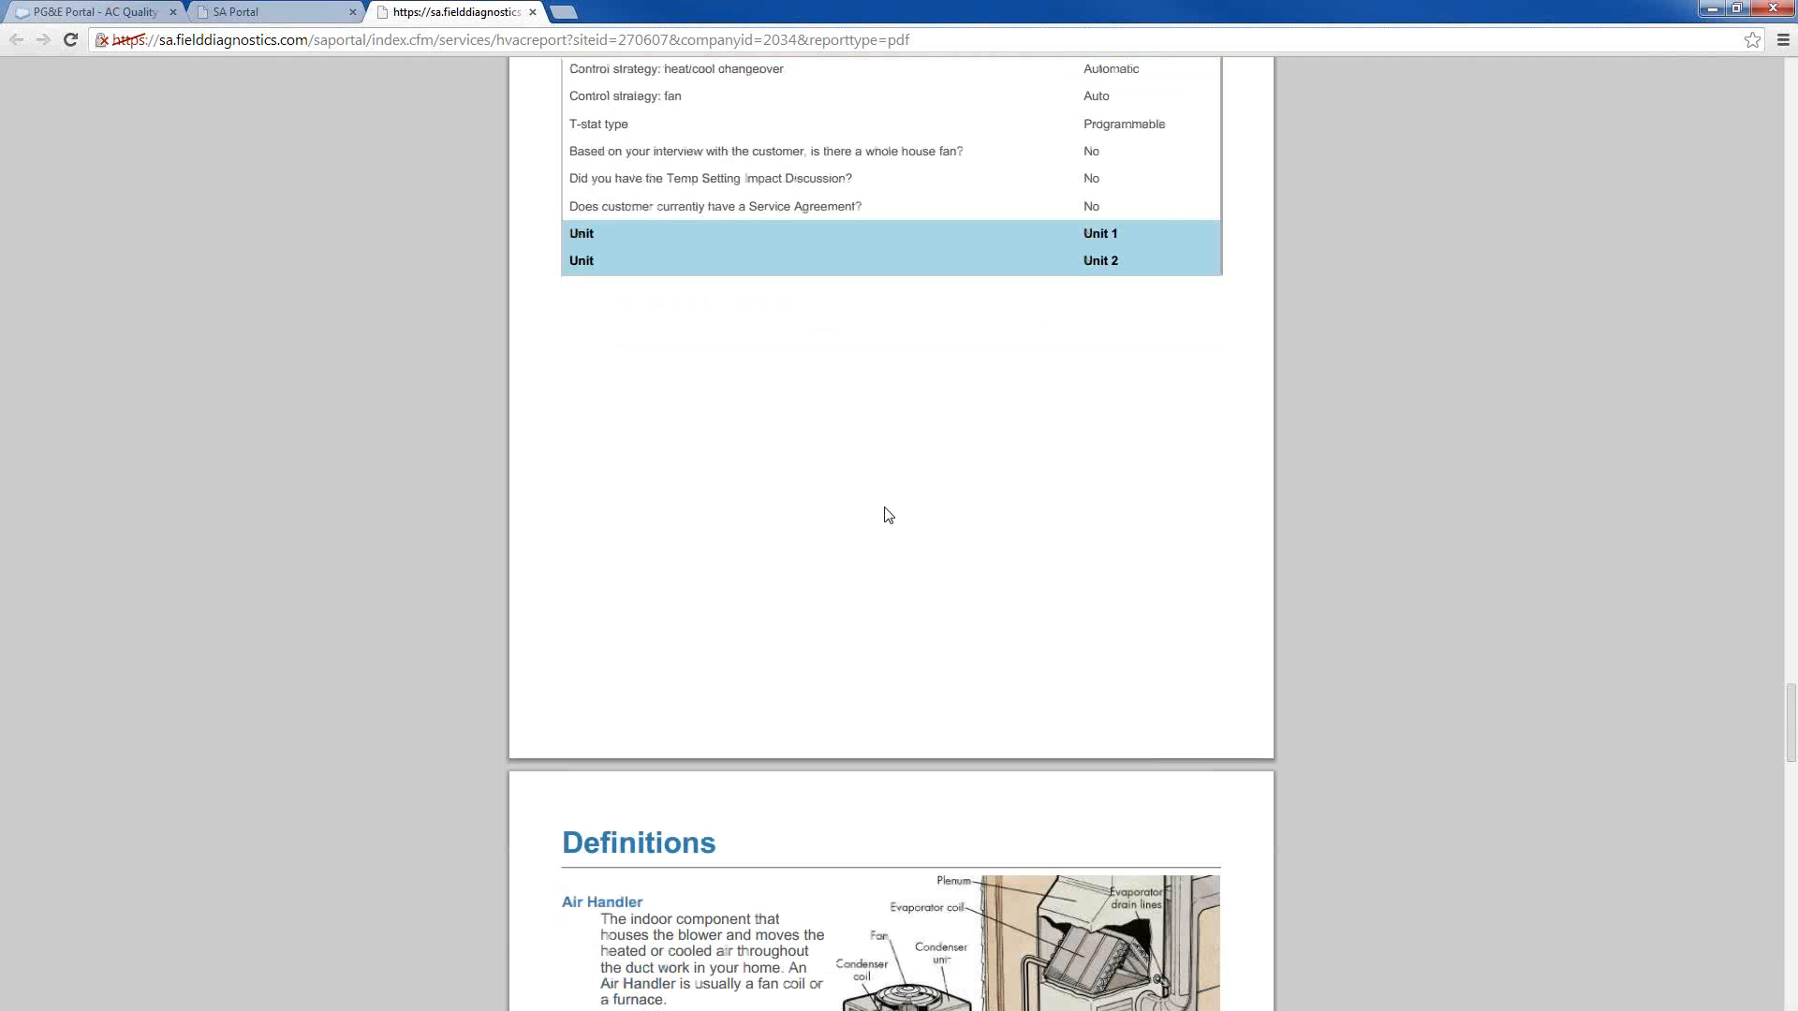
pyautogui.scroll(-6, 767, 381)
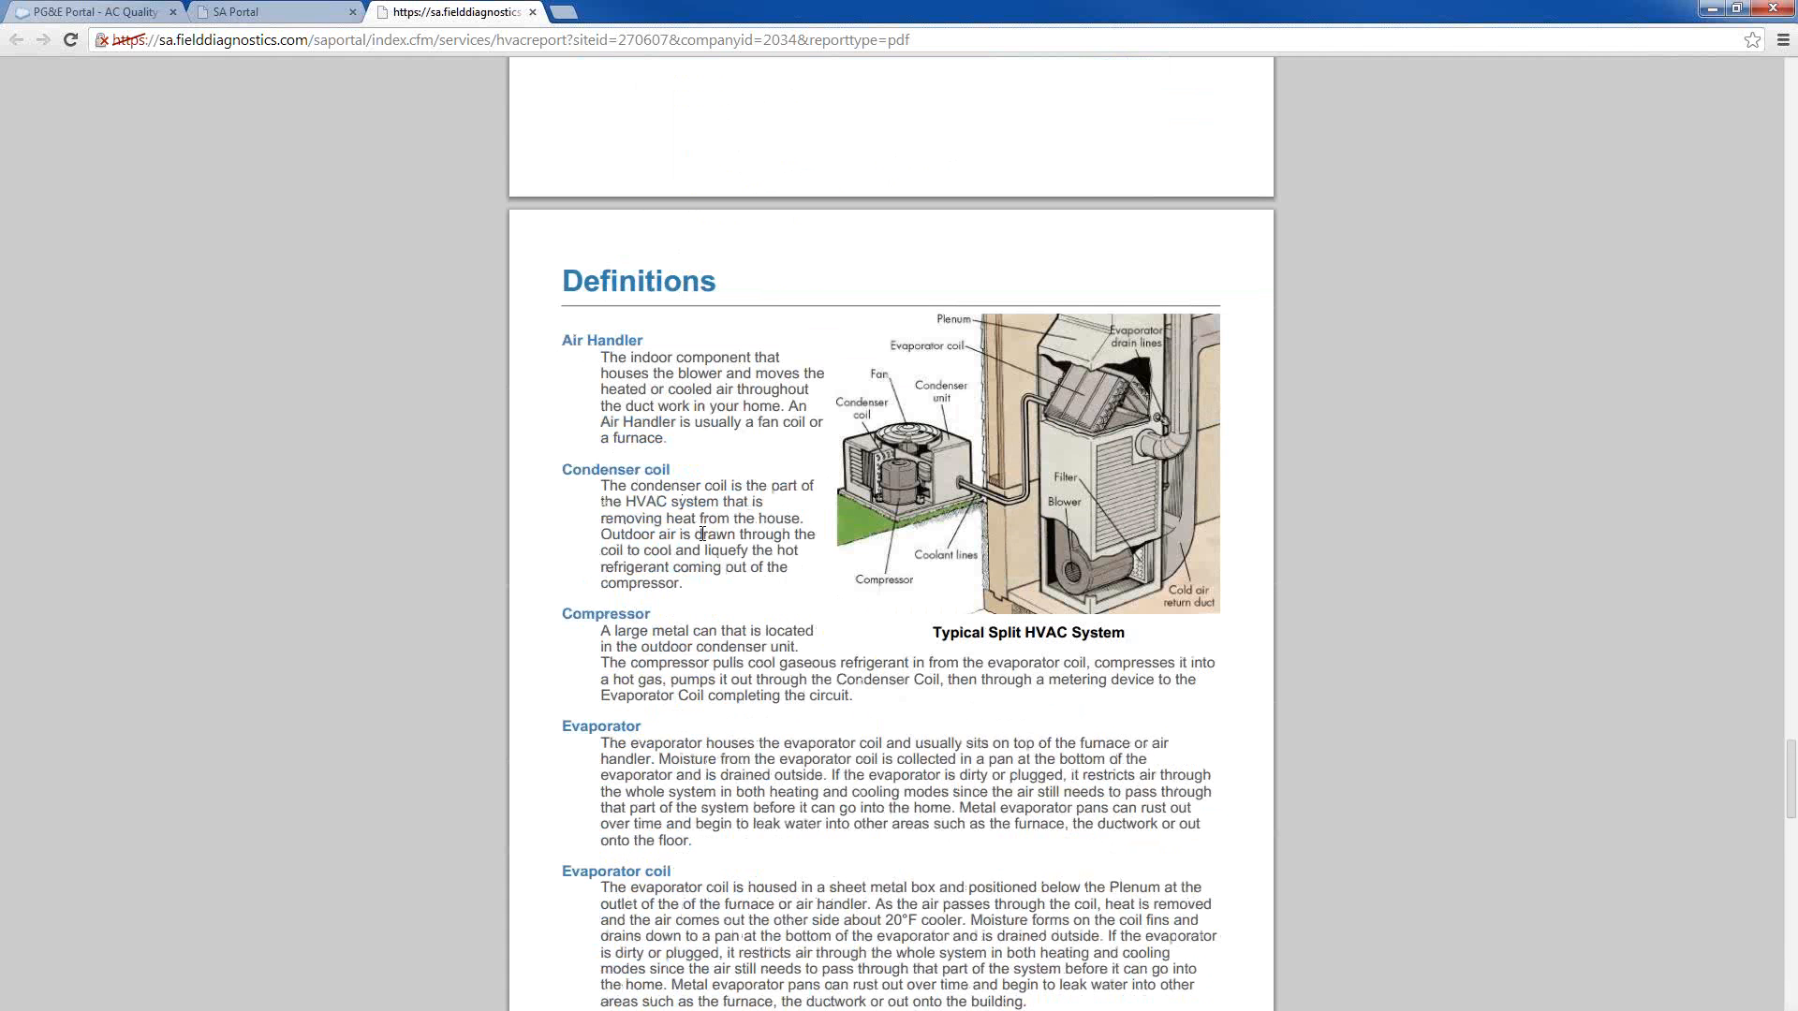
# Read the rest of the report's Definitions and the Tips for Maximizing Your HVAC Energy Efficiency page, and close the report
pyautogui.scroll(-1, 734, 578)
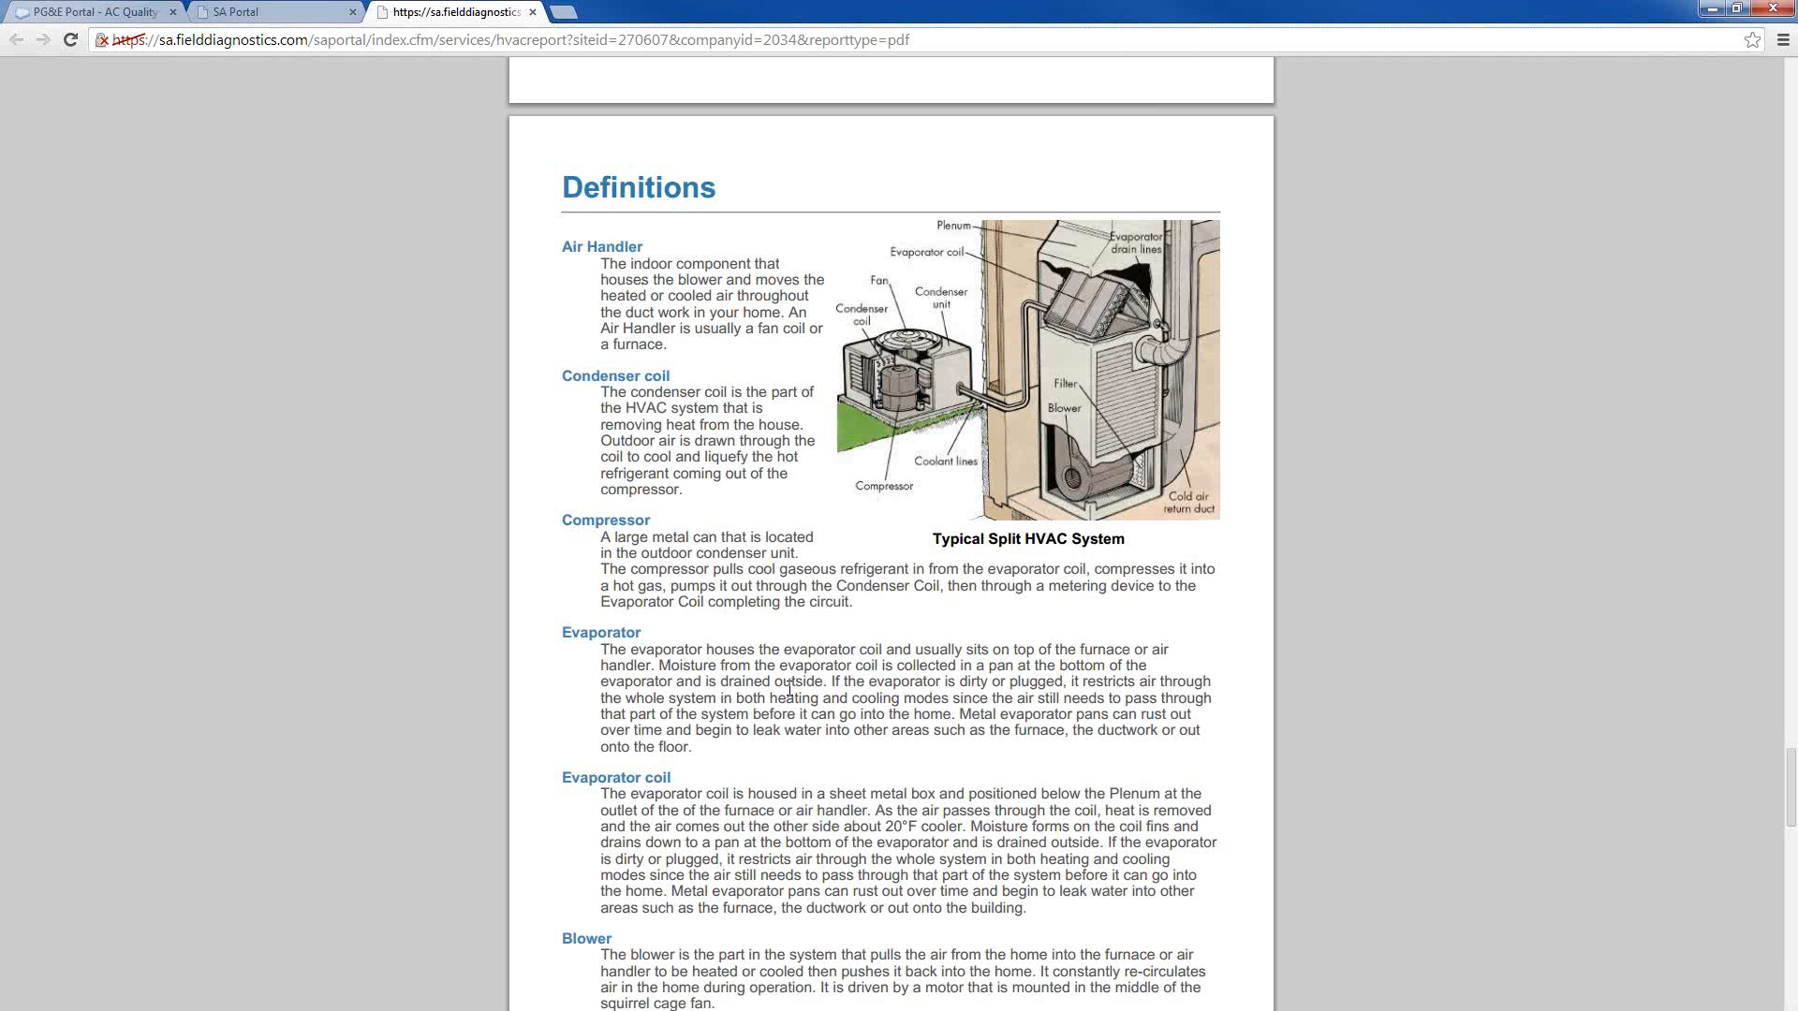
pyautogui.scroll(-4, 790, 690)
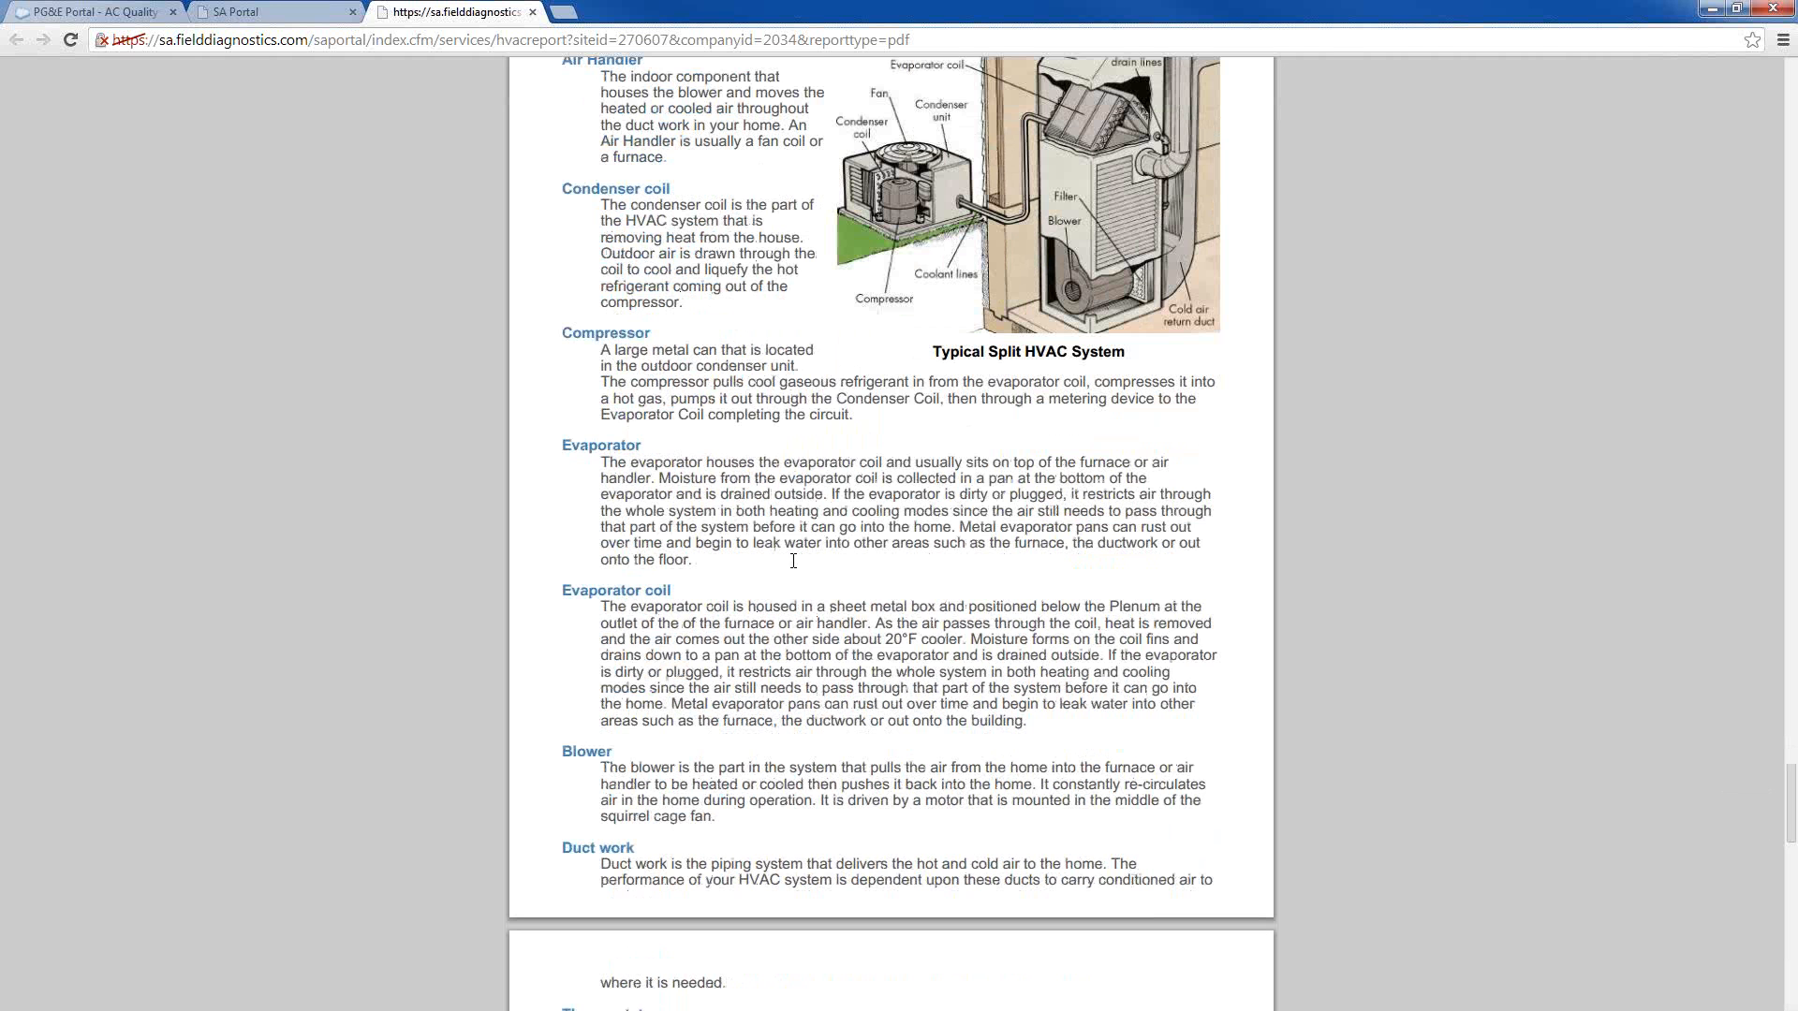
pyautogui.scroll(-10, 793, 560)
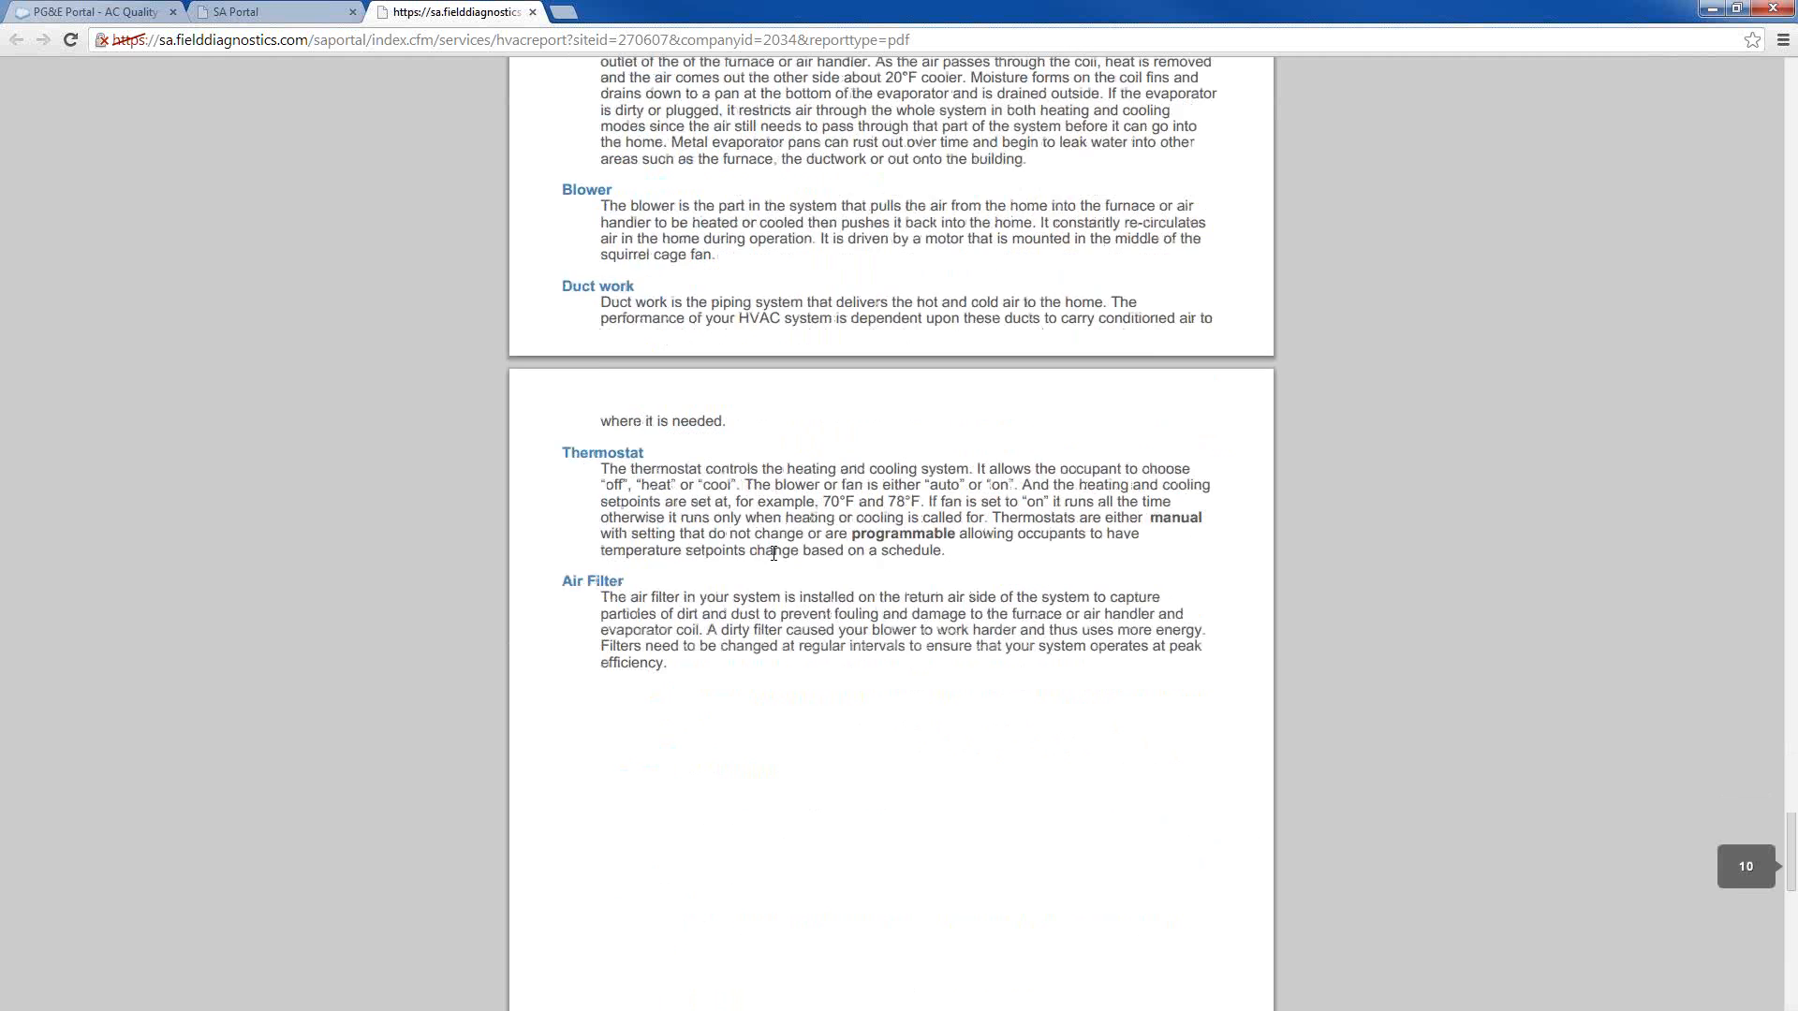
pyautogui.scroll(-14, 775, 560)
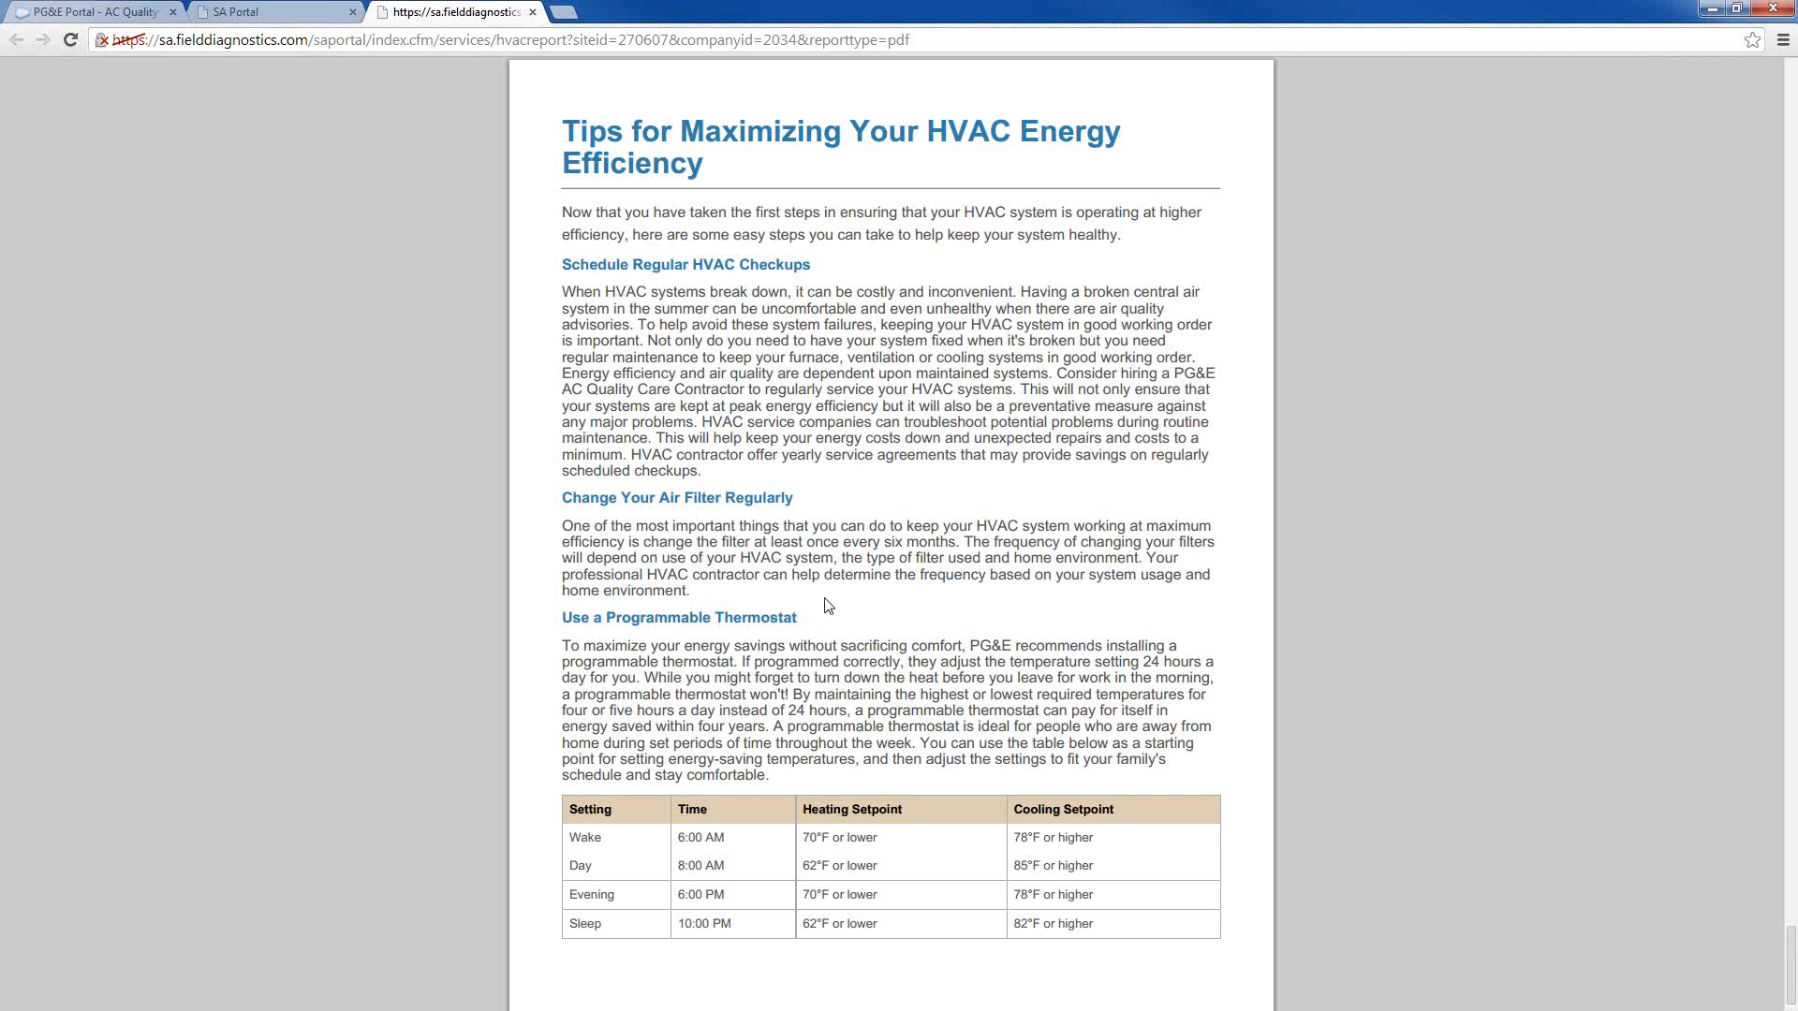
pyautogui.scroll(-1, 824, 632)
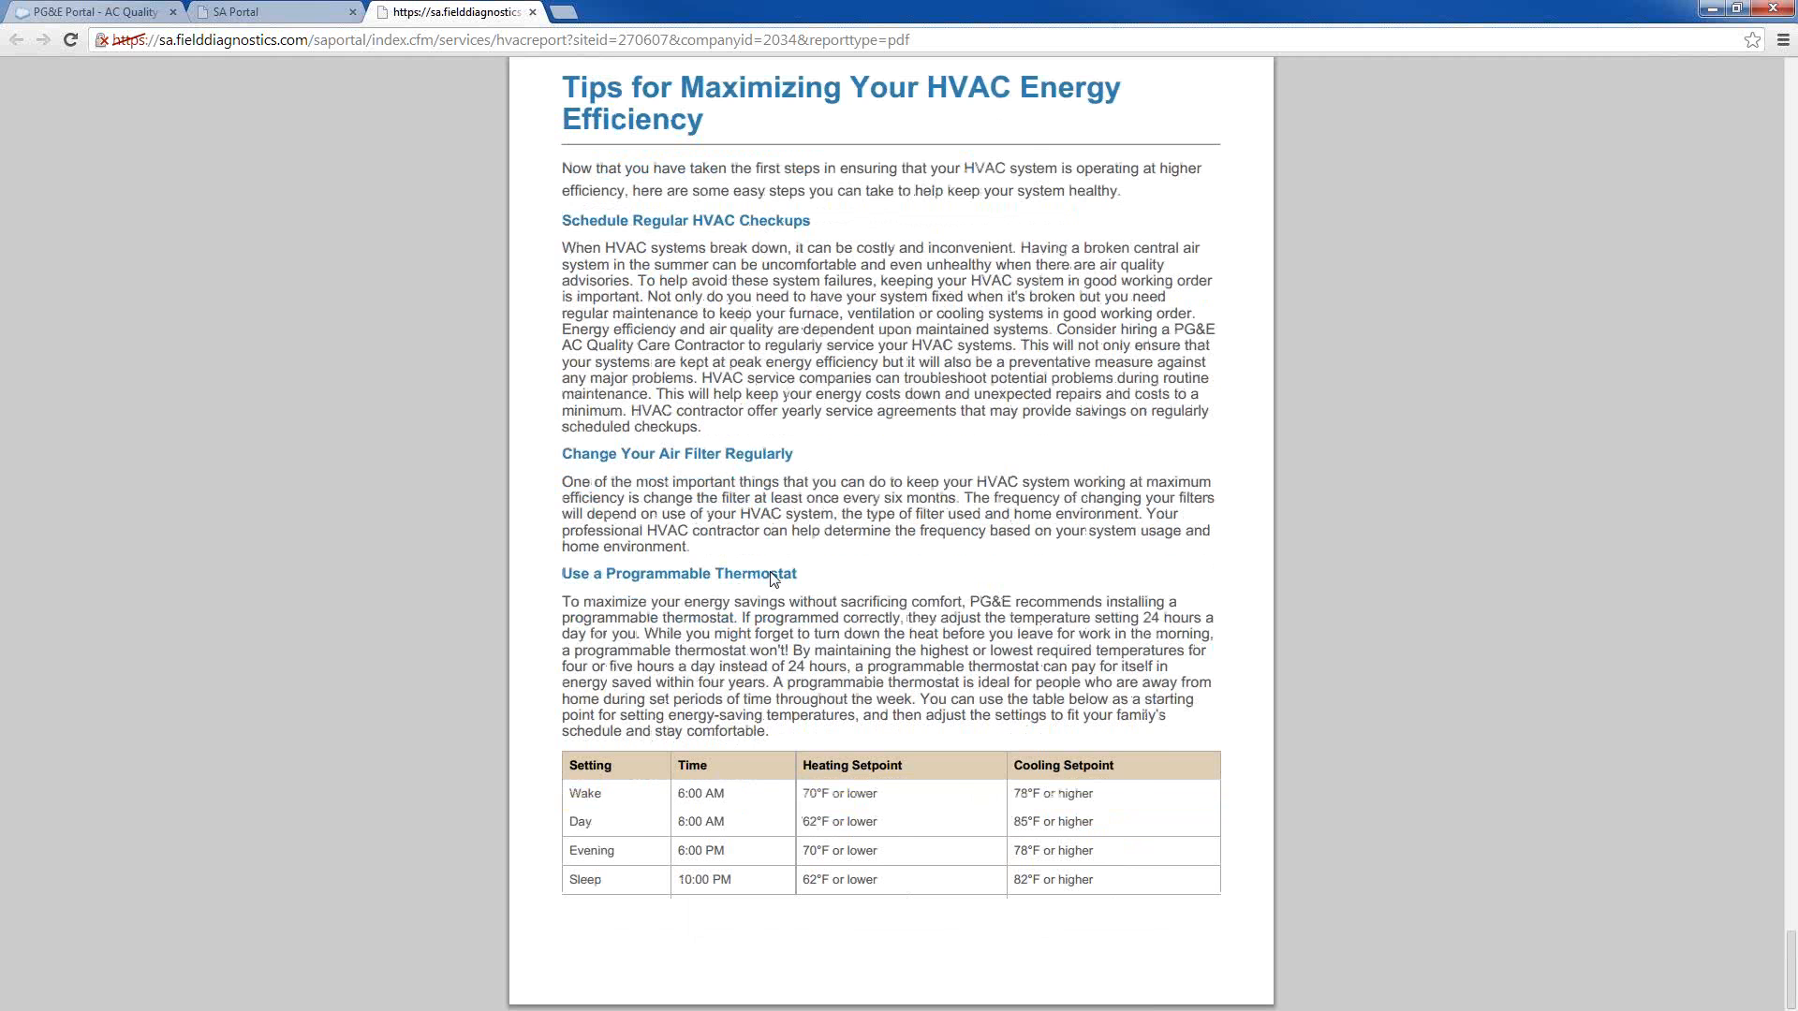
pyautogui.scroll(5, 771, 571)
pyautogui.scroll(7, 773, 579)
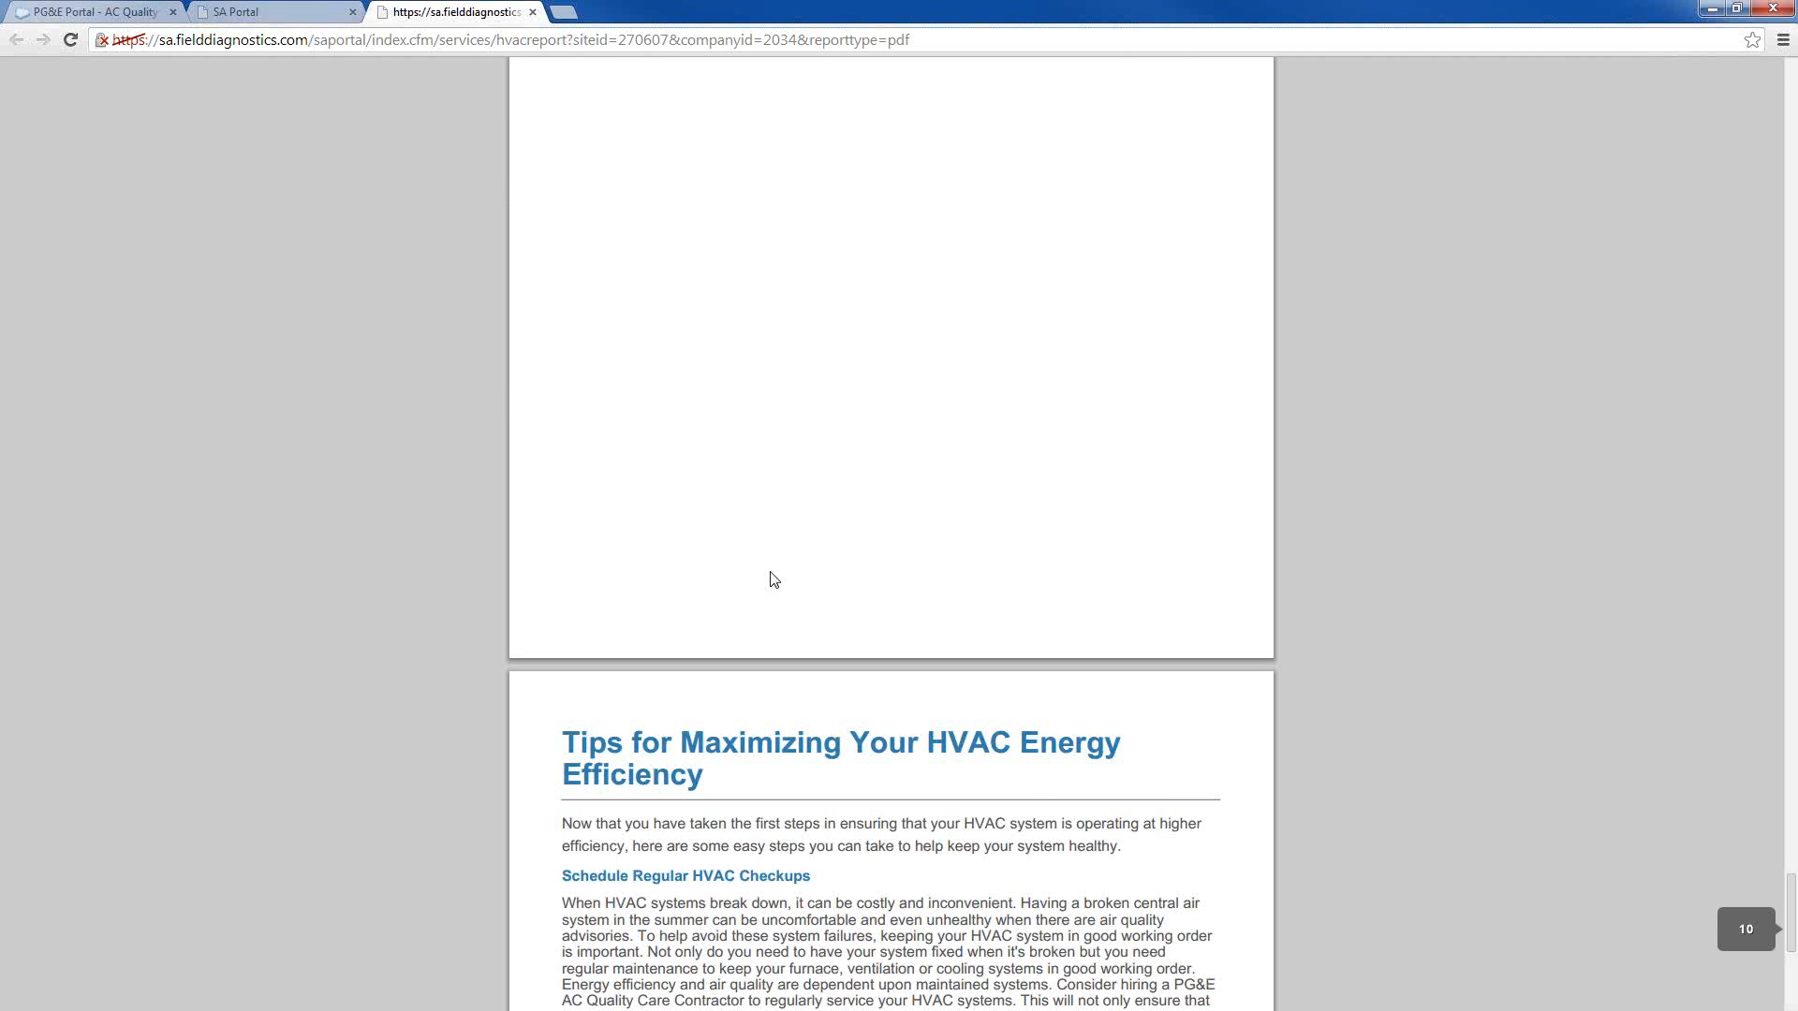
pyautogui.click(532, 12)
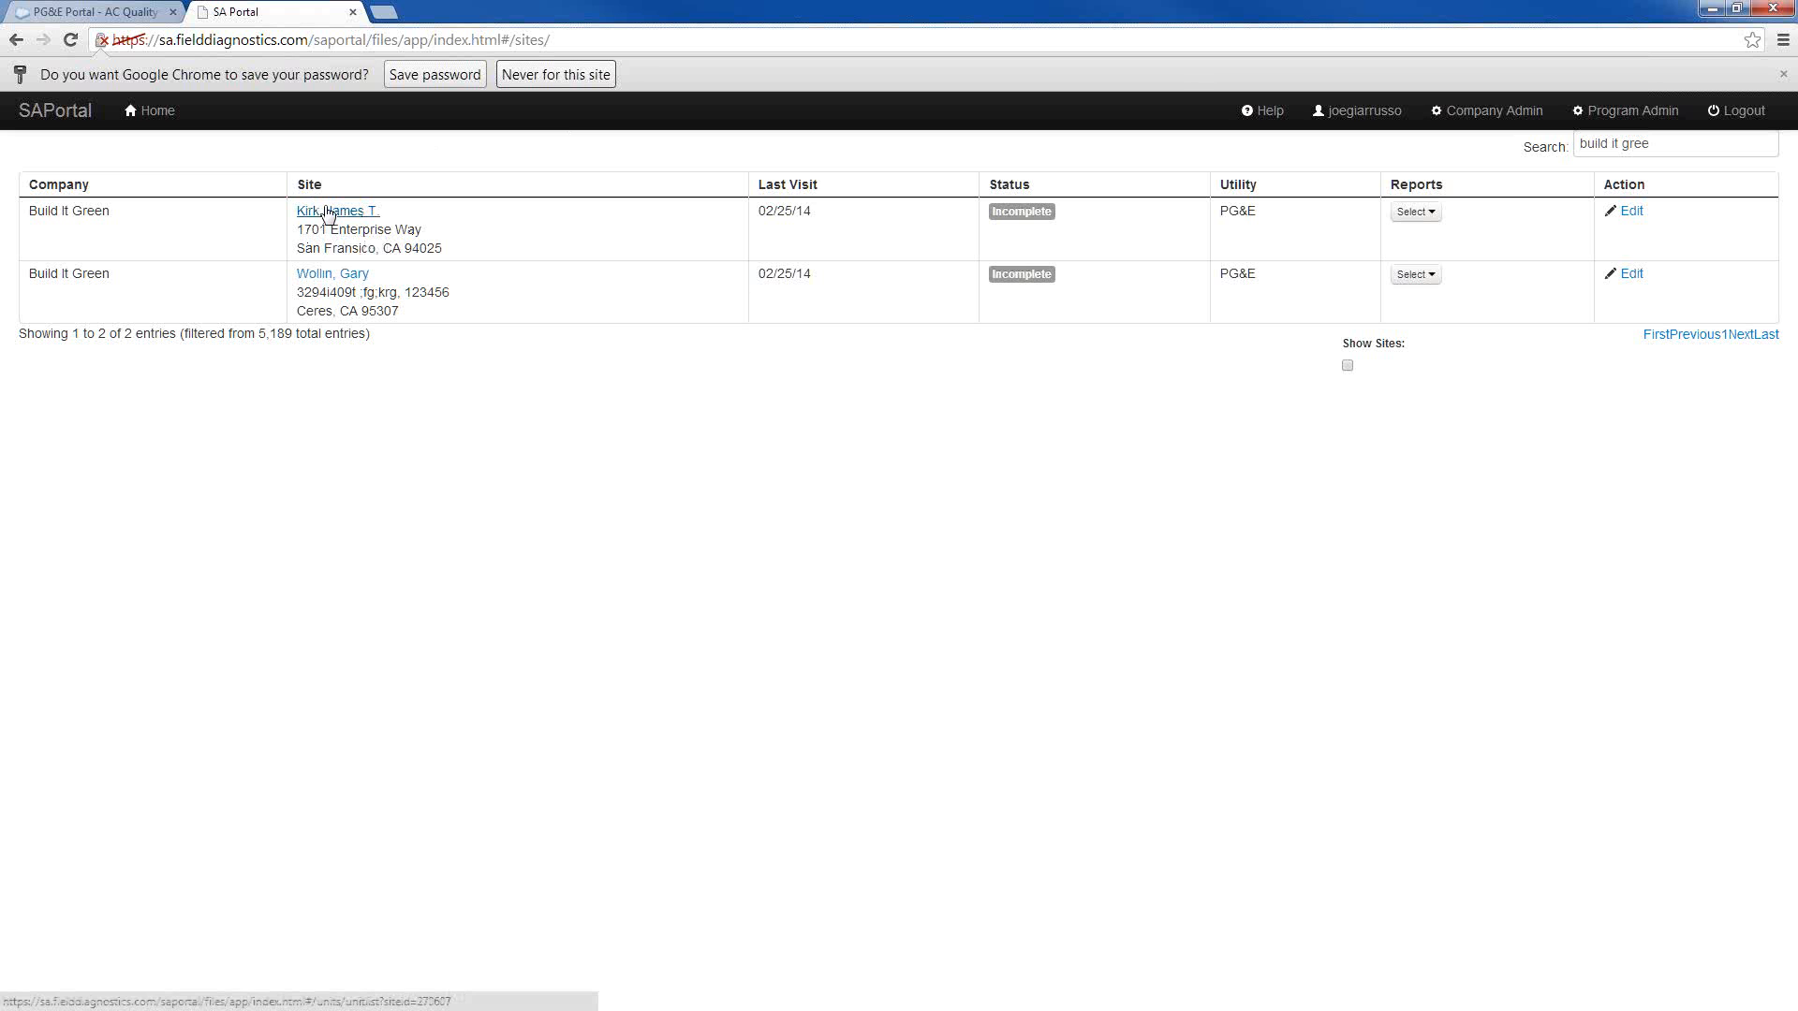
# Open the first Build It Green site, view its Homeowner Interview inspection answers, and return to the site's unit list
pyautogui.click(357, 214)
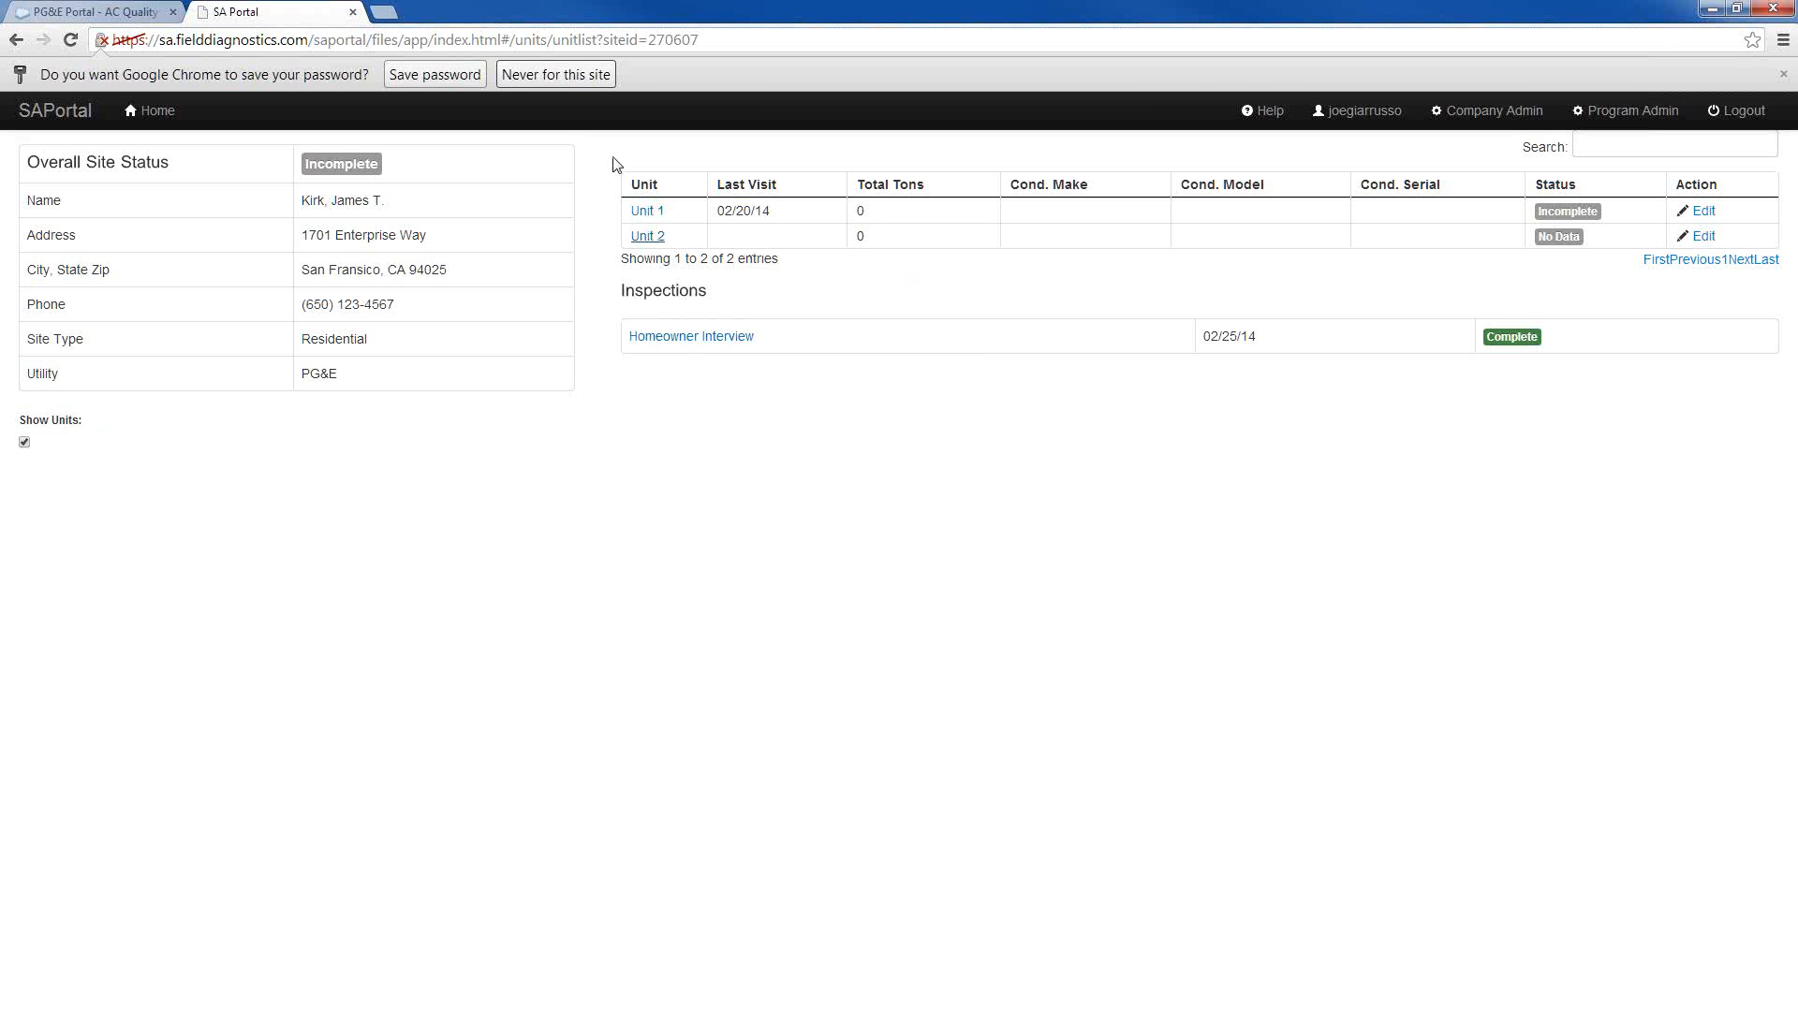
pyautogui.click(684, 339)
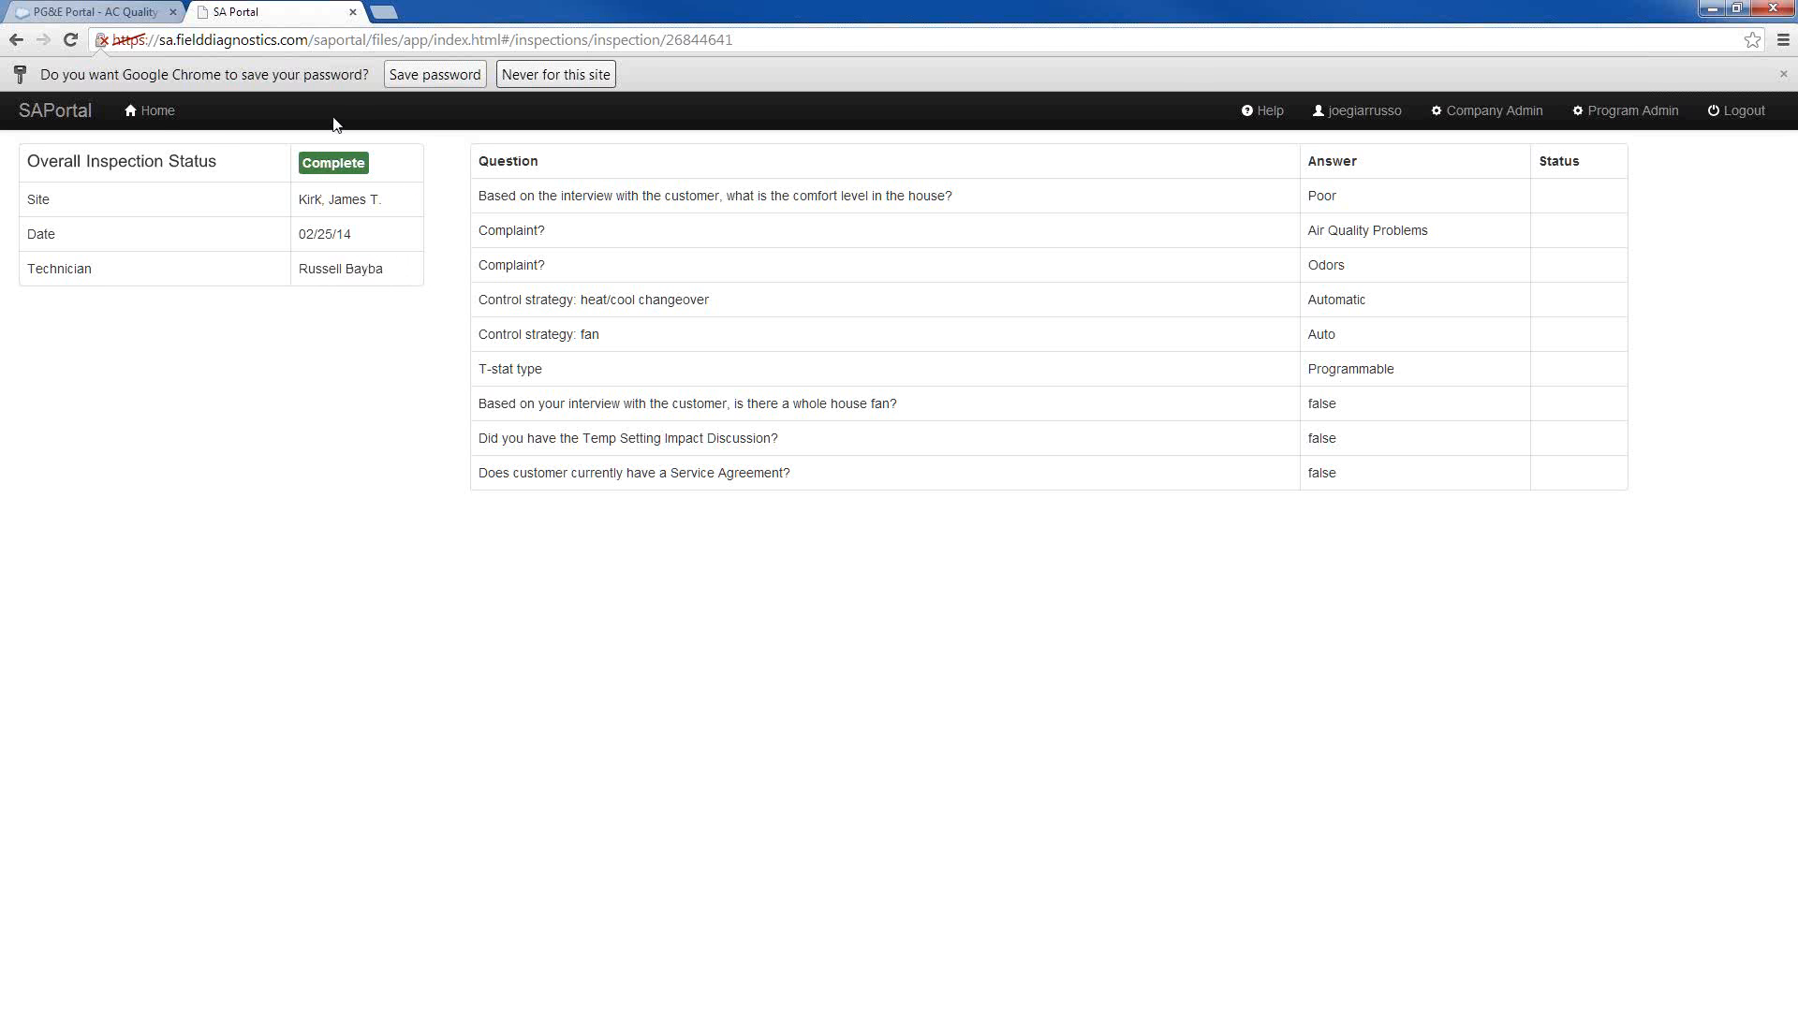
pyautogui.click(15, 40)
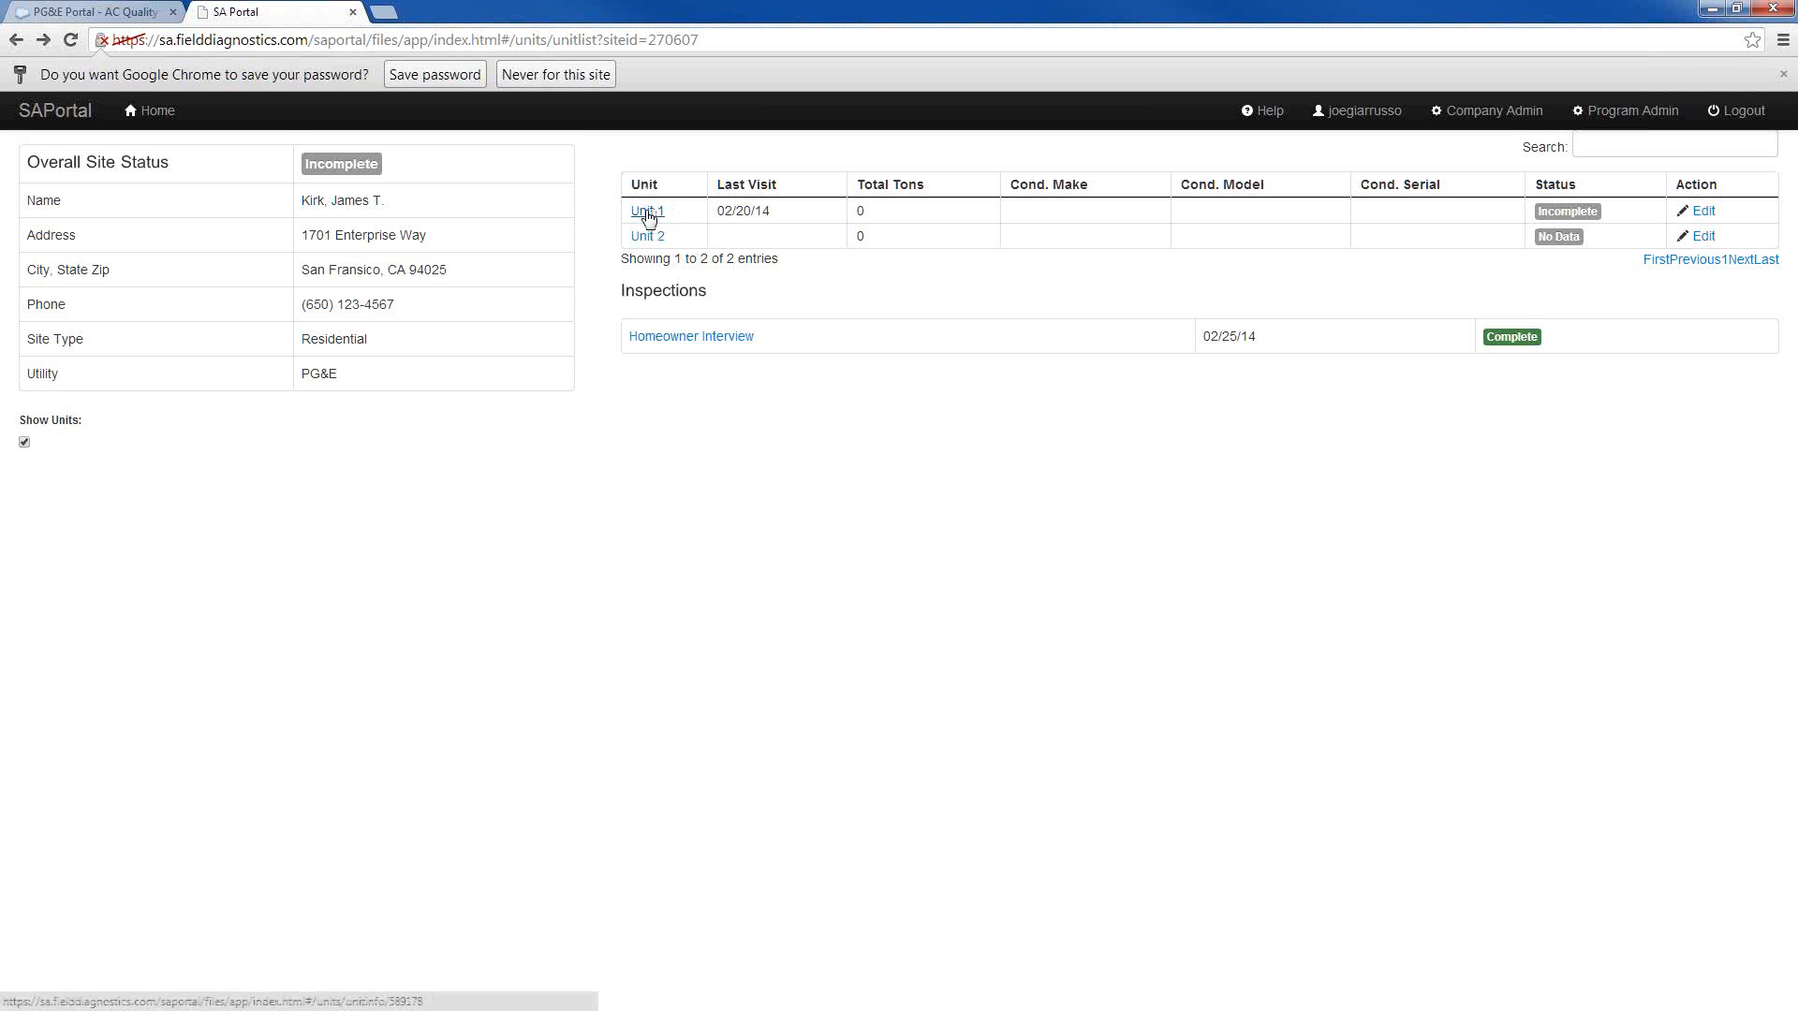
# Open Unit 1, review its Refrigeration Pre-Test Circuit 1 technician, diagnostic indicators and measurements, and return to the site's unit list
pyautogui.click(647, 212)
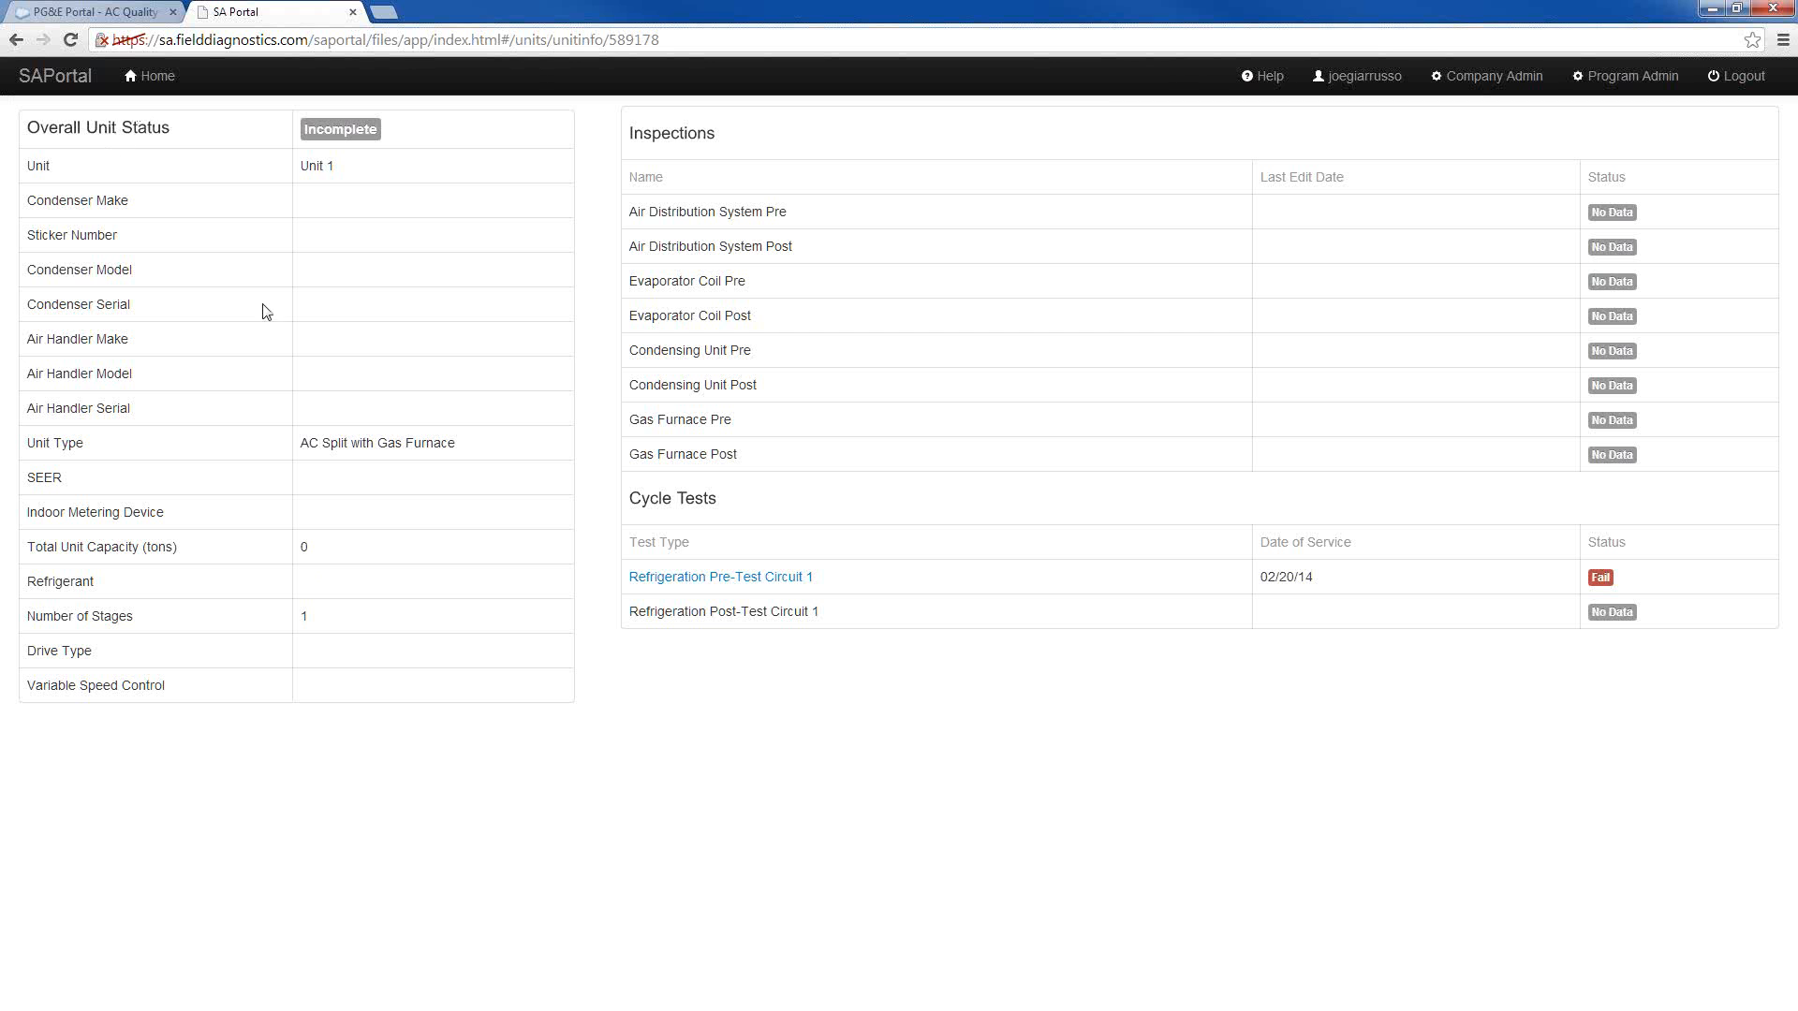
pyautogui.click(739, 583)
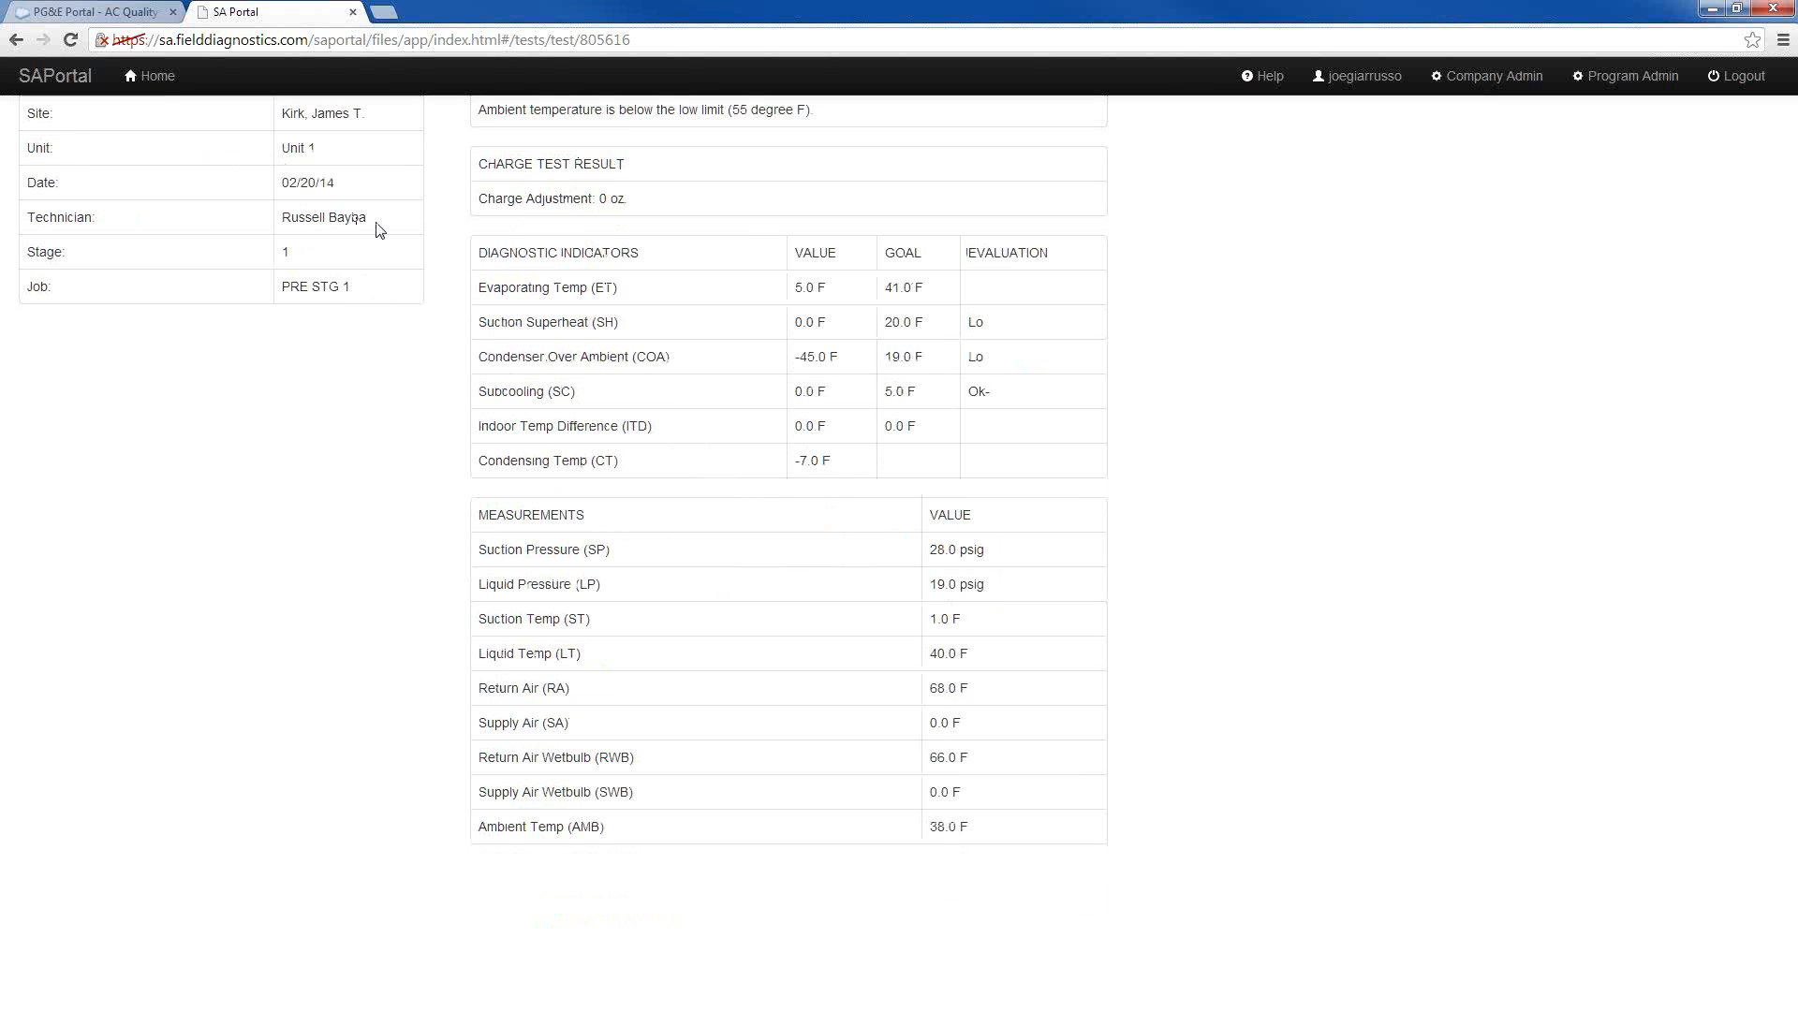
pyautogui.moveTo(380, 218); pyautogui.dragTo(270, 226)
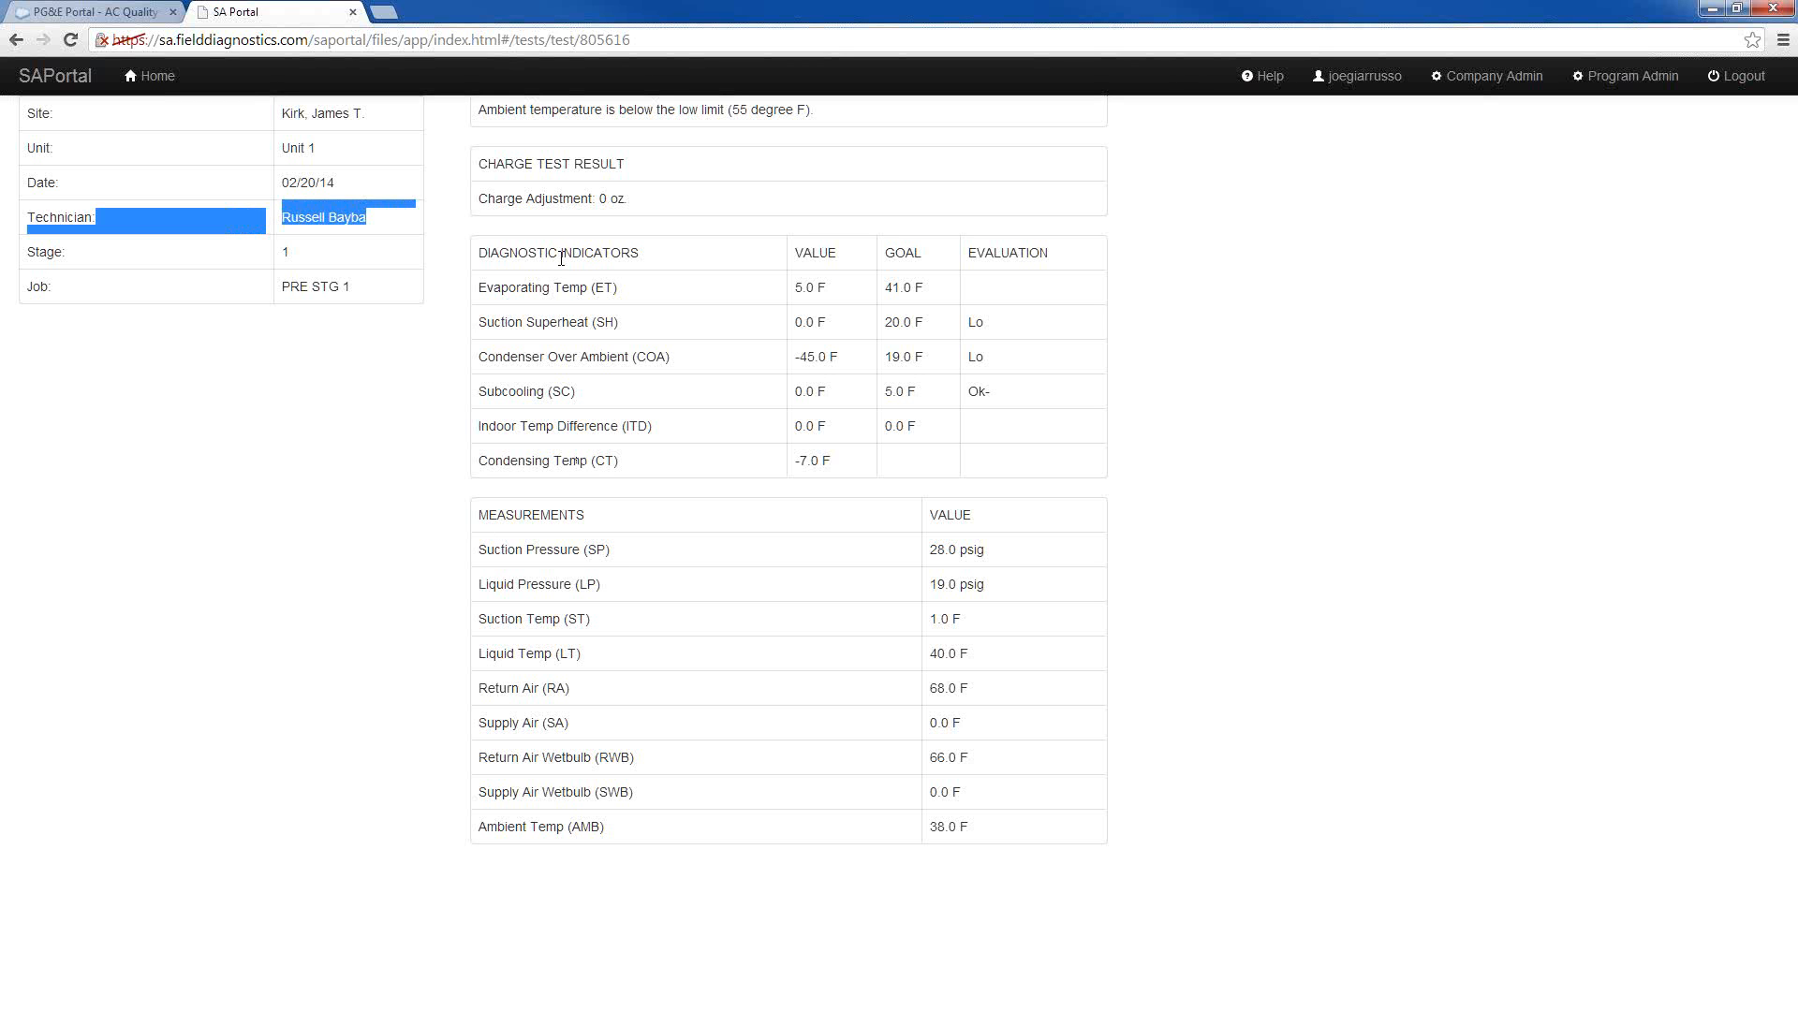
pyautogui.click(1293, 487)
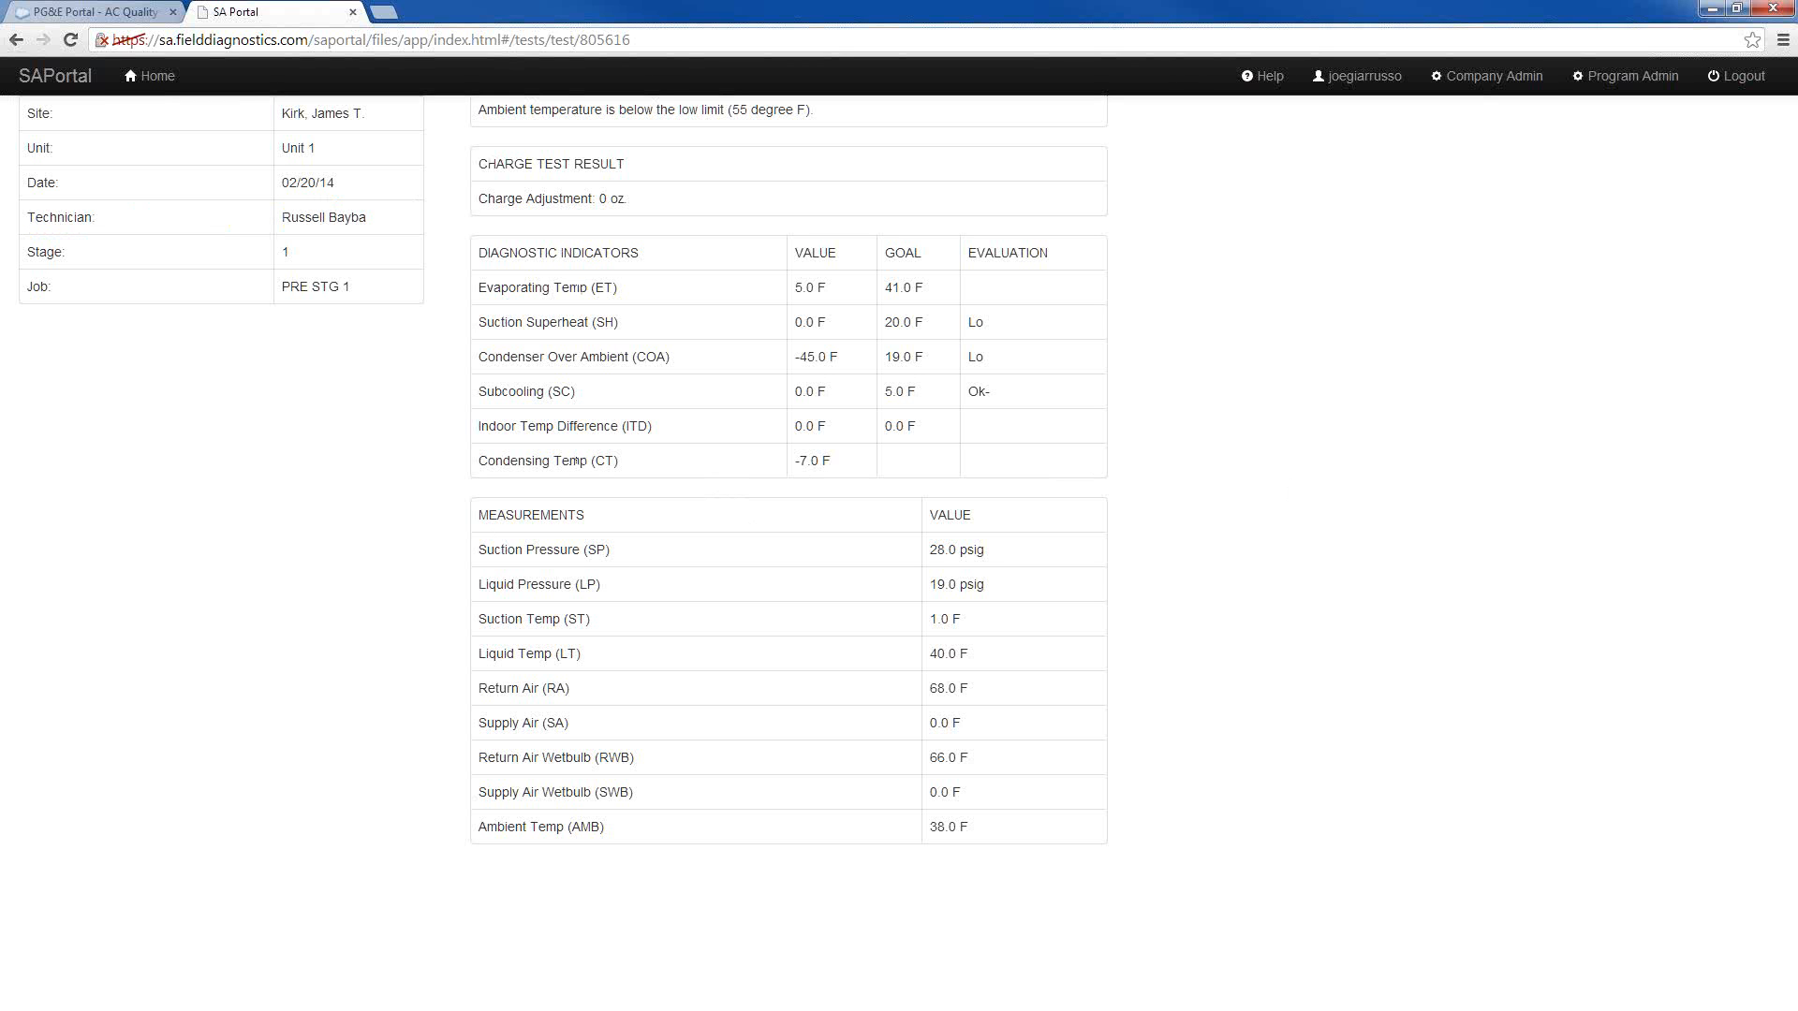
pyautogui.click(17, 42)
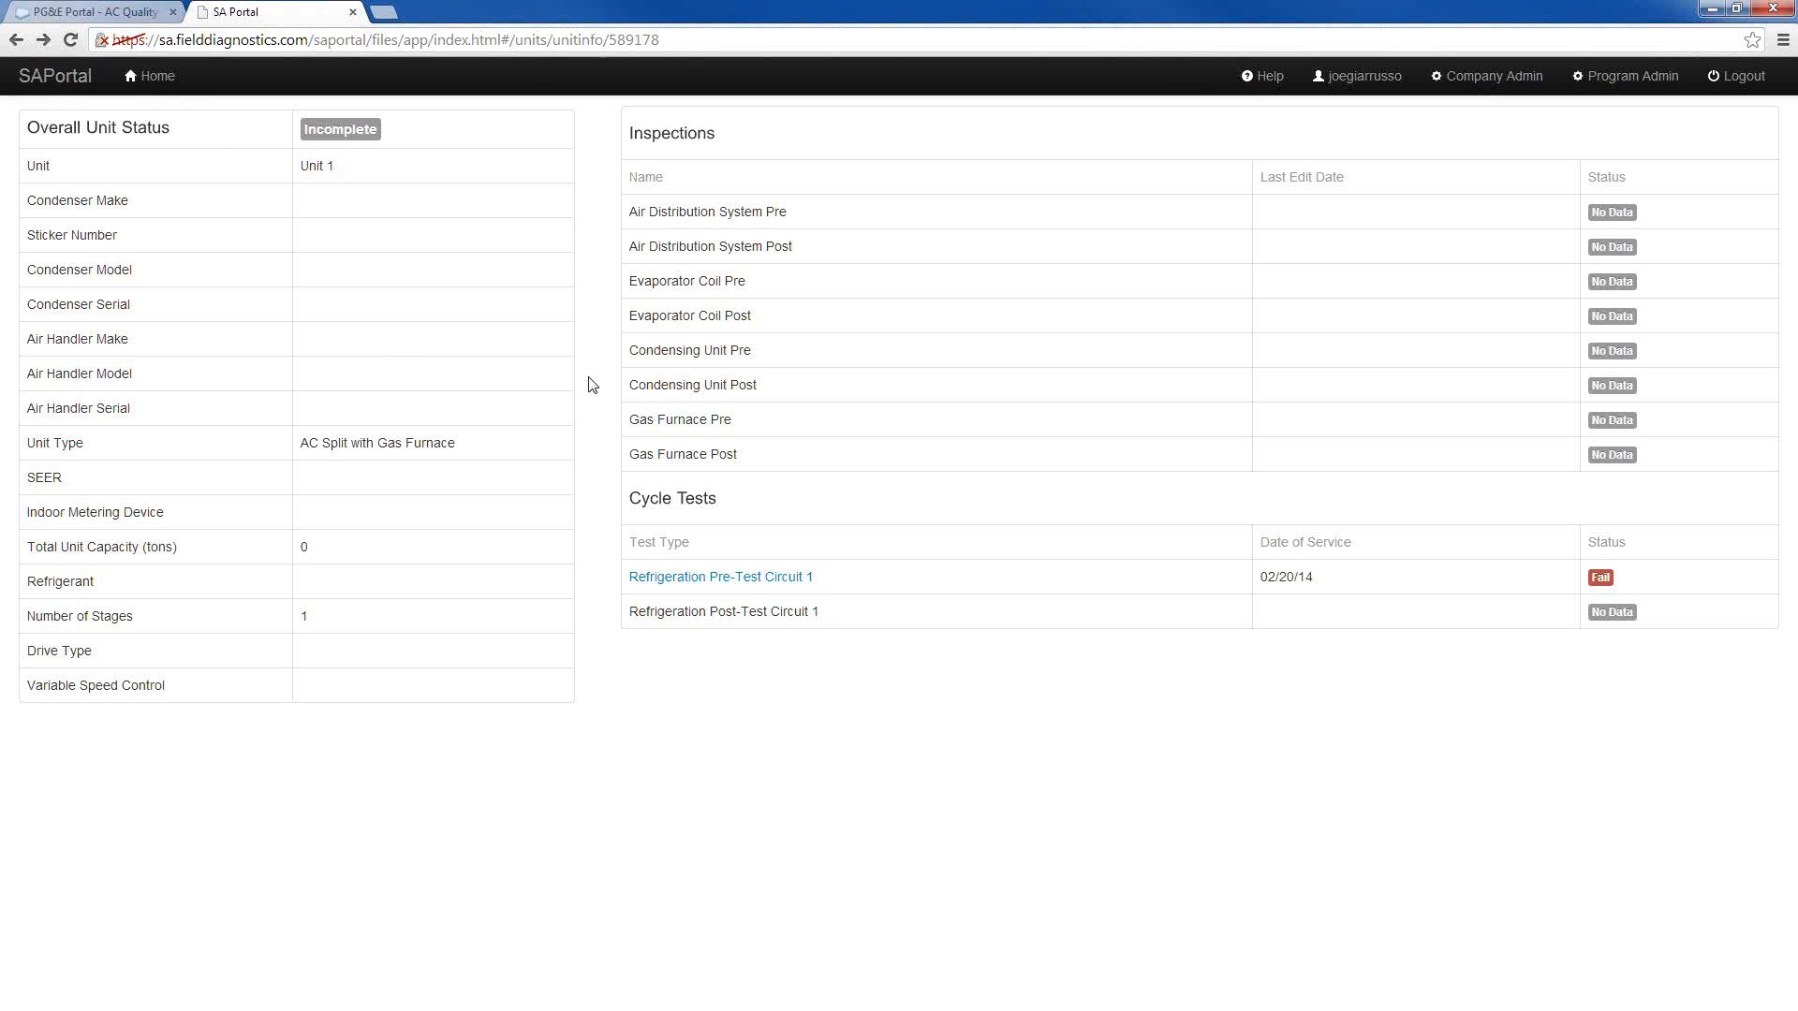
pyautogui.click(16, 41)
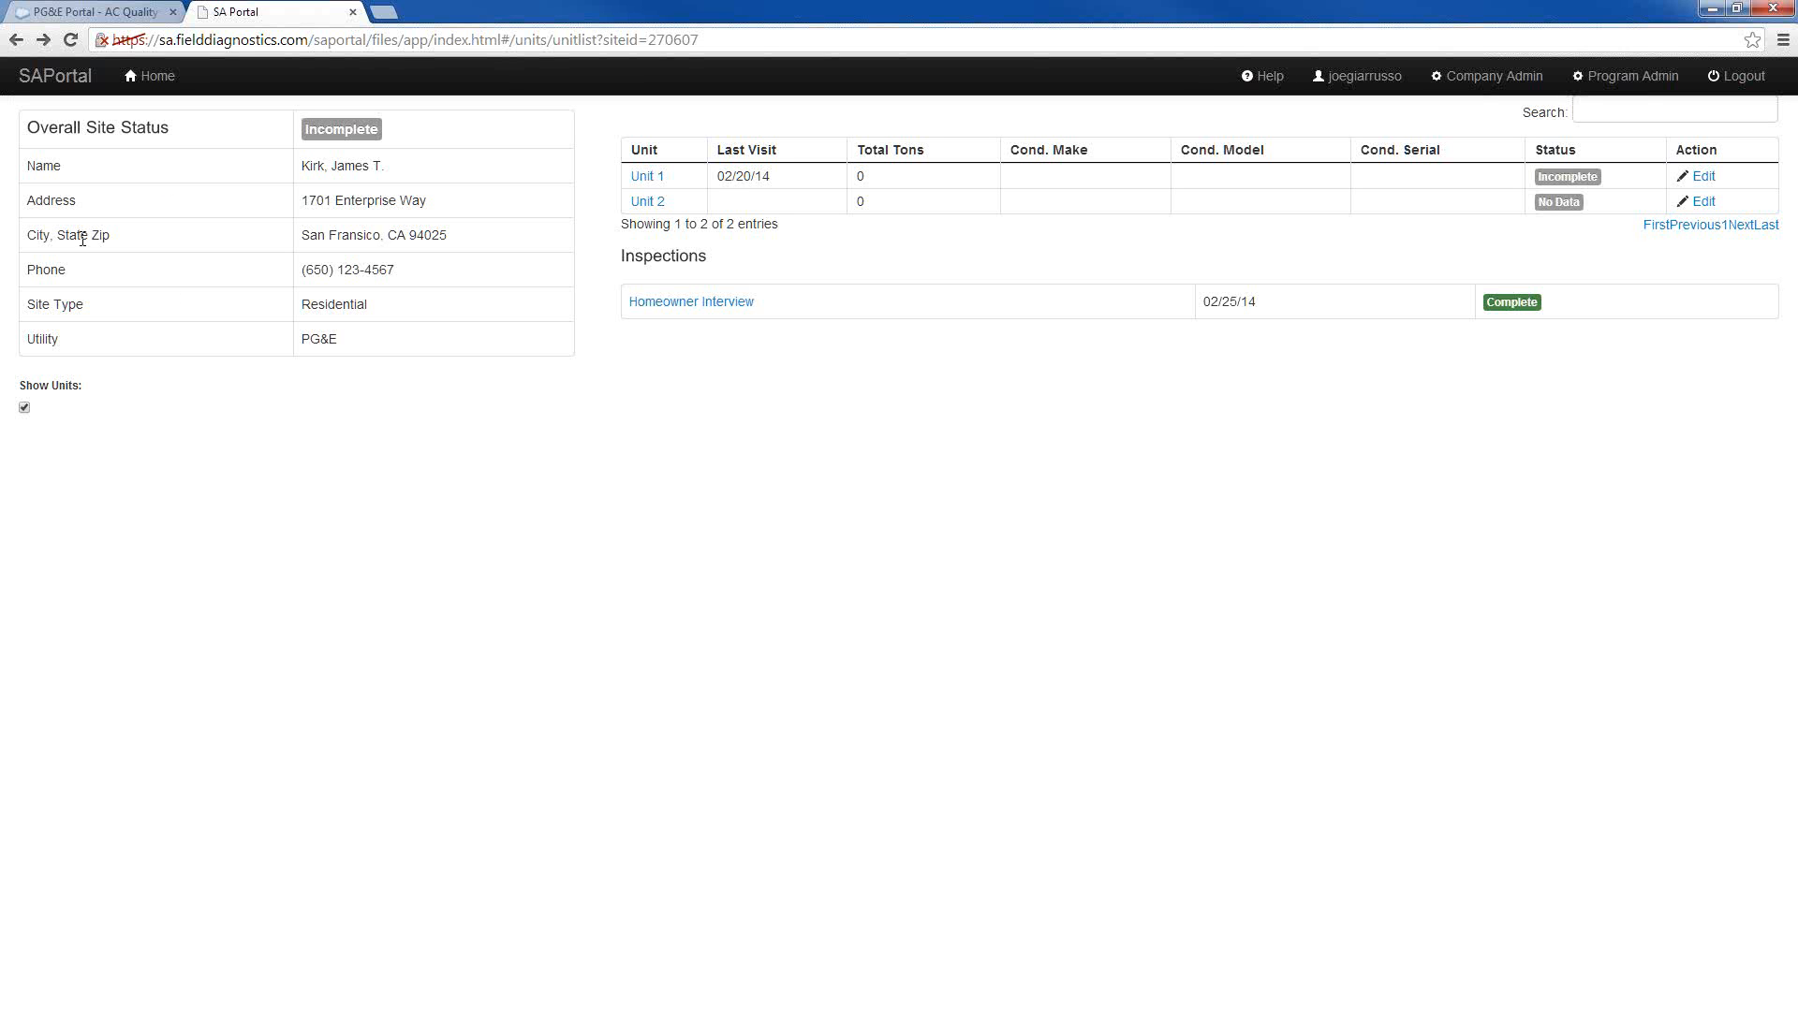
# Reload the site page, try to turn off its Show Units option, and return to the unit list
pyautogui.click(70, 39)
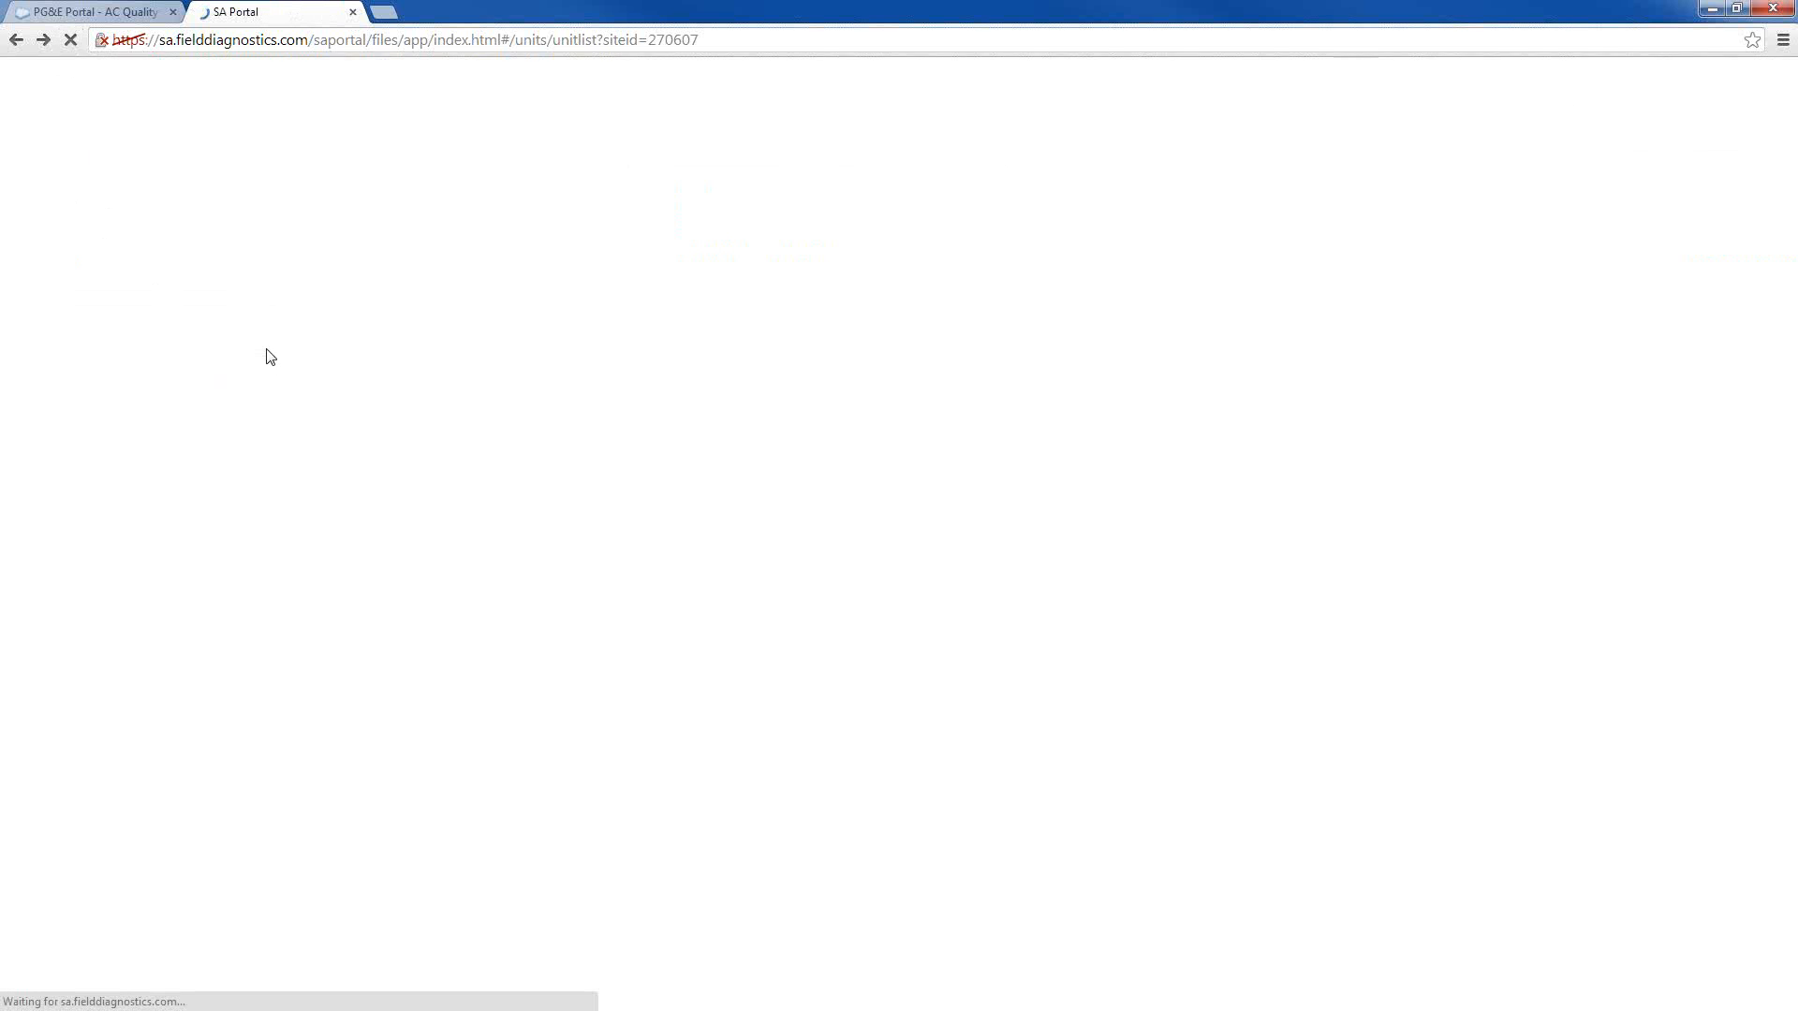
pyautogui.click(25, 410)
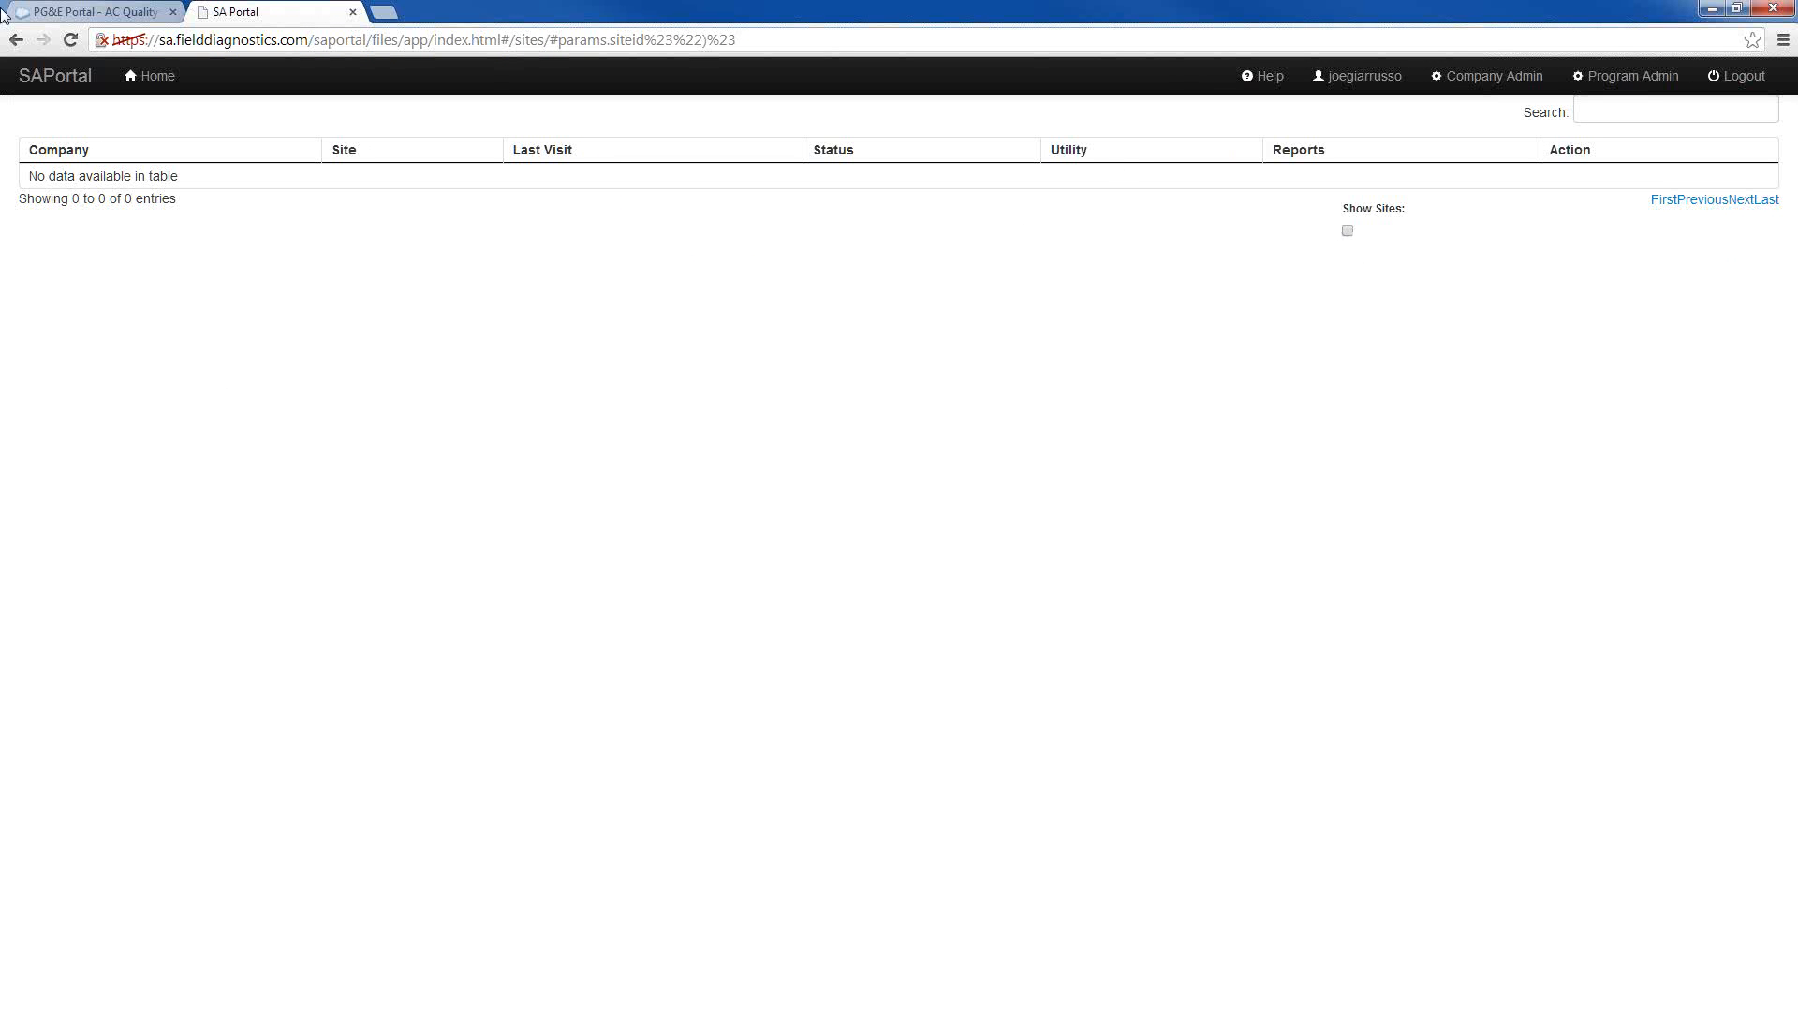
pyautogui.click(17, 39)
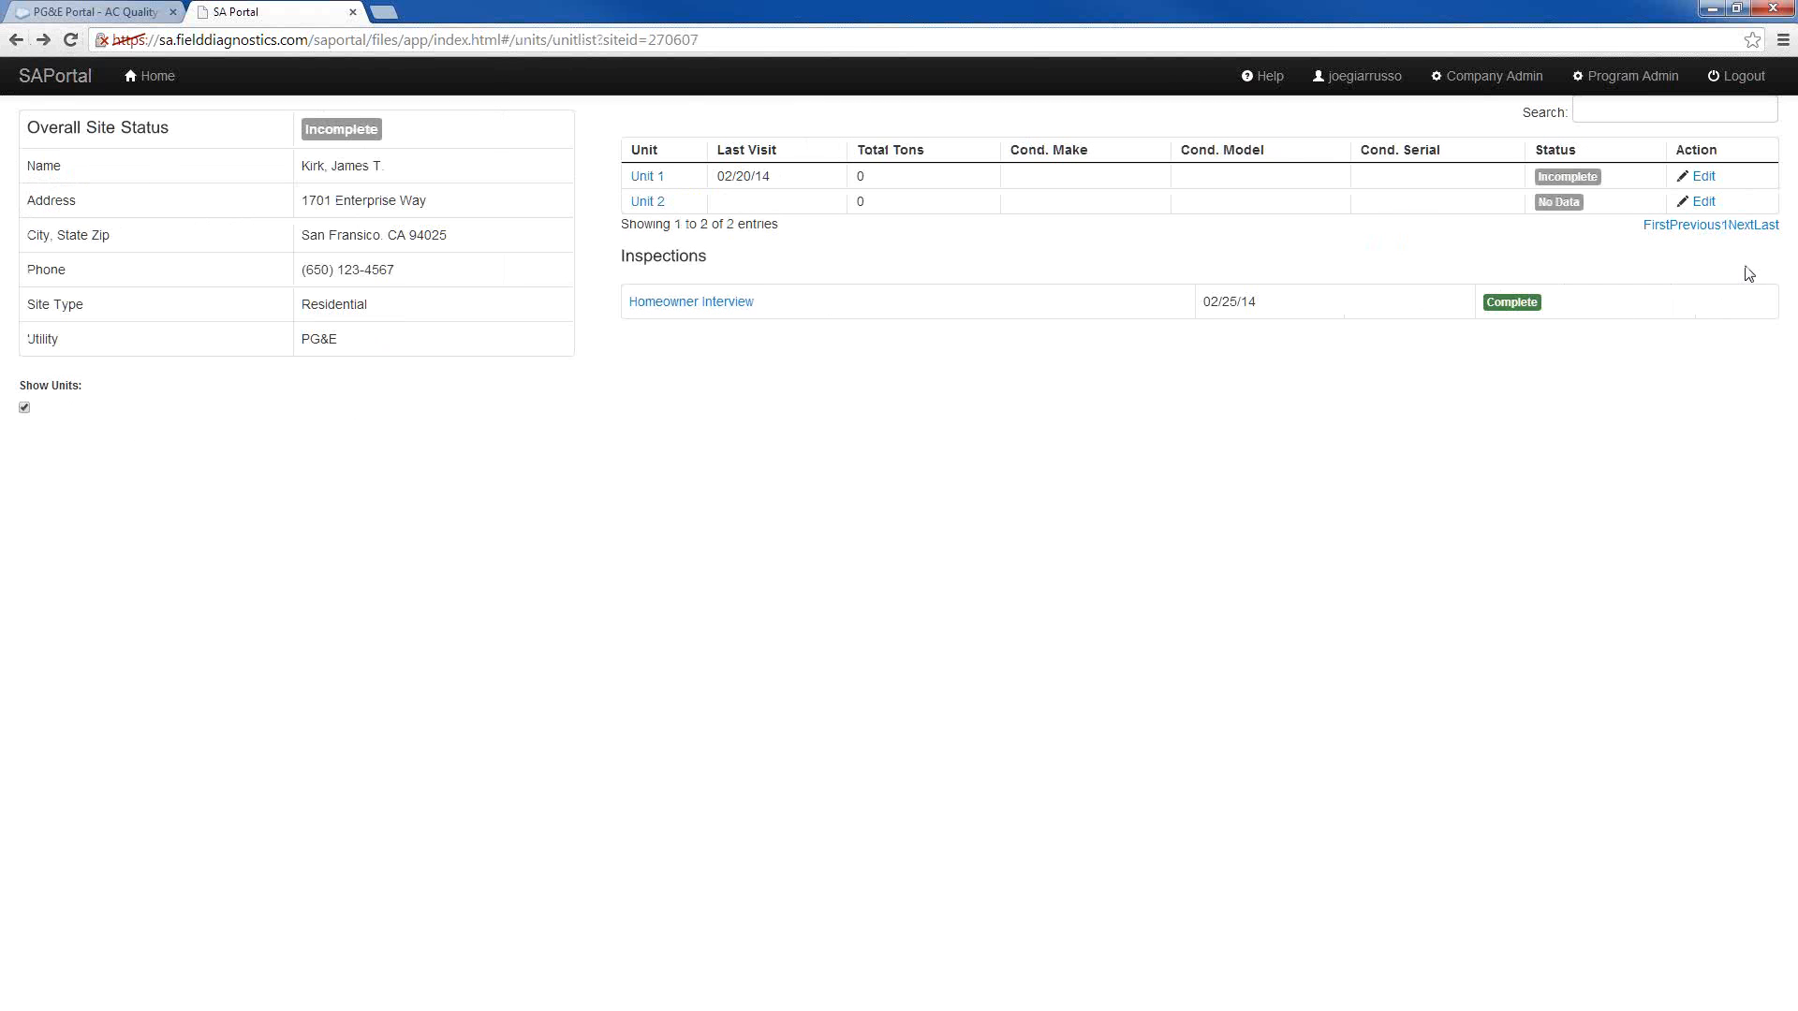
# Inspect the condenser, SEER, refrigerant and sticker number fields in Unit 1's edit form, and go back to open Unit 1's details
pyautogui.click(1700, 178)
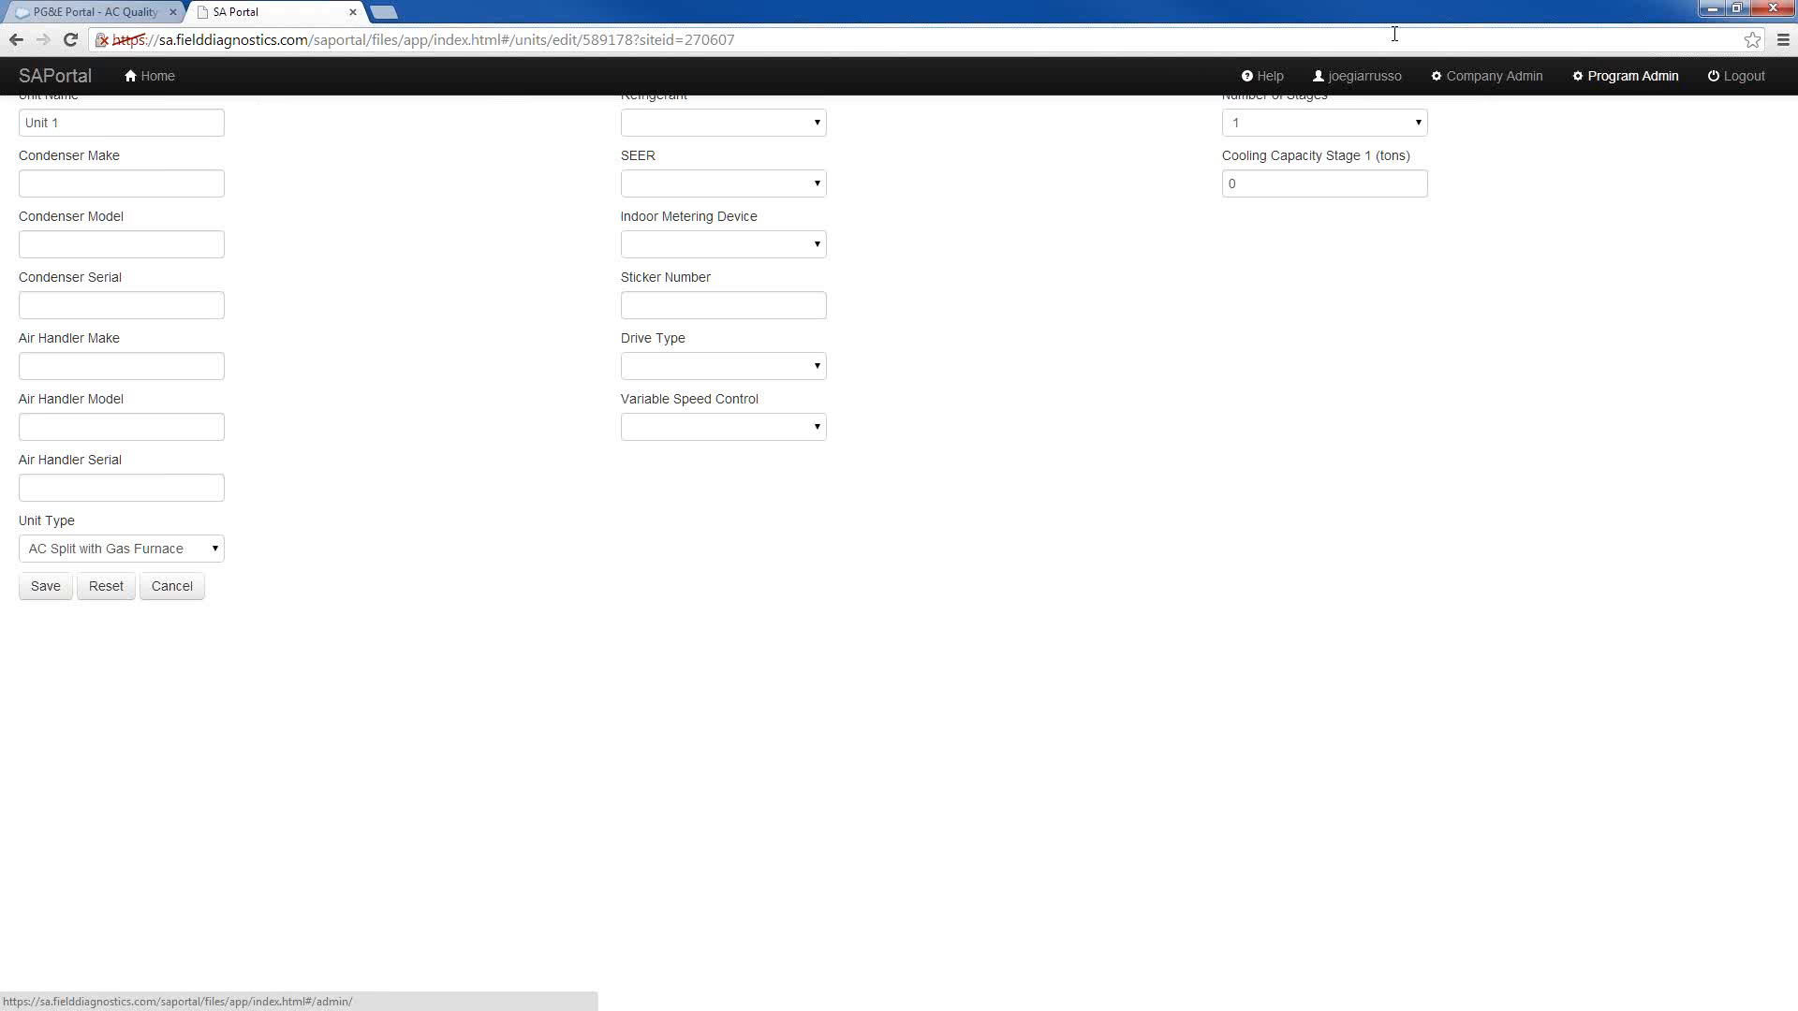
pyautogui.click(16, 39)
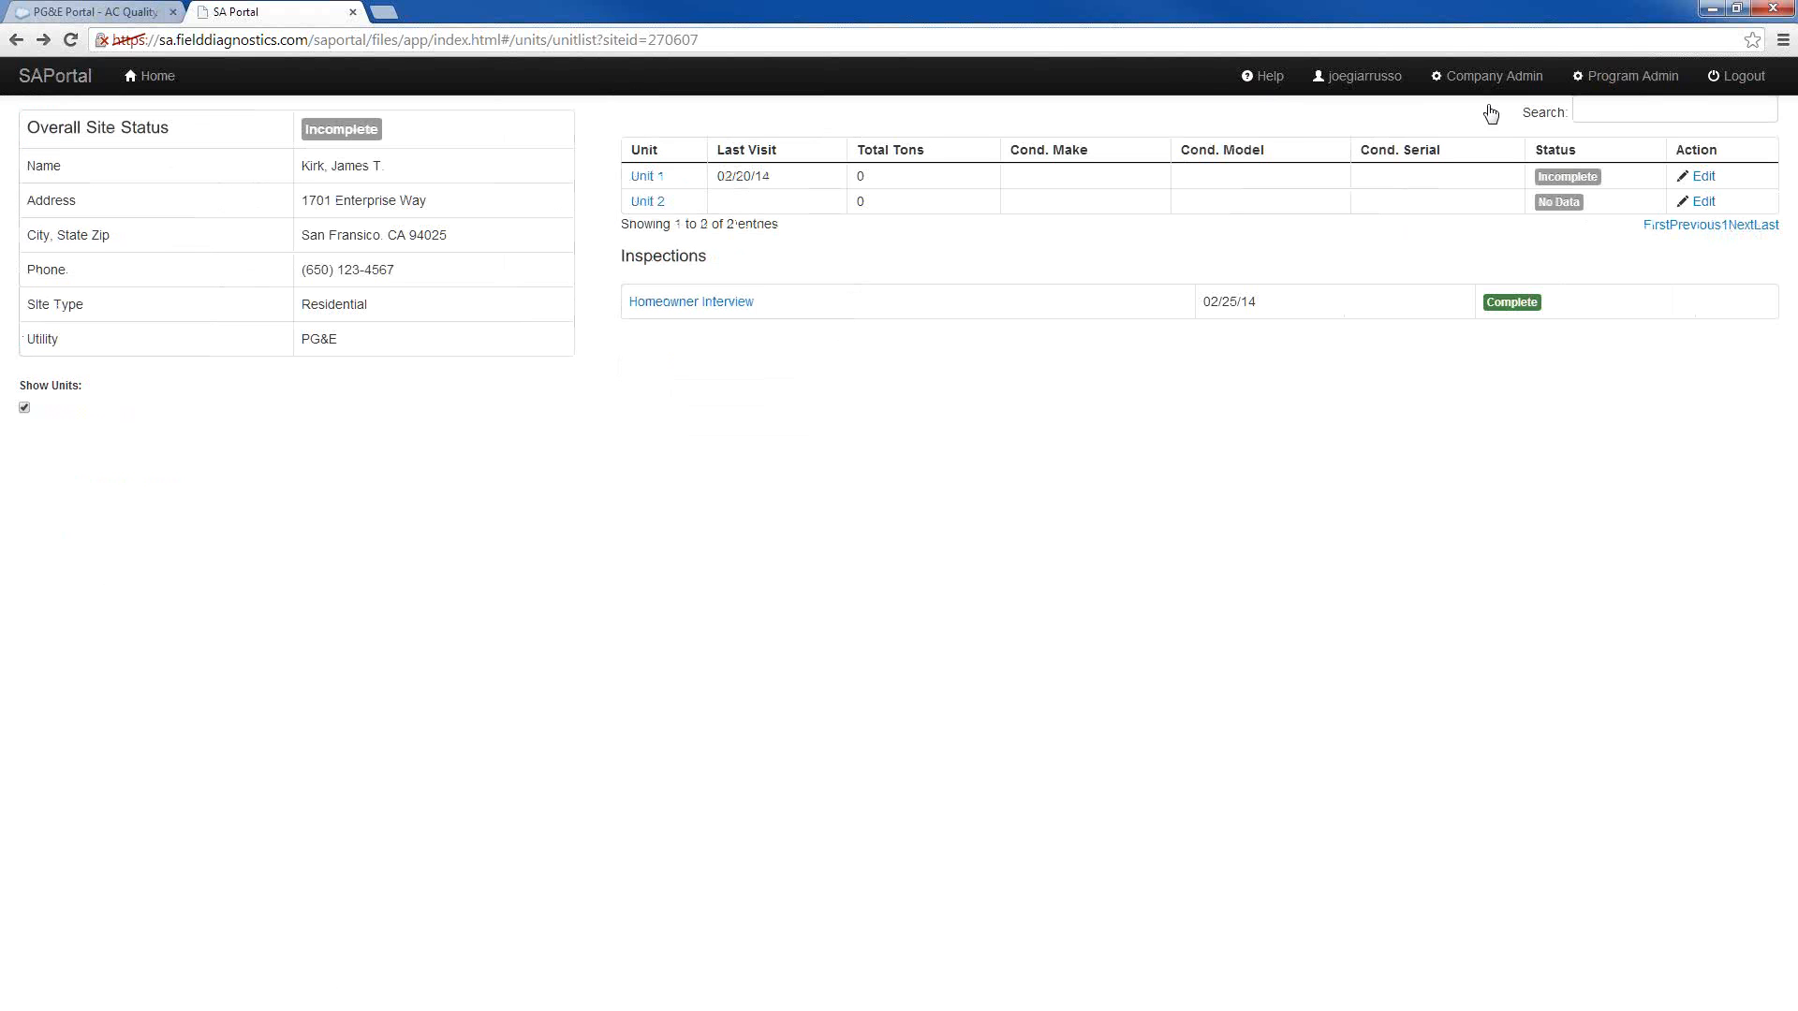
pyautogui.click(1696, 178)
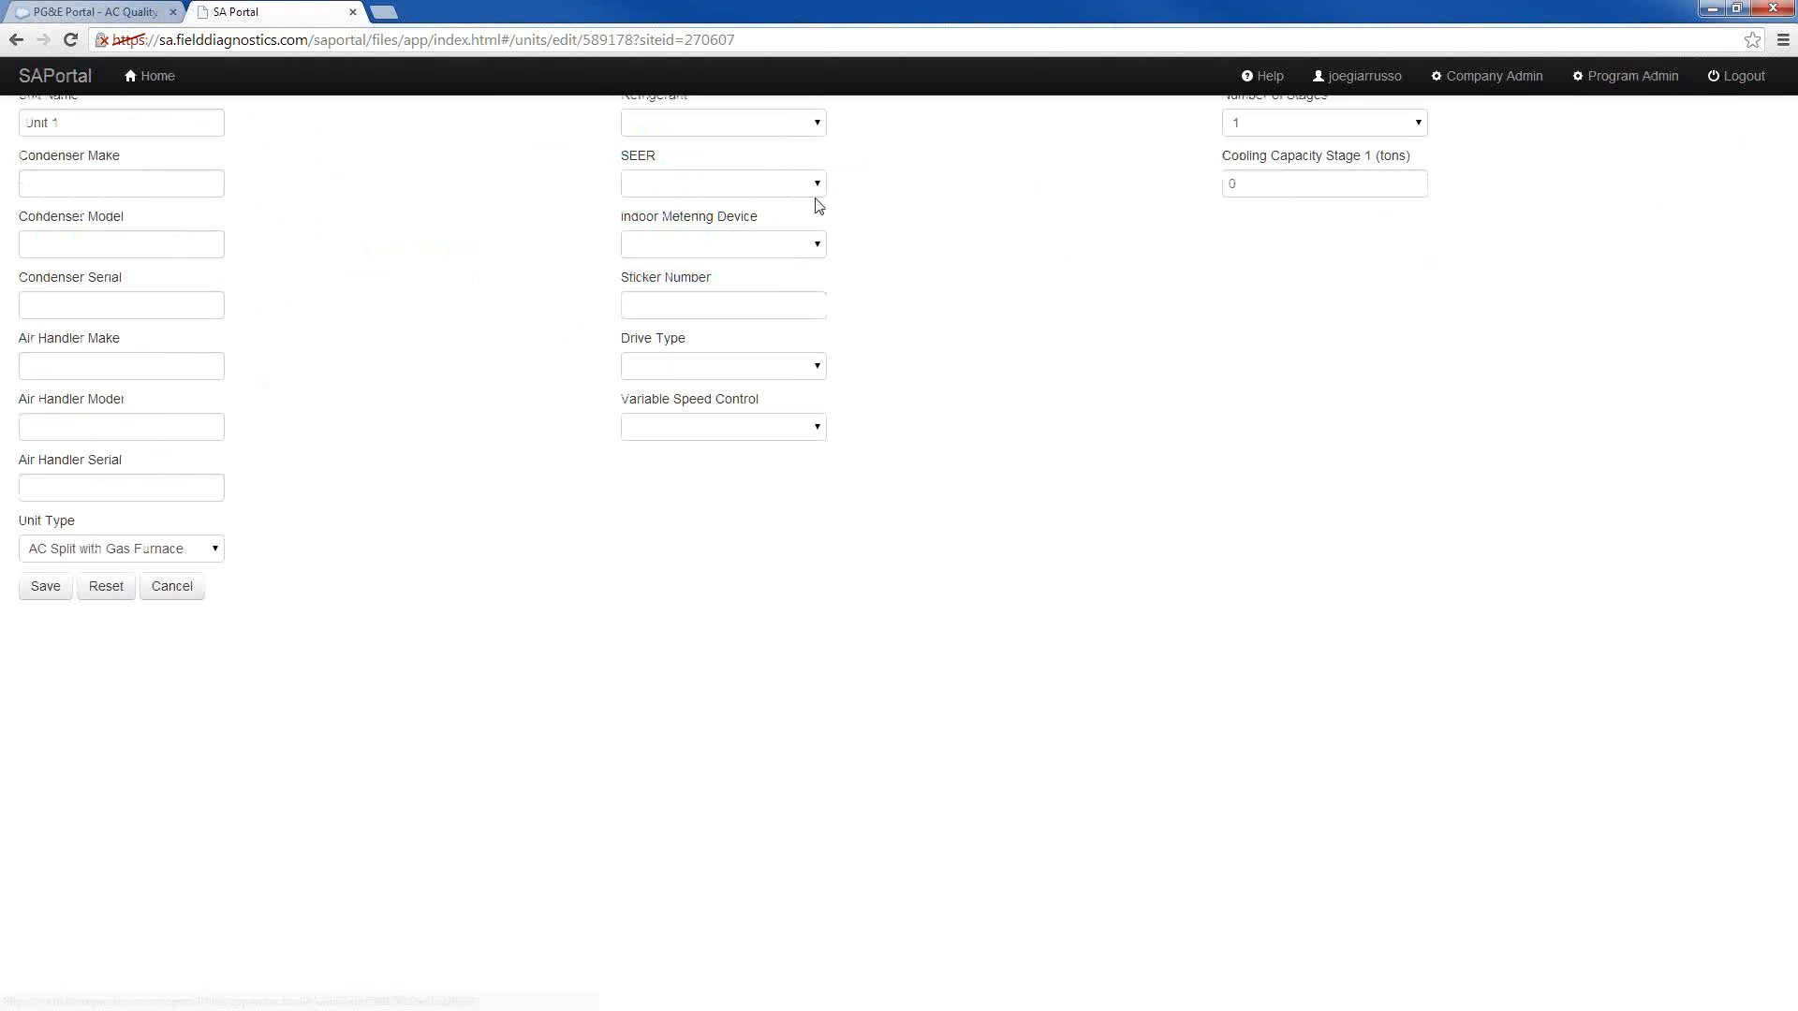
pyautogui.click(159, 249)
pyautogui.click(120, 180)
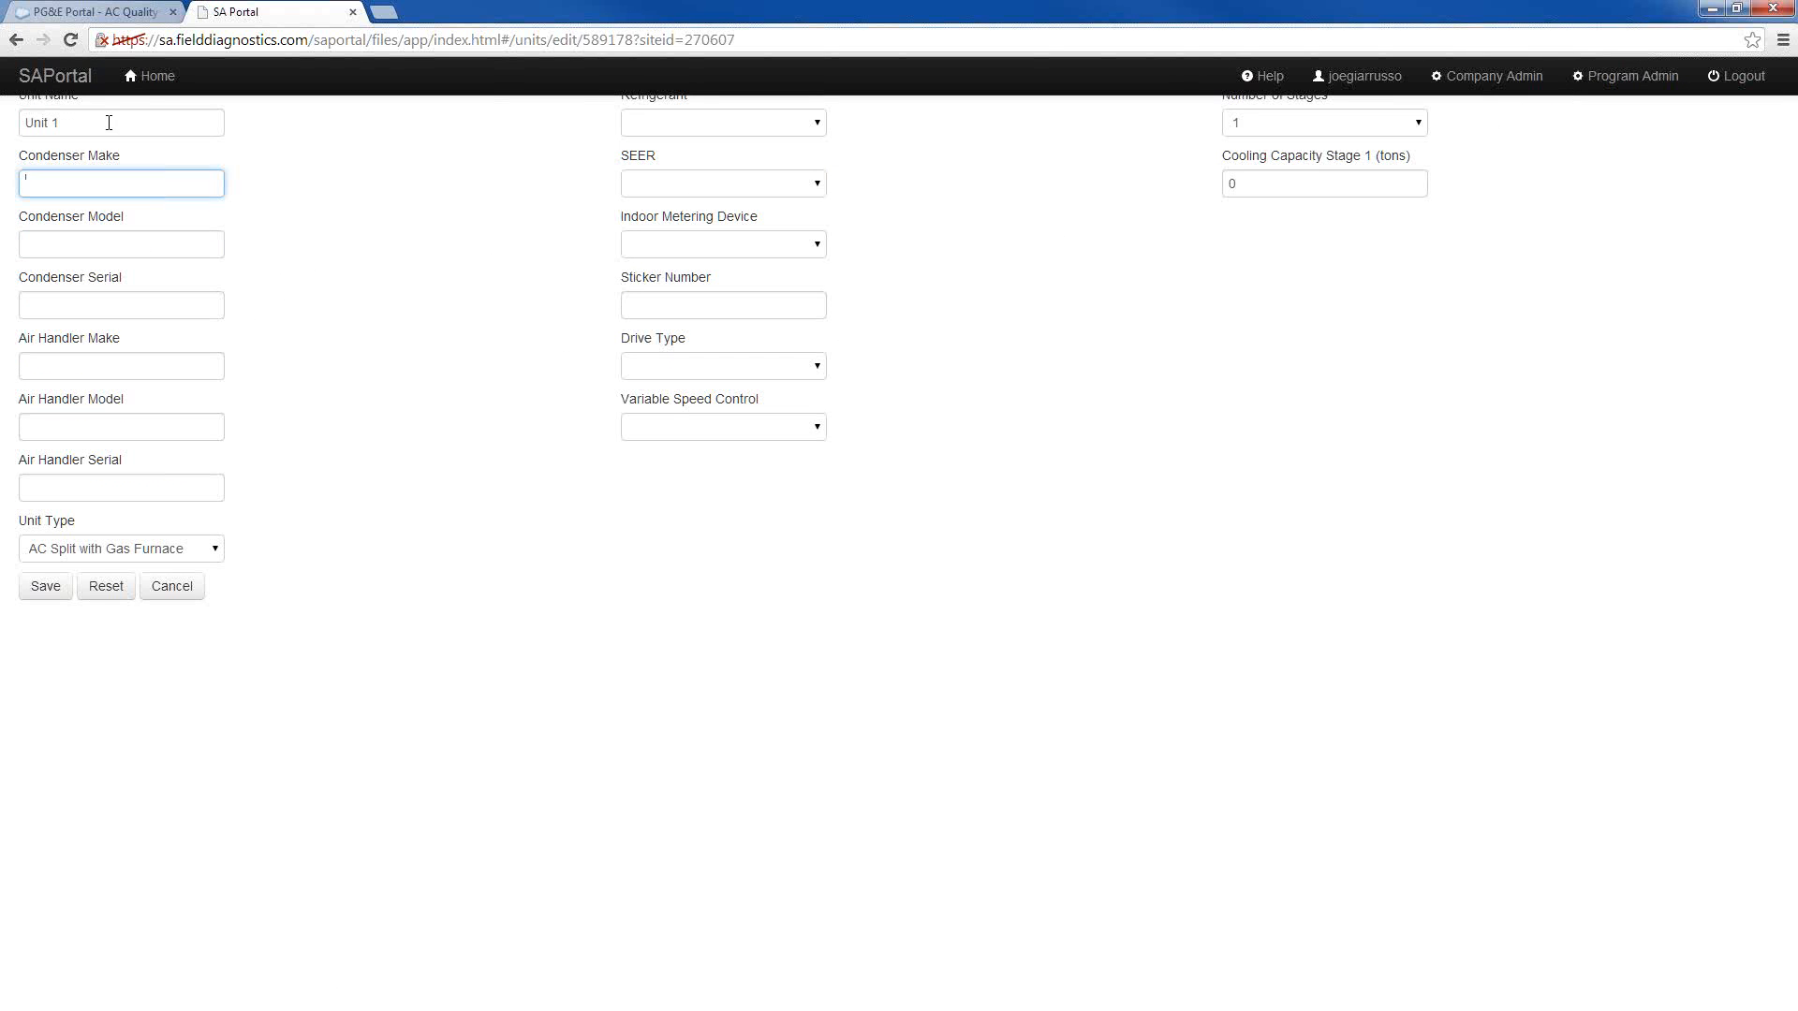
pyautogui.click(109, 119)
pyautogui.click(736, 185)
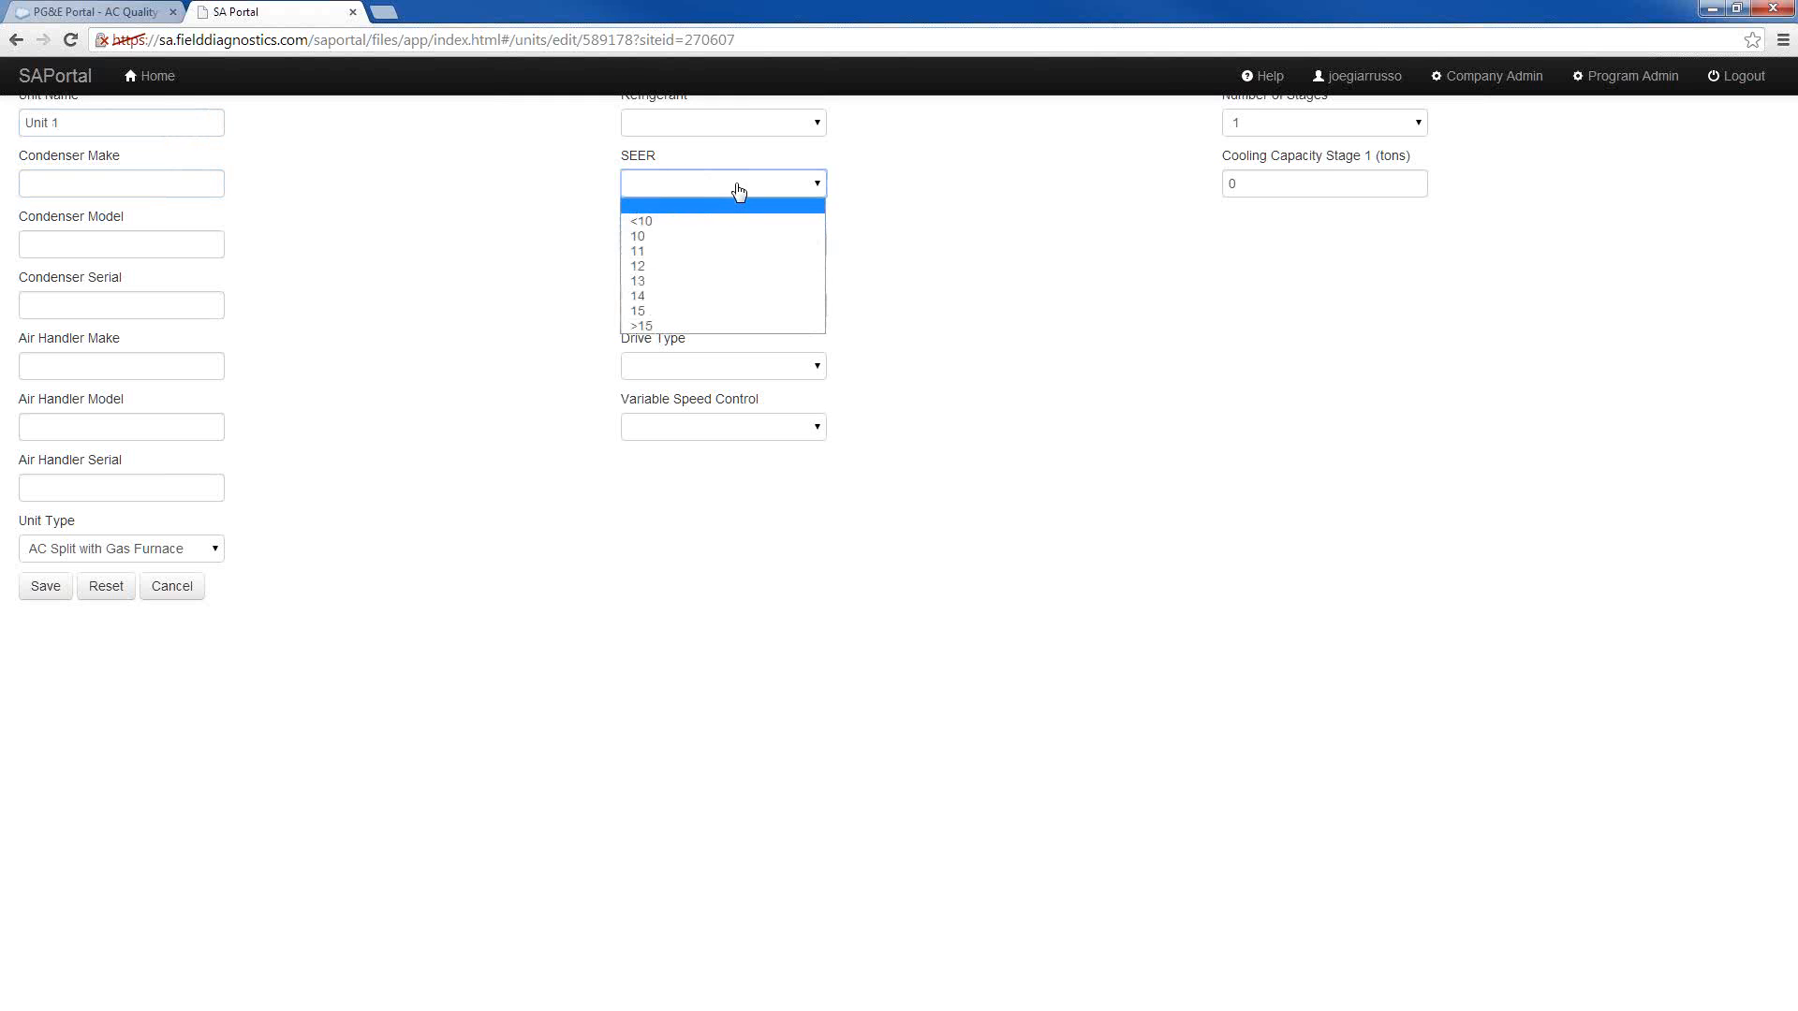
pyautogui.click(677, 131)
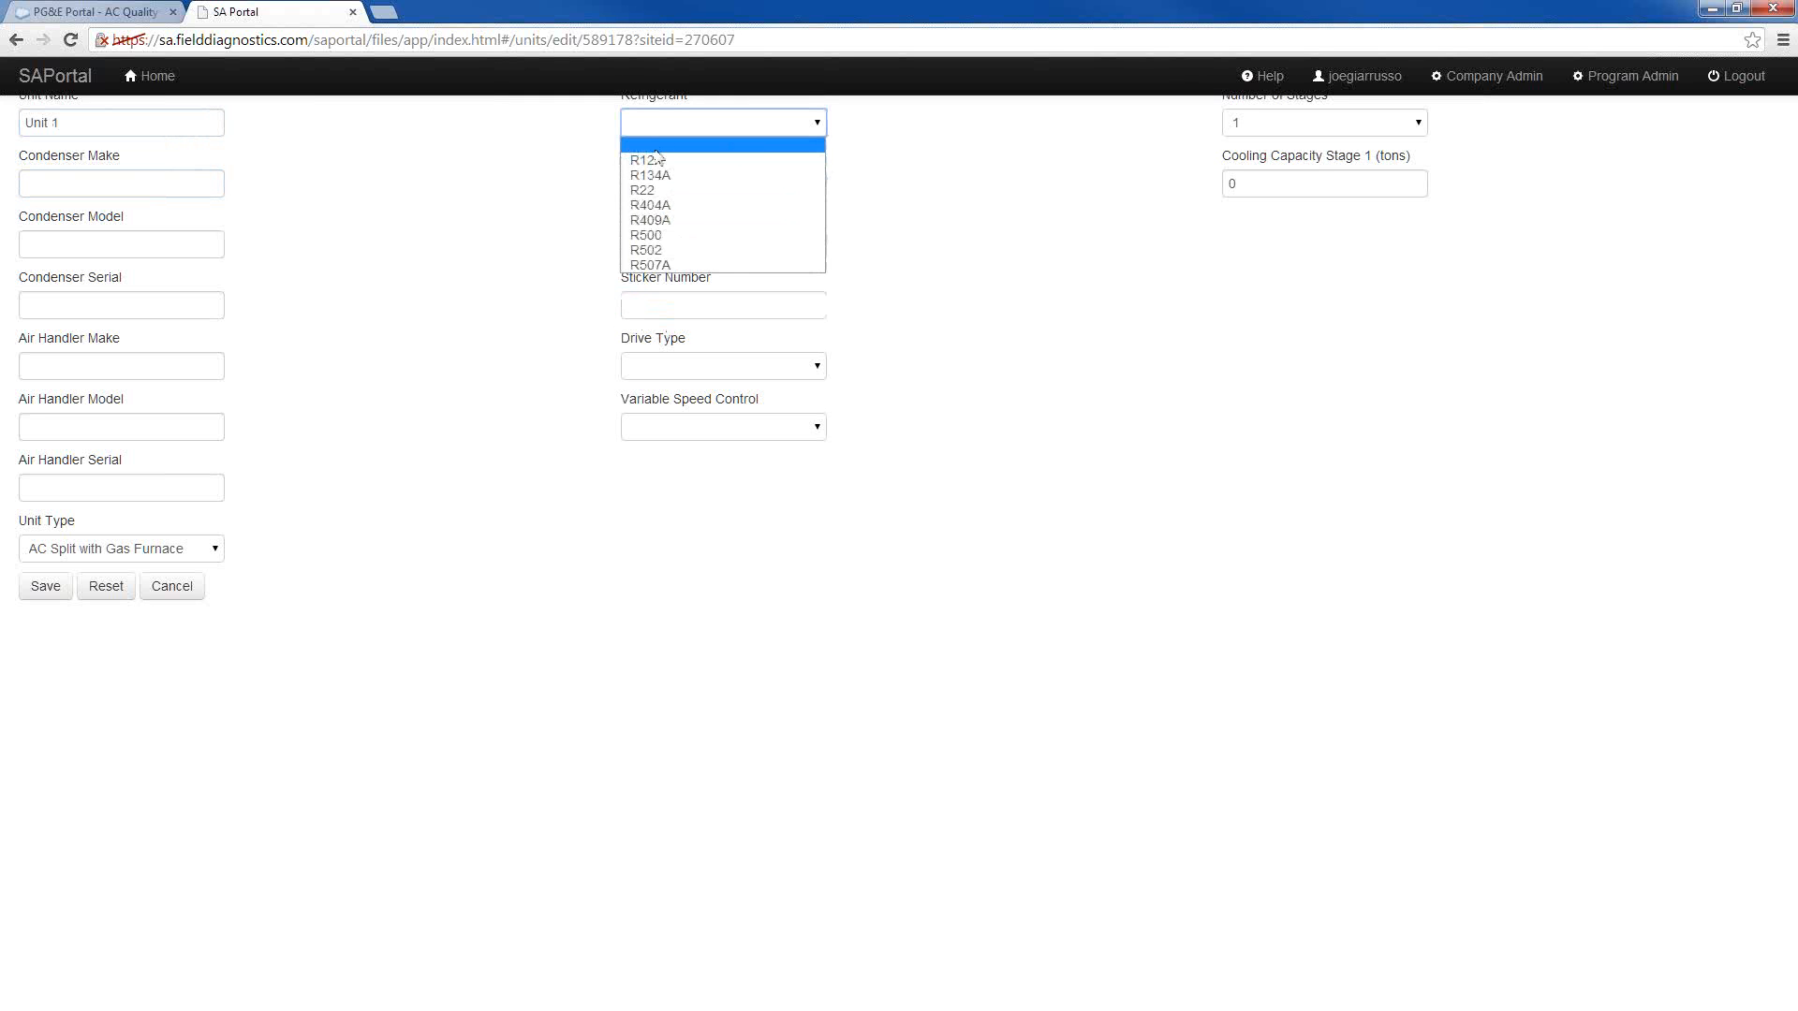
pyautogui.click(660, 125)
pyautogui.click(660, 306)
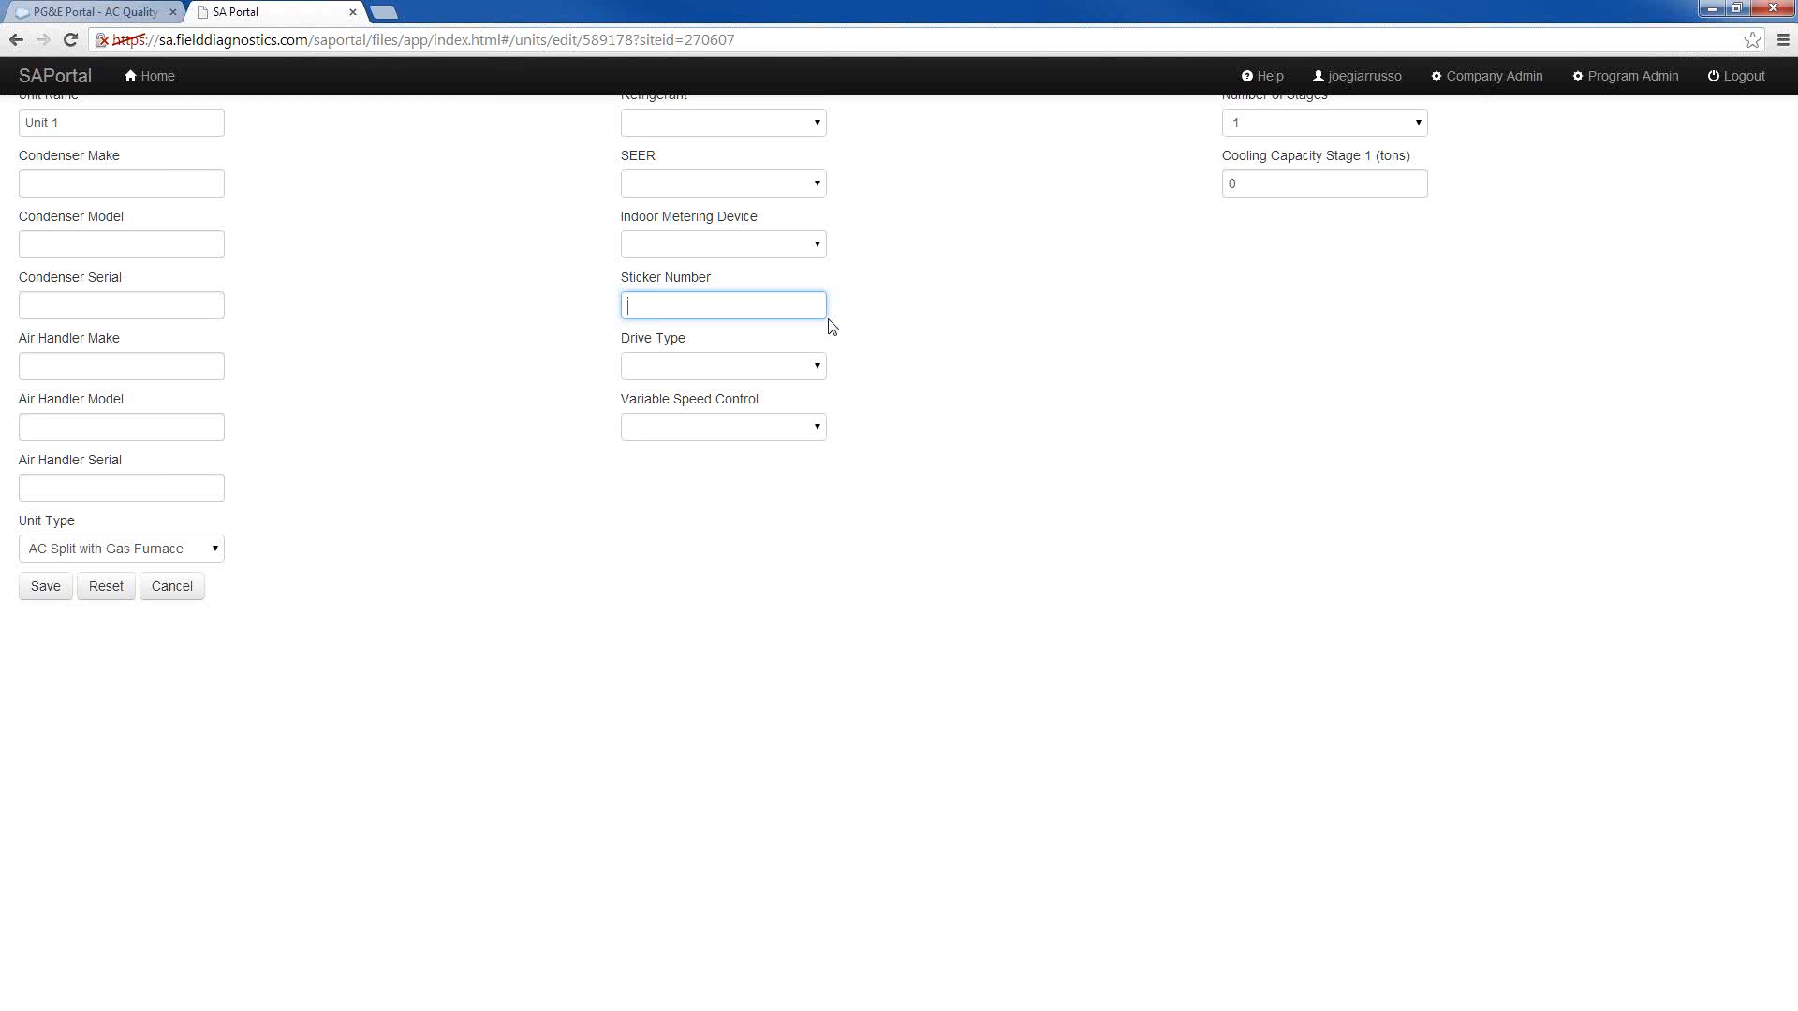
pyautogui.click(14, 41)
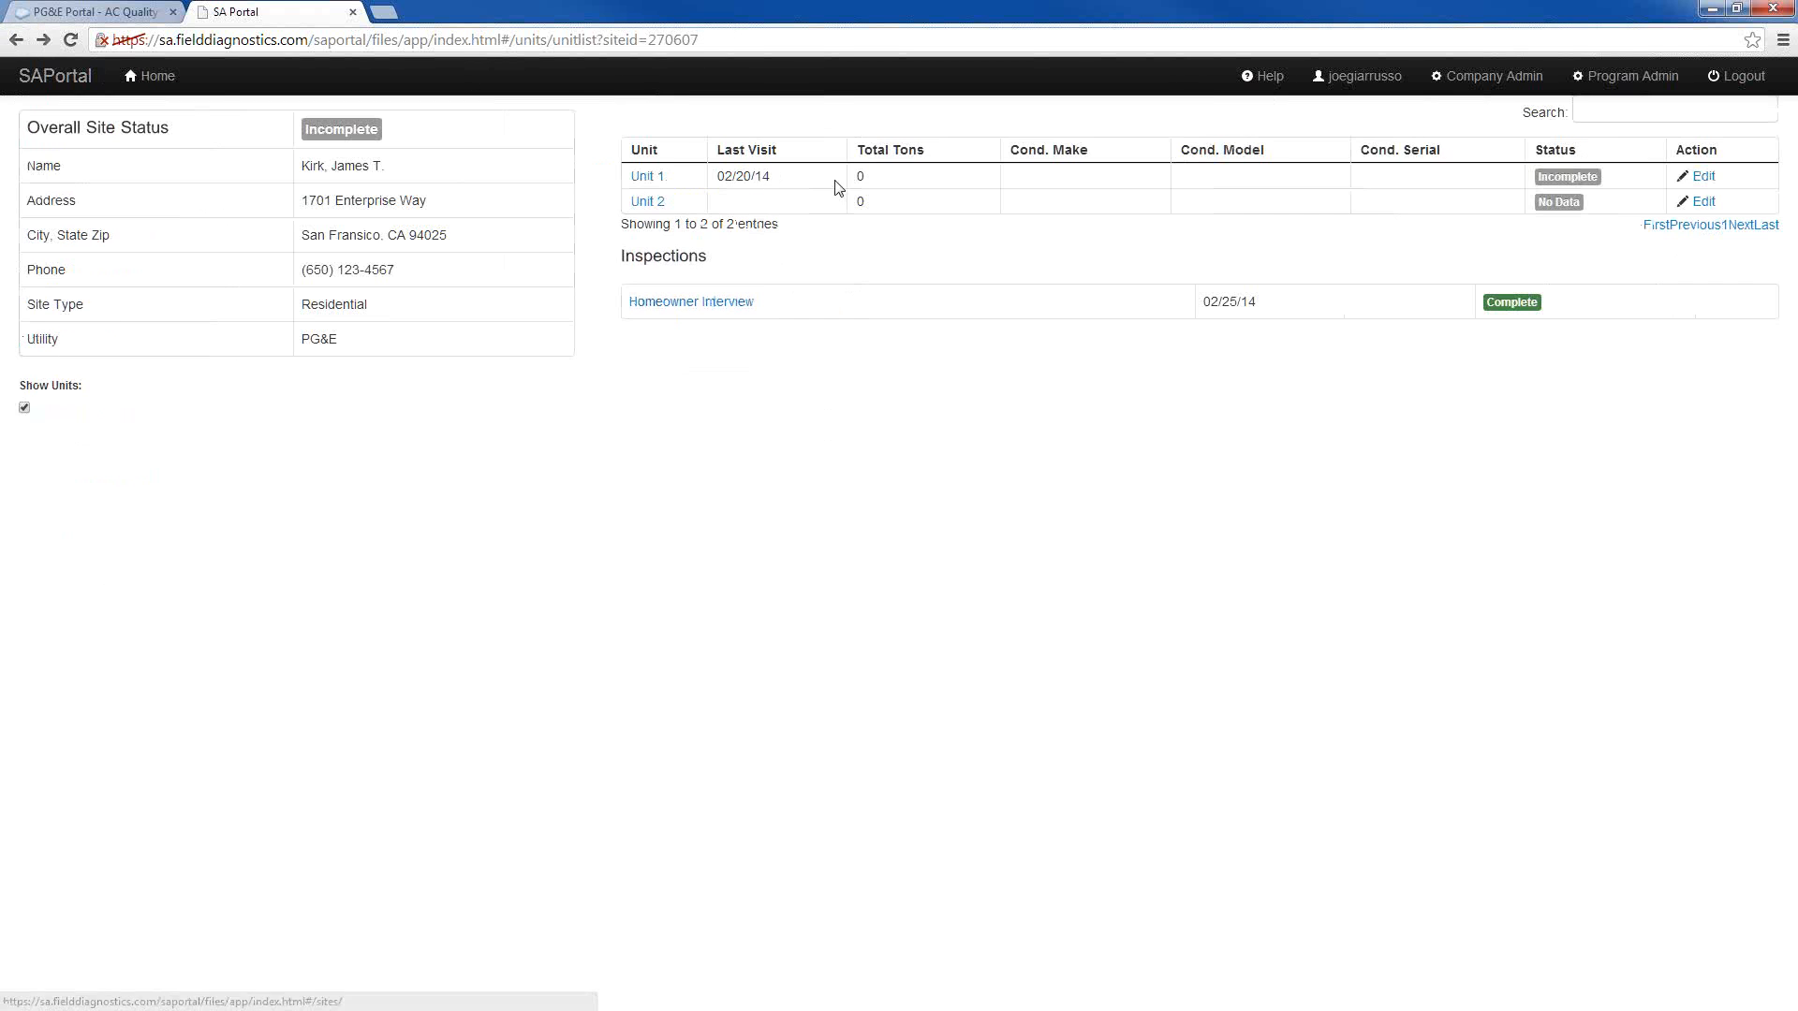
pyautogui.click(646, 176)
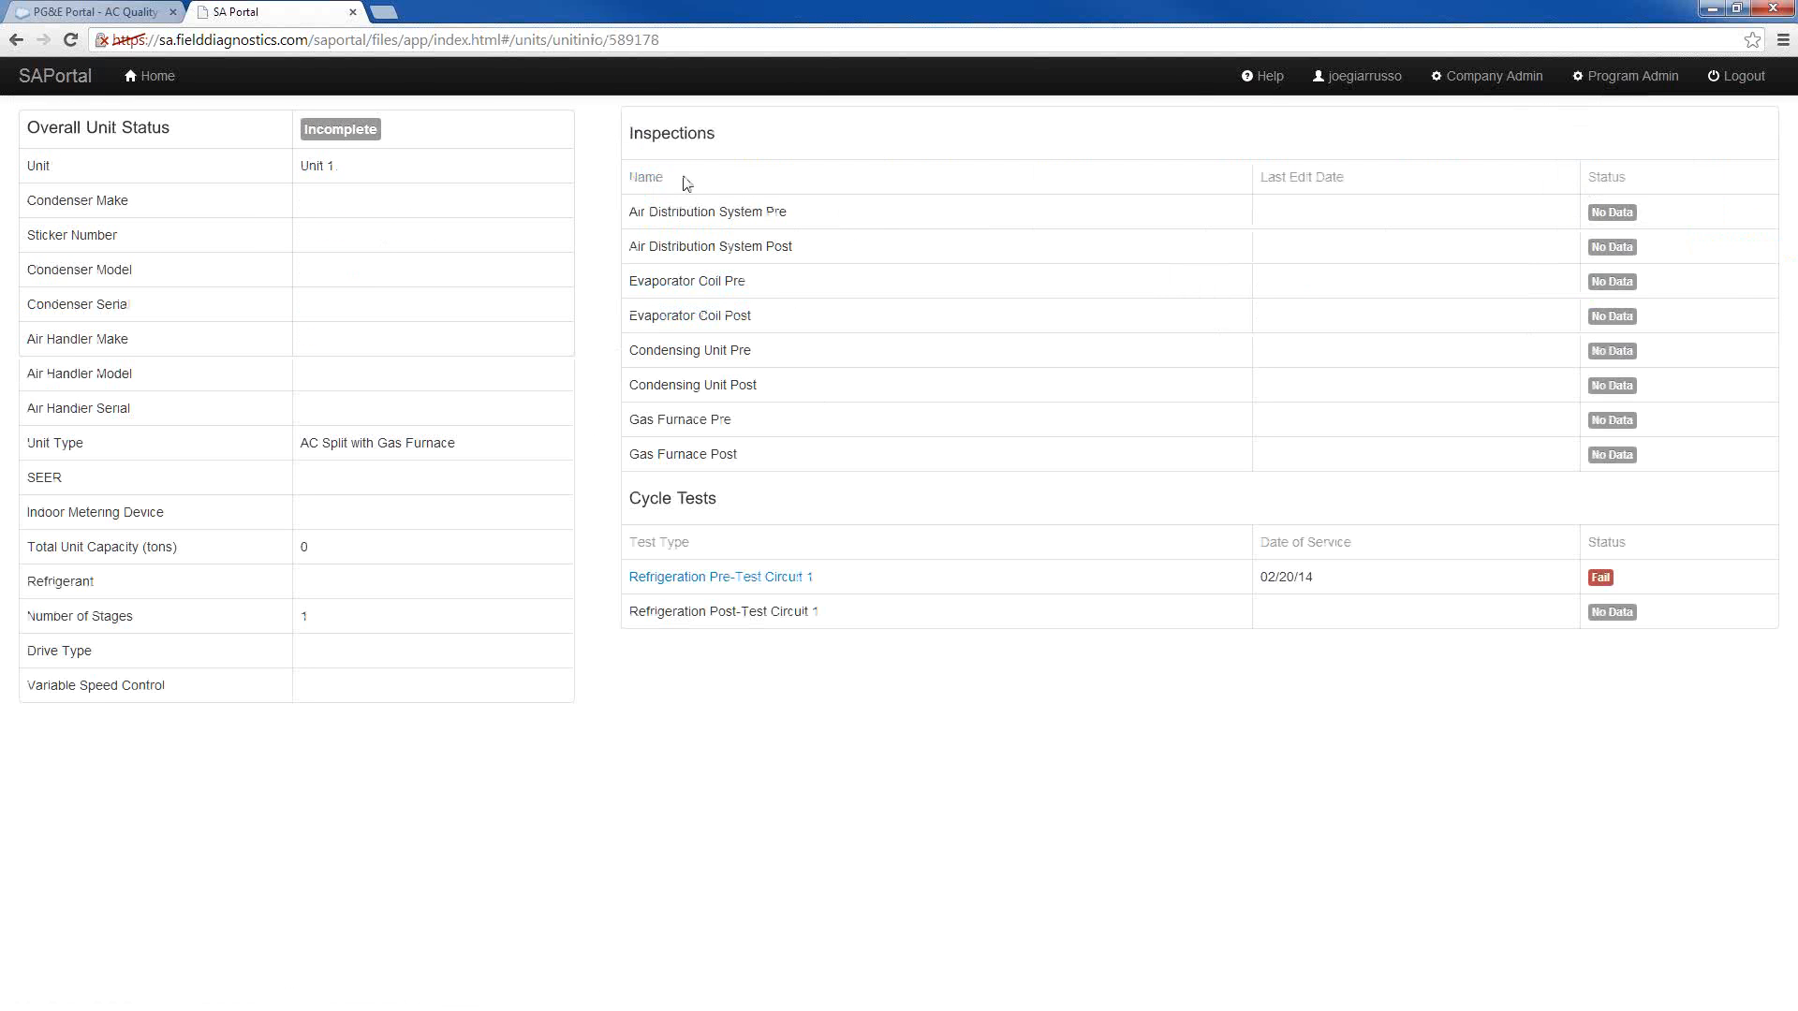